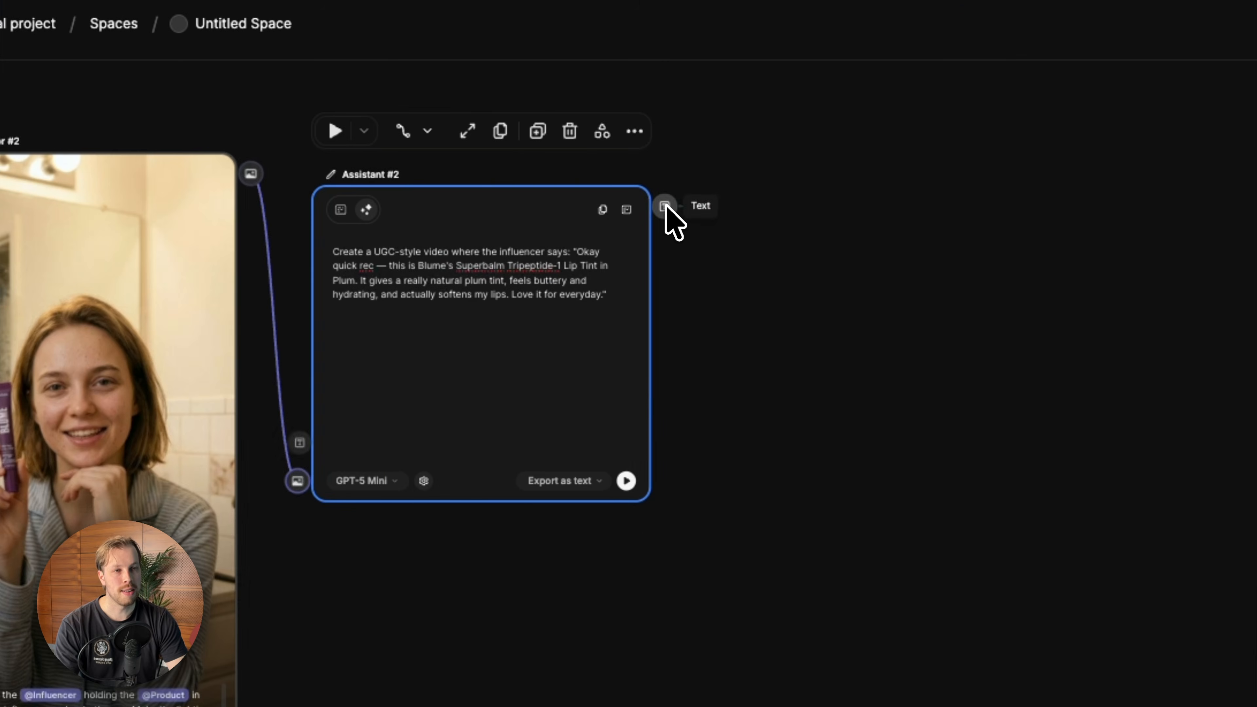
Extend the text output of Assistant #2 into a new connected node on the canvas.
{"action": "left_click_drag", "start_coordinate": [665, 206], "coordinate": [822, 238]}
{"action": "left_click", "coordinate": [934, 368]}
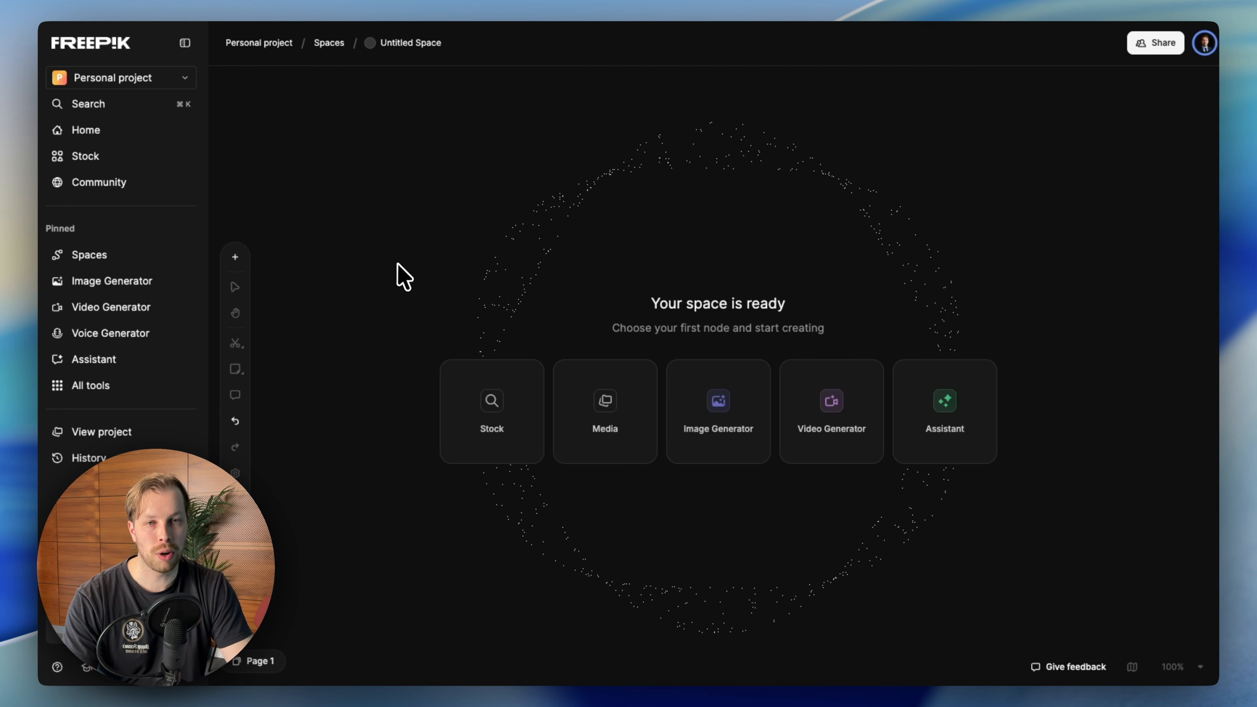
Add an Assistant node to the empty space's canvas.
{"action": "left_click", "coordinate": [235, 257]}
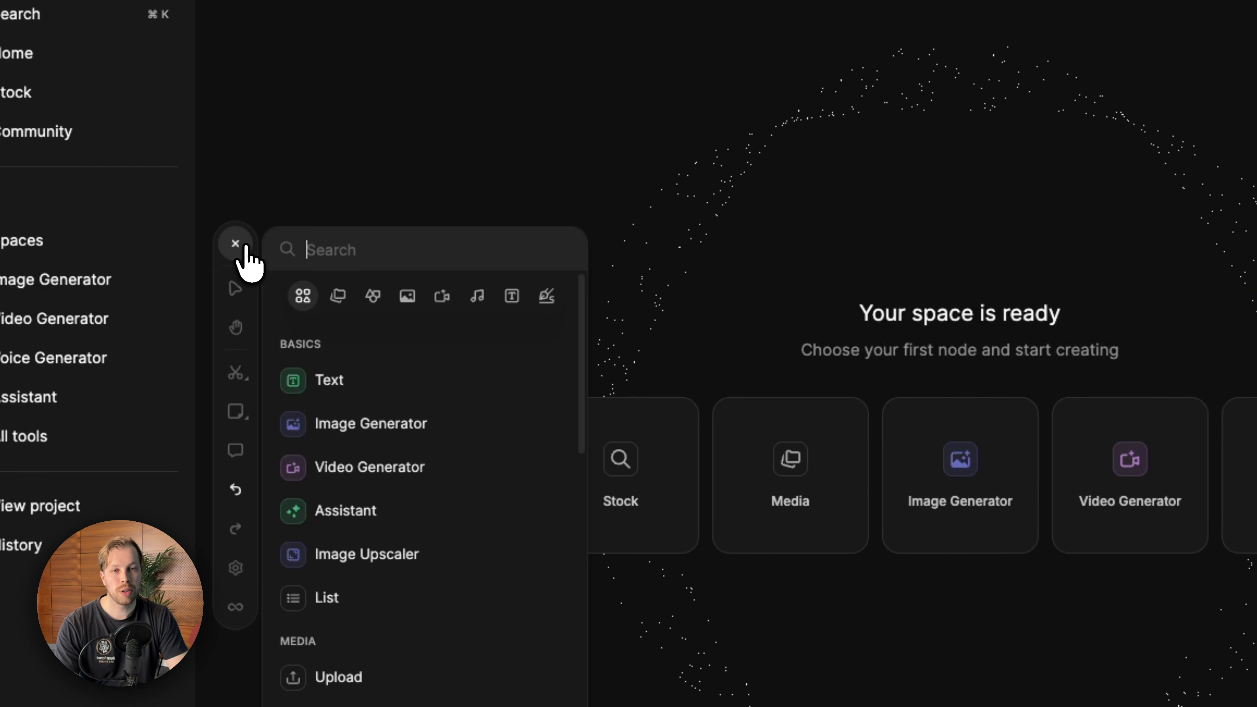
{"action": "left_click_drag", "start_coordinate": [317, 512], "coordinate": [543, 165]}
{"action": "scroll", "coordinate": [547, 168], "scroll_direction": "right", "scroll_amount": 6}
{"action": "scroll", "coordinate": [547, 169], "scroll_direction": "down", "scroll_amount": 2}
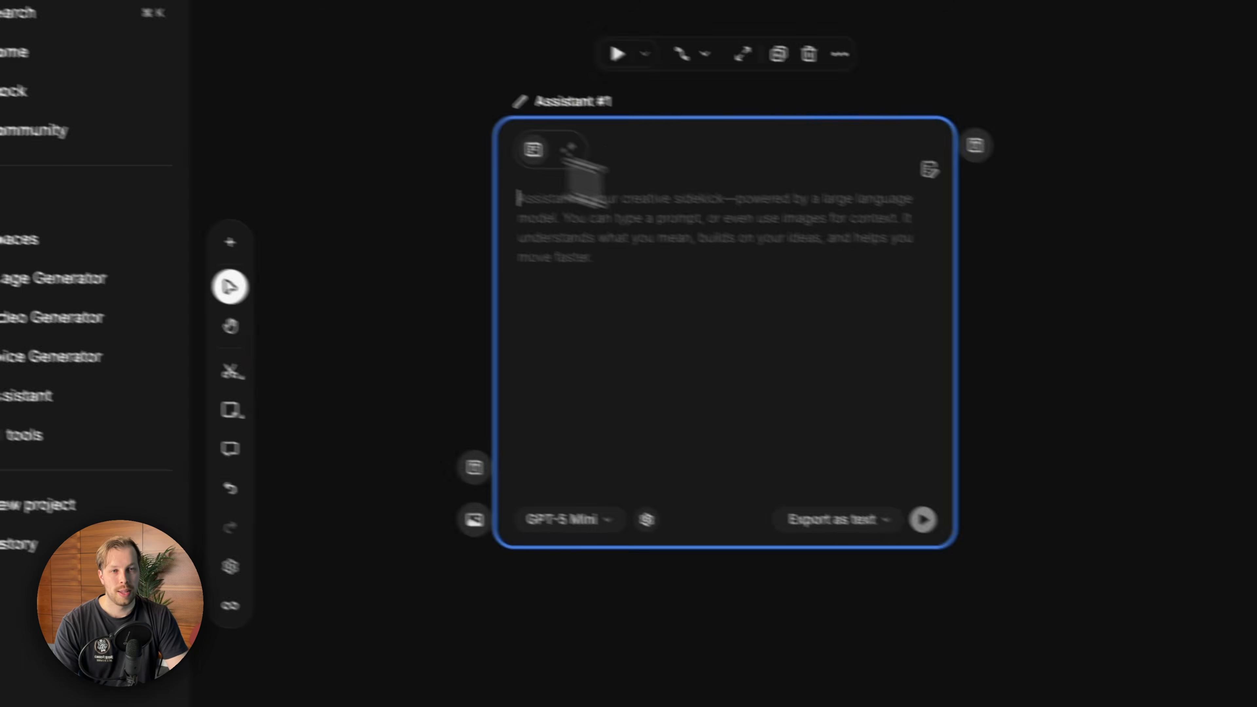
{"action": "scroll", "coordinate": [391, 185], "scroll_direction": "up", "scroll_amount": 1}
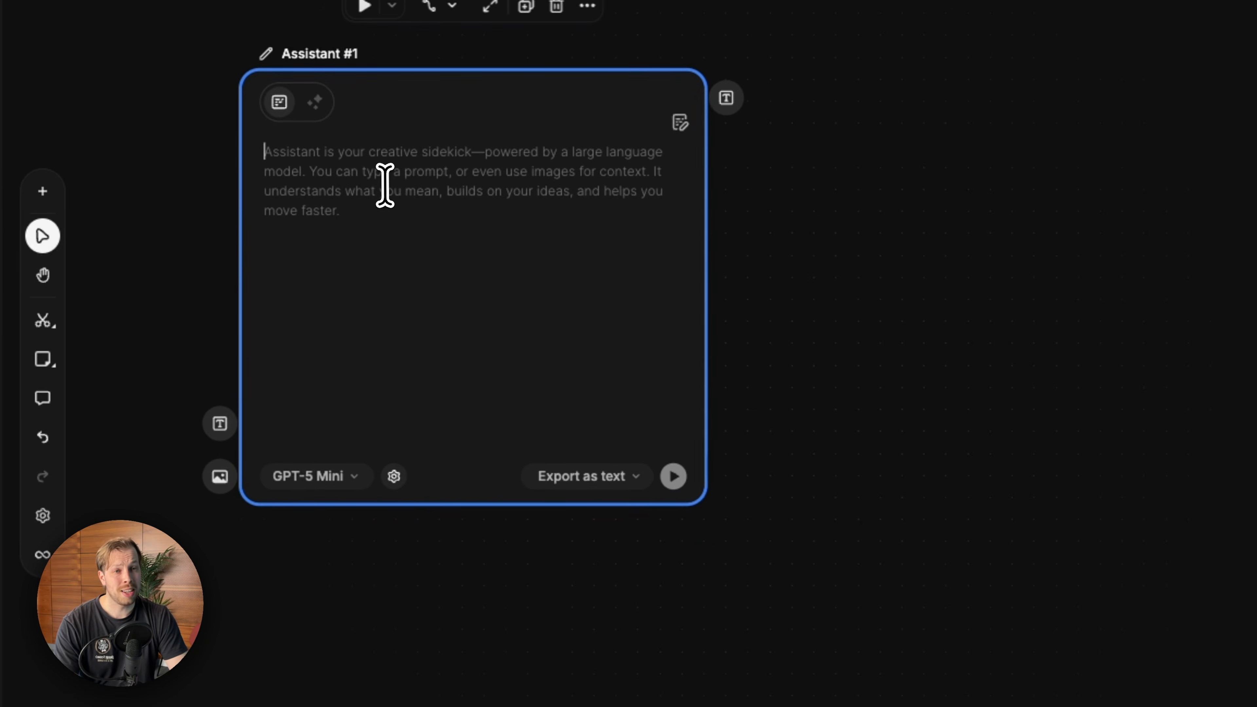
Select GPT-5 Mini as the Assistant node's language model.
{"action": "scroll", "coordinate": [385, 185], "scroll_direction": "down", "scroll_amount": 1}
{"action": "left_click", "coordinate": [699, 256]}
{"action": "left_click_drag", "start_coordinate": [435, 239], "coordinate": [516, 216]}
{"action": "left_click", "coordinate": [400, 448]}
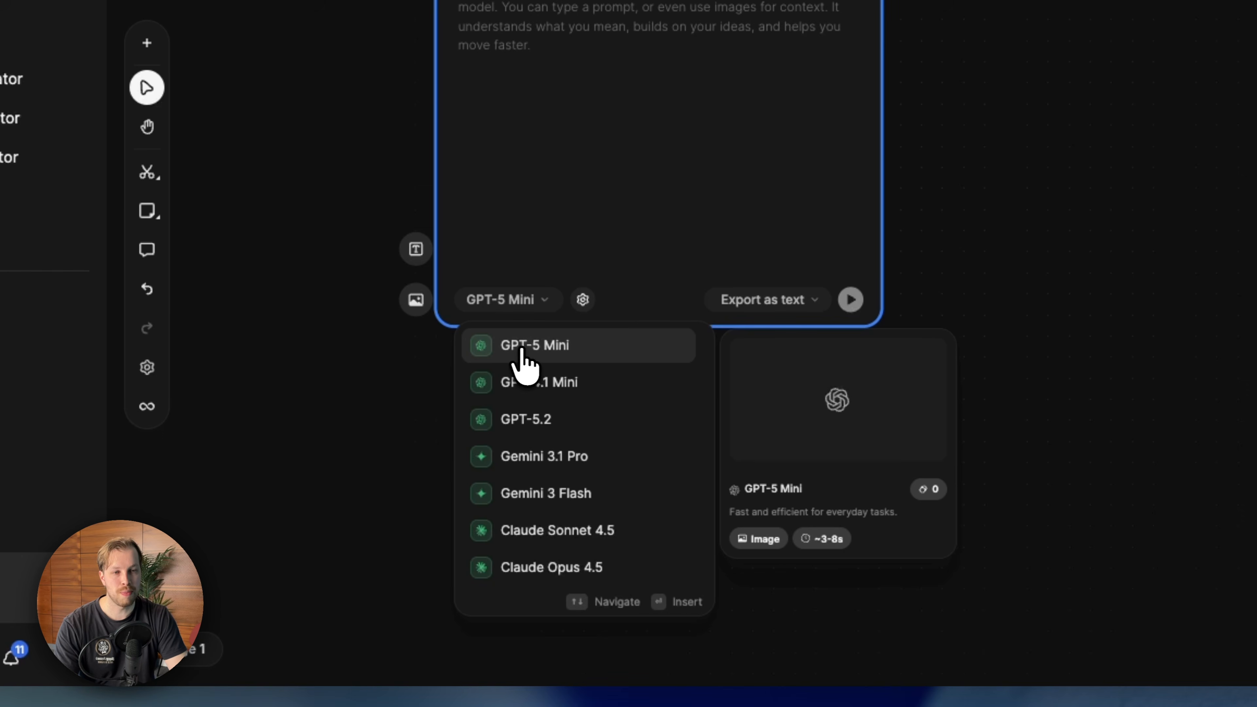
{"action": "left_click", "coordinate": [549, 349]}
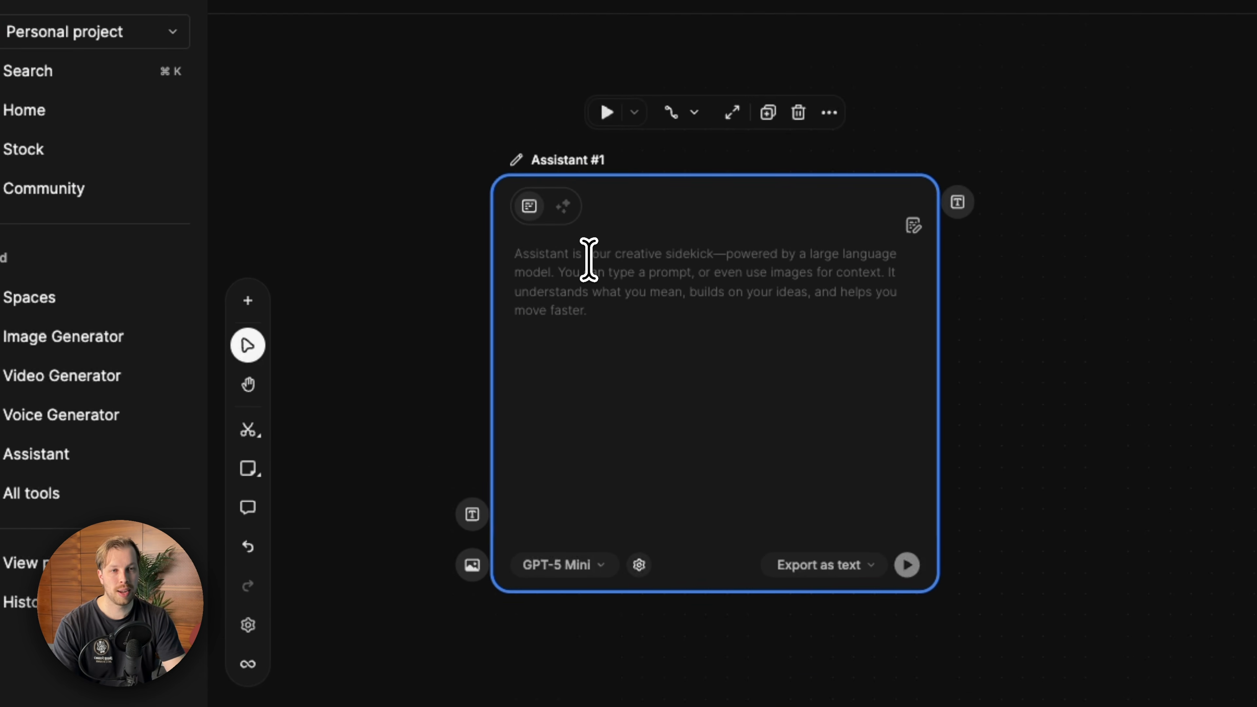
Begin the Assistant prompt with "You are a prompt generator. I want to make an AI UGC influencer.".
{"action": "type", "text": "You are a prompt generator. I want to make an AI UGC influencer"}
{"action": "left_click_drag", "start_coordinate": [514, 254], "coordinate": [643, 254]}
{"action": "double_click", "coordinate": [547, 273]}
{"action": "left_click", "coordinate": [676, 273]}
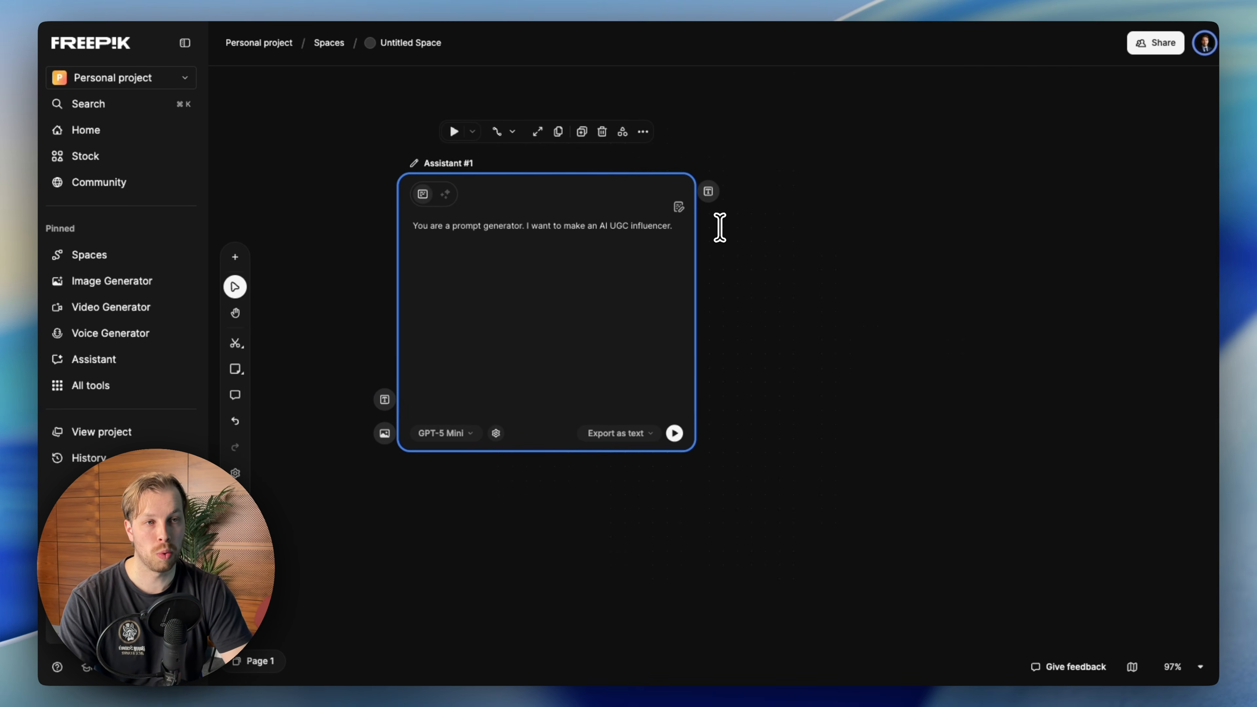
Switch to the product image in the image viewer, look over the Blume lip tint tube, and close it.
{"action": "key", "text": "super+Tab"}
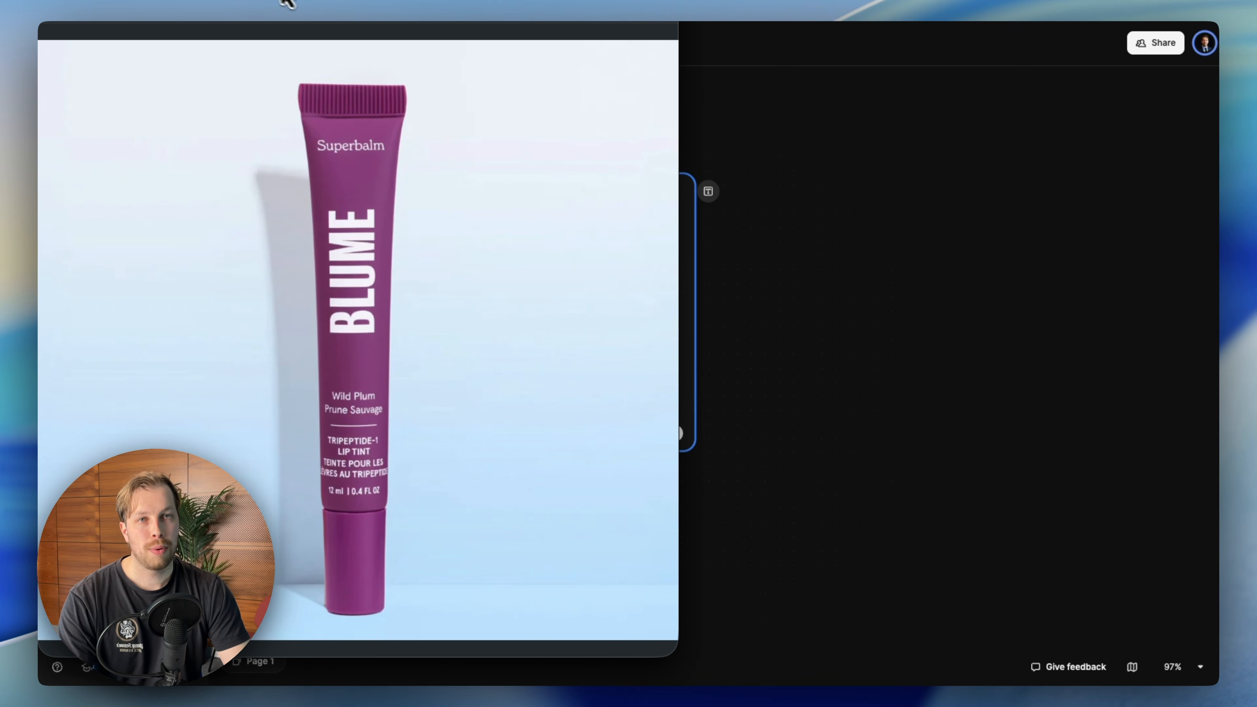
{"action": "left_click_drag", "start_coordinate": [282, 1], "coordinate": [487, 4]}
{"action": "left_click_drag", "start_coordinate": [898, 1], "coordinate": [727, 100]}
{"action": "left_click_drag", "start_coordinate": [469, 113], "coordinate": [479, 86]}
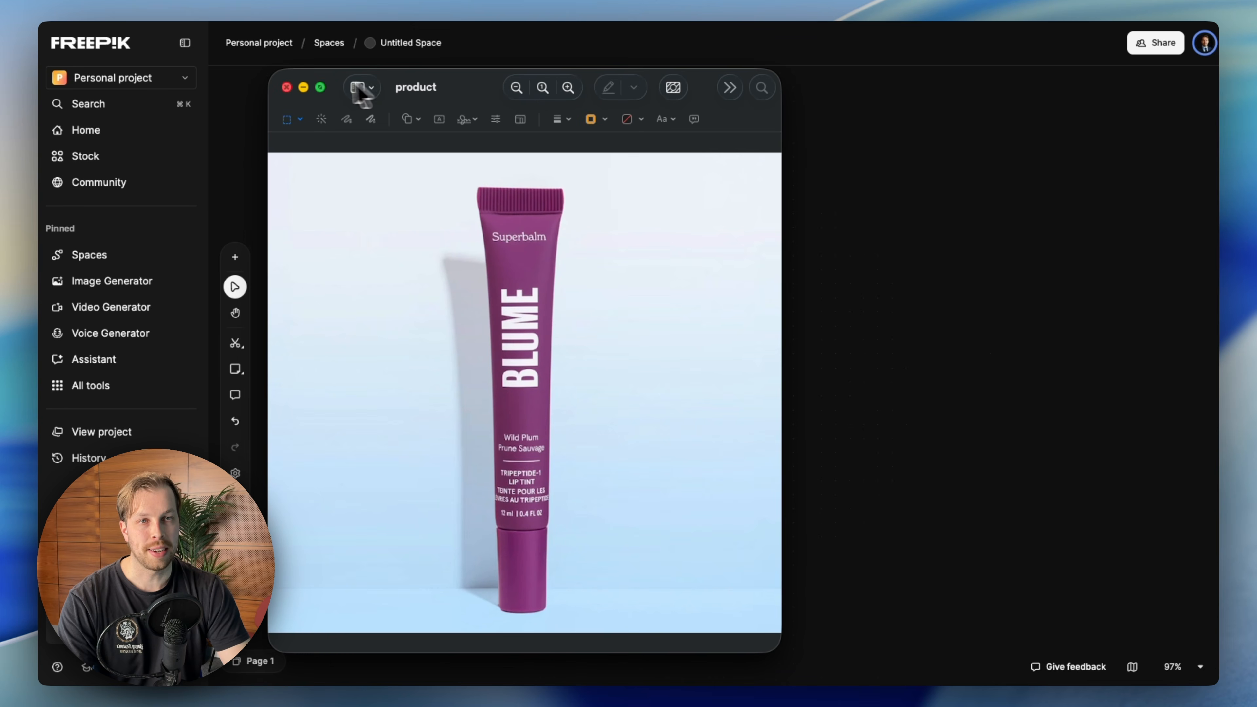
{"action": "left_click", "coordinate": [286, 87]}
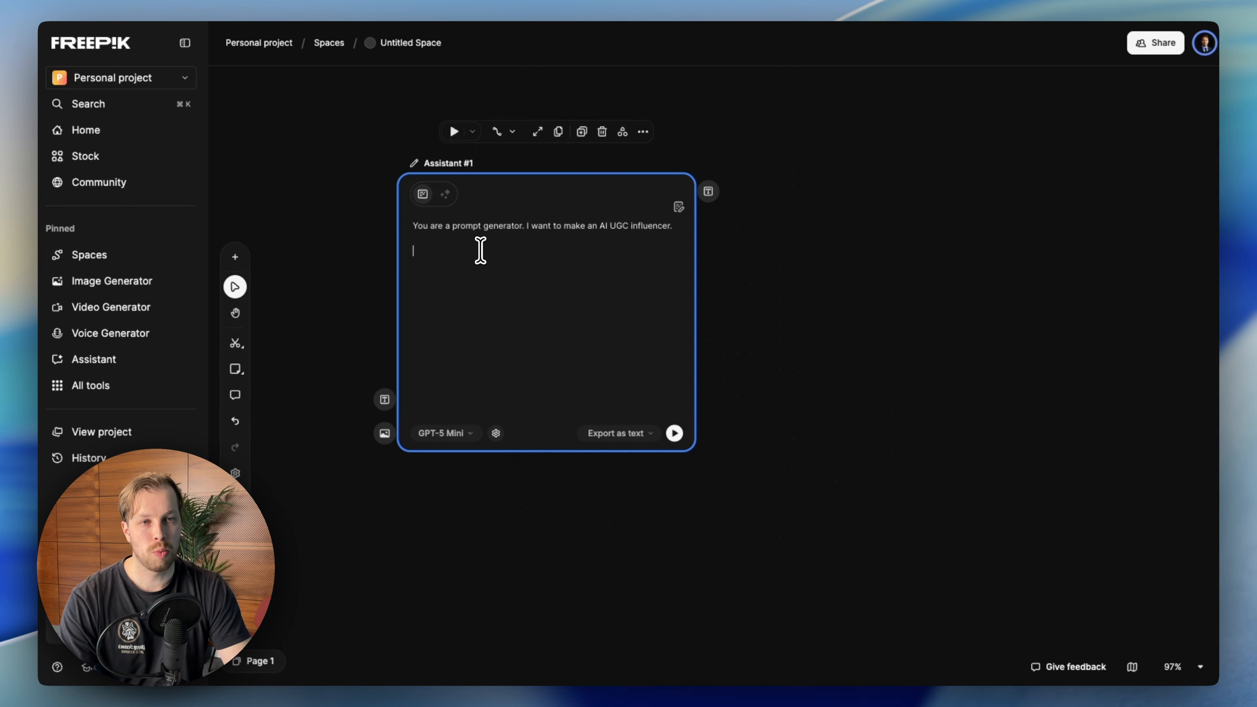
Add a paragraph requesting a consistent 23-year-old, relatable and authentic-looking woman influencer for a skincare product's AI video ad.
{"action": "left_click", "coordinate": [526, 246]}
{"action": "type", "text": "We're going to create an AI video ad for a skincare product, so I want the influencer to be a consistent 23-year-old relatable and authentic-looking woman influencer."}
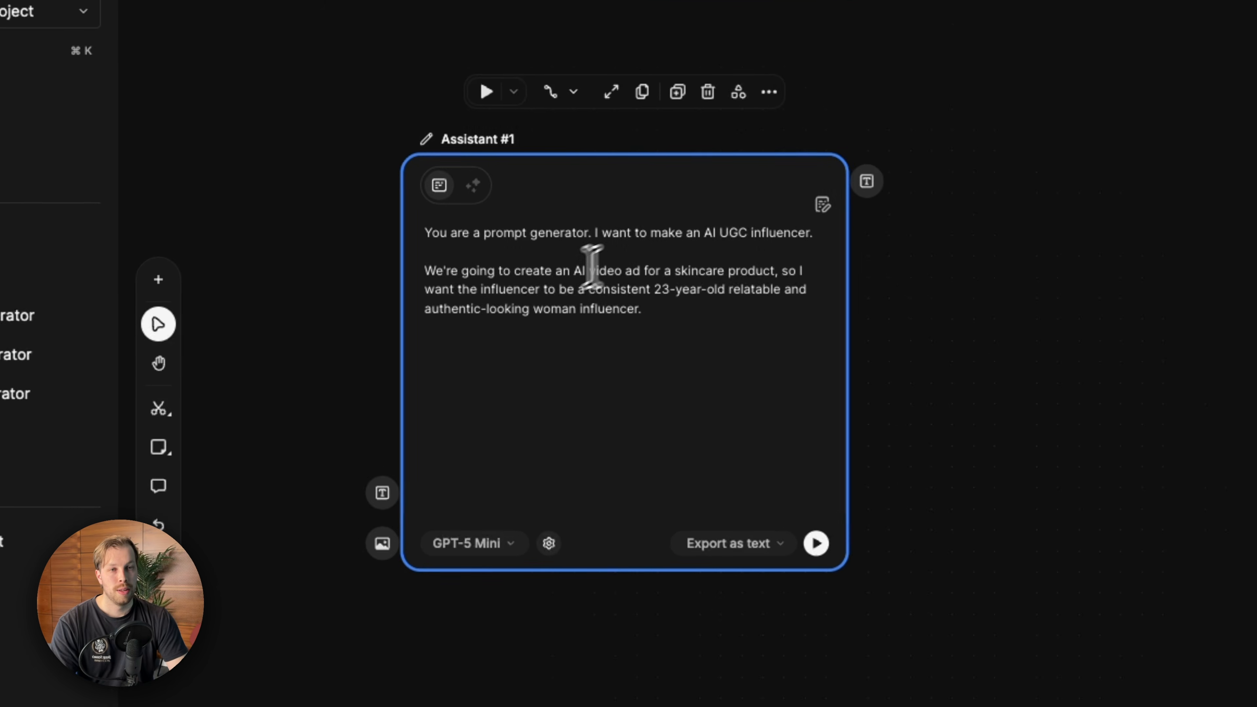
{"action": "left_click_drag", "start_coordinate": [426, 274], "coordinate": [536, 278]}
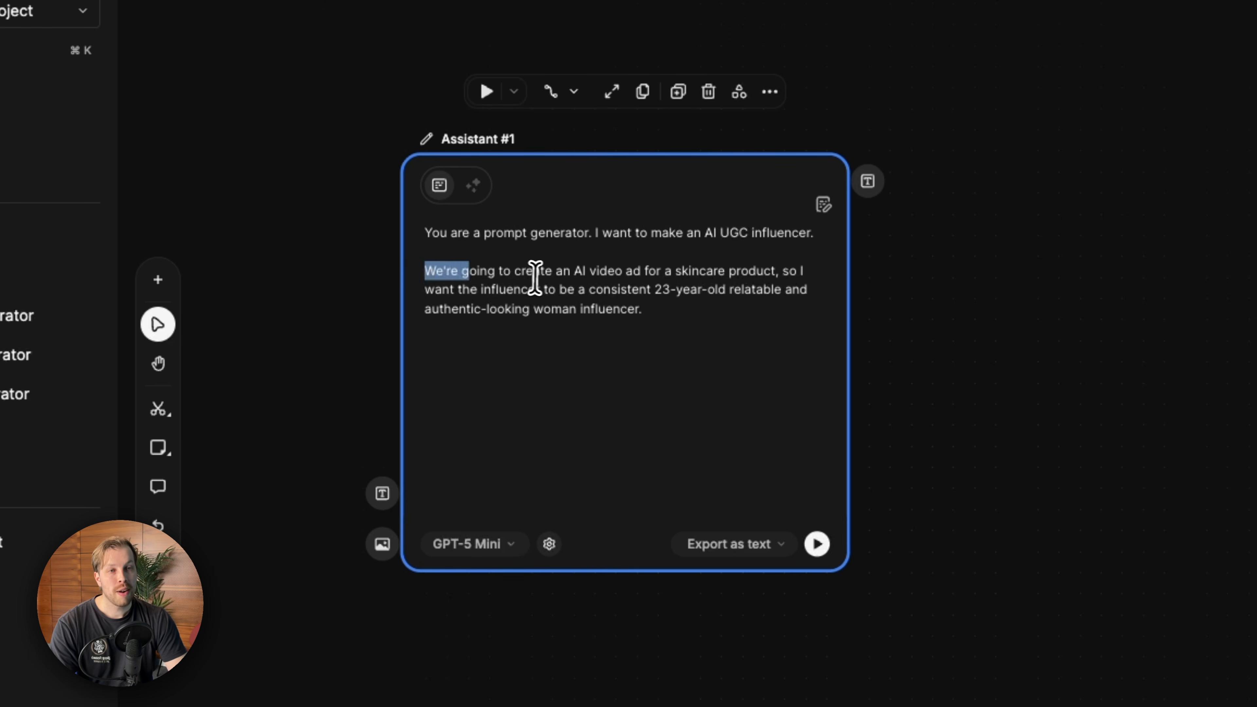
{"action": "left_click", "coordinate": [589, 281]}
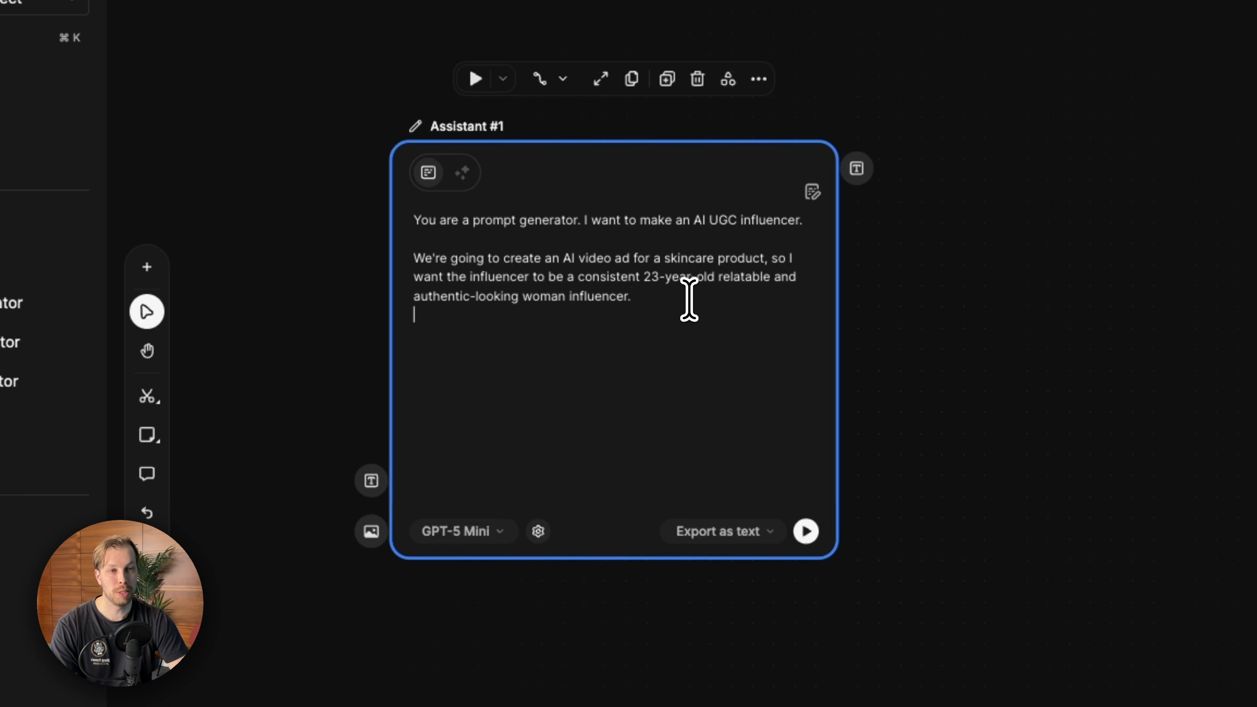
Add a paragraph asking for keywords and information that make the character look realistic, not too polished and definitely not AI-made.
{"action": "type", "text": "Please add keywords and information to the prompt that makes the character look realistic, not too polished and definitely not like it's created with AI."}
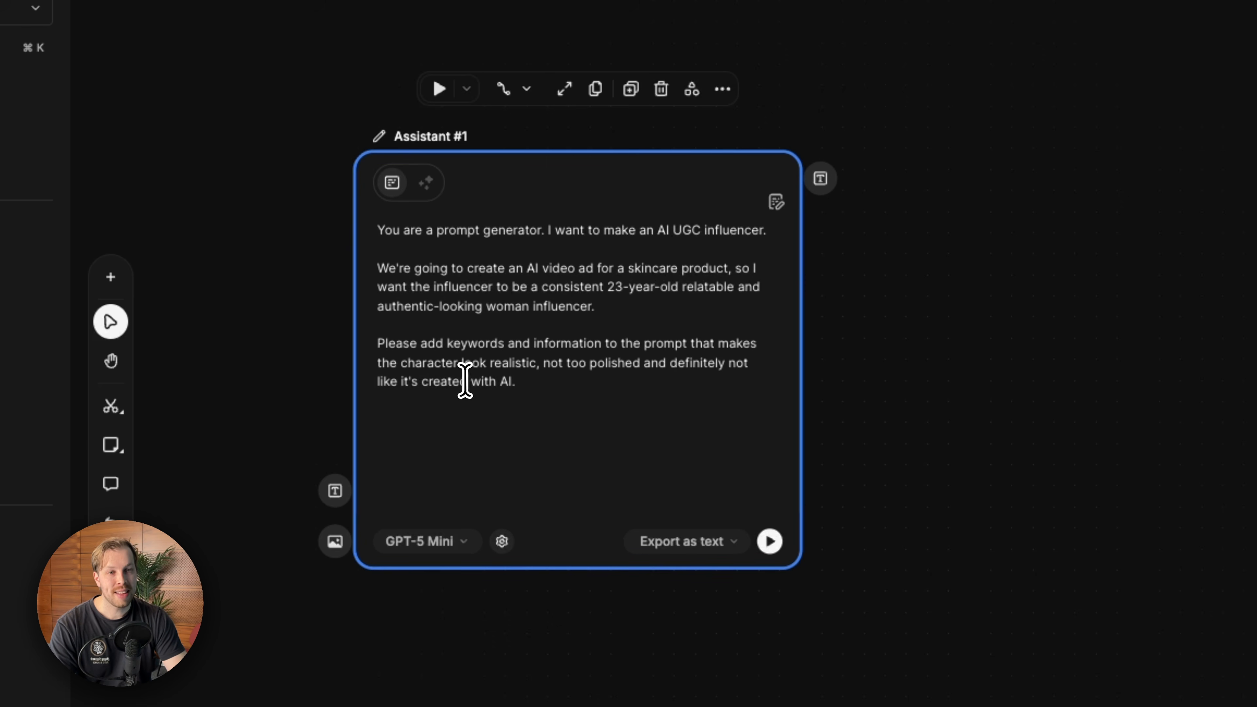
{"action": "left_click_drag", "start_coordinate": [517, 381], "coordinate": [370, 347]}
{"action": "left_click", "coordinate": [371, 347]}
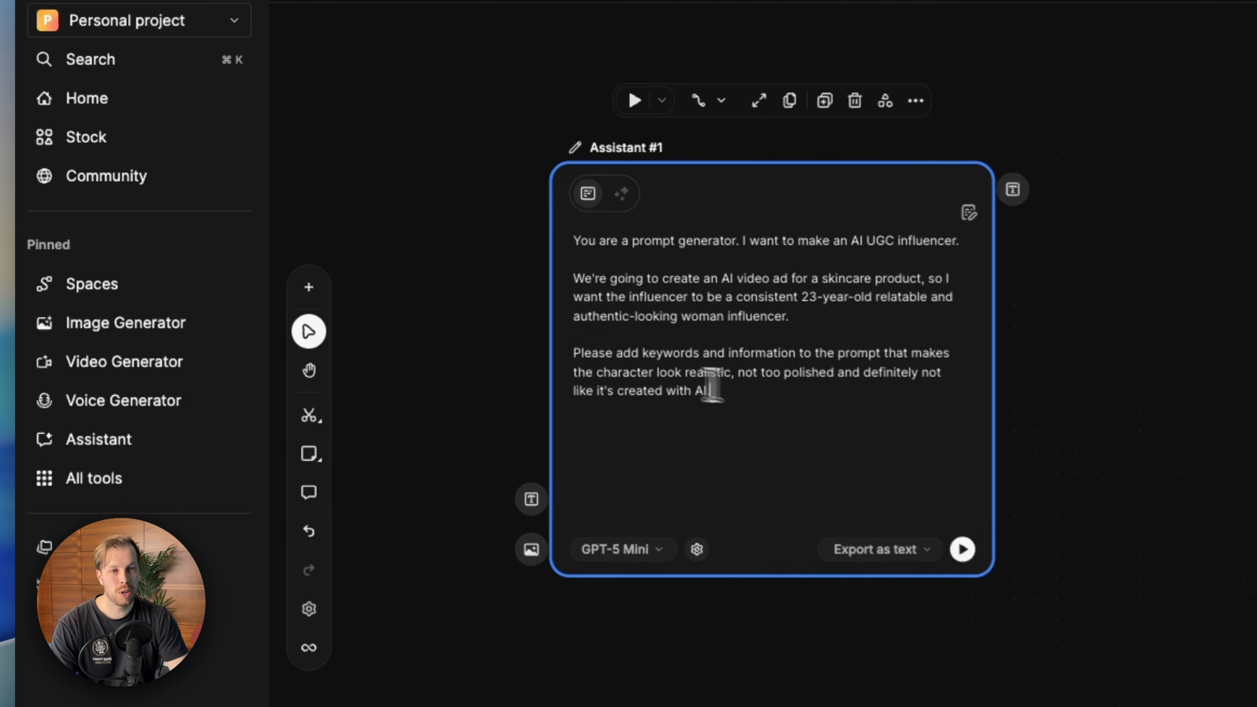
{"action": "left_click_drag", "start_coordinate": [509, 327], "coordinate": [407, 220]}
{"action": "left_click_drag", "start_coordinate": [570, 231], "coordinate": [572, 237]}
{"action": "left_click", "coordinate": [729, 318]}
{"action": "left_click_drag", "start_coordinate": [756, 393], "coordinate": [545, 233]}
{"action": "left_click", "coordinate": [564, 256]}
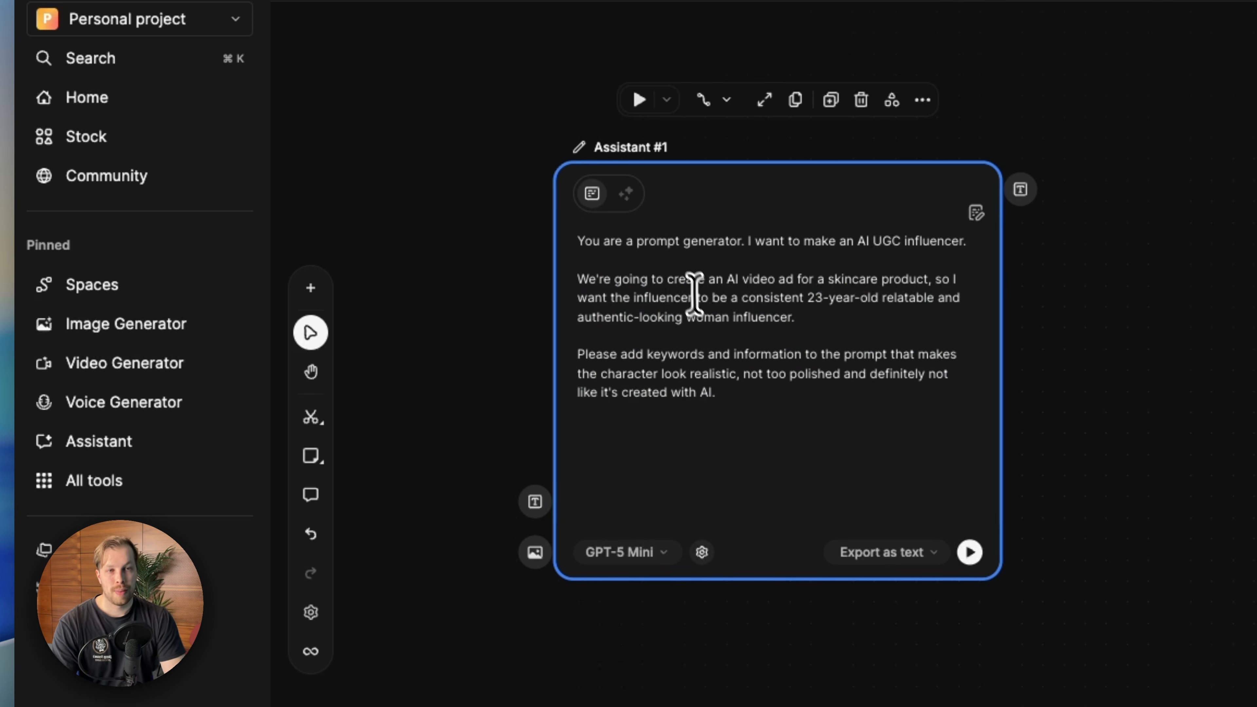
Append "Place the influencer in a normal looking slightly messy home." as a final paragraph and run the Assistant node.
{"action": "left_click", "coordinate": [757, 394]}
{"action": "key", "text": "Return"}
{"action": "key", "text": "Return"}
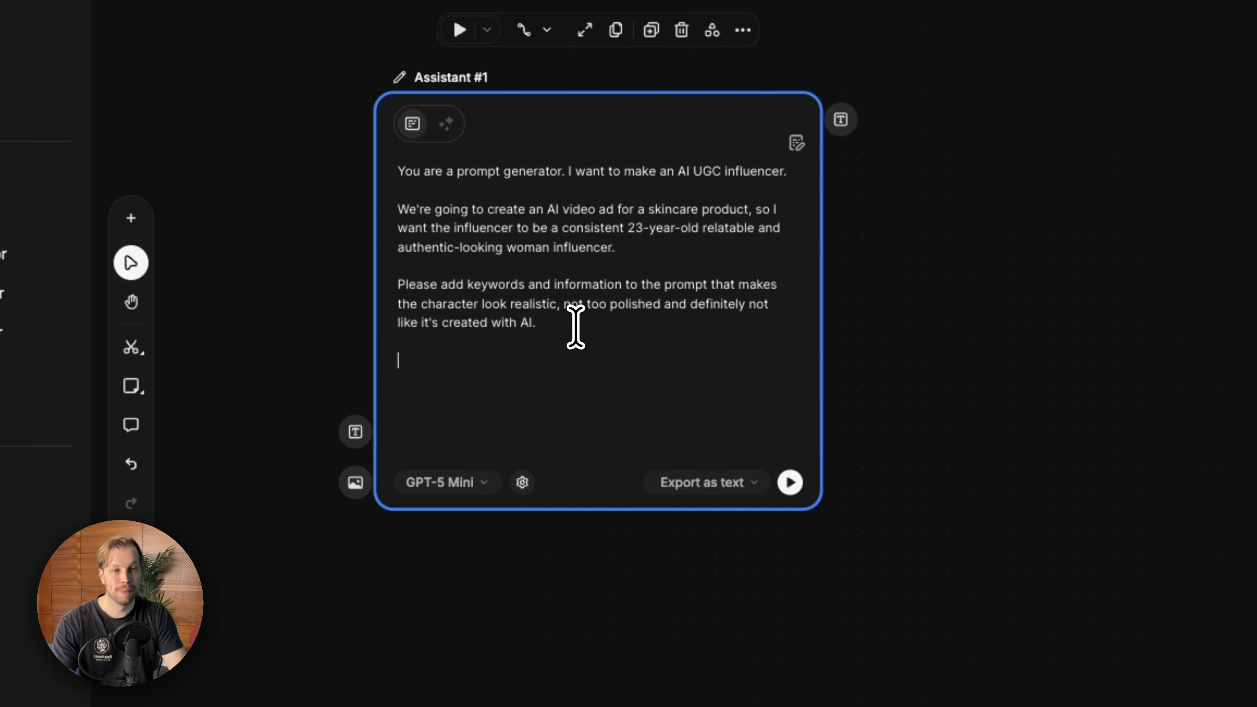
{"action": "type", "text": "Place the influencer in a normal looking slightly messy home."}
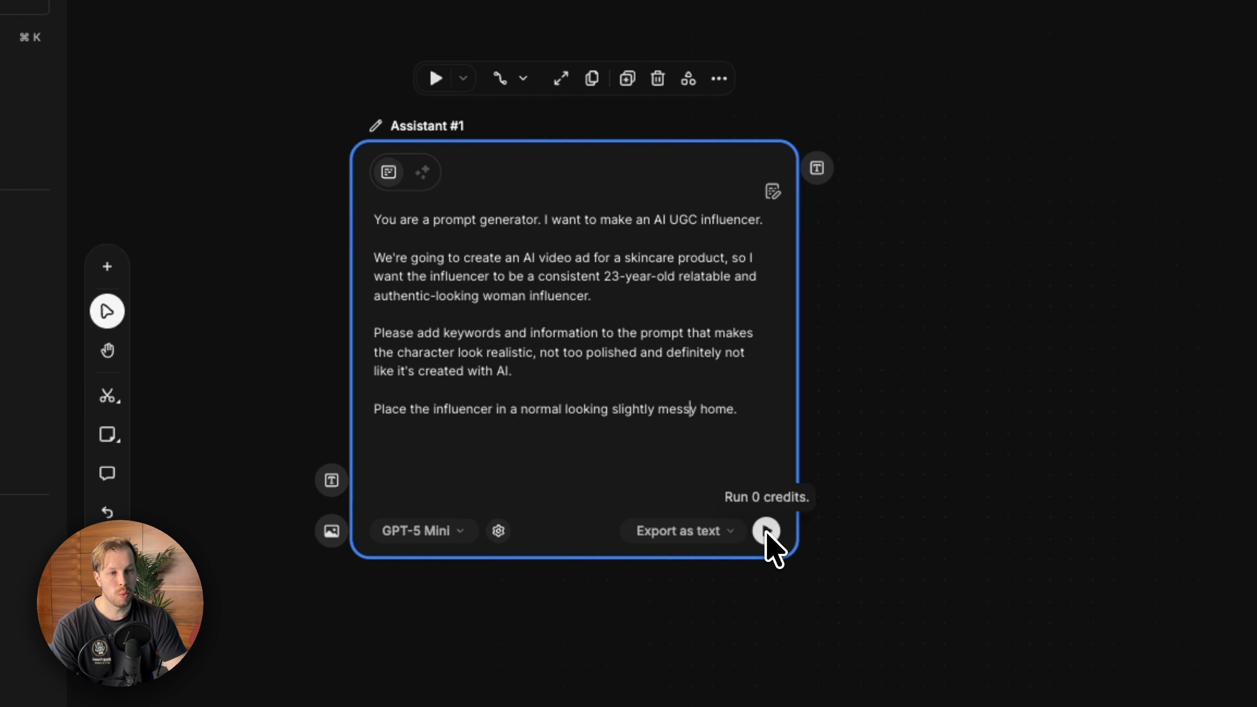
{"action": "left_click", "coordinate": [767, 532]}
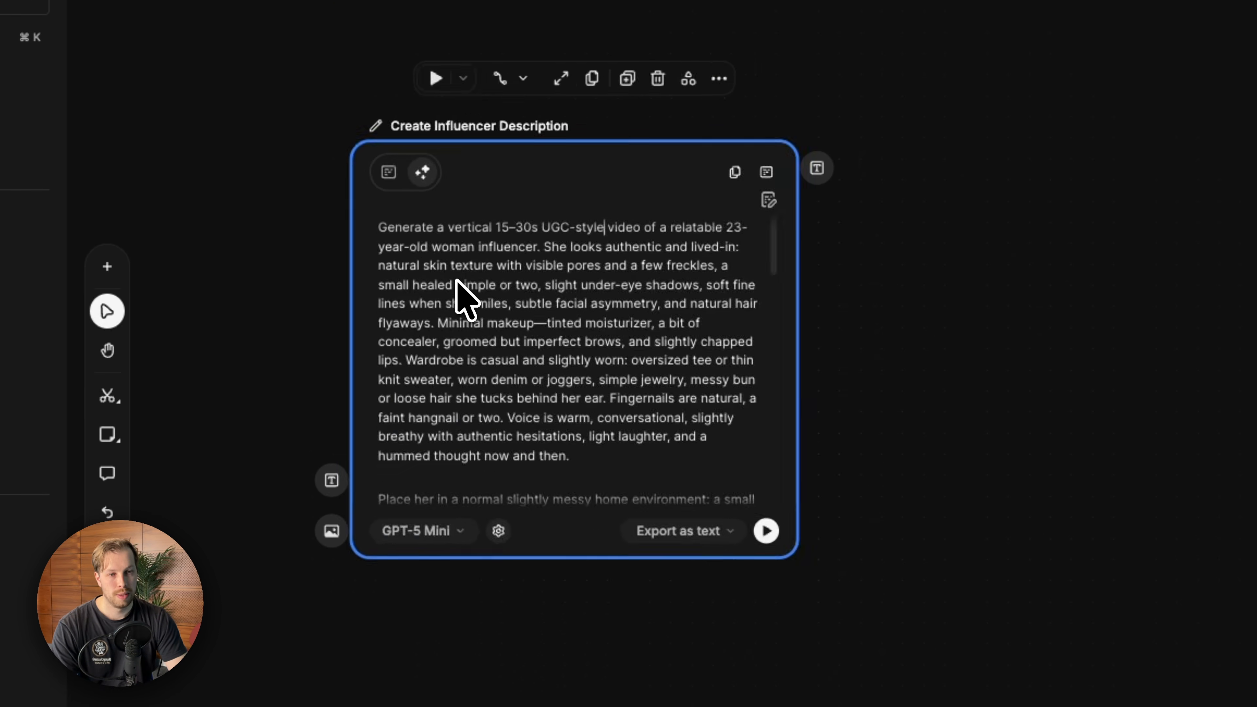
Read through the generated influencer description and compare it with the original prompt.
{"action": "double_click", "coordinate": [425, 227]}
{"action": "triple_click", "coordinate": [508, 260]}
{"action": "double_click", "coordinate": [504, 247]}
{"action": "left_click", "coordinate": [605, 462]}
{"action": "left_click", "coordinate": [555, 455], "text": "shift"}
{"action": "left_click", "coordinate": [555, 379]}
{"action": "left_click", "coordinate": [429, 208]}
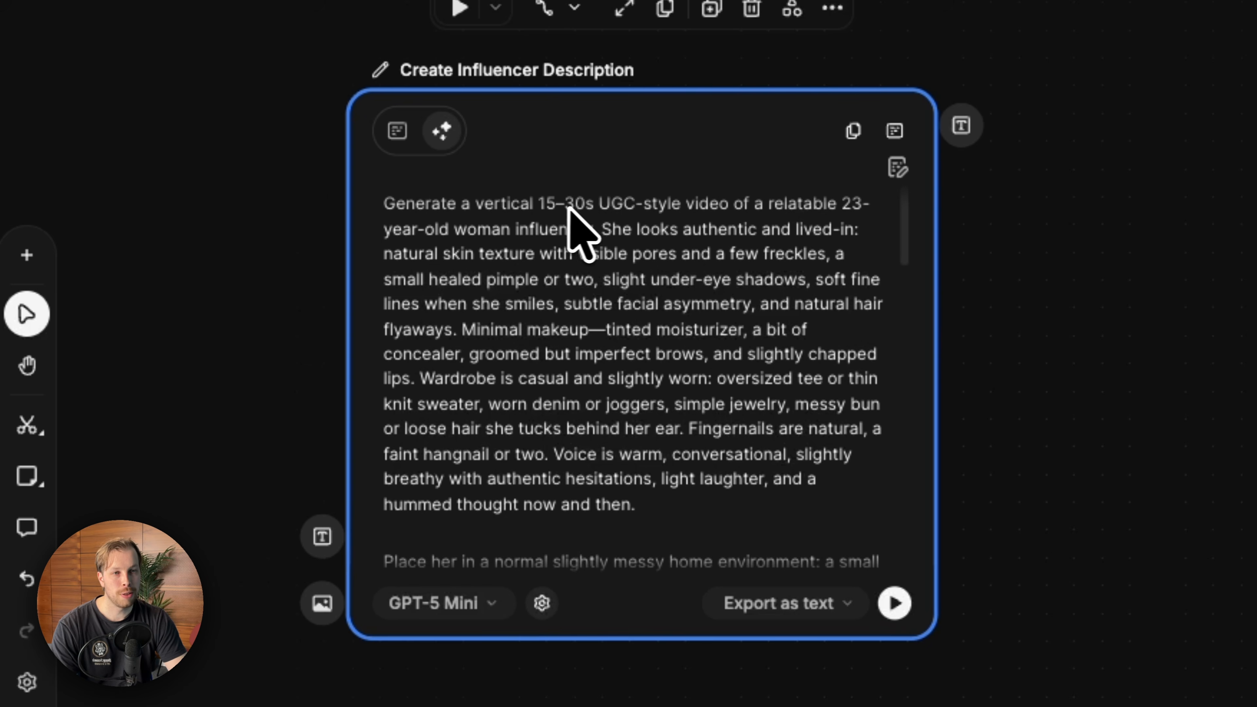
{"action": "triple_click", "coordinate": [638, 216]}
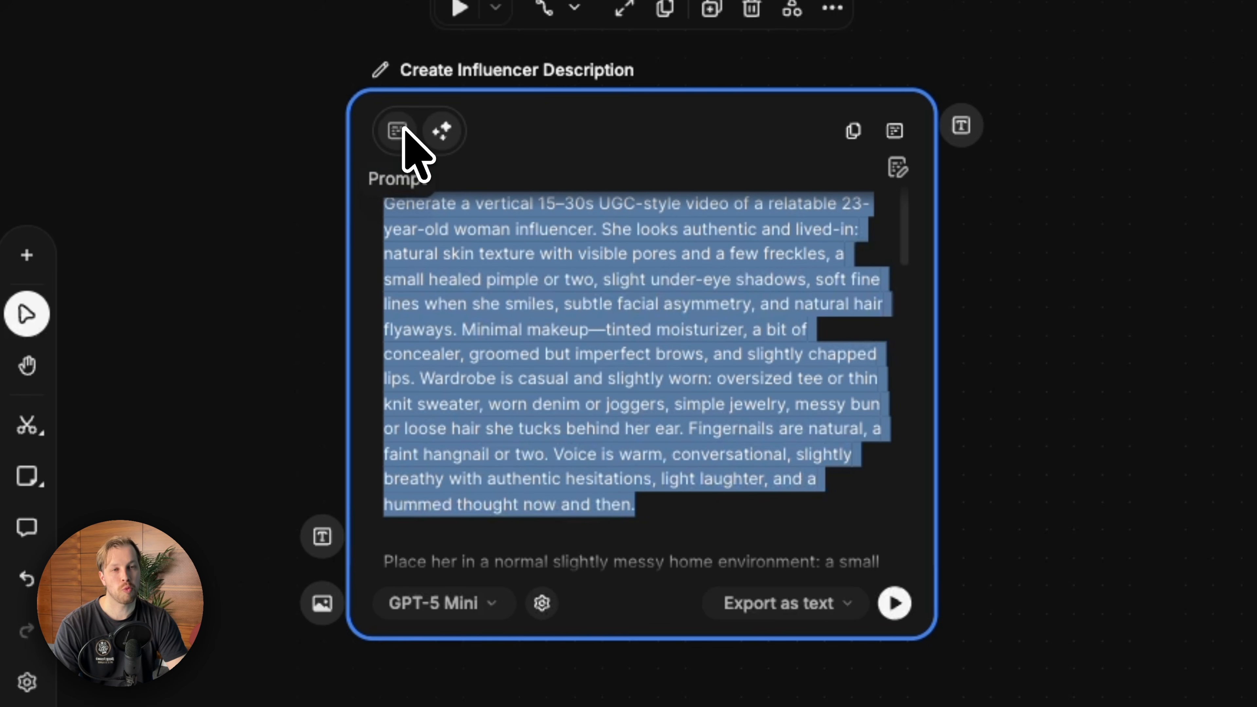
{"action": "scroll", "coordinate": [663, 438], "scroll_direction": "down", "scroll_amount": 2}
{"action": "scroll", "coordinate": [660, 427], "scroll_direction": "down", "scroll_amount": 3}
{"action": "scroll", "coordinate": [653, 419], "scroll_direction": "up", "scroll_amount": 3}
{"action": "left_click", "coordinate": [397, 138]}
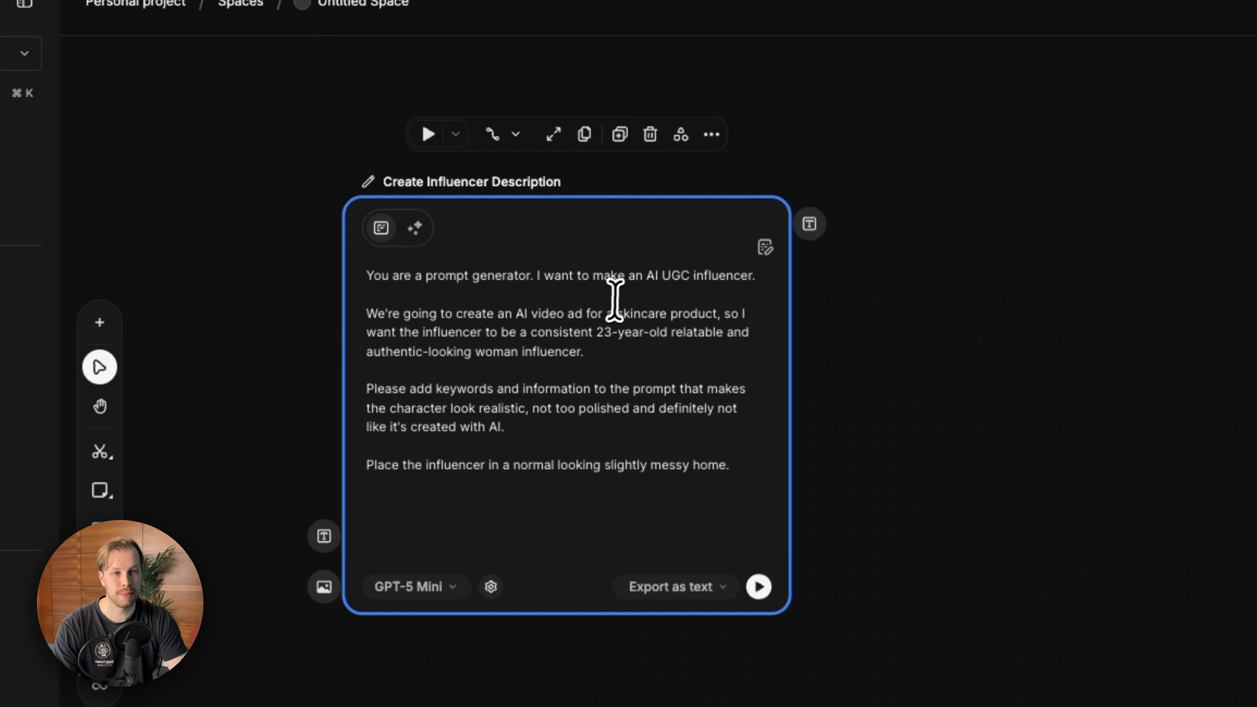
{"action": "left_click", "coordinate": [420, 236]}
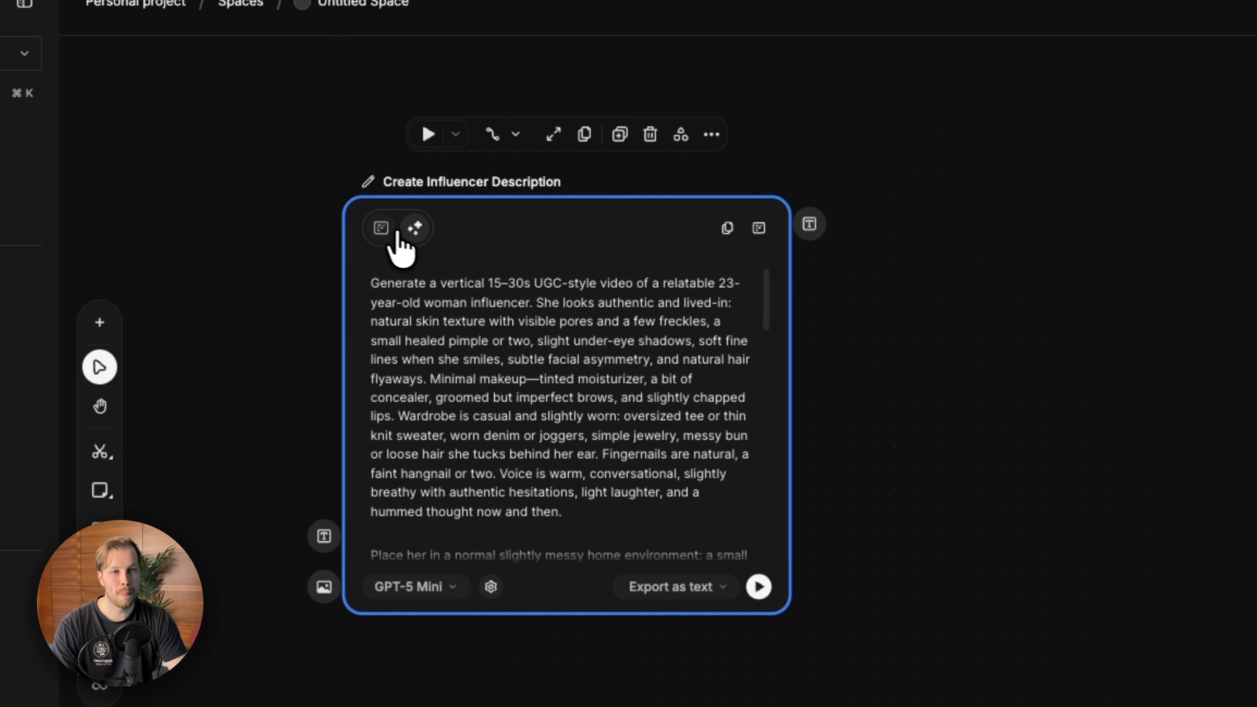
Insert a paragraph below the opening line saying the influencer image comes first and the prompt feeds an AI image generator for the base image.
{"action": "left_click", "coordinate": [382, 233]}
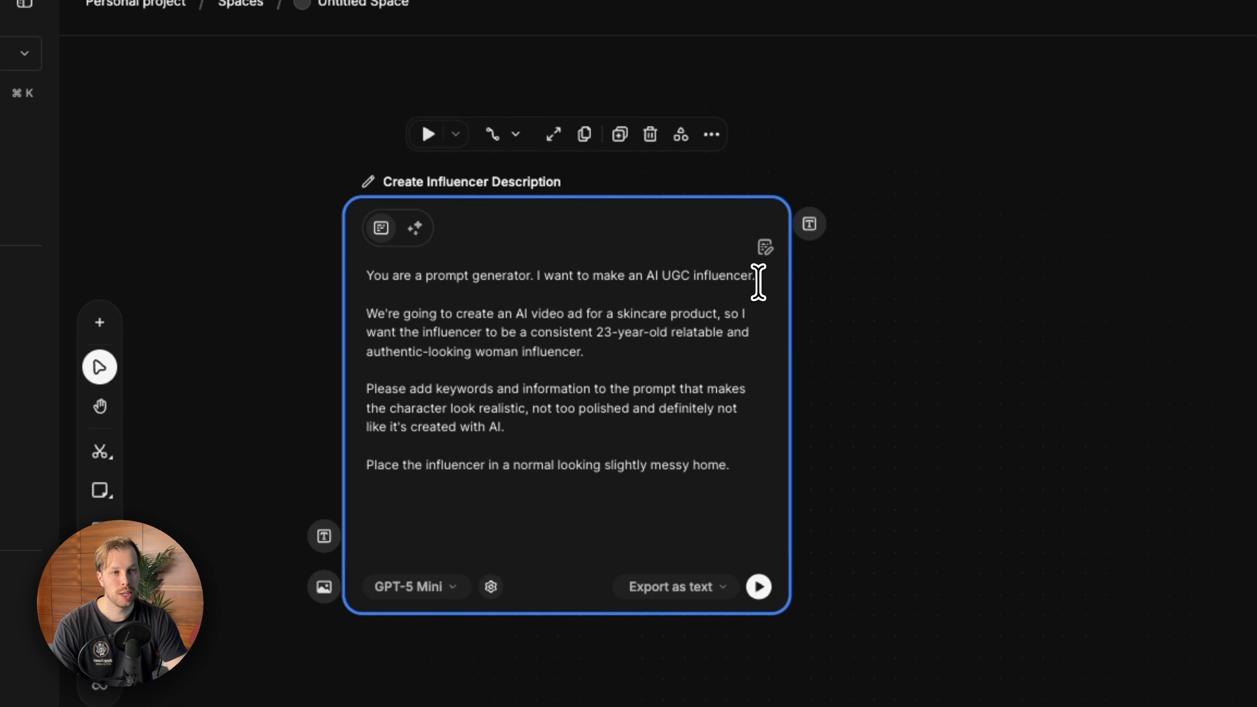
{"action": "left_click", "coordinate": [792, 296]}
{"action": "key", "text": "Return"}
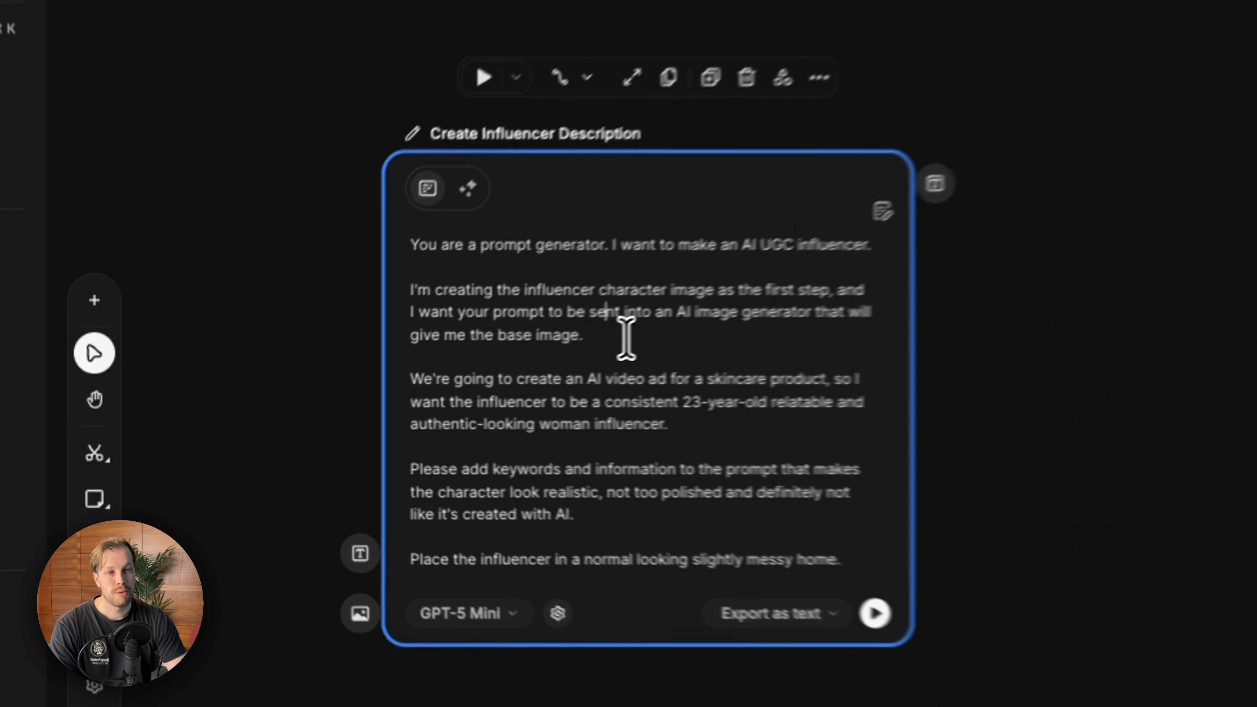
{"action": "left_click_drag", "start_coordinate": [626, 337], "coordinate": [708, 424]}
{"action": "left_click", "coordinate": [640, 323]}
{"action": "left_click_drag", "start_coordinate": [640, 322], "coordinate": [429, 280]}
{"action": "left_click", "coordinate": [559, 288]}
{"action": "scroll", "coordinate": [676, 291], "scroll_direction": "up", "scroll_amount": 1}
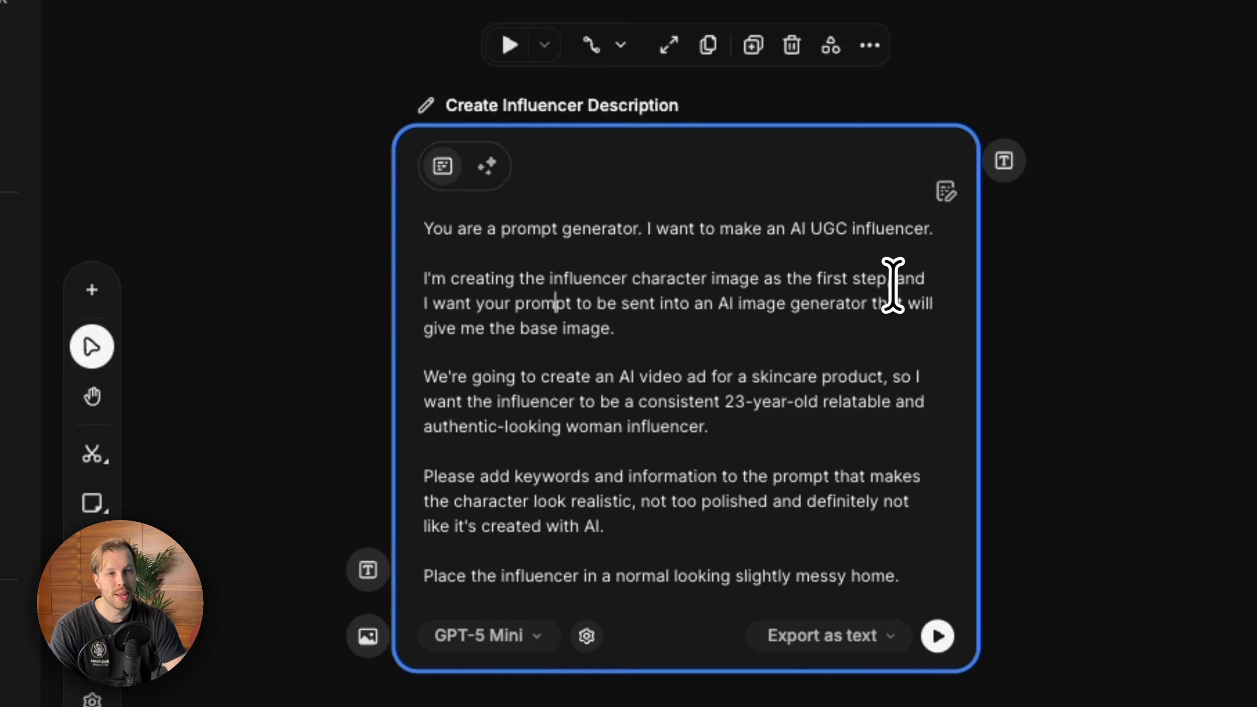
Rerun the Assistant node with the revised prompt to generate a new influencer description.
{"action": "left_click", "coordinate": [661, 341]}
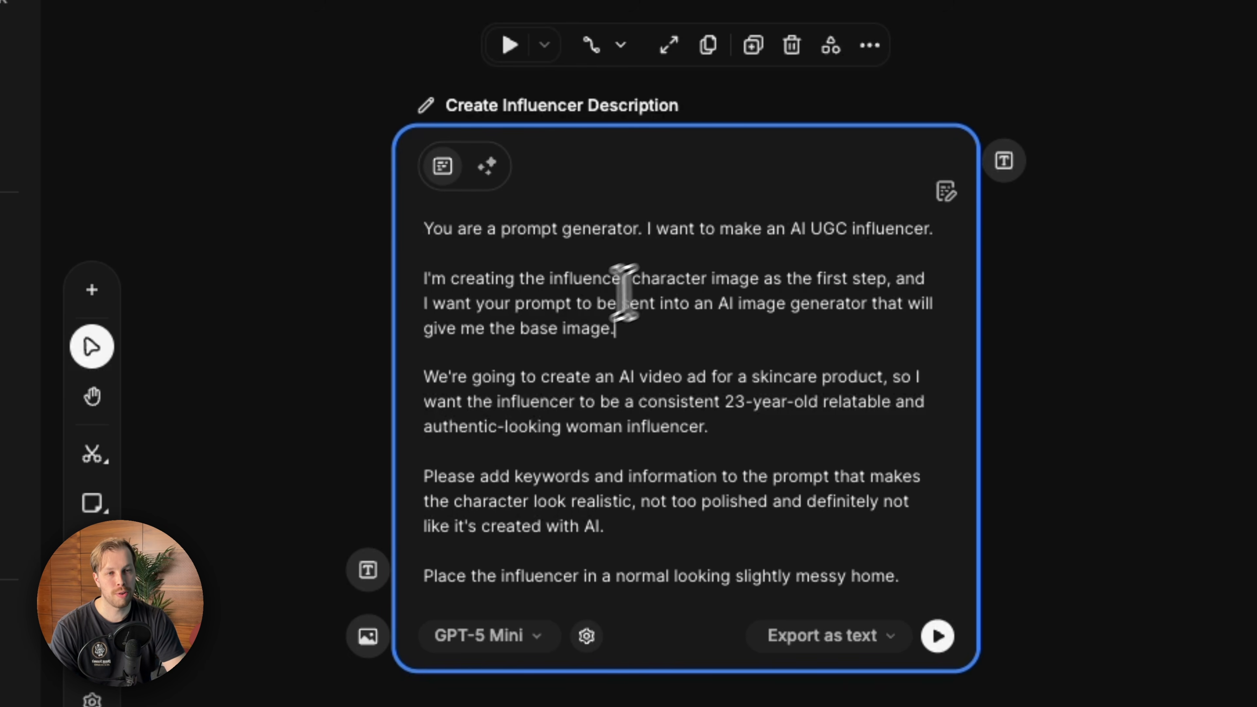
{"action": "left_click_drag", "start_coordinate": [654, 329], "coordinate": [527, 333]}
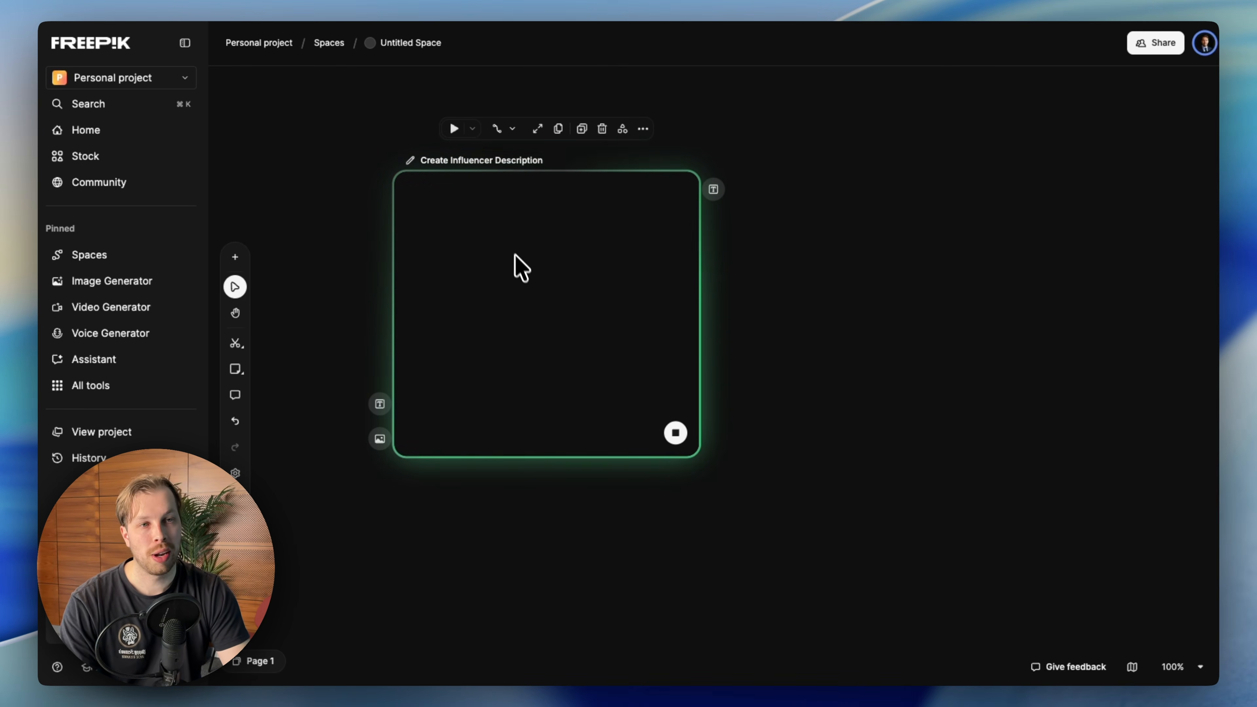
{"action": "scroll", "coordinate": [540, 255], "scroll_direction": "down", "scroll_amount": 1}
{"action": "left_click_drag", "start_coordinate": [683, 259], "coordinate": [670, 215]}
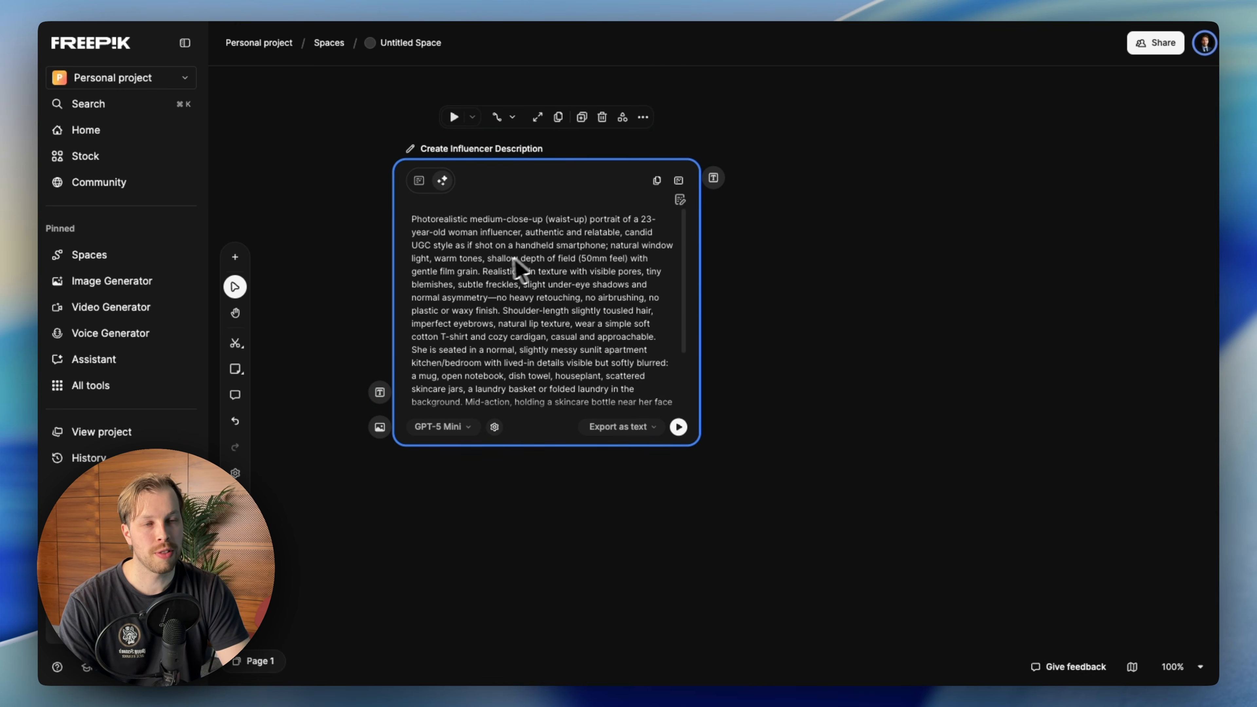
Examine the regenerated influencer image prompt for its framing, subject, lighting, skin texture and setting details.
{"action": "triple_click", "coordinate": [503, 261]}
{"action": "left_click", "coordinate": [521, 270]}
{"action": "triple_click", "coordinate": [549, 261]}
{"action": "left_click", "coordinate": [488, 223]}
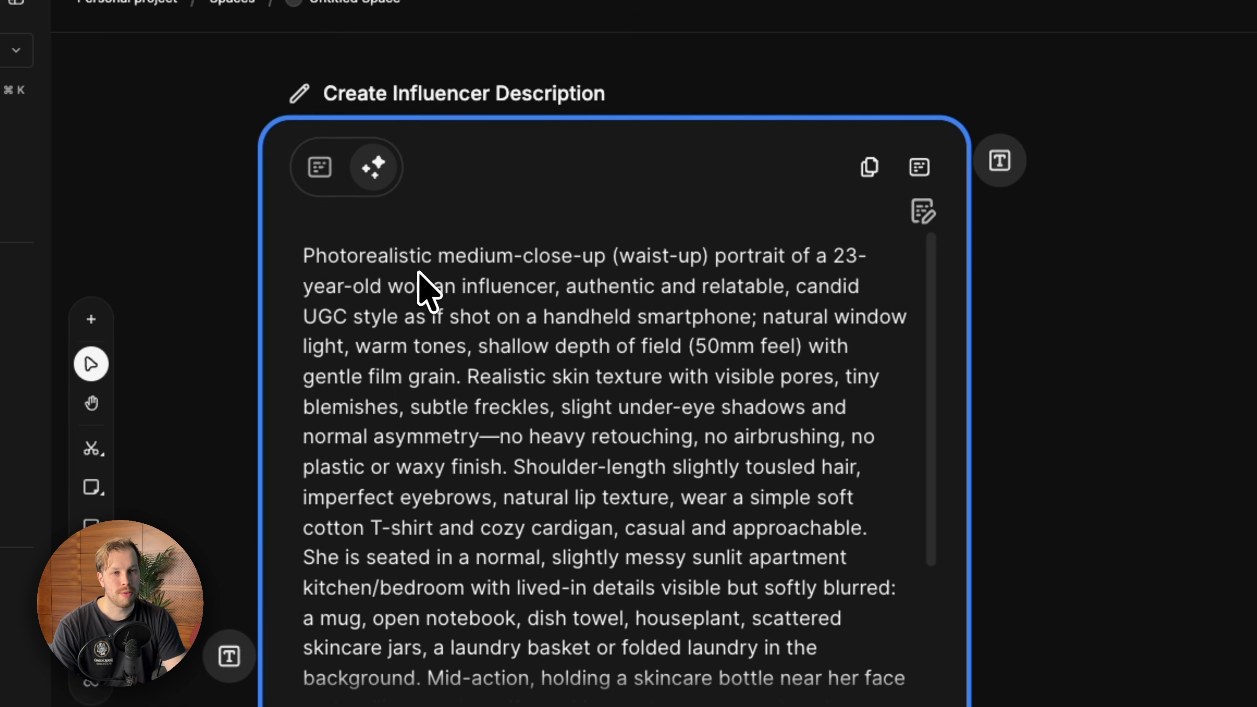
{"action": "double_click", "coordinate": [360, 266]}
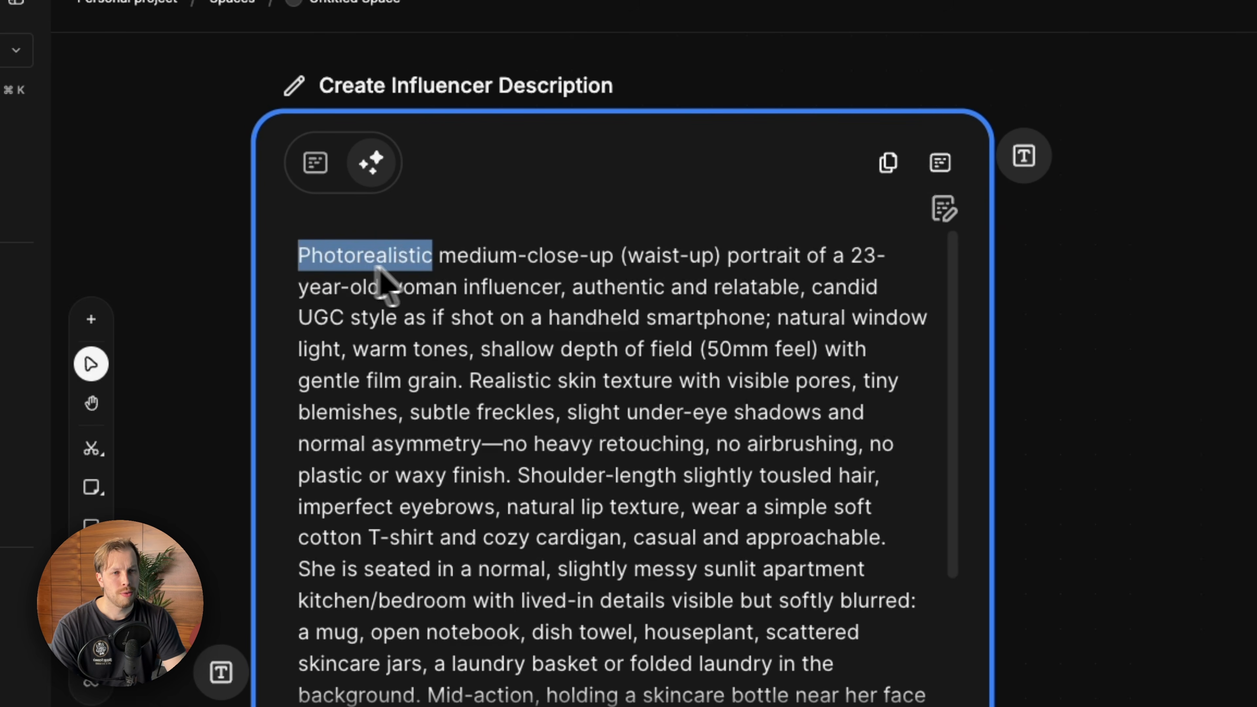
{"action": "double_click", "coordinate": [485, 263]}
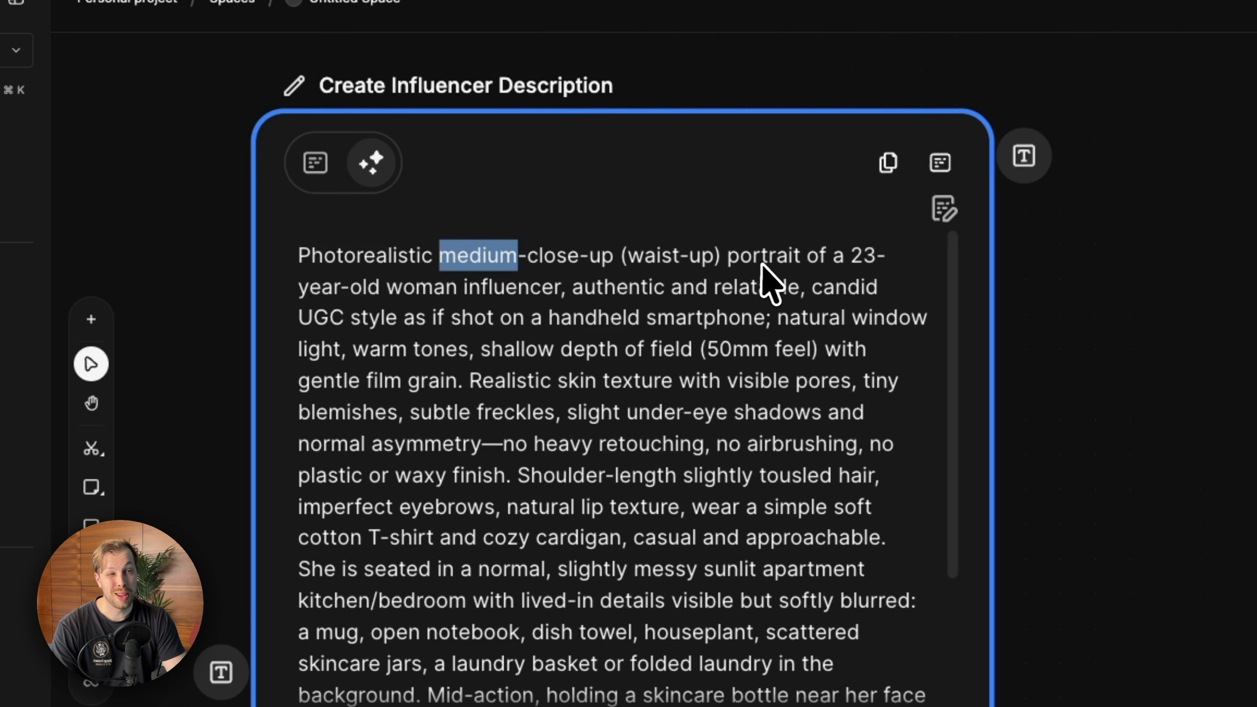
{"action": "double_click", "coordinate": [521, 288]}
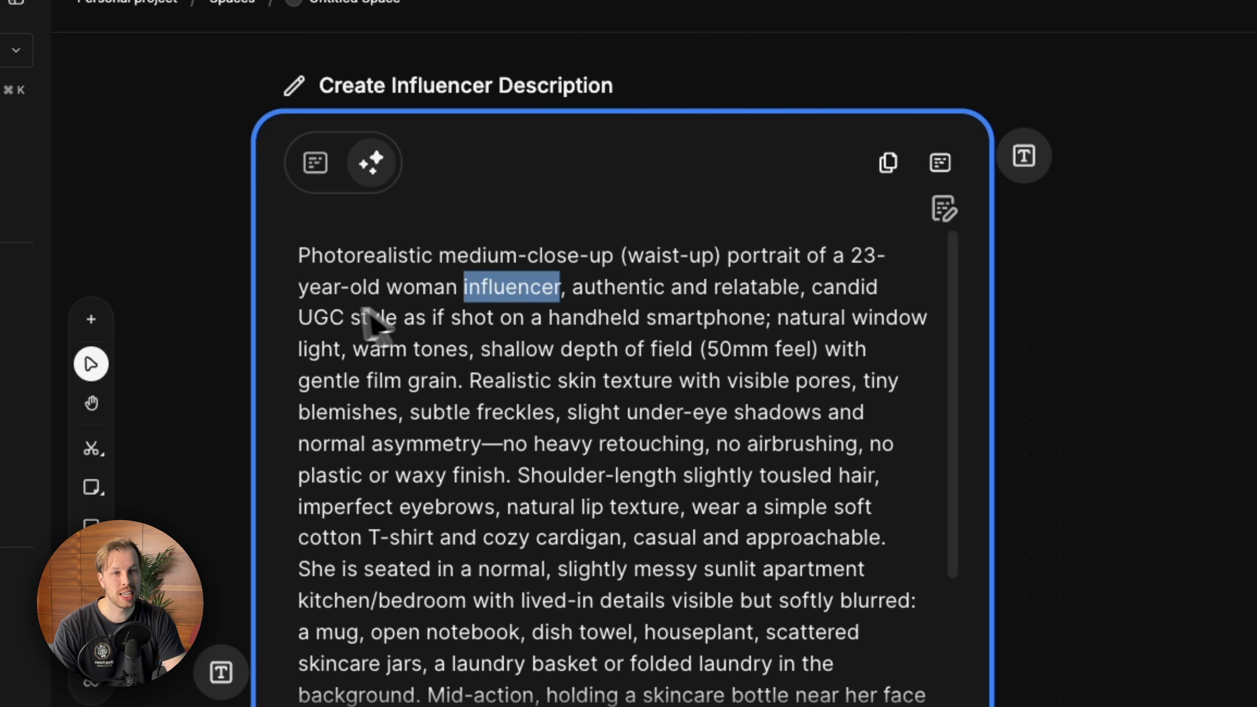
{"action": "scroll", "coordinate": [369, 332], "scroll_direction": "down", "scroll_amount": 1}
{"action": "scroll", "coordinate": [420, 317], "scroll_direction": "down", "scroll_amount": 1}
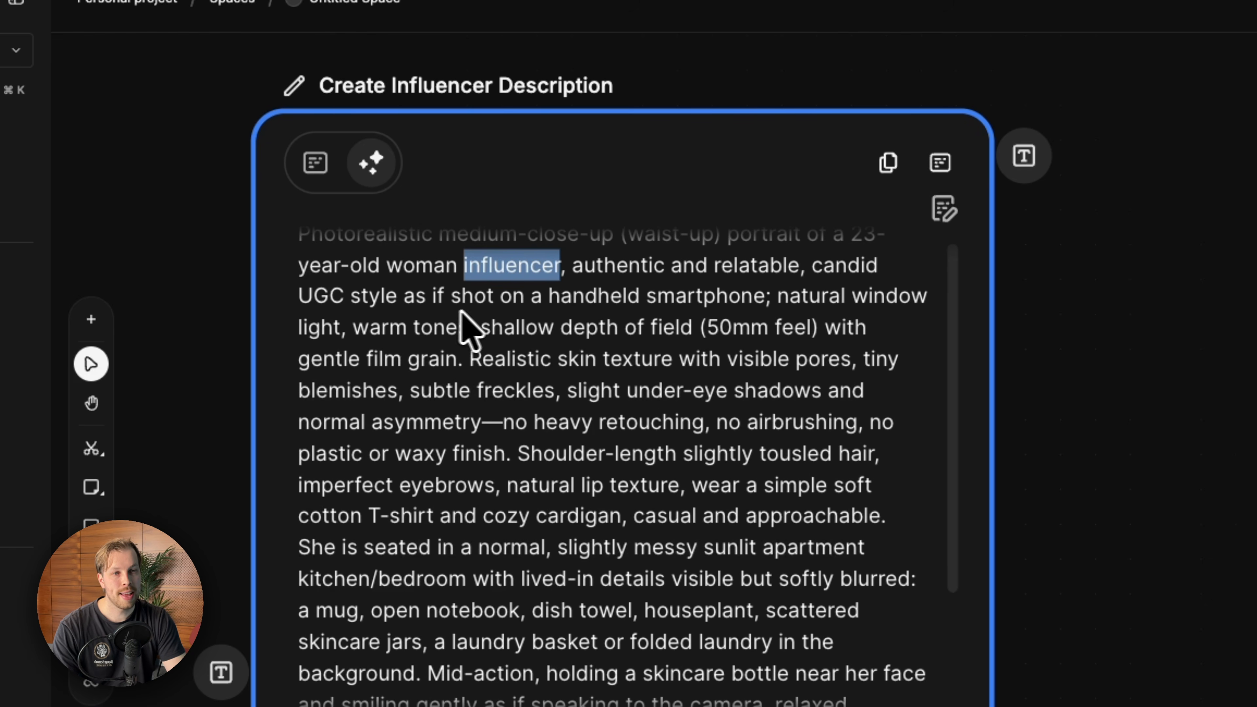
{"action": "scroll", "coordinate": [588, 304], "scroll_direction": "down", "scroll_amount": 1}
{"action": "scroll", "coordinate": [723, 305], "scroll_direction": "down", "scroll_amount": 3}
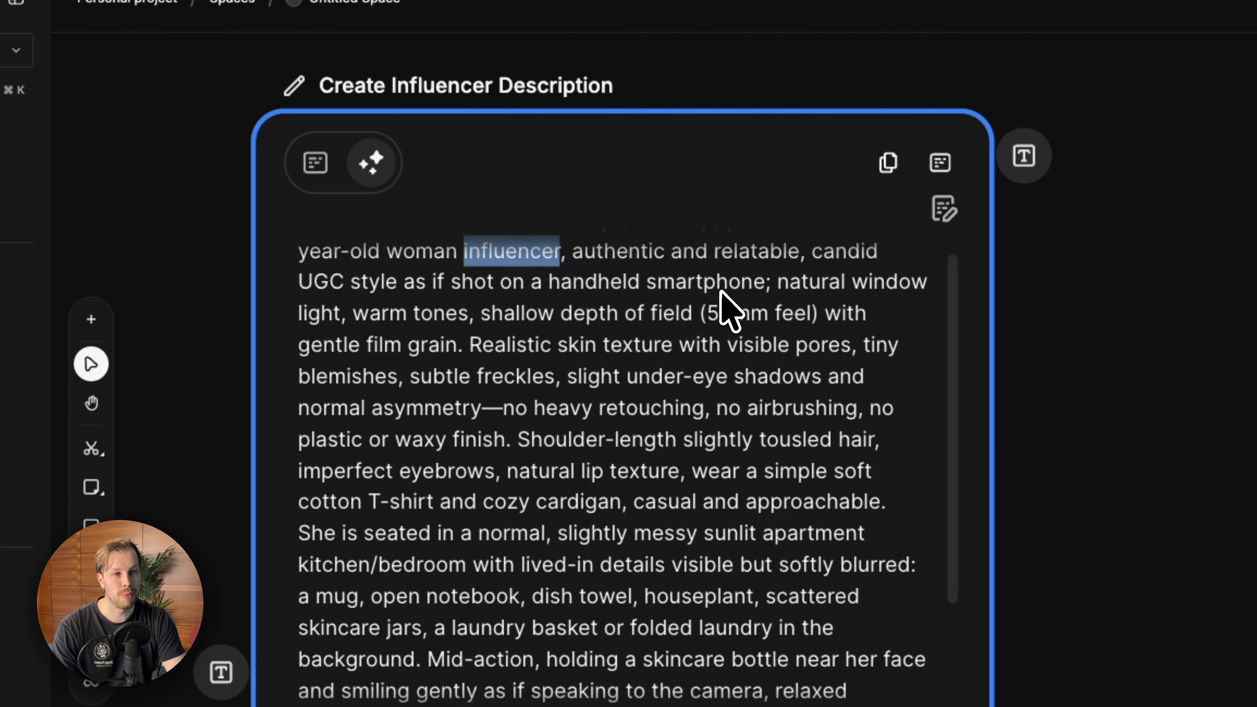
Read the rest of the generated influencer prompt, covering retouching limits, hair, clothing, apartment setting, pose and color grading.
{"action": "scroll", "coordinate": [461, 307], "scroll_direction": "down", "scroll_amount": 4}
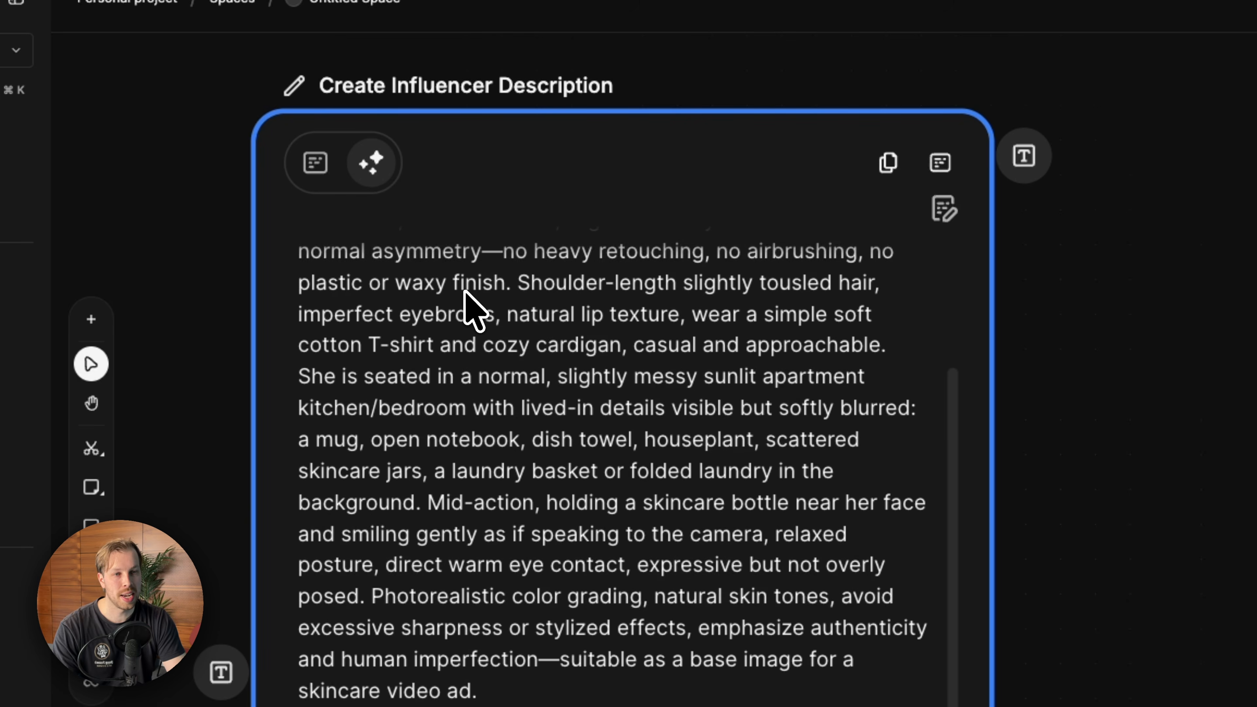
{"action": "scroll", "coordinate": [597, 347], "scroll_direction": "up", "scroll_amount": 2}
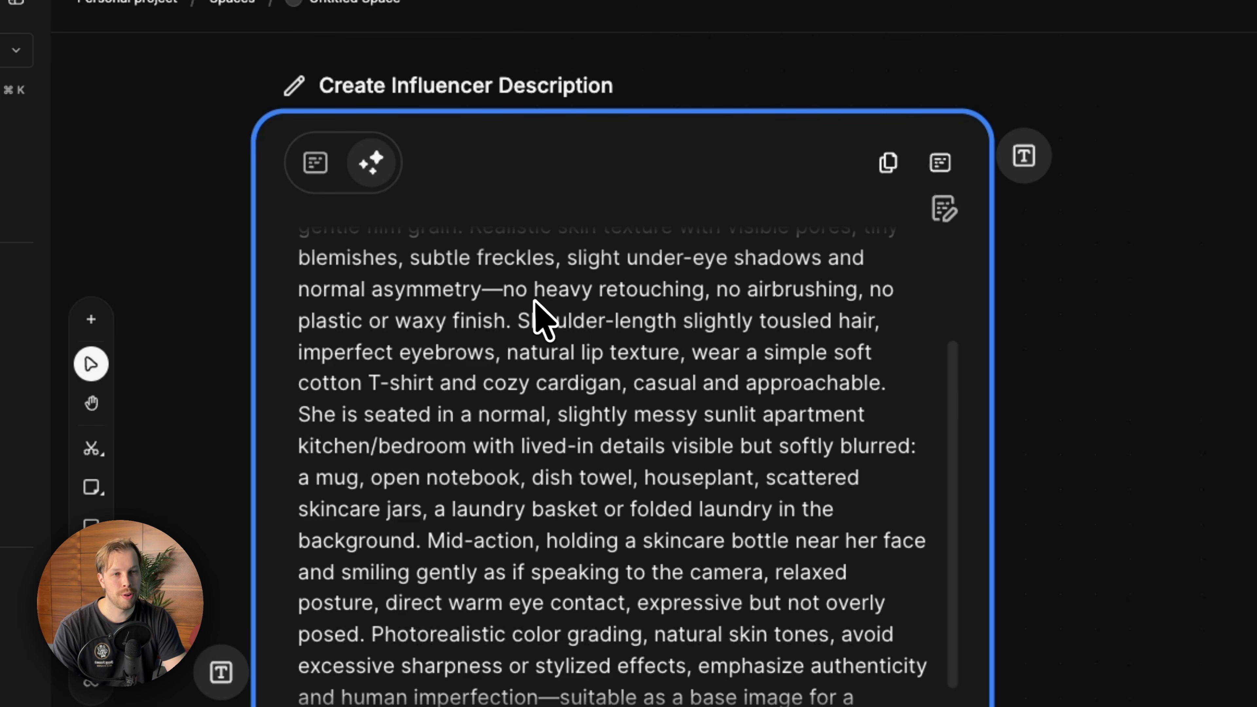
{"action": "double_click", "coordinate": [643, 290]}
{"action": "left_click", "coordinate": [784, 290]}
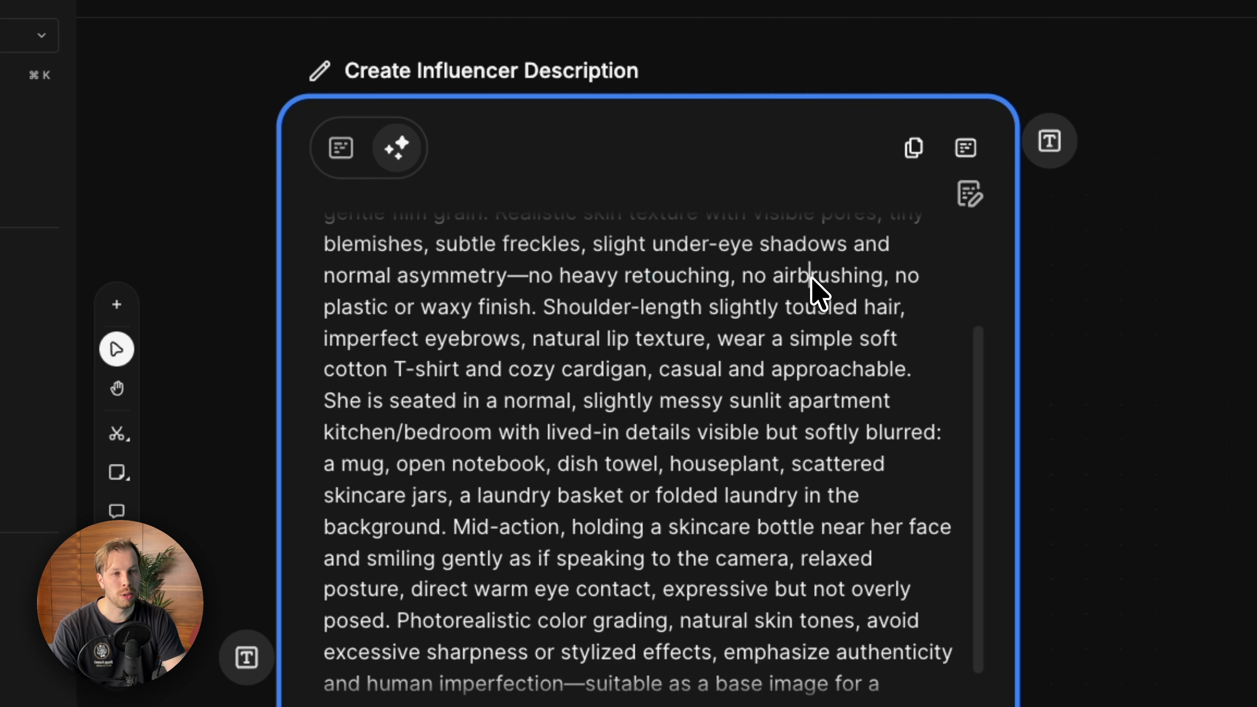
{"action": "double_click", "coordinate": [810, 278]}
{"action": "left_click", "coordinate": [365, 308]}
{"action": "scroll", "coordinate": [552, 327], "scroll_direction": "down", "scroll_amount": 2}
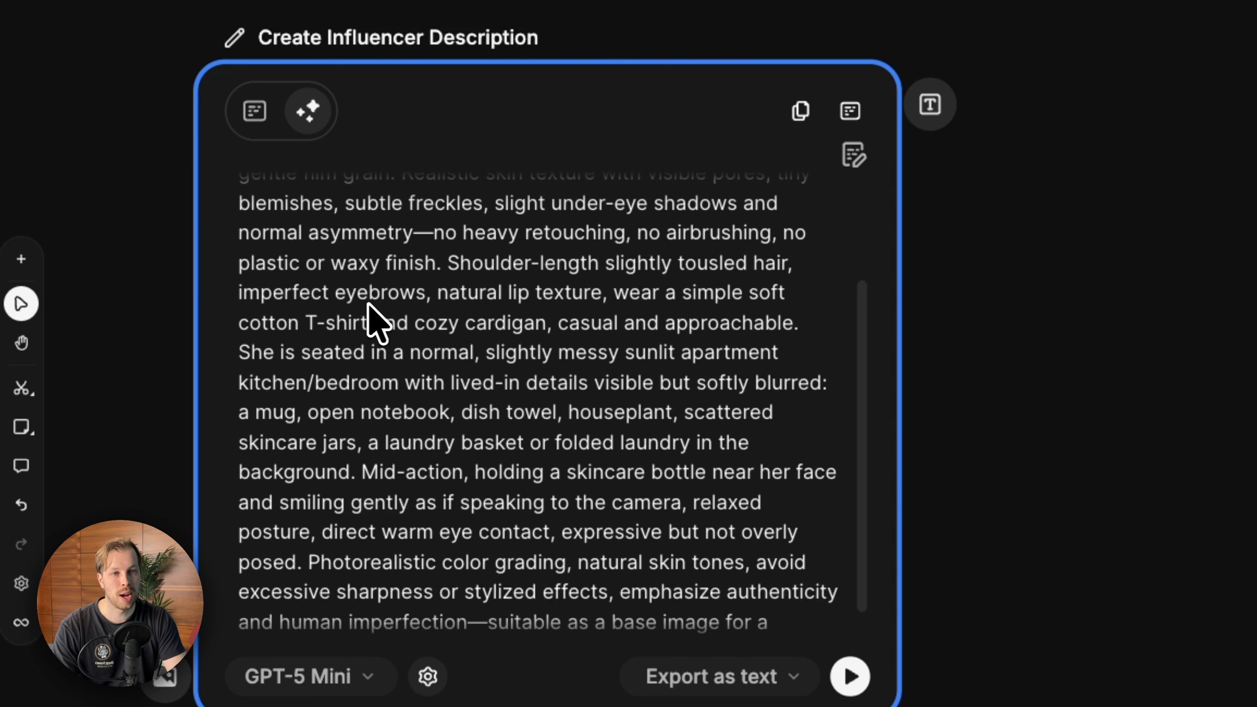
{"action": "scroll", "coordinate": [636, 332], "scroll_direction": "down", "scroll_amount": 2}
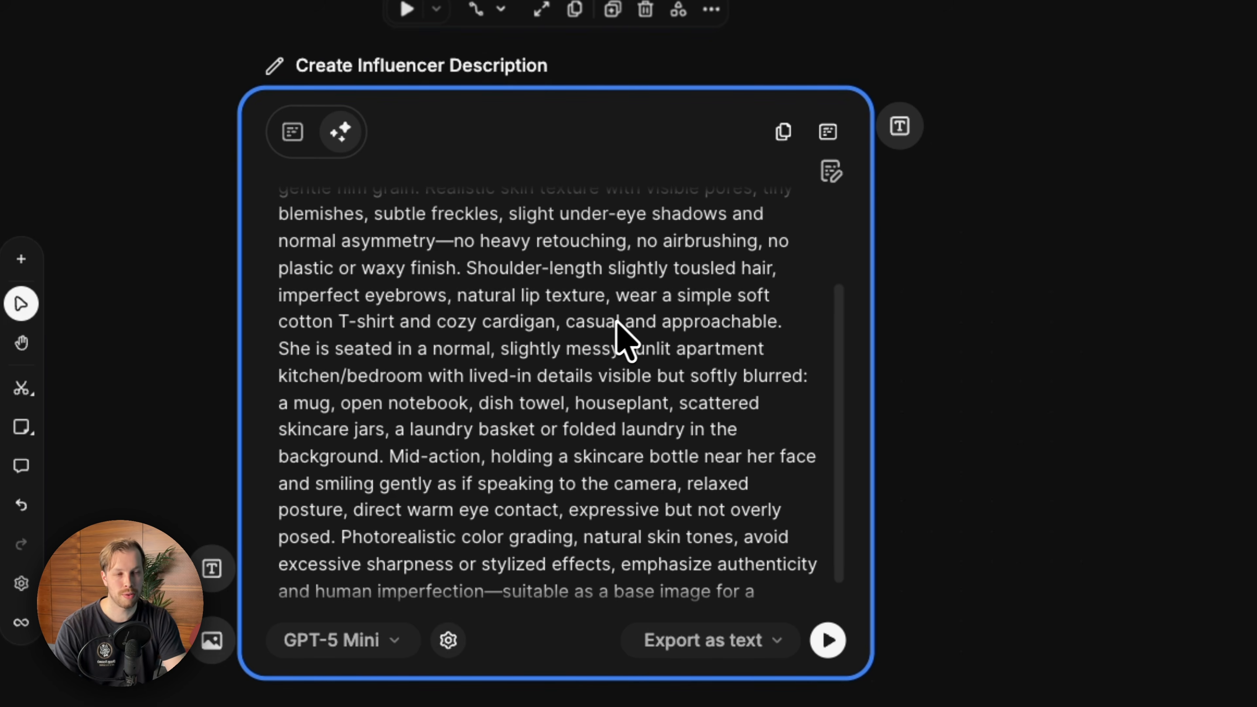
{"action": "scroll", "coordinate": [734, 369], "scroll_direction": "down", "scroll_amount": 2}
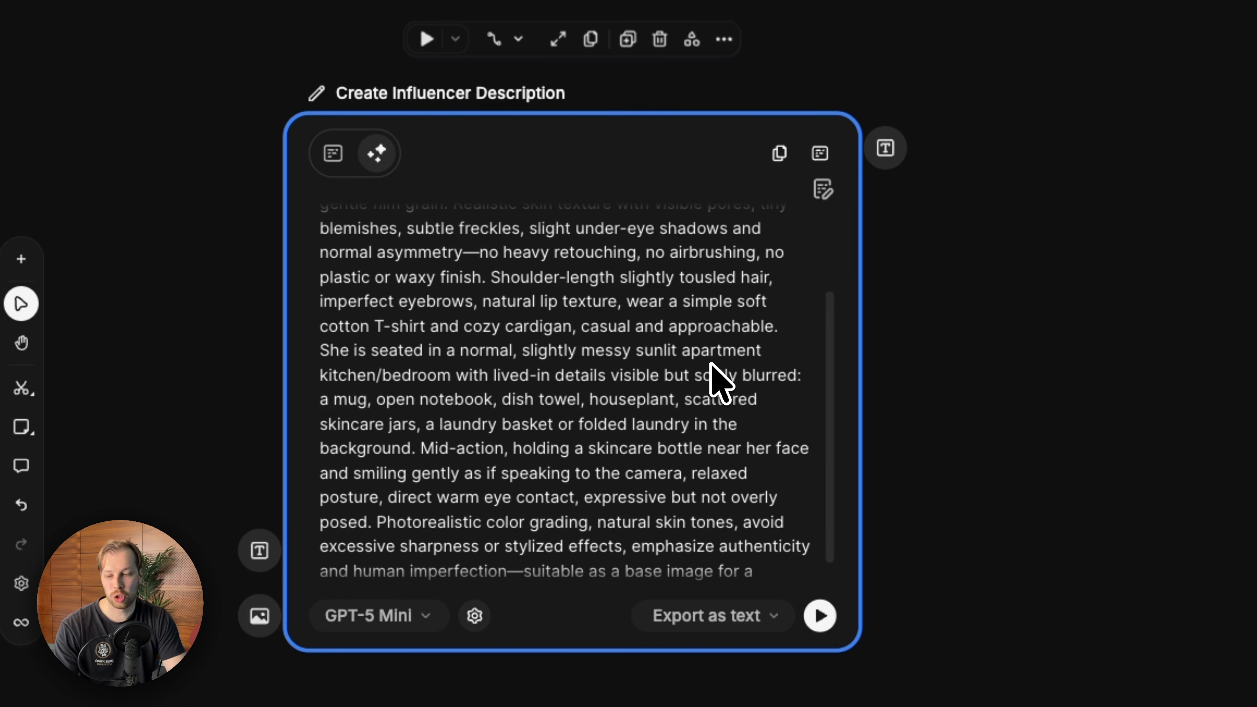
{"action": "scroll", "coordinate": [713, 369], "scroll_direction": "down", "scroll_amount": 2}
{"action": "scroll", "coordinate": [713, 368], "scroll_direction": "up", "scroll_amount": 6}
{"action": "scroll", "coordinate": [713, 369], "scroll_direction": "down", "scroll_amount": 1}
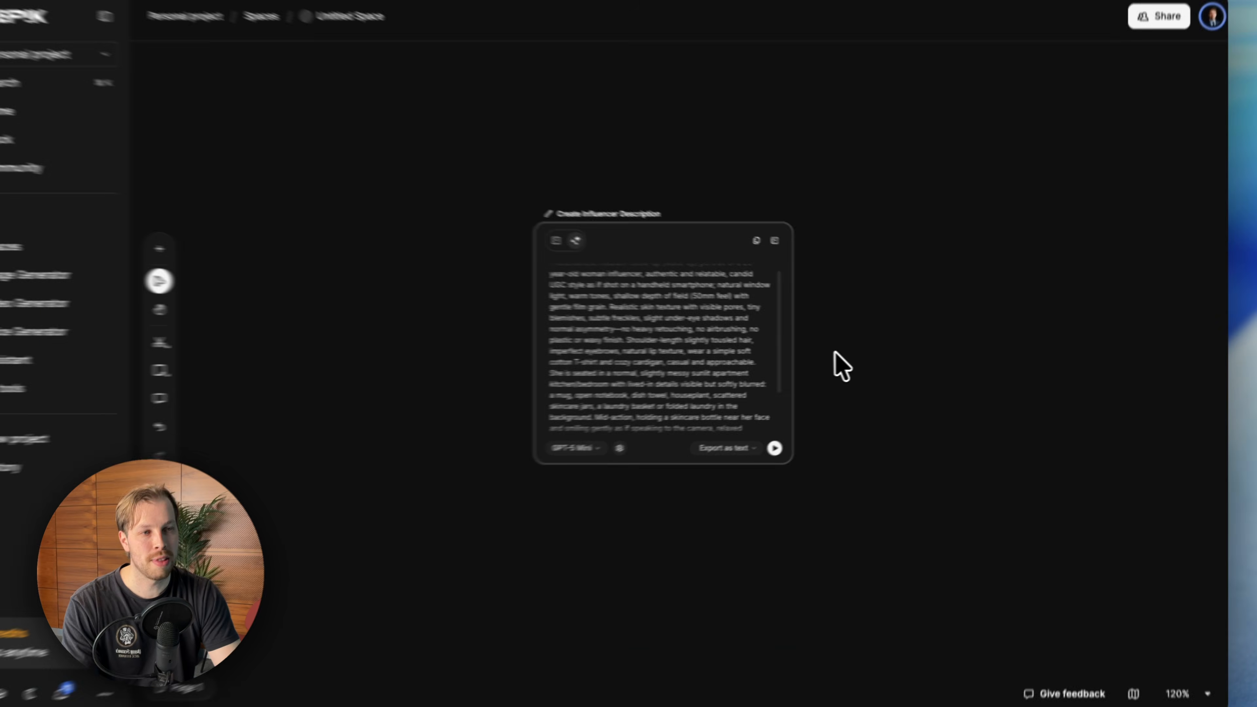
{"action": "left_click_drag", "start_coordinate": [857, 351], "coordinate": [739, 330]}
{"action": "scroll", "coordinate": [648, 263], "scroll_direction": "up", "scroll_amount": 4}
{"action": "scroll", "coordinate": [647, 260], "scroll_direction": "down", "scroll_amount": 2}
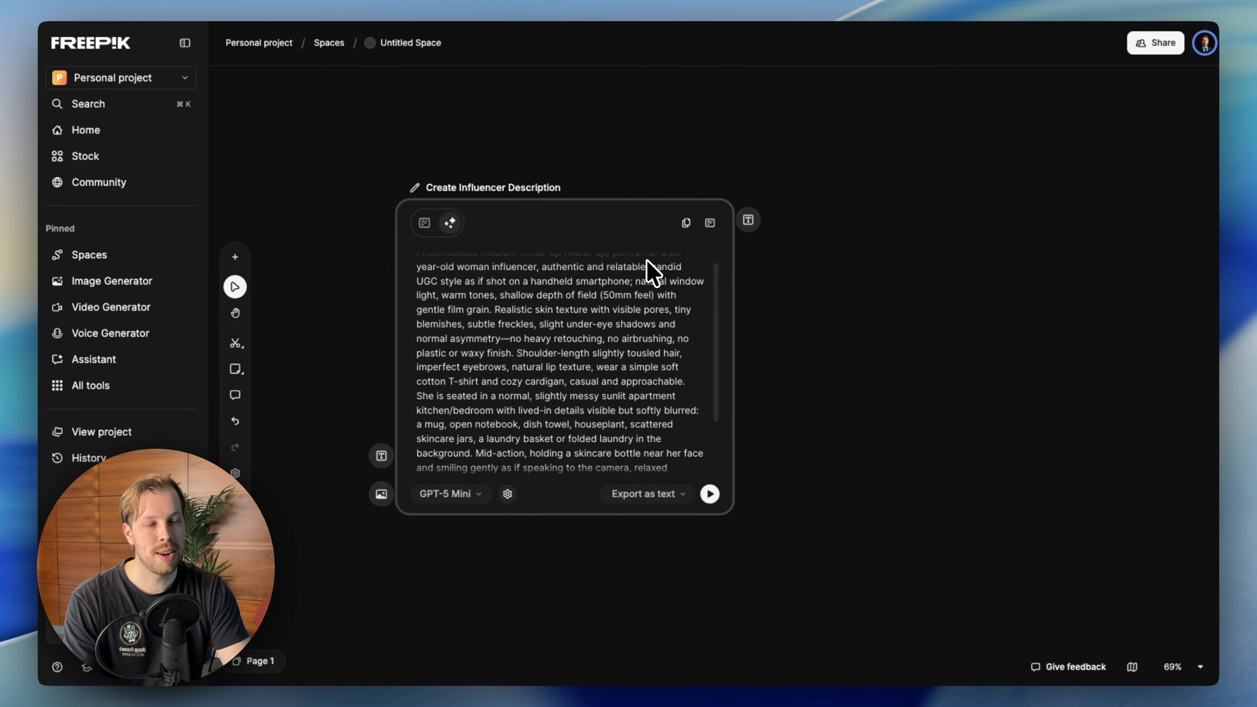
{"action": "scroll", "coordinate": [652, 272], "scroll_direction": "up", "scroll_amount": 3}
{"action": "scroll", "coordinate": [652, 273], "scroll_direction": "down", "scroll_amount": 2}
{"action": "scroll", "coordinate": [652, 272], "scroll_direction": "up", "scroll_amount": 3}
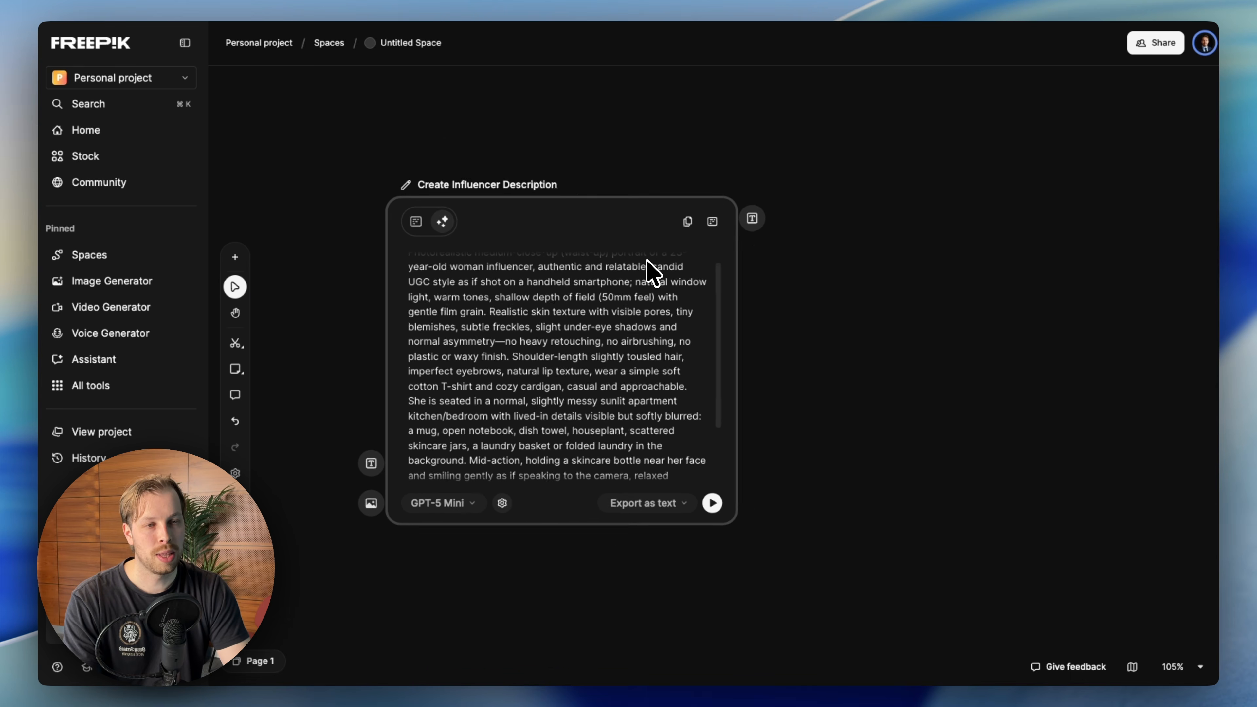
{"action": "scroll", "coordinate": [653, 273], "scroll_direction": "down", "scroll_amount": 2}
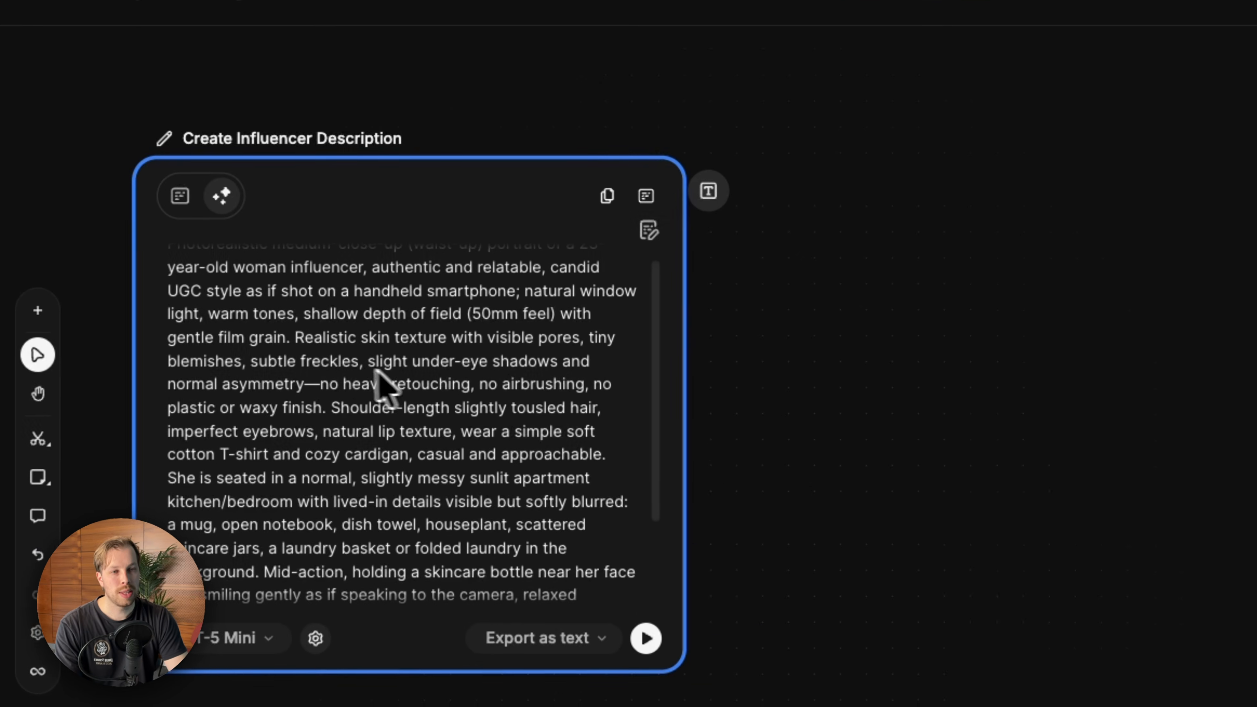
{"action": "triple_click", "coordinate": [501, 286]}
{"action": "left_click", "coordinate": [523, 353]}
{"action": "scroll", "coordinate": [638, 349], "scroll_direction": "down", "scroll_amount": 1}
{"action": "left_click", "coordinate": [843, 344]}
{"action": "scroll", "coordinate": [793, 317], "scroll_direction": "right", "scroll_amount": 1}
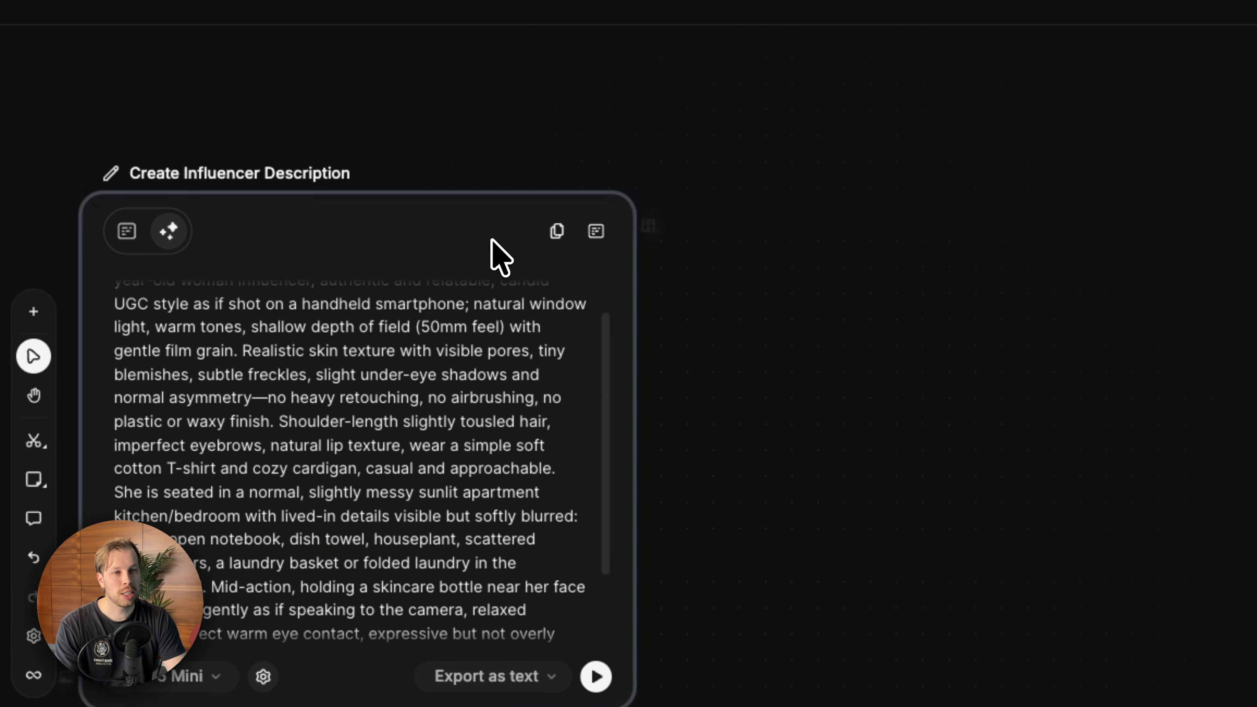
Connect a new Image Generator node to the text output of the influencer description and move it slightly higher on the canvas.
{"action": "left_click", "coordinate": [525, 245]}
{"action": "left_click_drag", "start_coordinate": [665, 230], "coordinate": [848, 243]}
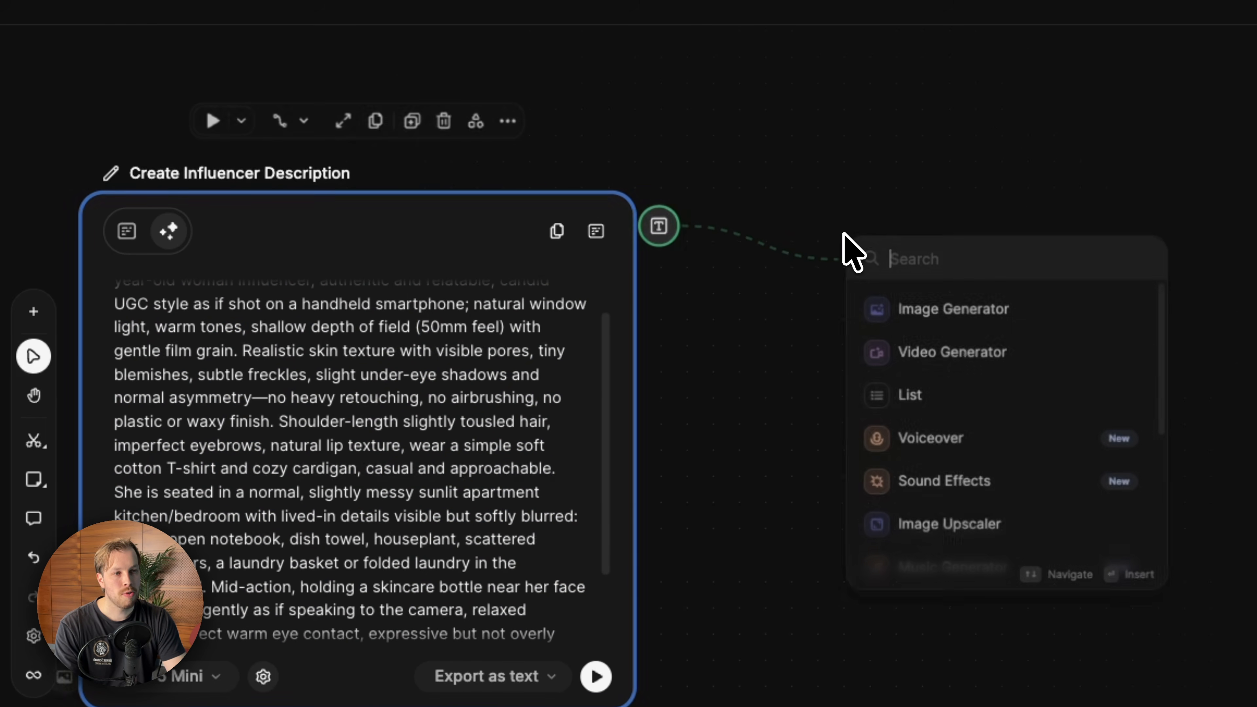
{"action": "left_click", "coordinate": [918, 323]}
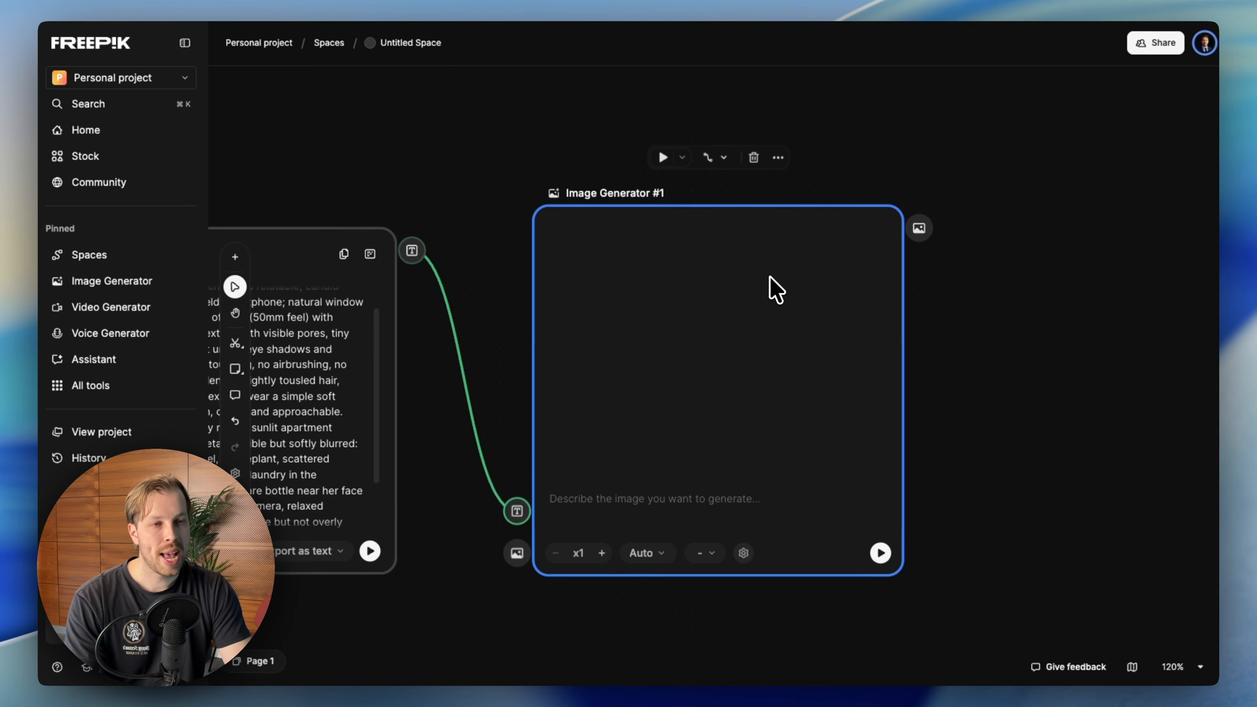
{"action": "left_click_drag", "start_coordinate": [693, 278], "coordinate": [662, 214]}
Set the Image Generator's model to Google Nano Banana 2.
{"action": "scroll", "coordinate": [665, 218], "scroll_direction": "down", "scroll_amount": 3}
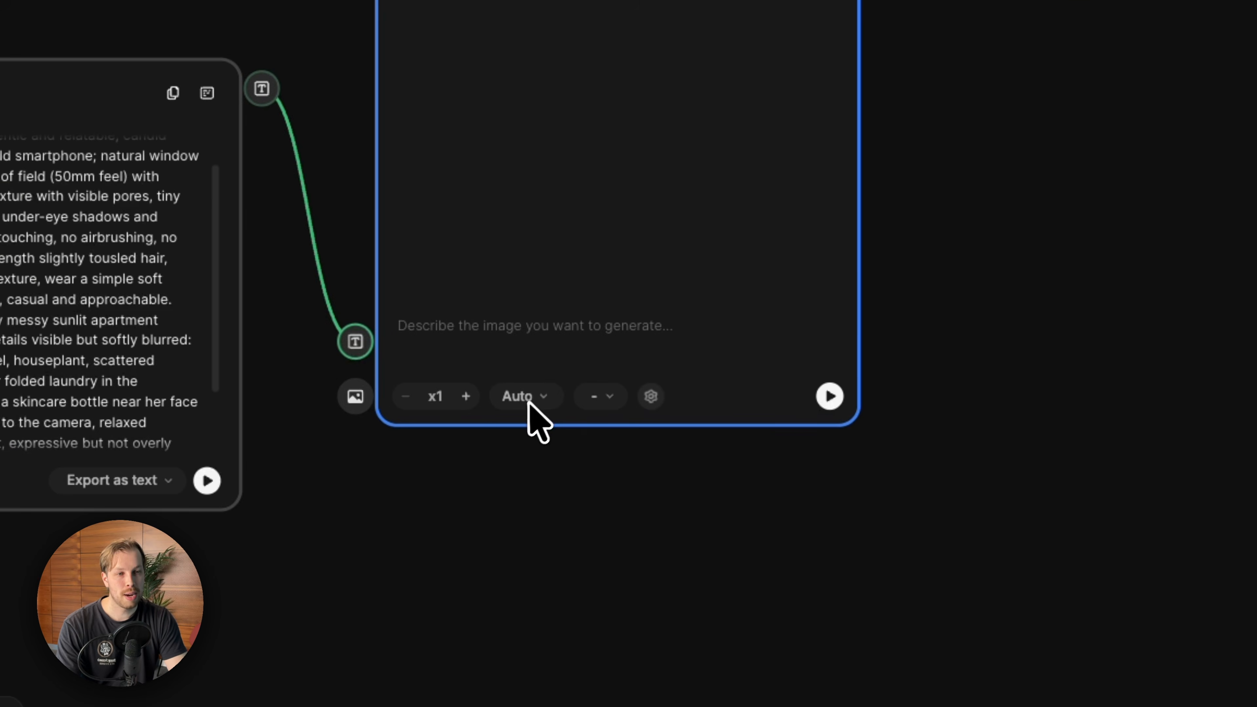
{"action": "left_click", "coordinate": [616, 452]}
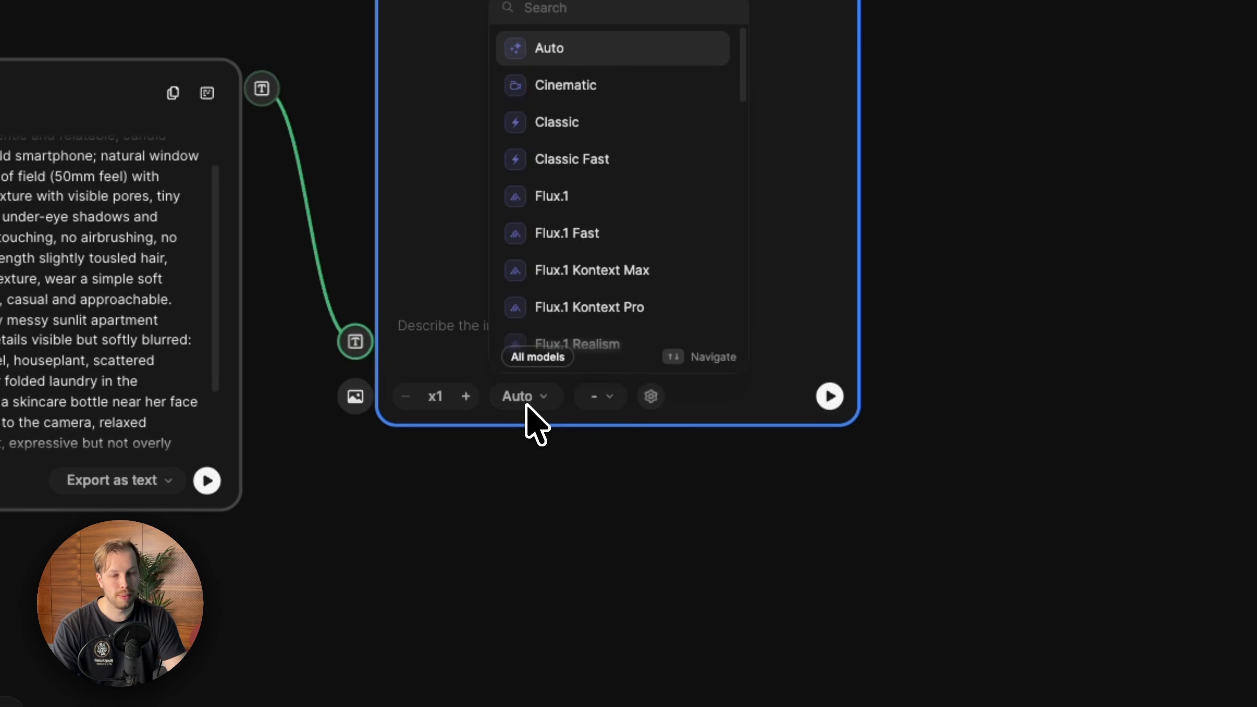
{"action": "type", "text": "nan"}
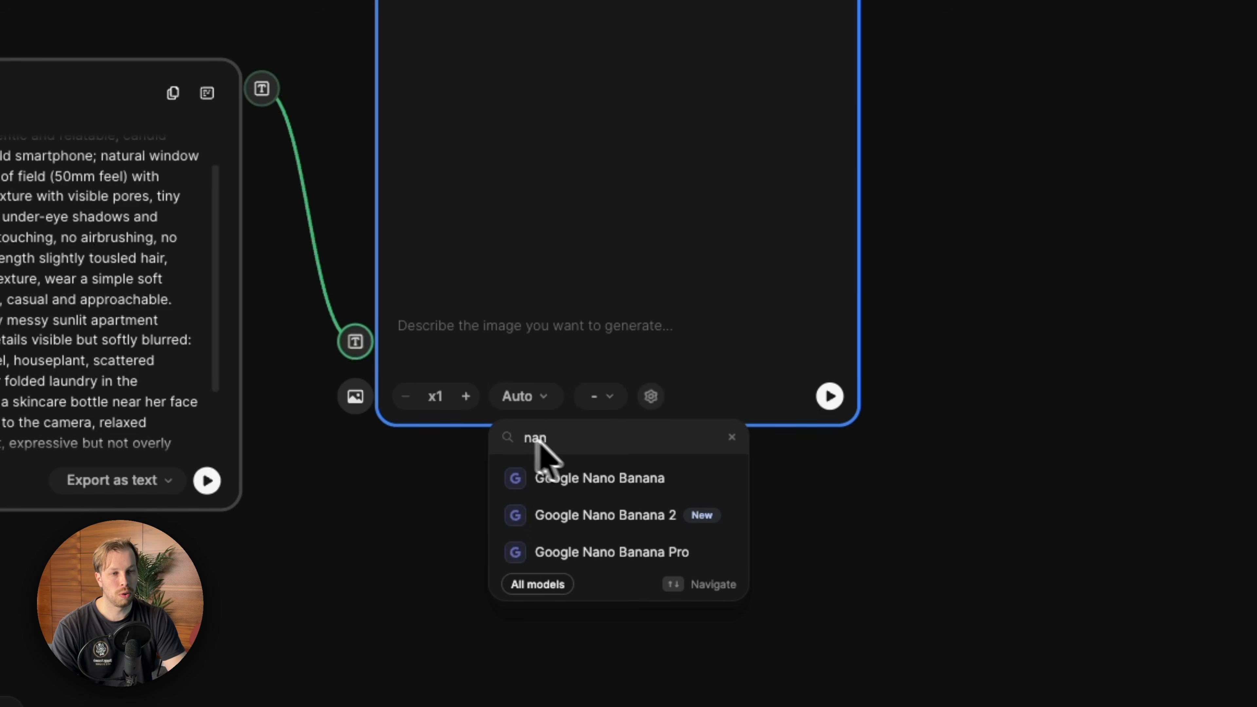
{"action": "left_click", "coordinate": [593, 519]}
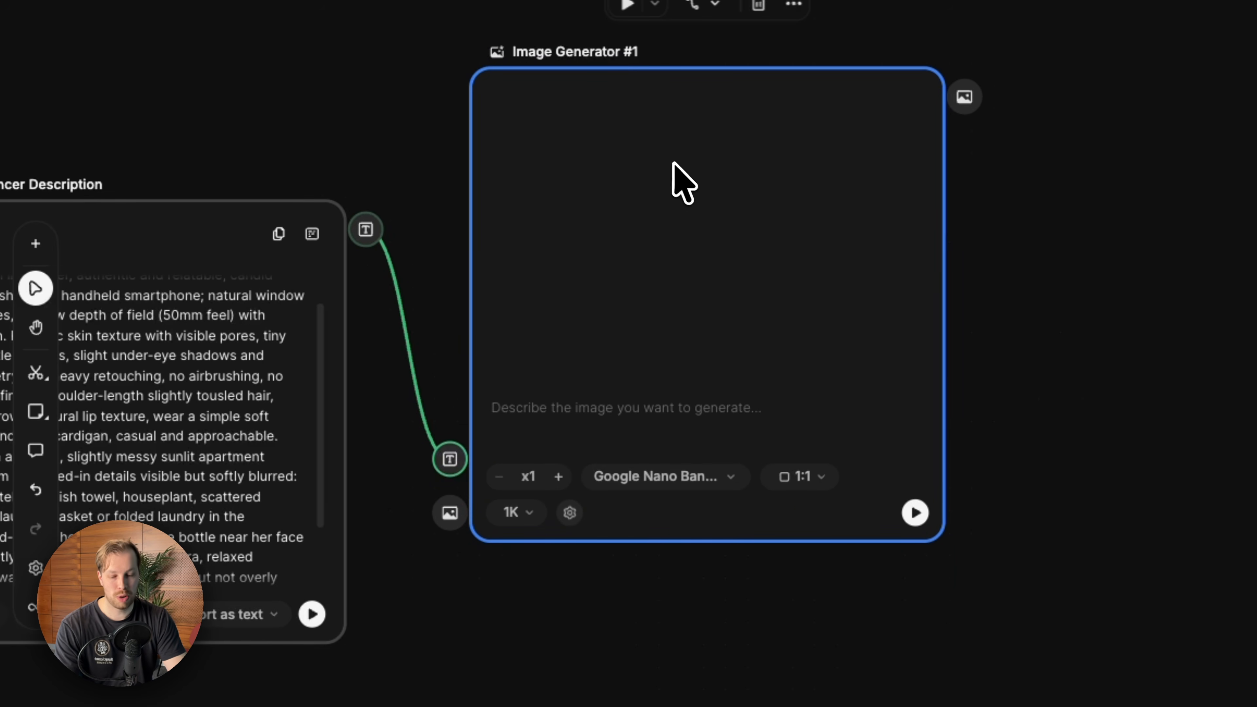
Review the available image models, keep Google Nano Banana 2, and set the Image Generator's number of generations to 4.
{"action": "scroll", "coordinate": [800, 226], "scroll_direction": "up", "scroll_amount": 3}
{"action": "scroll", "coordinate": [795, 242], "scroll_direction": "down", "scroll_amount": 2}
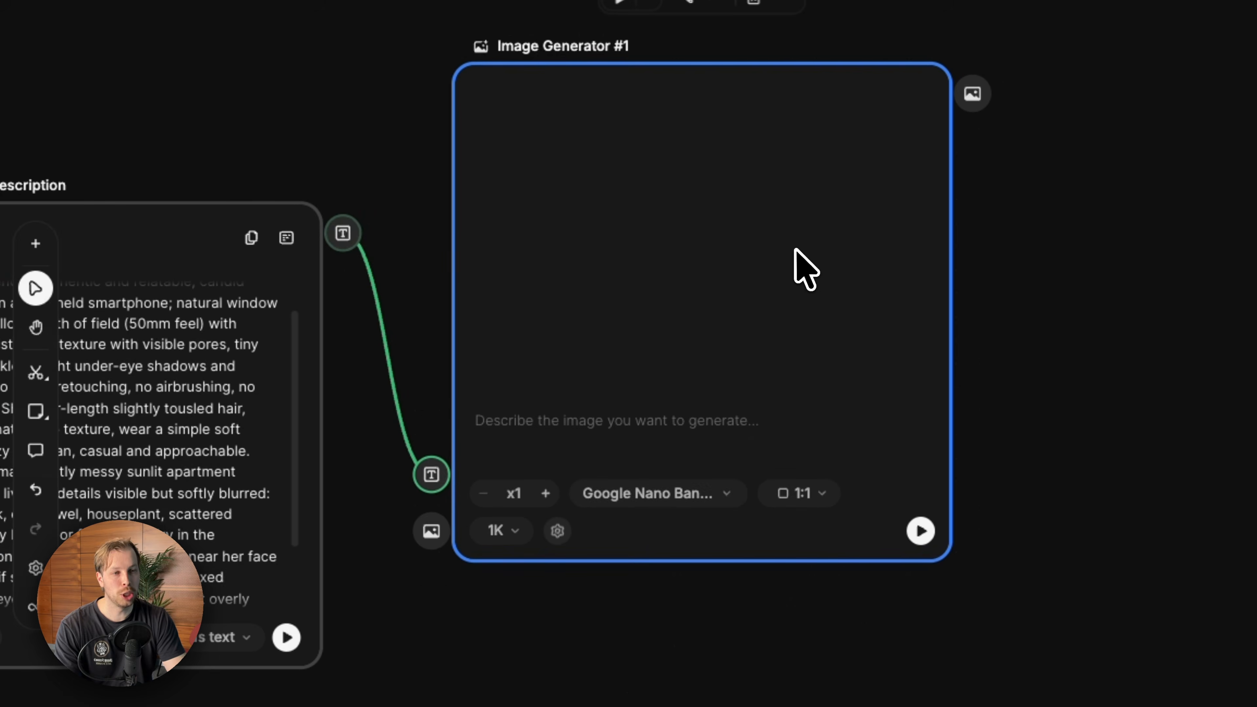
{"action": "left_click", "coordinate": [654, 488]}
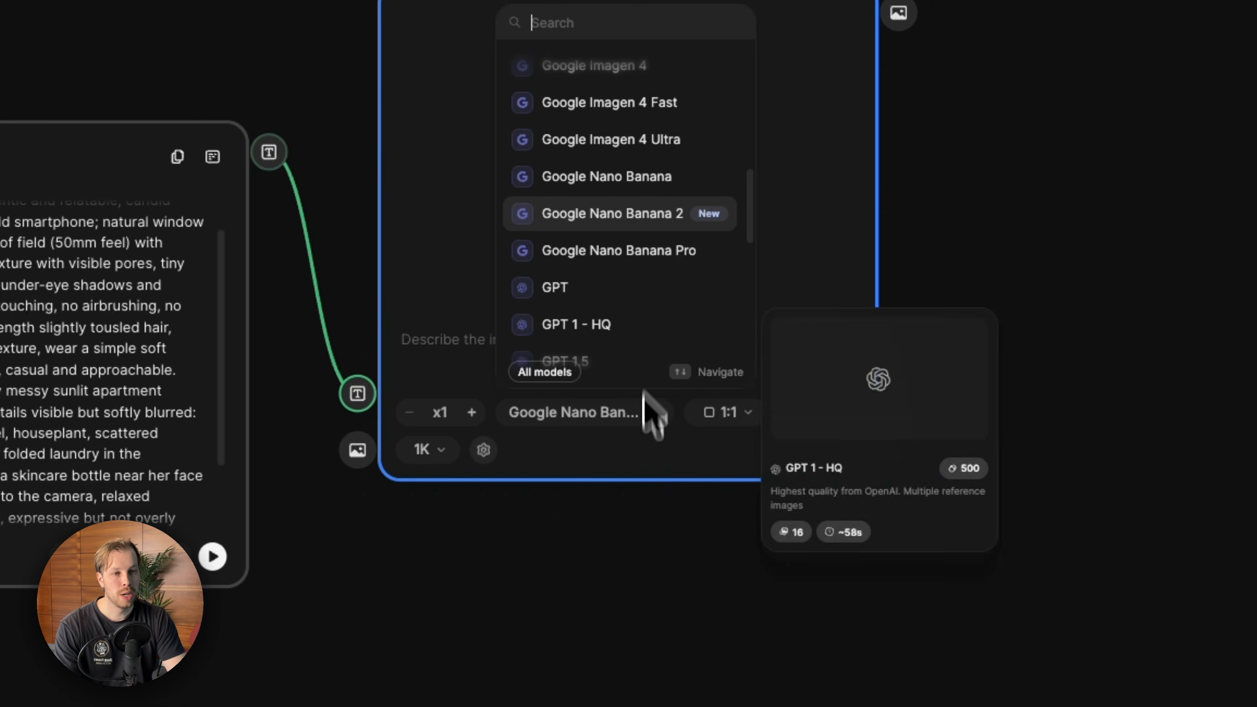
{"action": "left_click", "coordinate": [717, 544]}
{"action": "scroll", "coordinate": [653, 478], "scroll_direction": "down", "scroll_amount": 1}
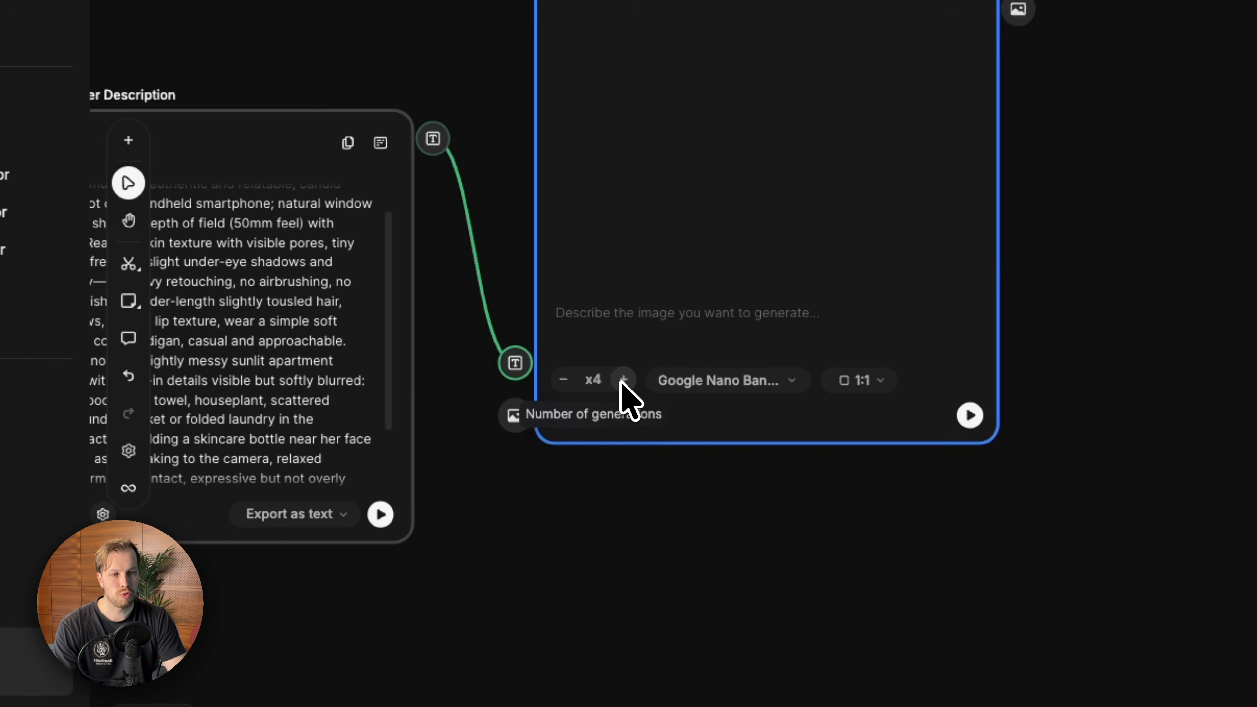
{"action": "triple_click", "coordinate": [298, 311]}
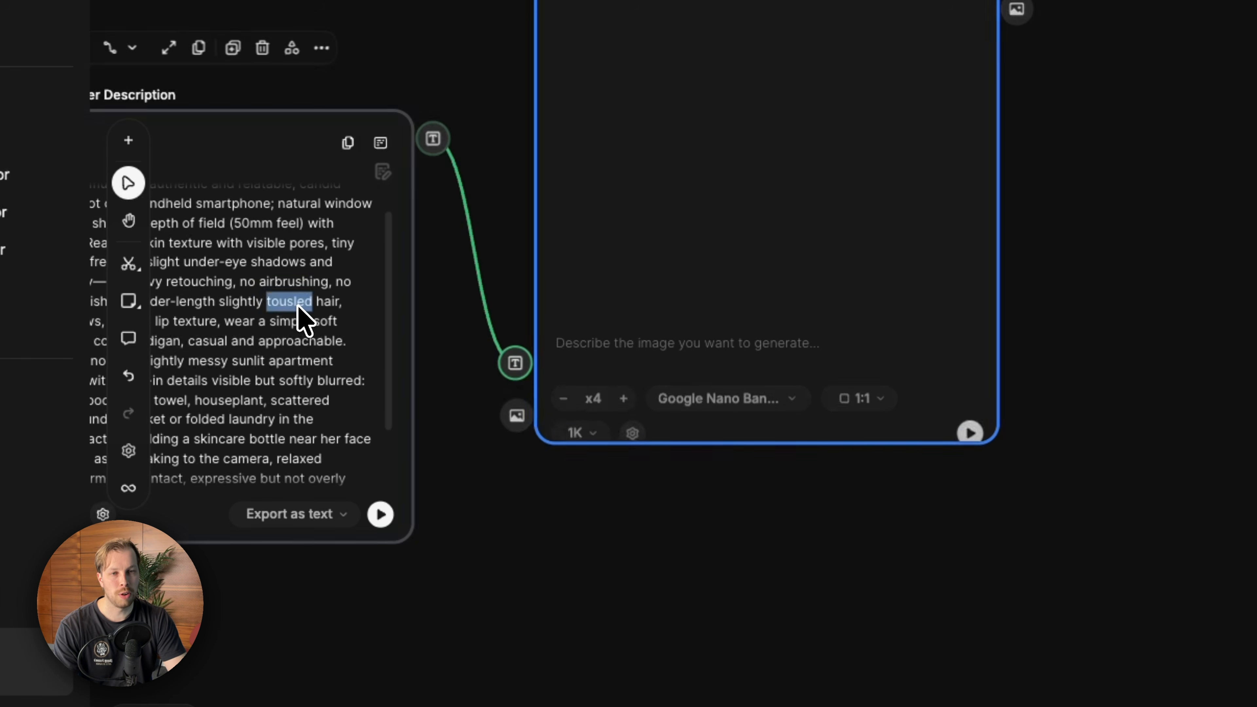
{"action": "left_click", "coordinate": [748, 355]}
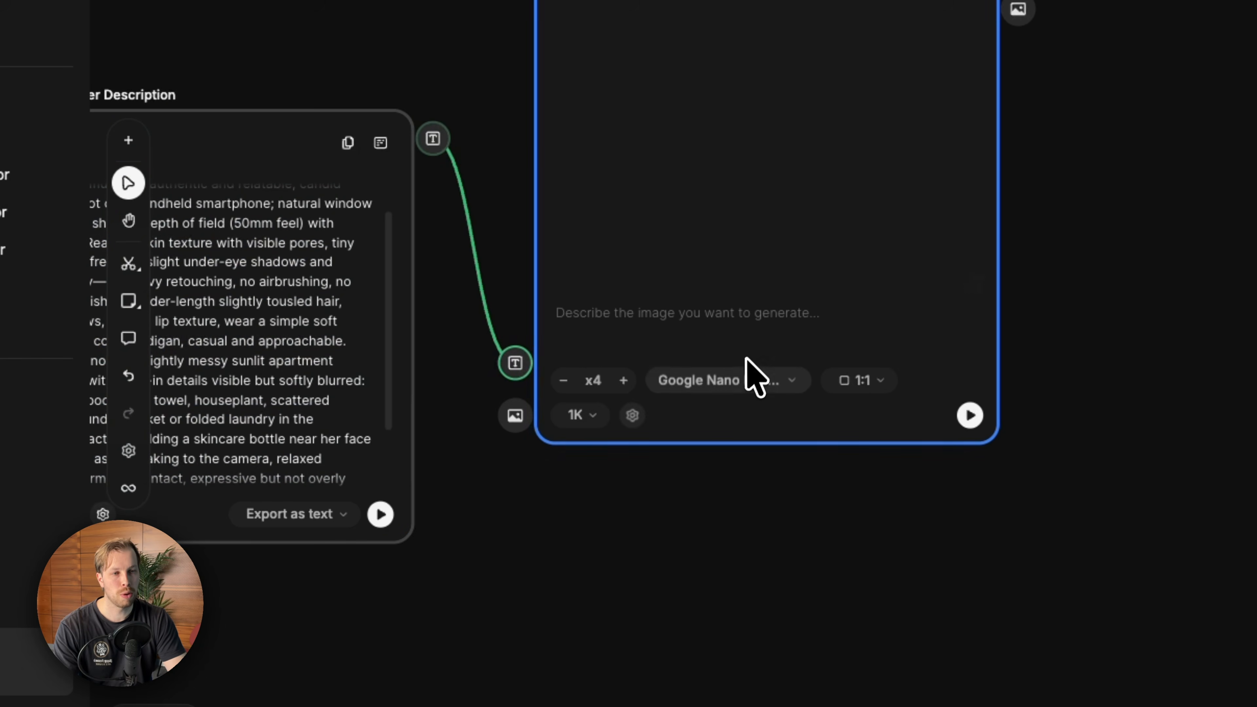
Set the Image Generator's aspect ratio to 9:16.
{"action": "left_click", "coordinate": [865, 386]}
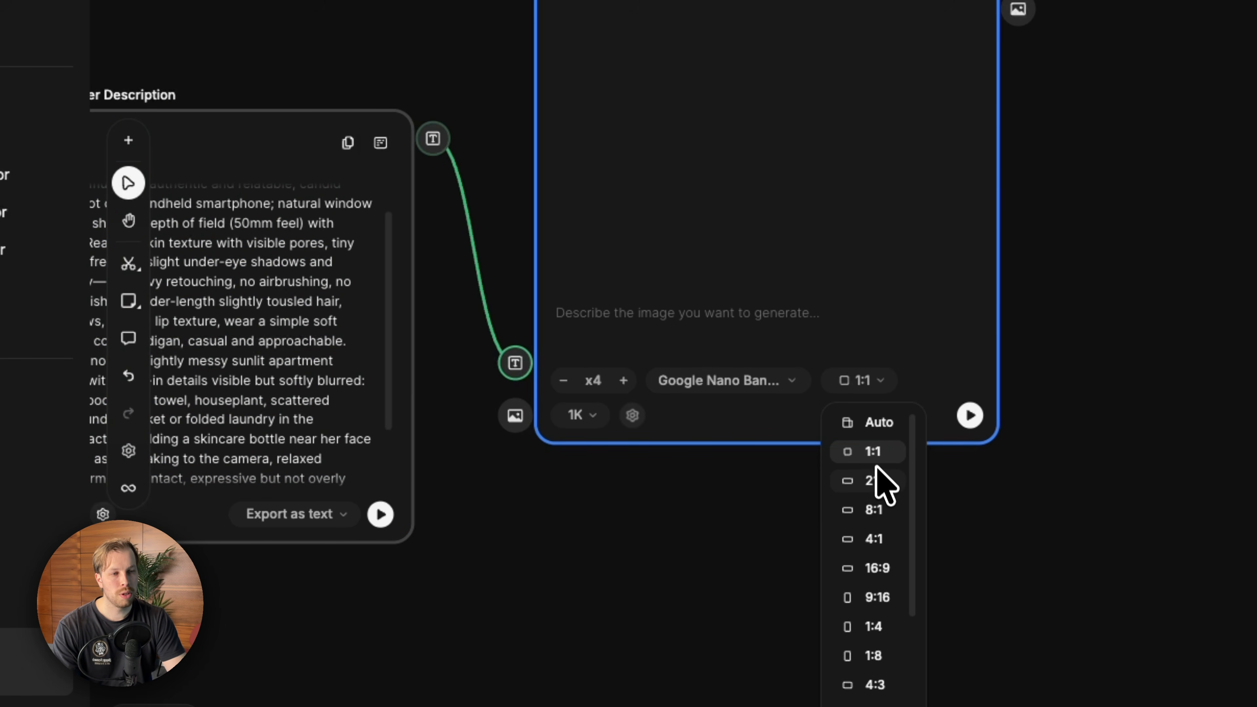
{"action": "scroll", "coordinate": [876, 490], "scroll_direction": "down", "scroll_amount": 1}
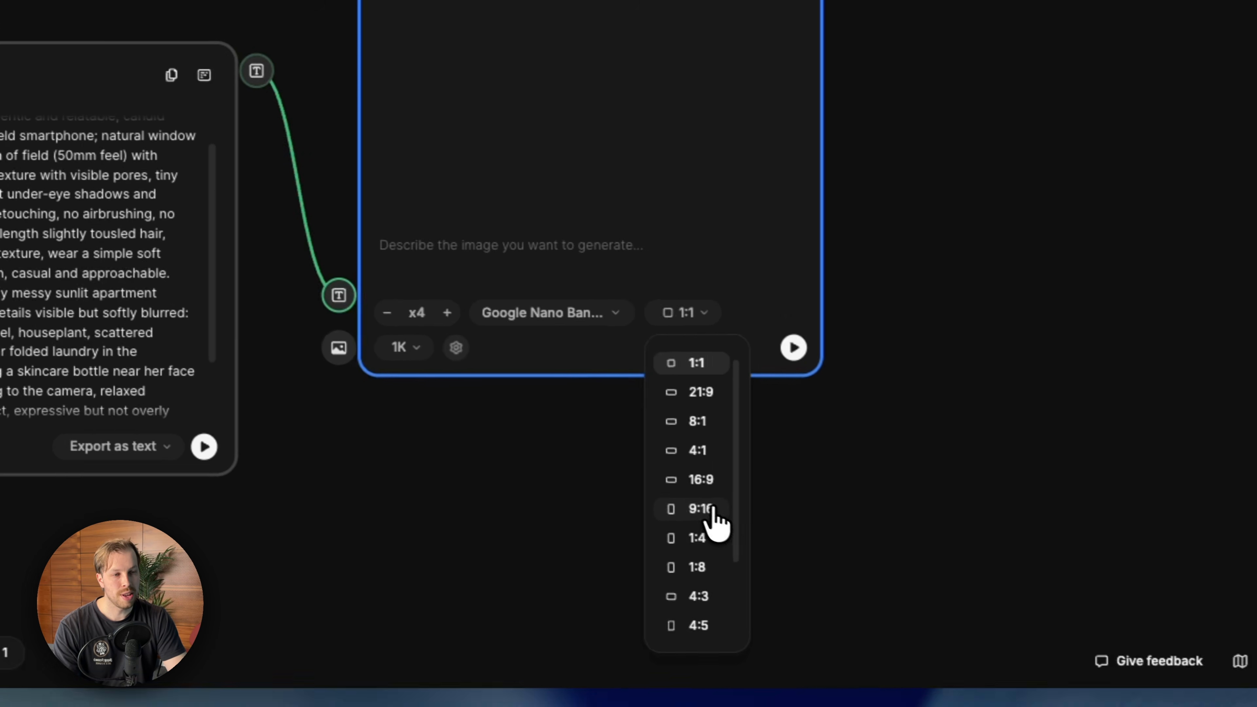
{"action": "left_click", "coordinate": [875, 578]}
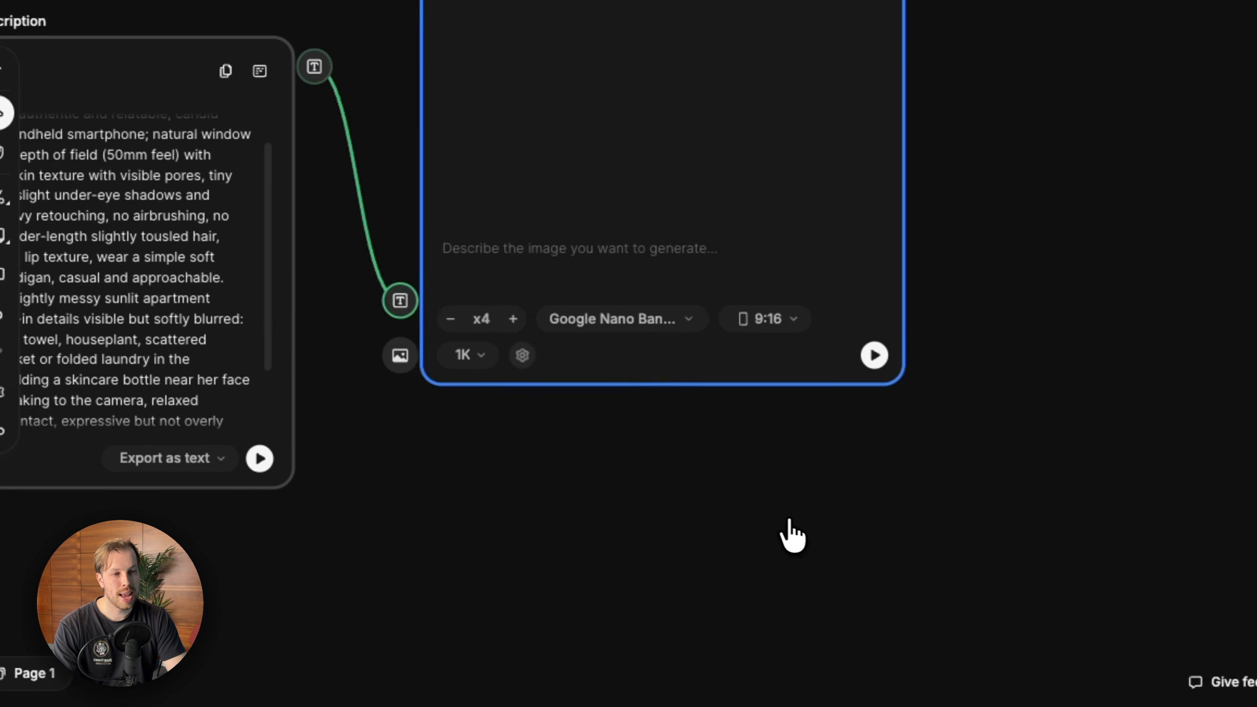
Set the Image Generator's output resolution to 2K.
{"action": "scroll", "coordinate": [777, 372], "scroll_direction": "down", "scroll_amount": 3}
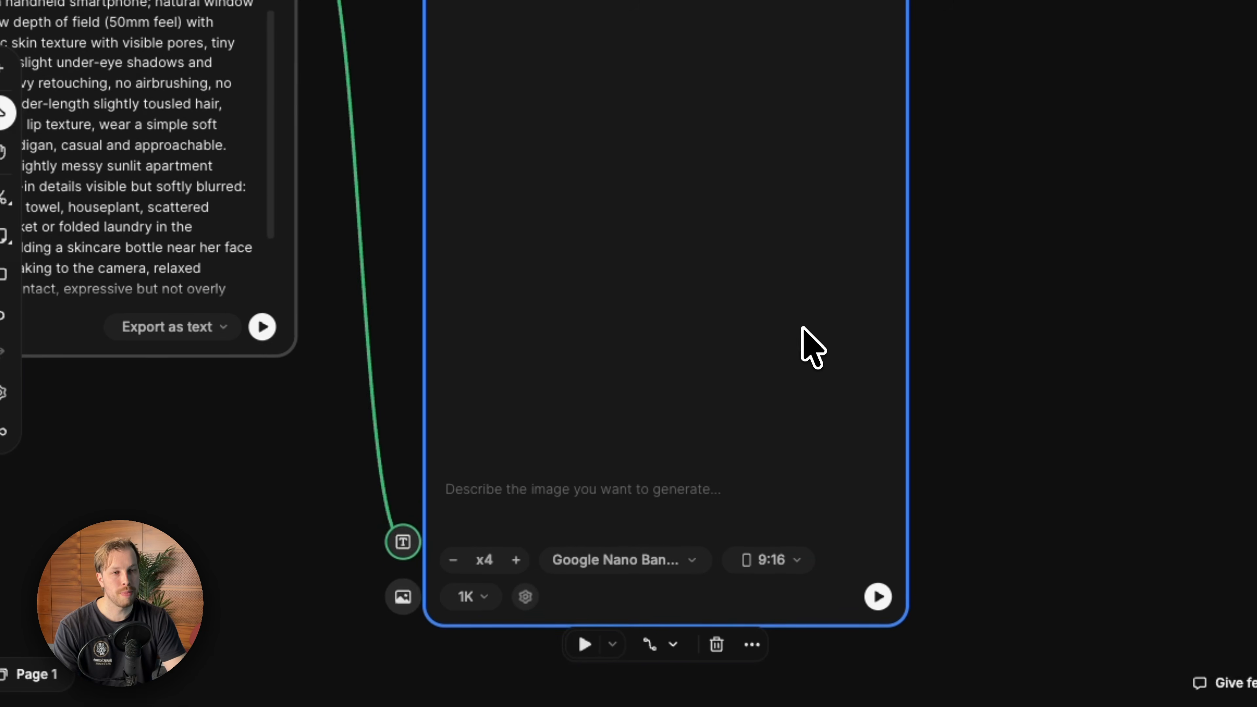
{"action": "scroll", "coordinate": [803, 328], "scroll_direction": "up", "scroll_amount": 3}
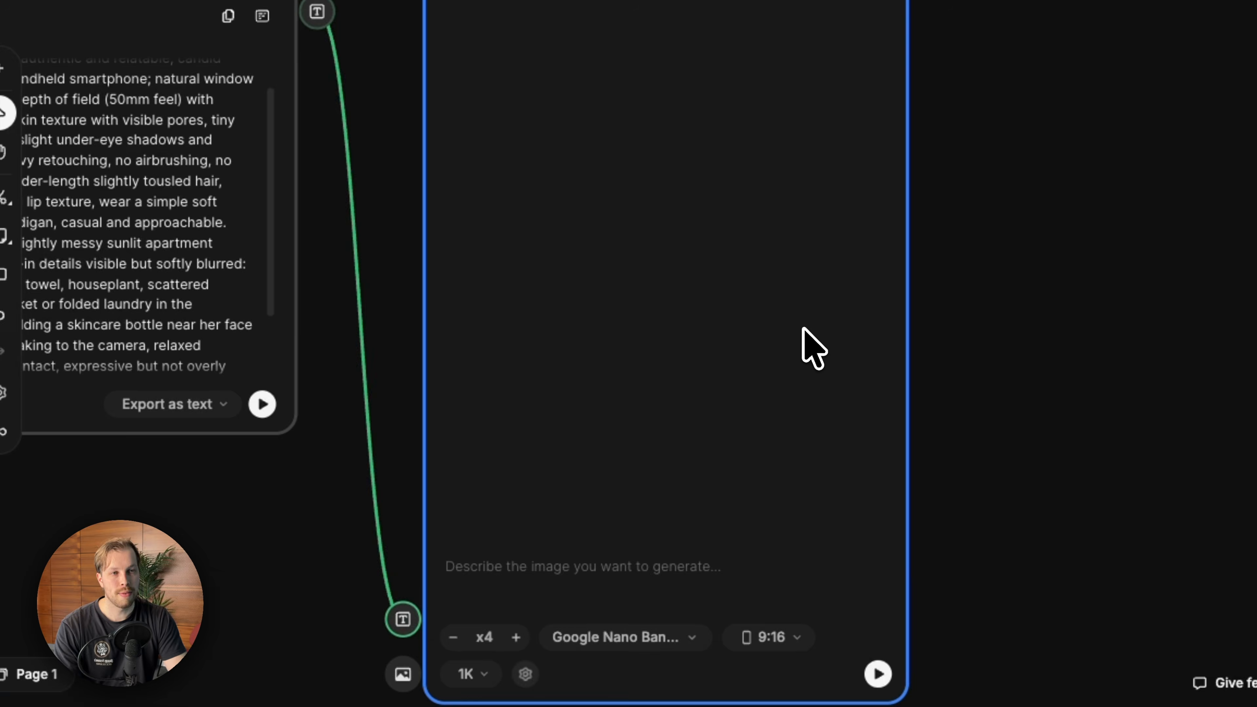
{"action": "scroll", "coordinate": [803, 332], "scroll_direction": "down", "scroll_amount": 3}
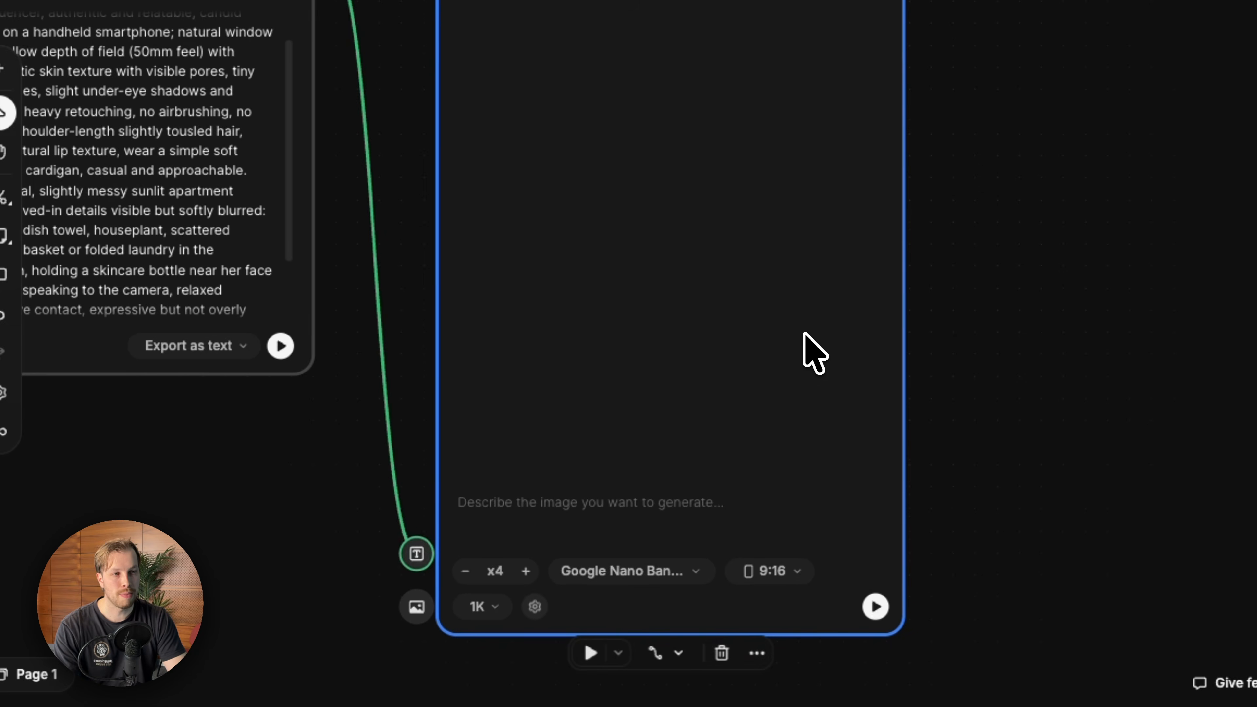
{"action": "scroll", "coordinate": [802, 342], "scroll_direction": "down", "scroll_amount": 2}
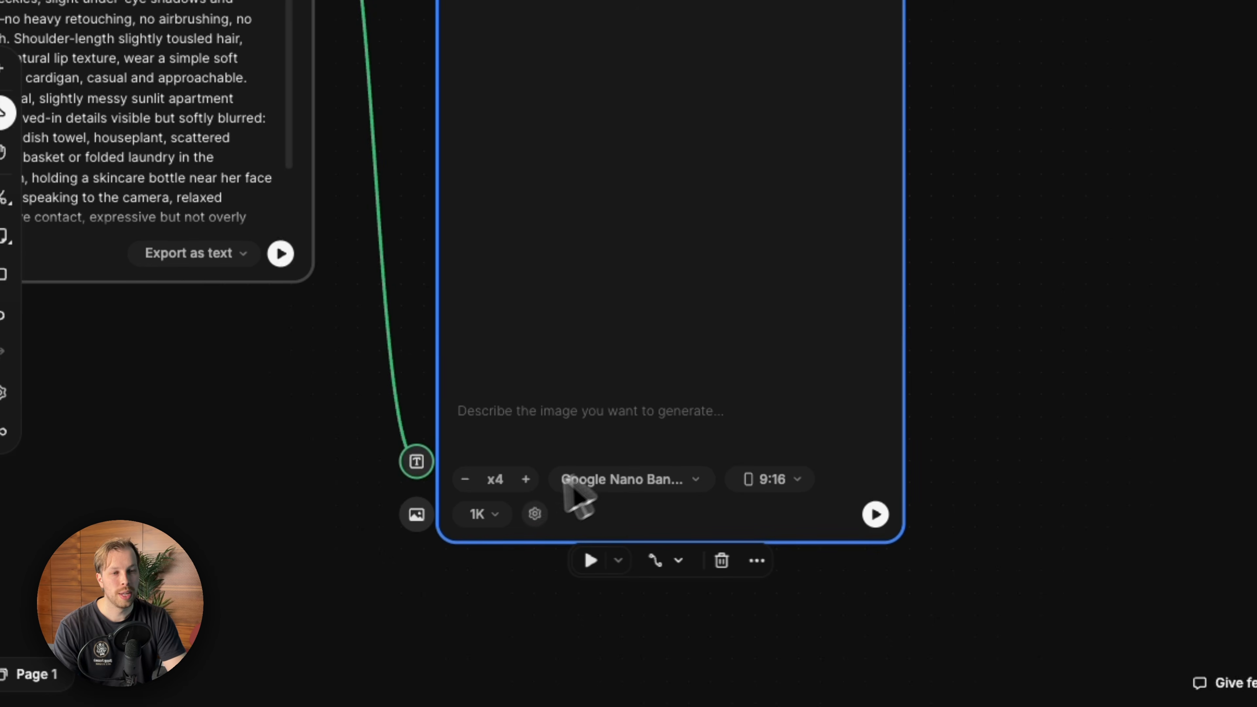
{"action": "left_click", "coordinate": [485, 513]}
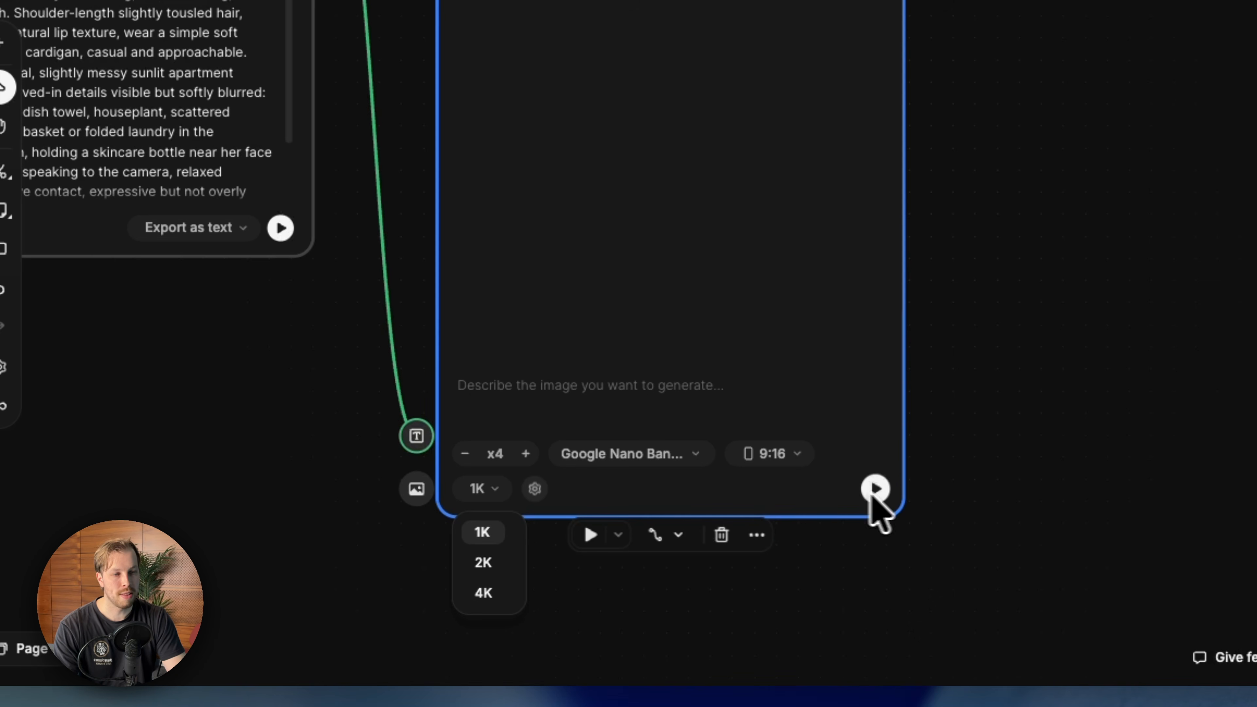
{"action": "left_click", "coordinate": [486, 596]}
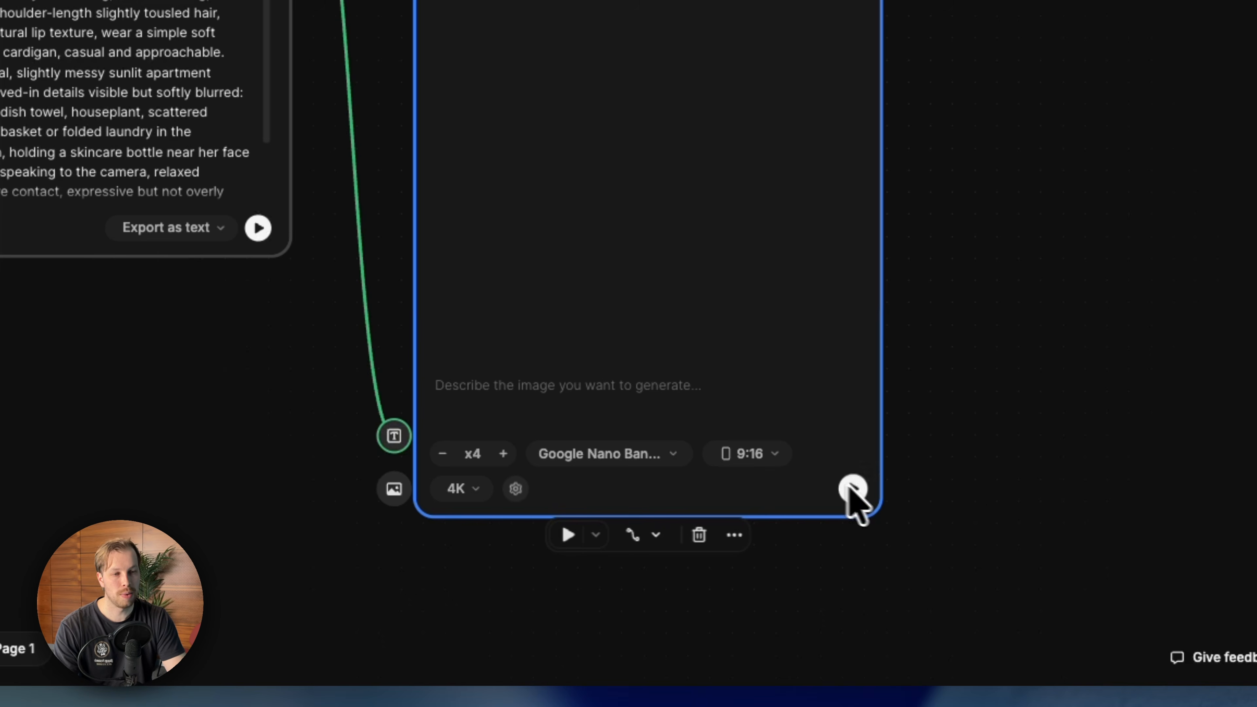
{"action": "left_click", "coordinate": [458, 490]}
{"action": "left_click", "coordinate": [460, 563]}
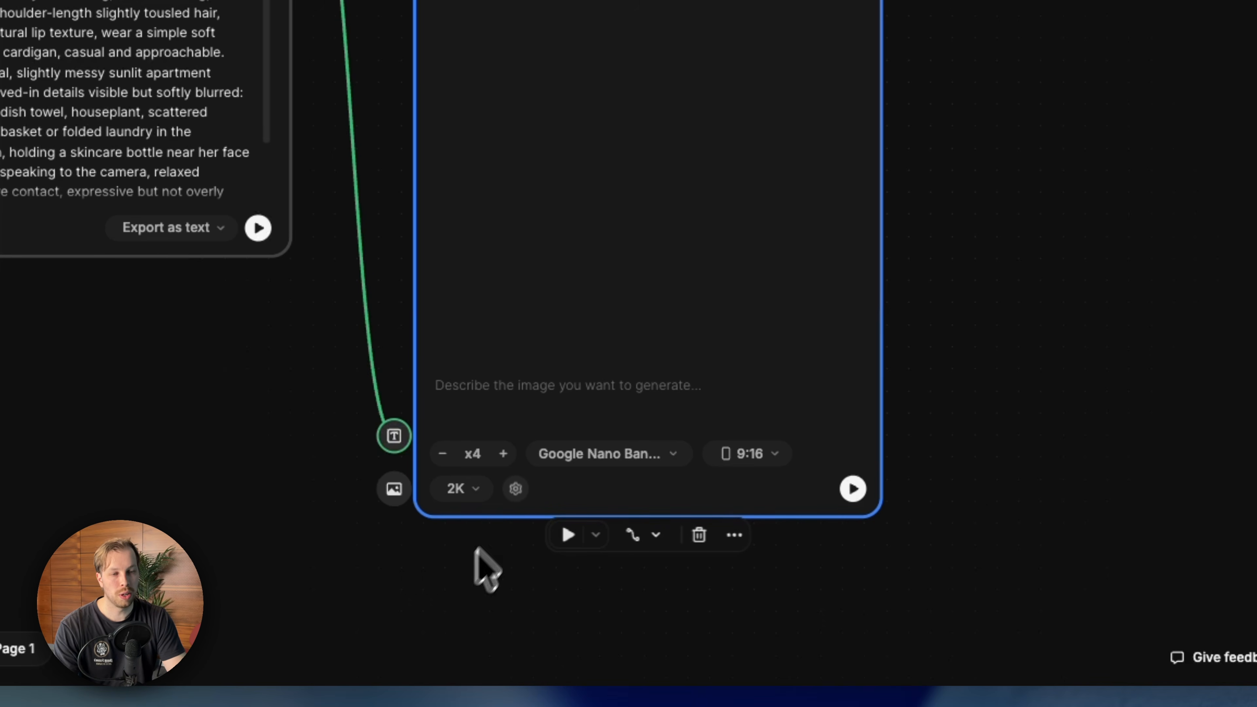
Run the Image Generator node to produce four influencer images from the connected description.
{"action": "scroll", "coordinate": [544, 470], "scroll_direction": "up", "scroll_amount": 5}
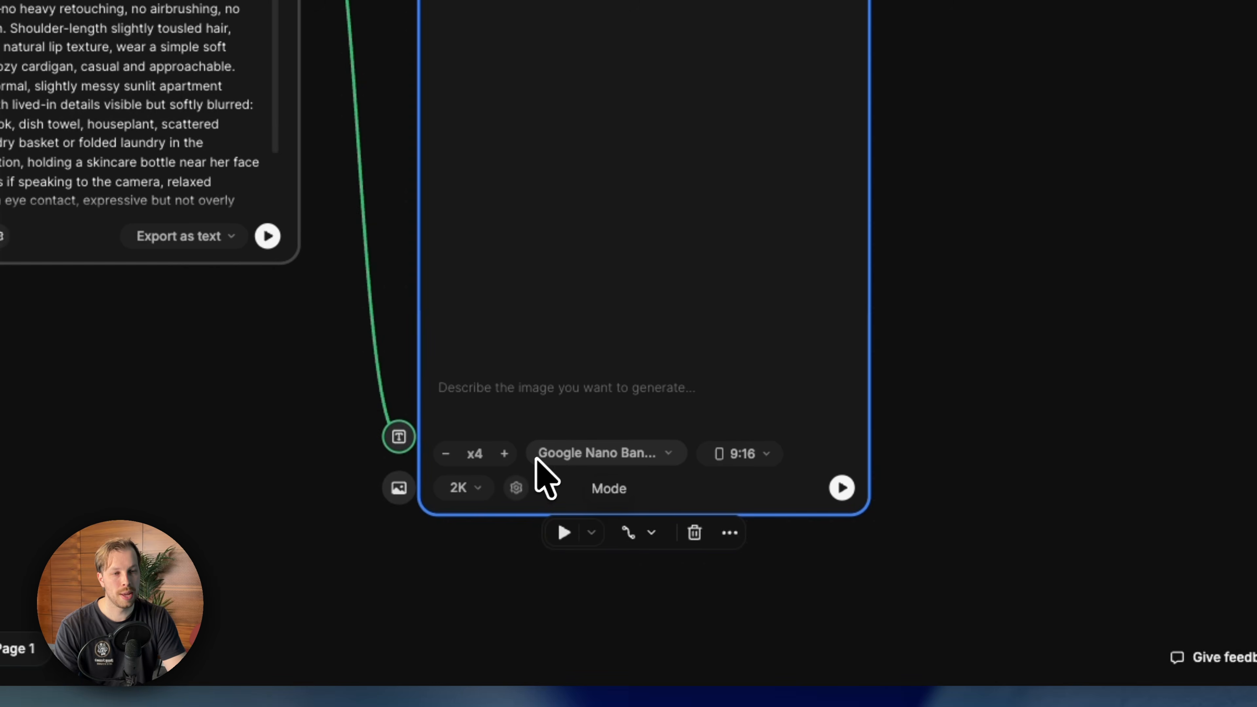
{"action": "scroll", "coordinate": [569, 453], "scroll_direction": "down", "scroll_amount": 3}
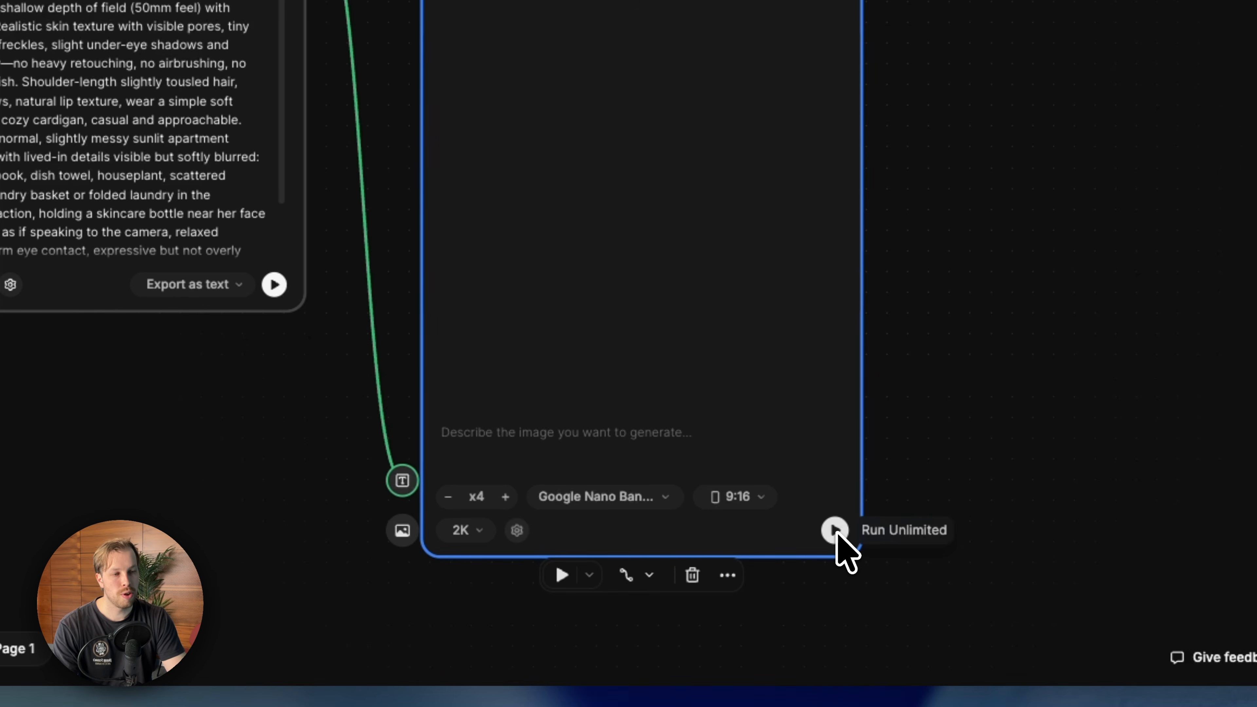
{"action": "left_click", "coordinate": [837, 532]}
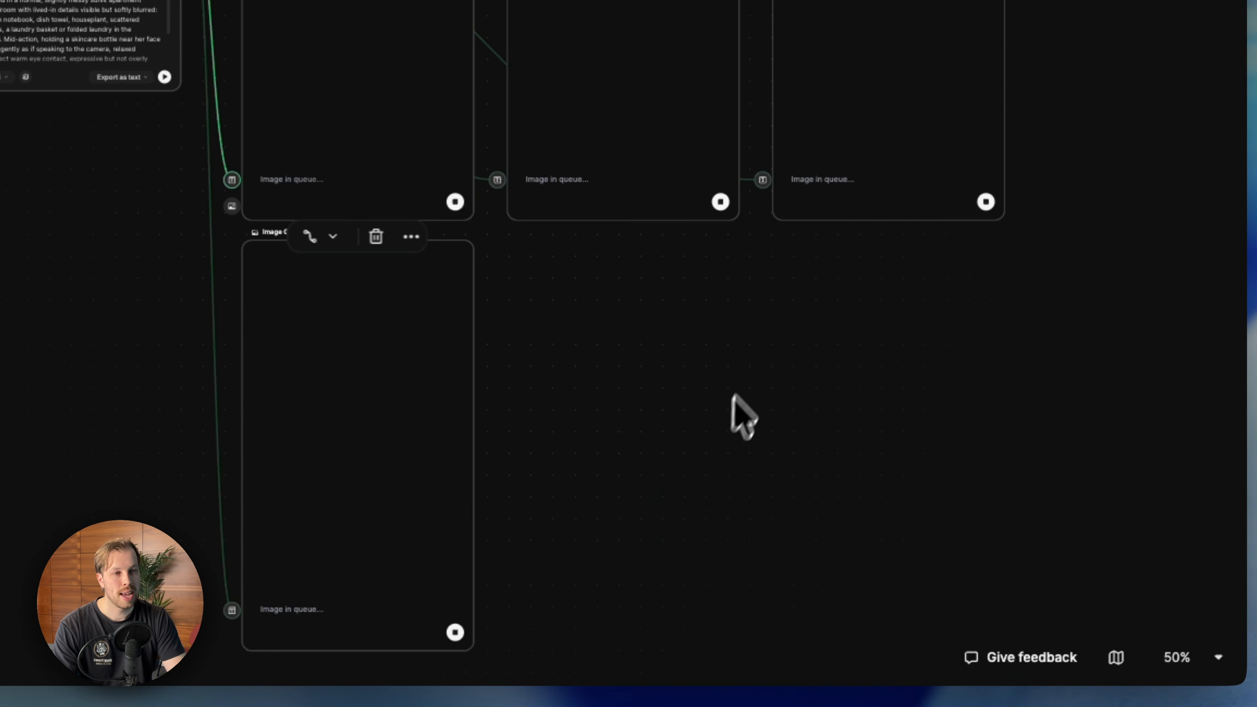
Arrange the four generated influencer image nodes in a two-by-two grid and compare the images.
{"action": "left_click_drag", "start_coordinate": [1033, 589], "coordinate": [584, 144]}
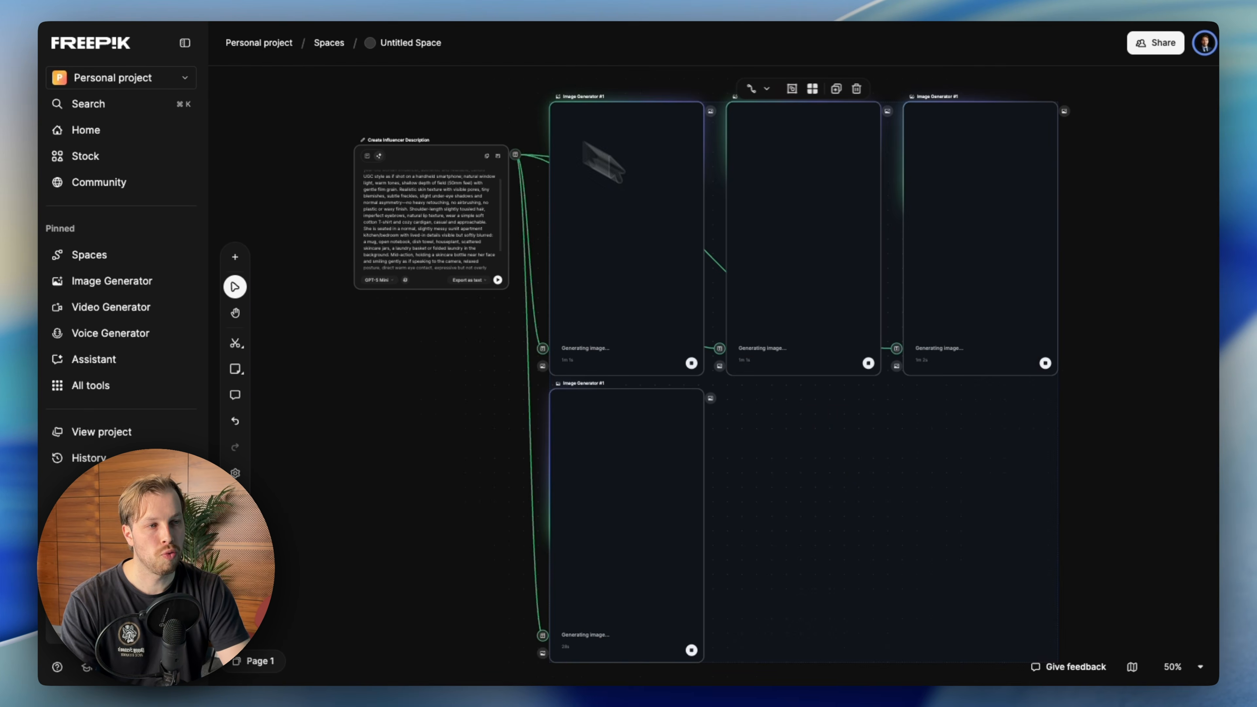
{"action": "left_click", "coordinate": [1131, 439]}
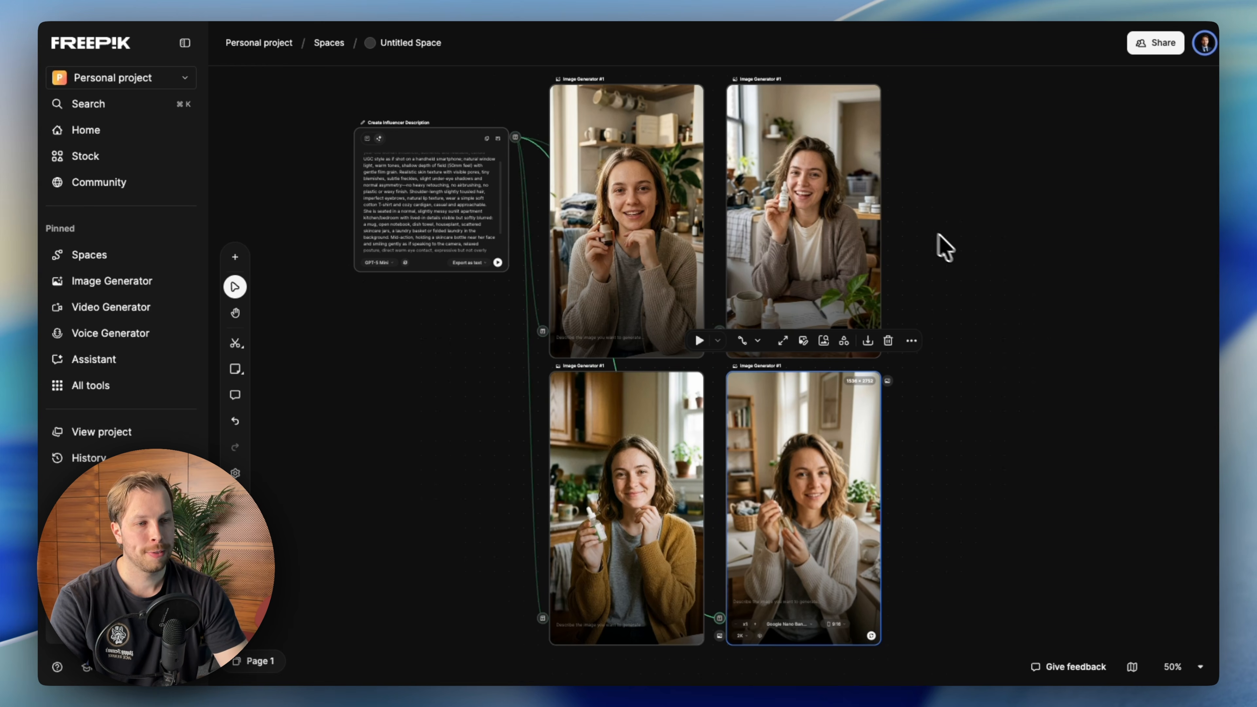
{"action": "scroll", "coordinate": [752, 270], "scroll_direction": "up", "scroll_amount": 1}
{"action": "scroll", "coordinate": [751, 267], "scroll_direction": "down", "scroll_amount": 1}
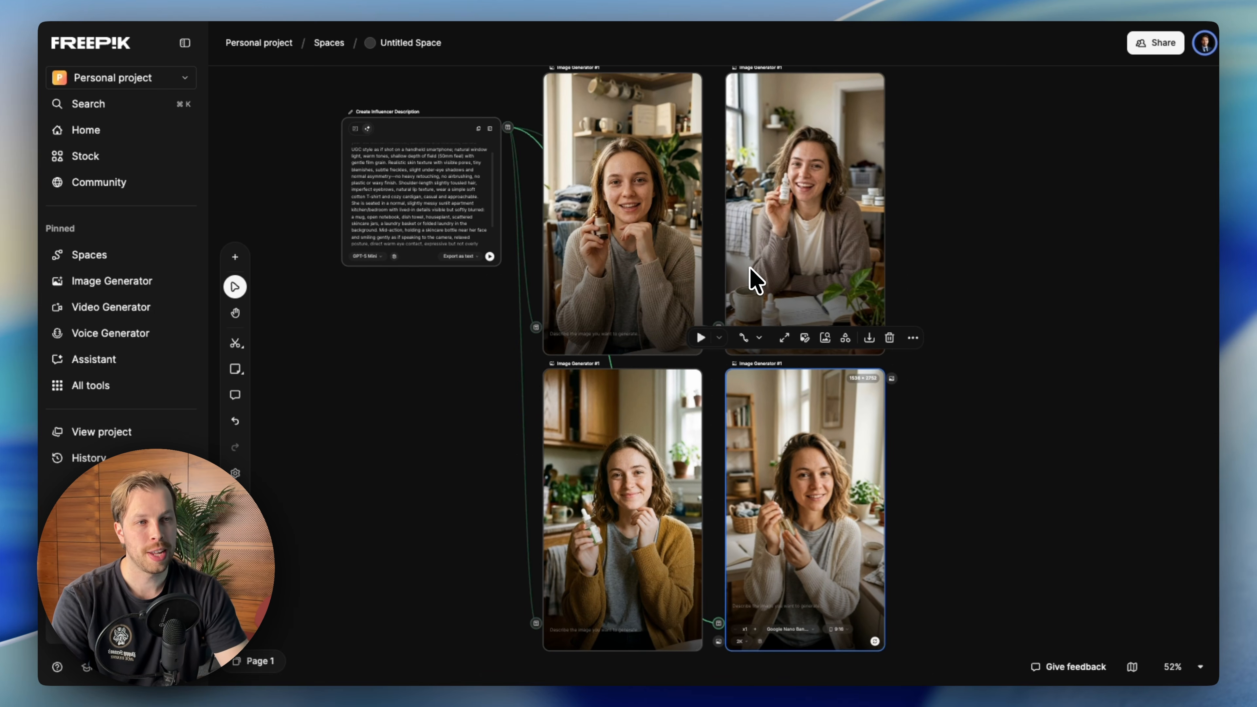
{"action": "scroll", "coordinate": [685, 247], "scroll_direction": "up", "scroll_amount": 4}
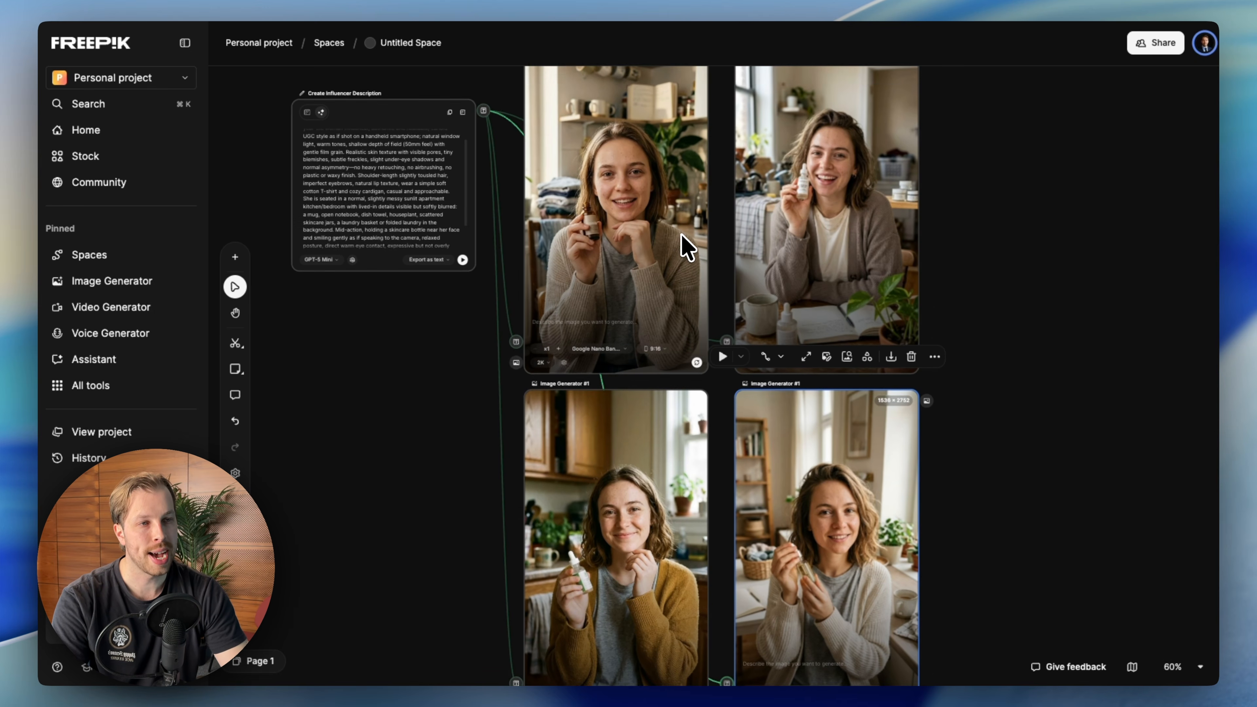
{"action": "scroll", "coordinate": [970, 255], "scroll_direction": "up", "scroll_amount": 2}
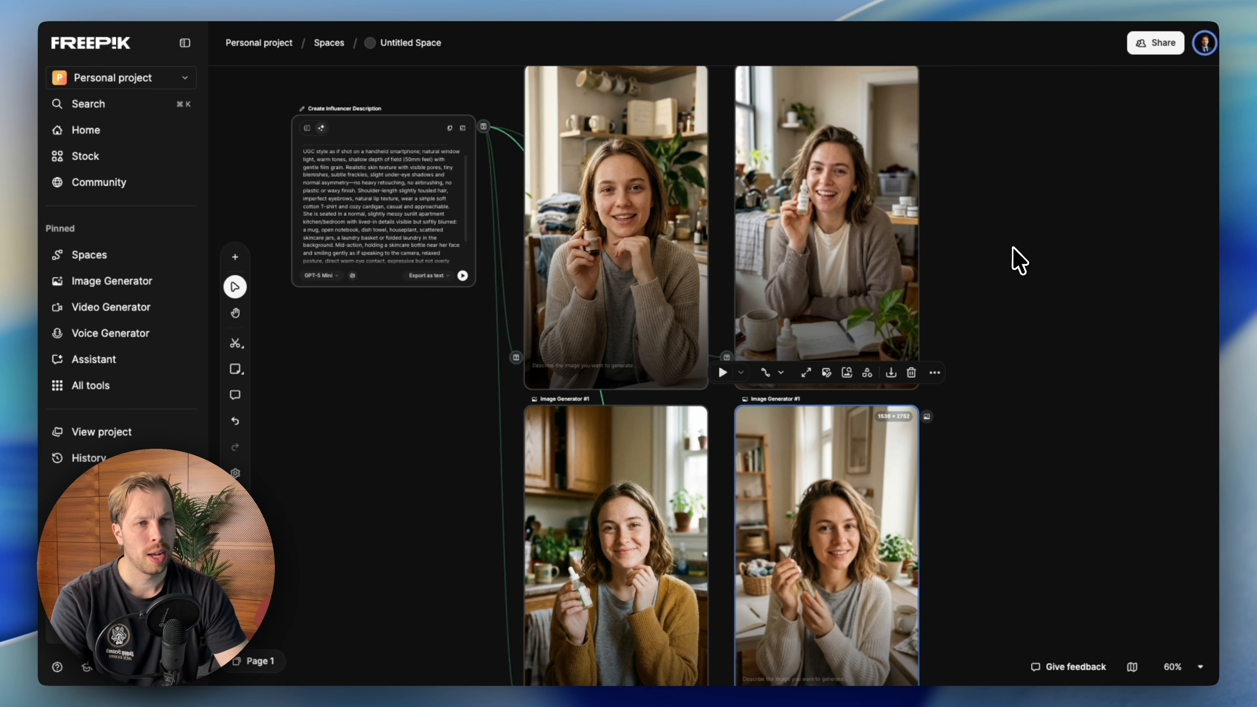
{"action": "scroll", "coordinate": [1019, 261], "scroll_direction": "down", "scroll_amount": 2}
{"action": "scroll", "coordinate": [1019, 261], "scroll_direction": "up", "scroll_amount": 3}
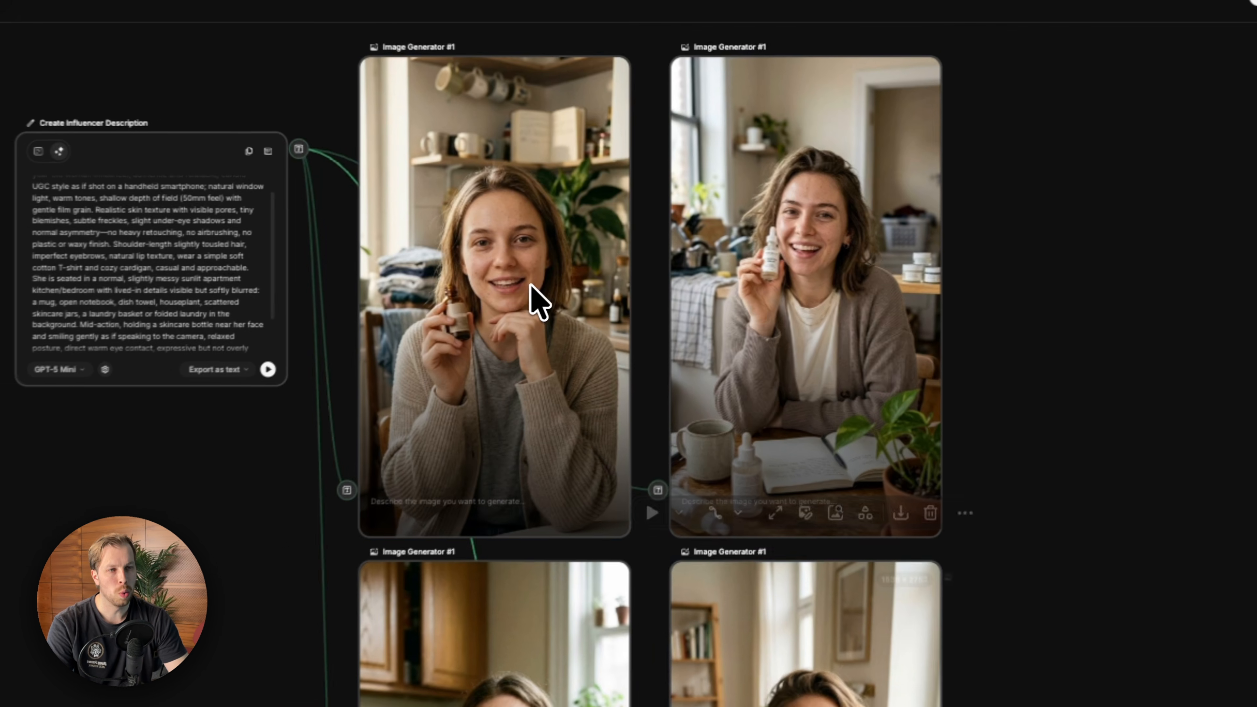
Keep only the influencer image with the brown dropper bottle and delete the other three generated image nodes.
{"action": "left_click", "coordinate": [618, 228]}
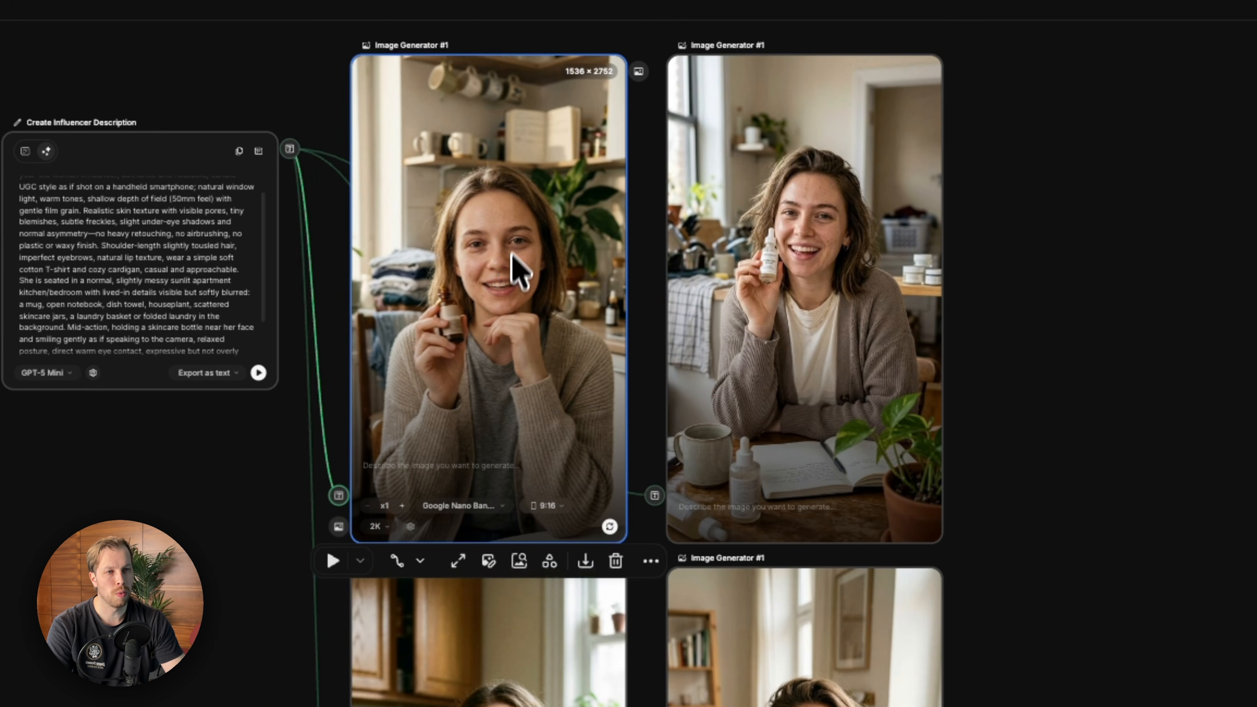
{"action": "key", "text": "Escape"}
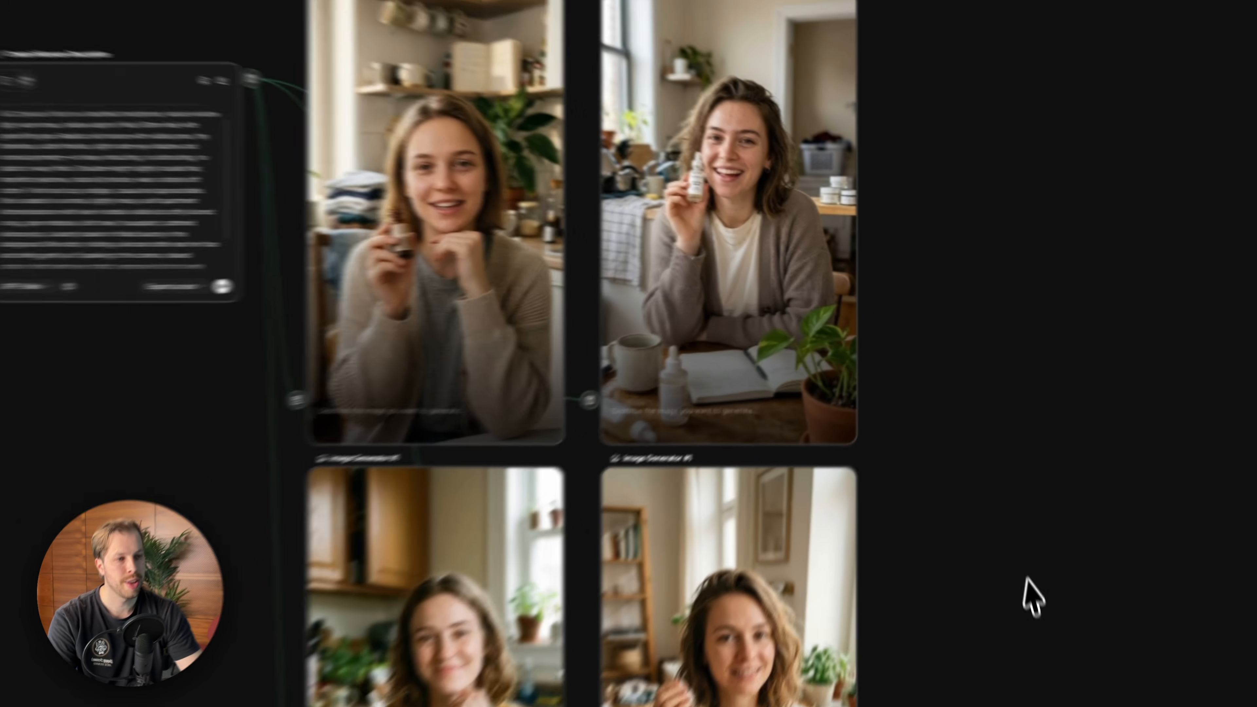
{"action": "left_click_drag", "start_coordinate": [1138, 703], "coordinate": [764, 461]}
{"action": "key", "text": "Delete"}
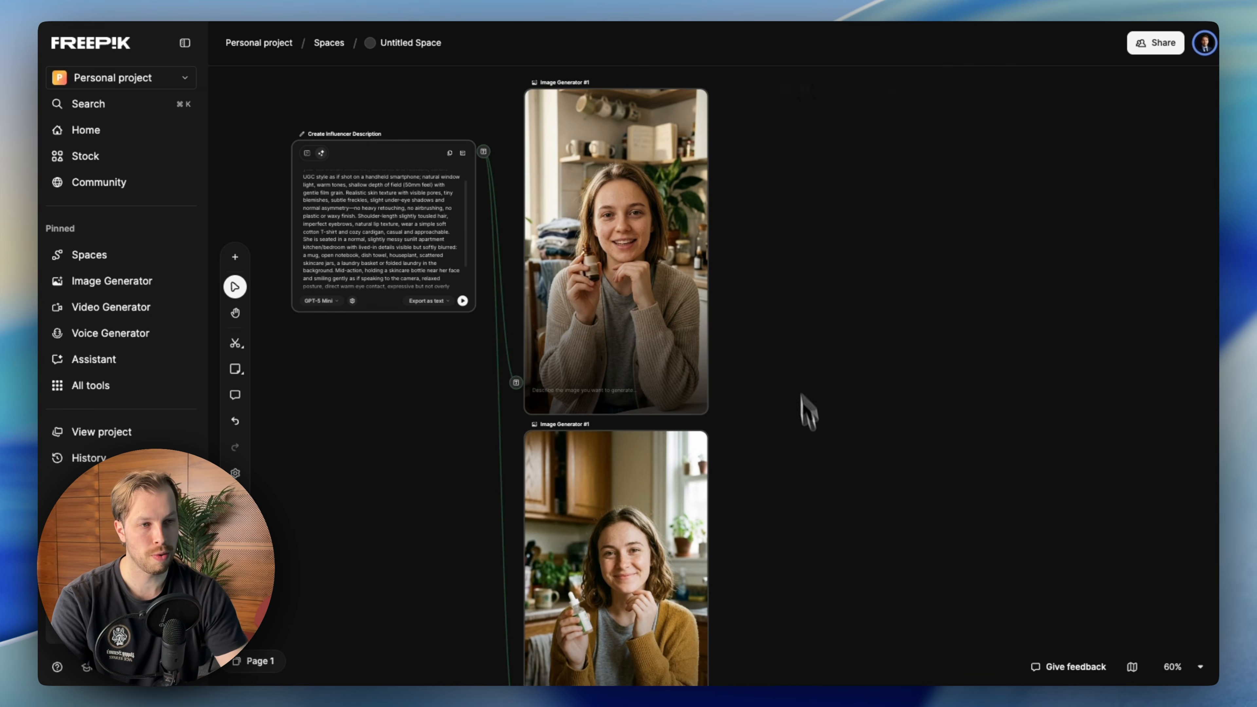
{"action": "left_click", "coordinate": [554, 501]}
{"action": "key", "text": "Delete"}
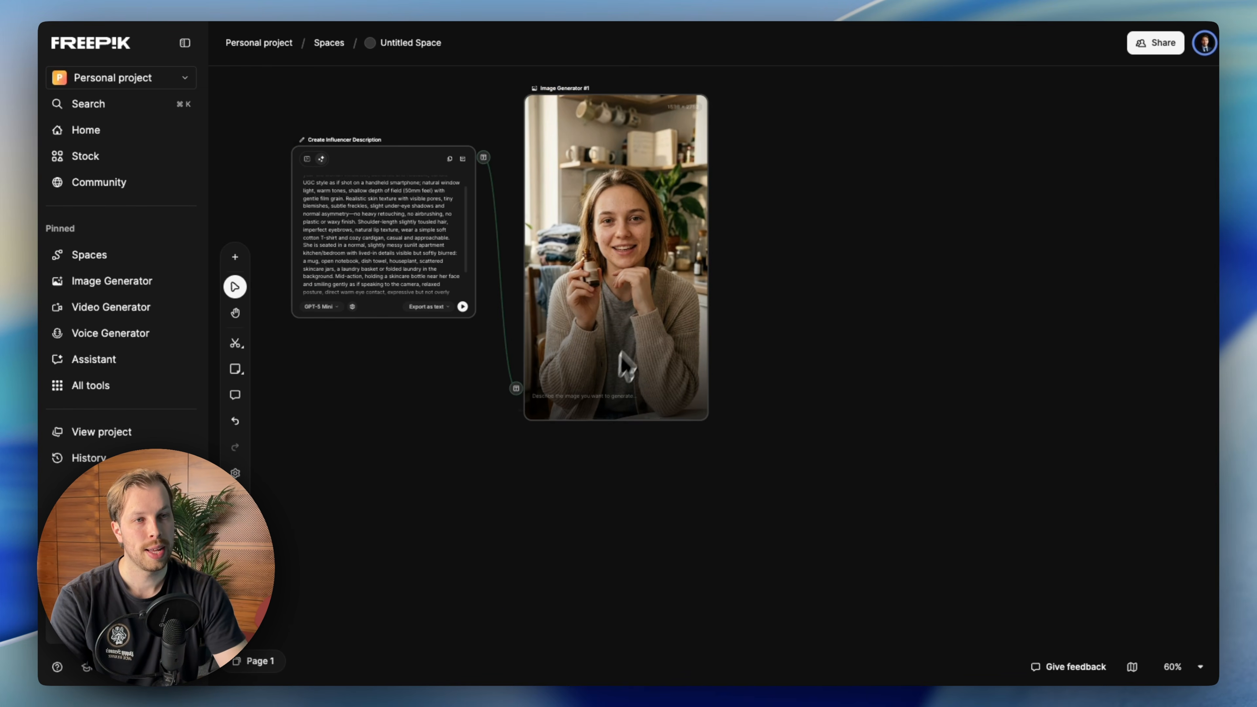
Rename the remaining image generator node to Influencer.
{"action": "scroll", "coordinate": [626, 366], "scroll_direction": "up", "scroll_amount": 3}
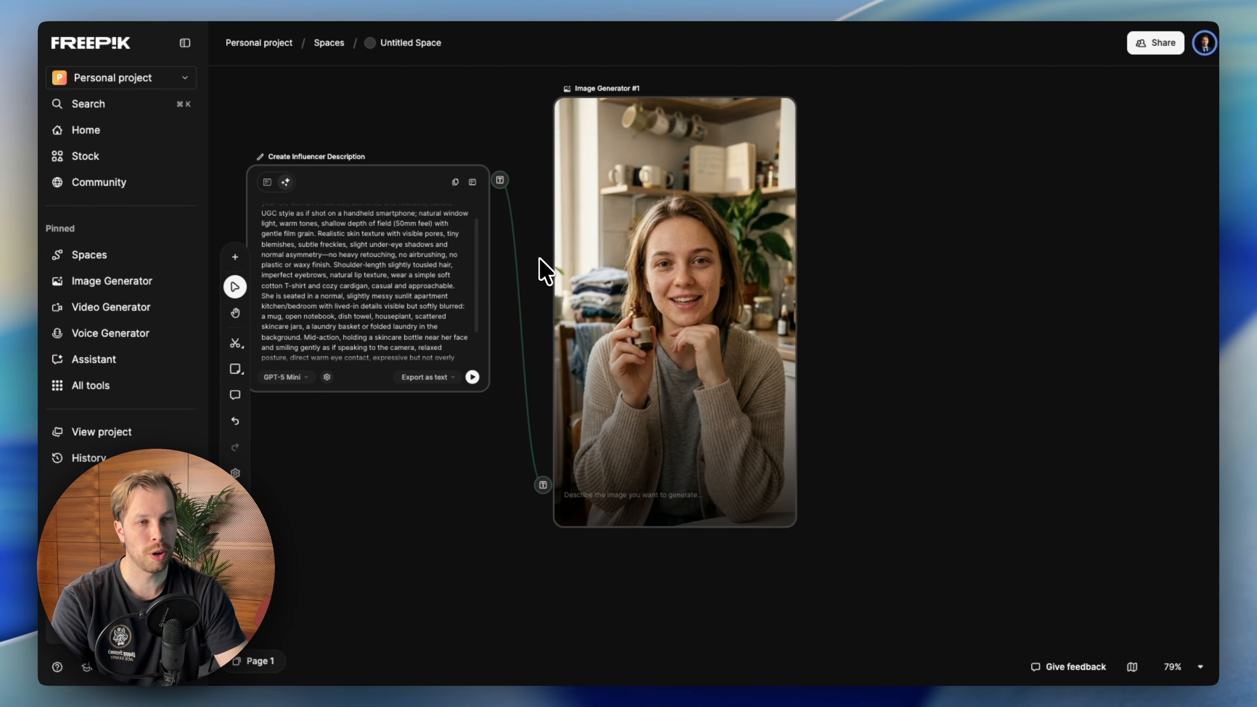
{"action": "scroll", "coordinate": [694, 230], "scroll_direction": "down", "scroll_amount": 1}
{"action": "scroll", "coordinate": [680, 208], "scroll_direction": "up", "scroll_amount": 2}
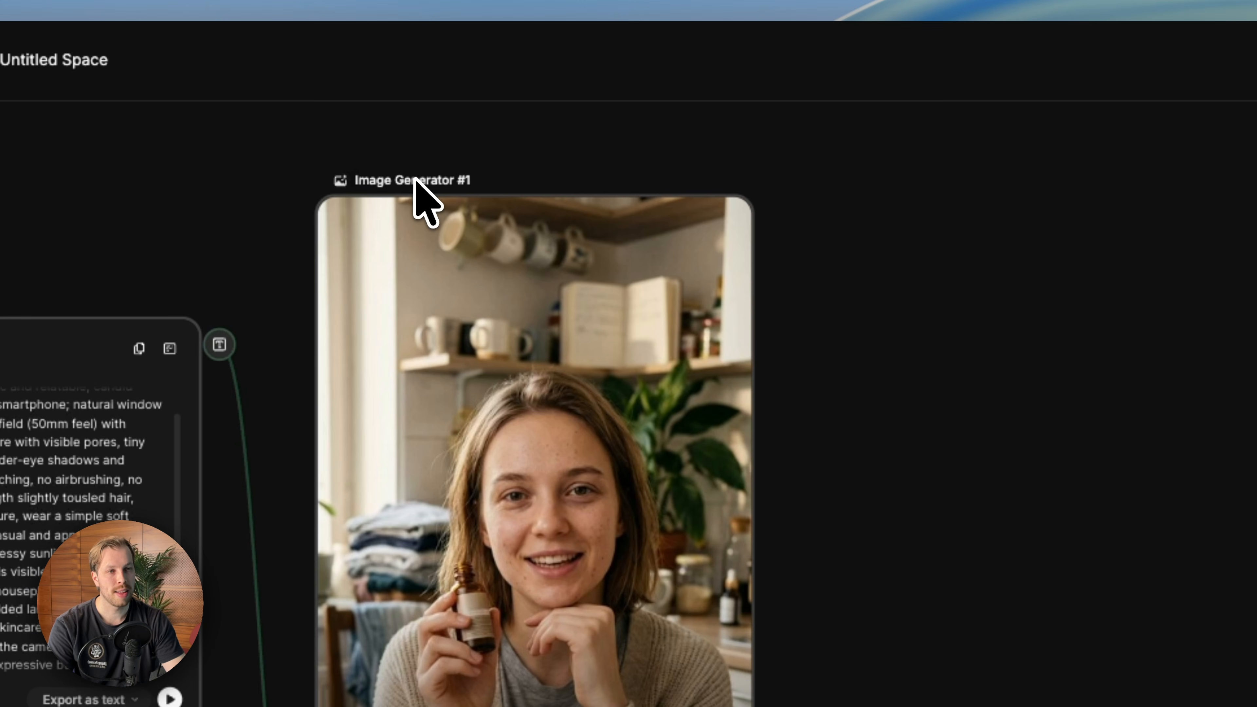
{"action": "left_click", "coordinate": [415, 181]}
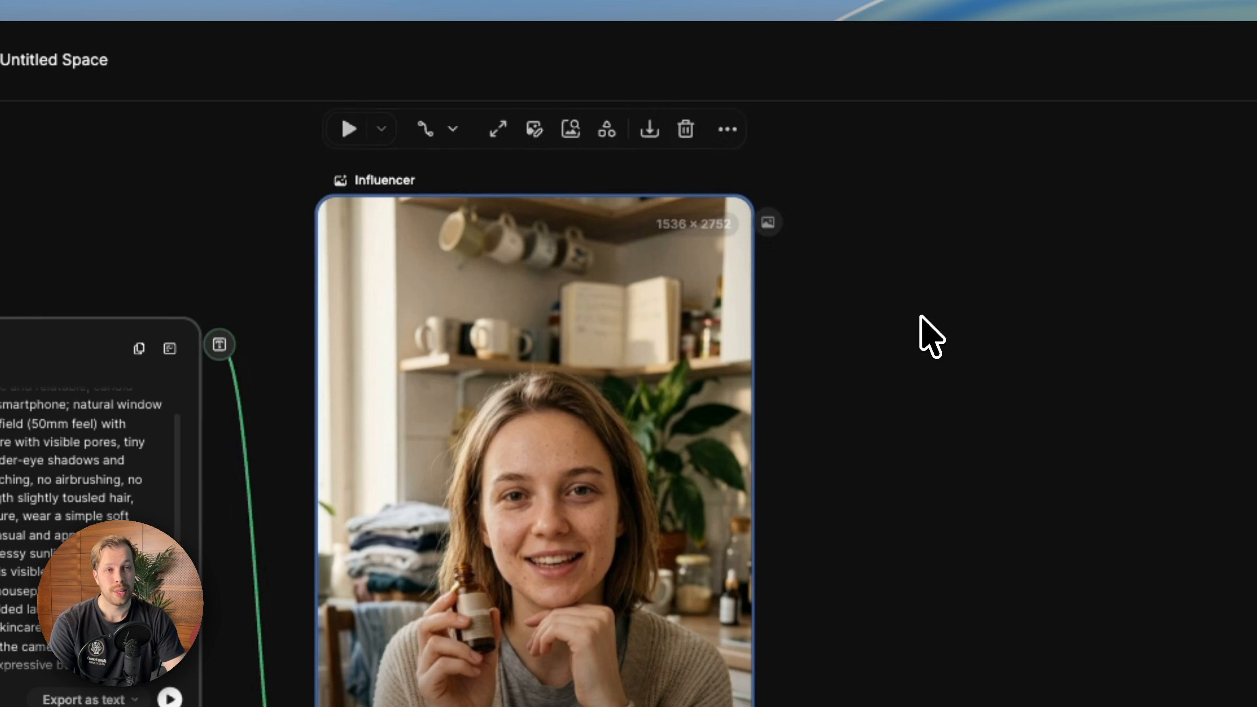
{"action": "left_click", "coordinate": [926, 337]}
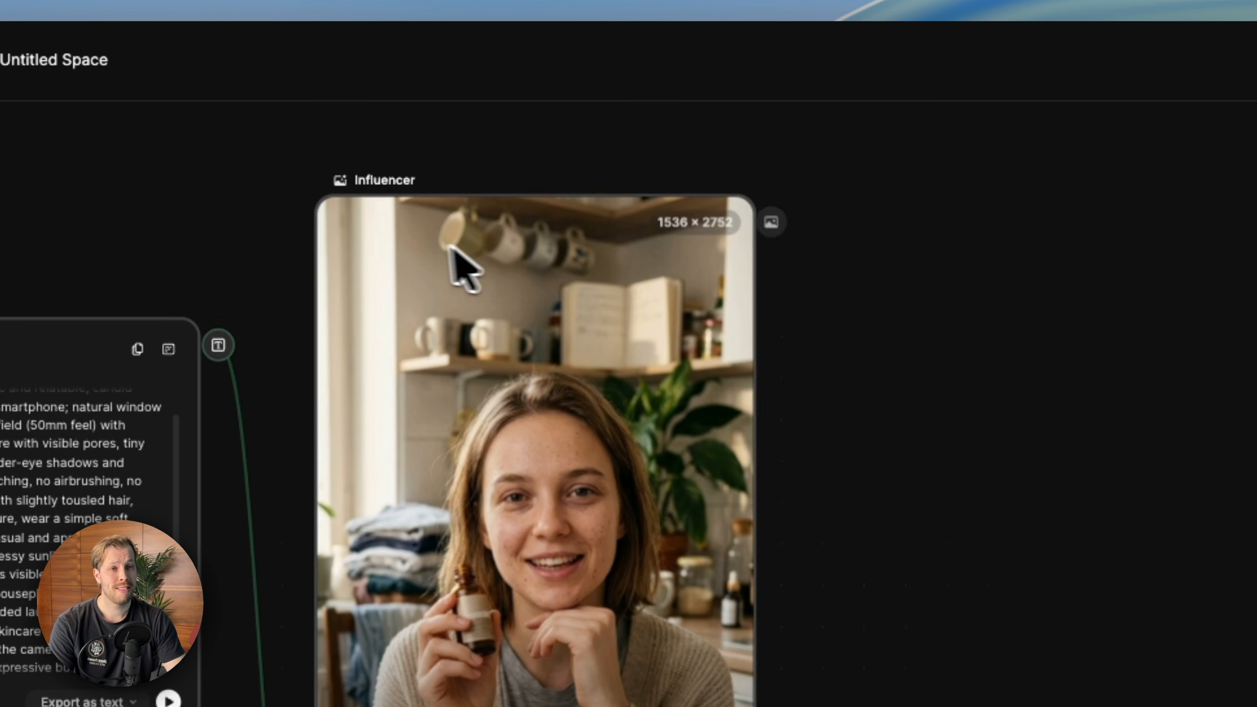
{"action": "scroll", "coordinate": [463, 267], "scroll_direction": "up", "scroll_amount": 1}
{"action": "scroll", "coordinate": [492, 257], "scroll_direction": "up", "scroll_amount": 2}
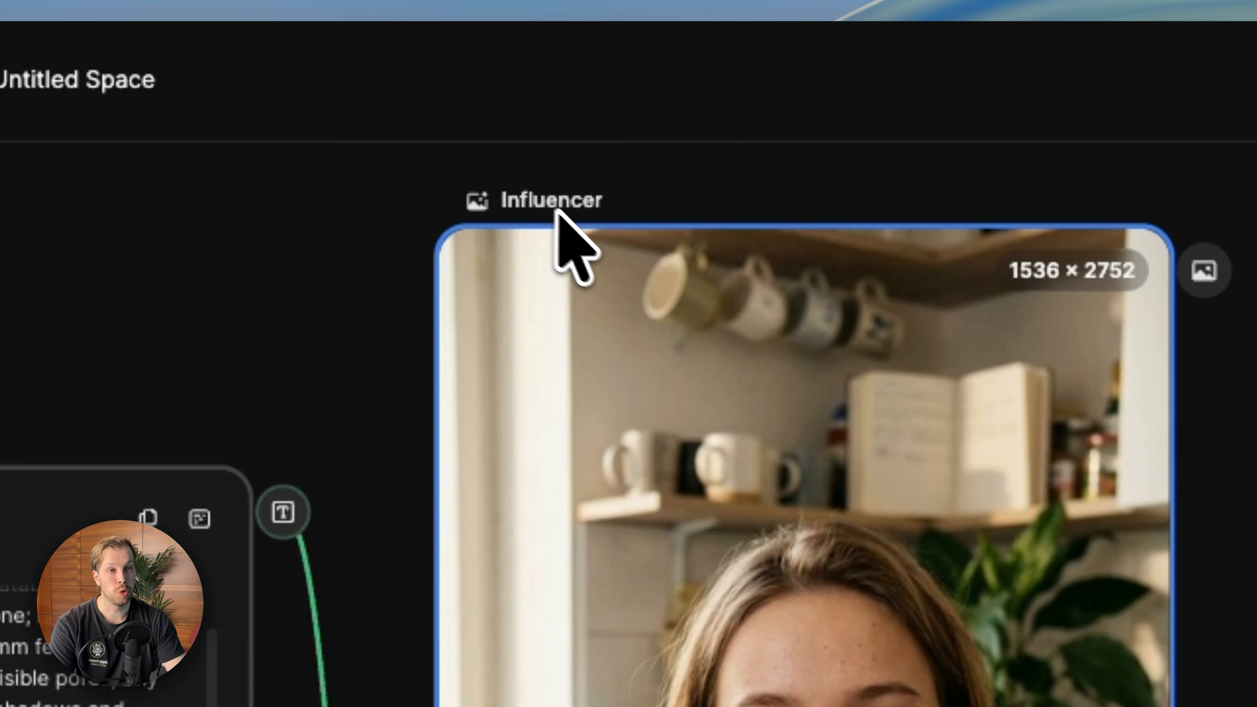
{"action": "scroll", "coordinate": [813, 452], "scroll_direction": "down", "scroll_amount": 1}
{"action": "scroll", "coordinate": [813, 453], "scroll_direction": "down", "scroll_amount": 1}
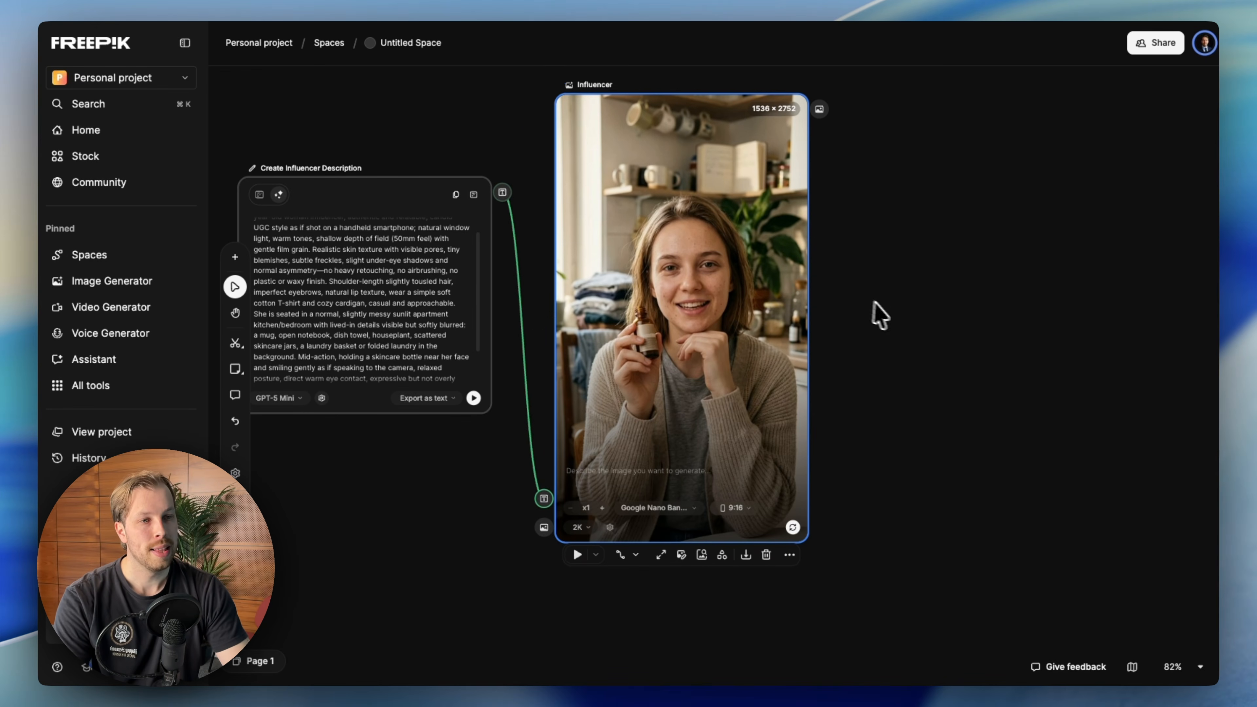
Add the BLUME product image beneath the Influencer node at the same width and name it Product.
{"action": "scroll", "coordinate": [880, 316], "scroll_direction": "down", "scroll_amount": 3}
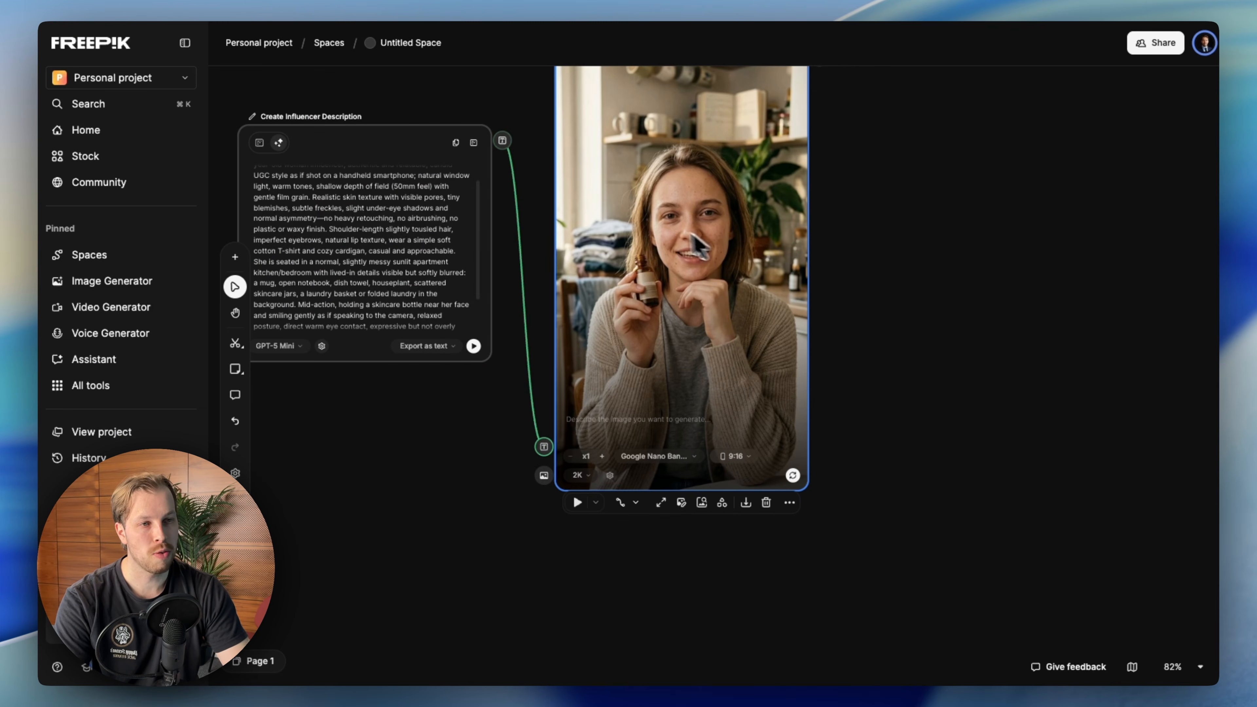
{"action": "left_click_drag", "start_coordinate": [1215, 462], "coordinate": [686, 547]}
{"action": "left_click_drag", "start_coordinate": [769, 542], "coordinate": [668, 520]}
{"action": "scroll", "coordinate": [737, 602], "scroll_direction": "down", "scroll_amount": 4}
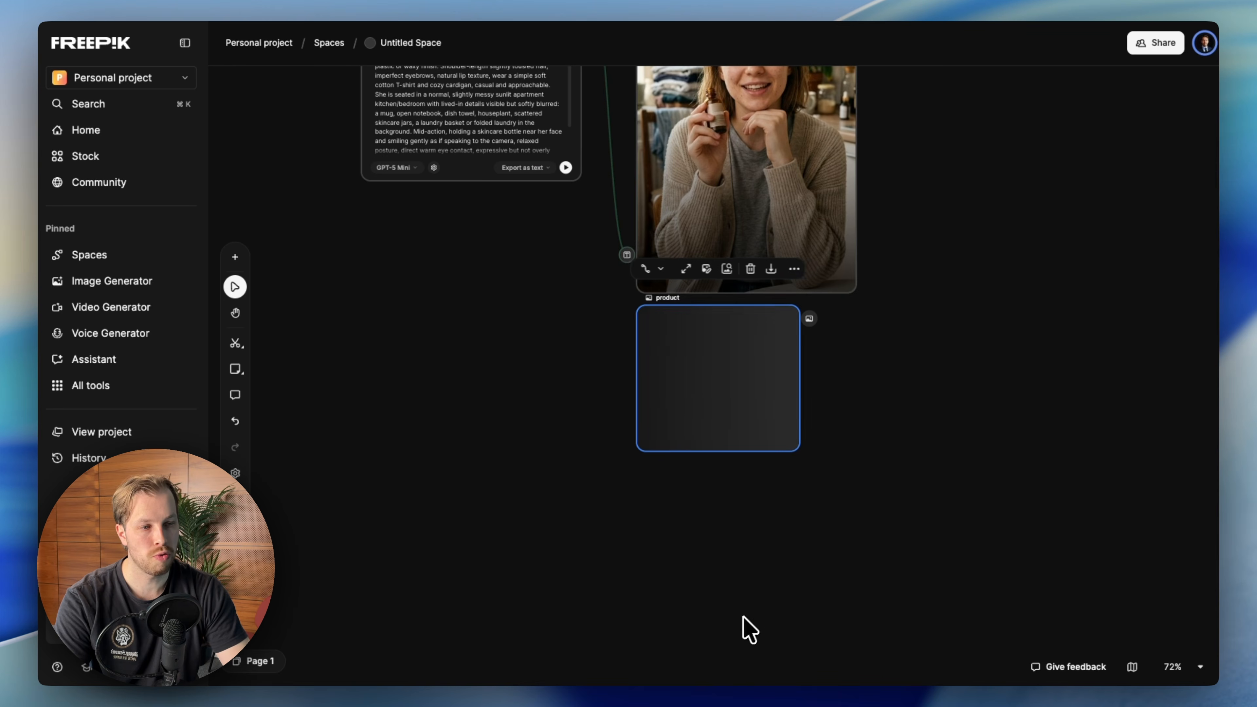
{"action": "left_click_drag", "start_coordinate": [795, 456], "coordinate": [856, 486]}
{"action": "scroll", "coordinate": [962, 423], "scroll_direction": "up", "scroll_amount": 2}
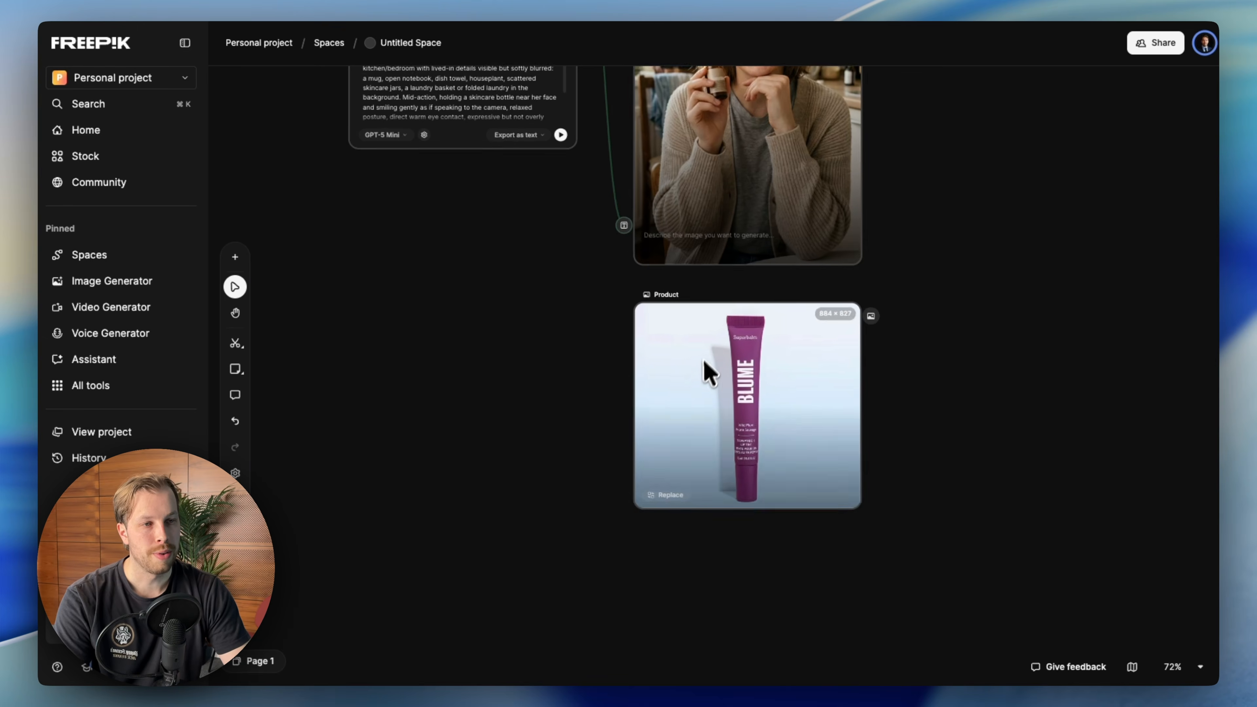
{"action": "scroll", "coordinate": [710, 374], "scroll_direction": "up", "scroll_amount": 5}
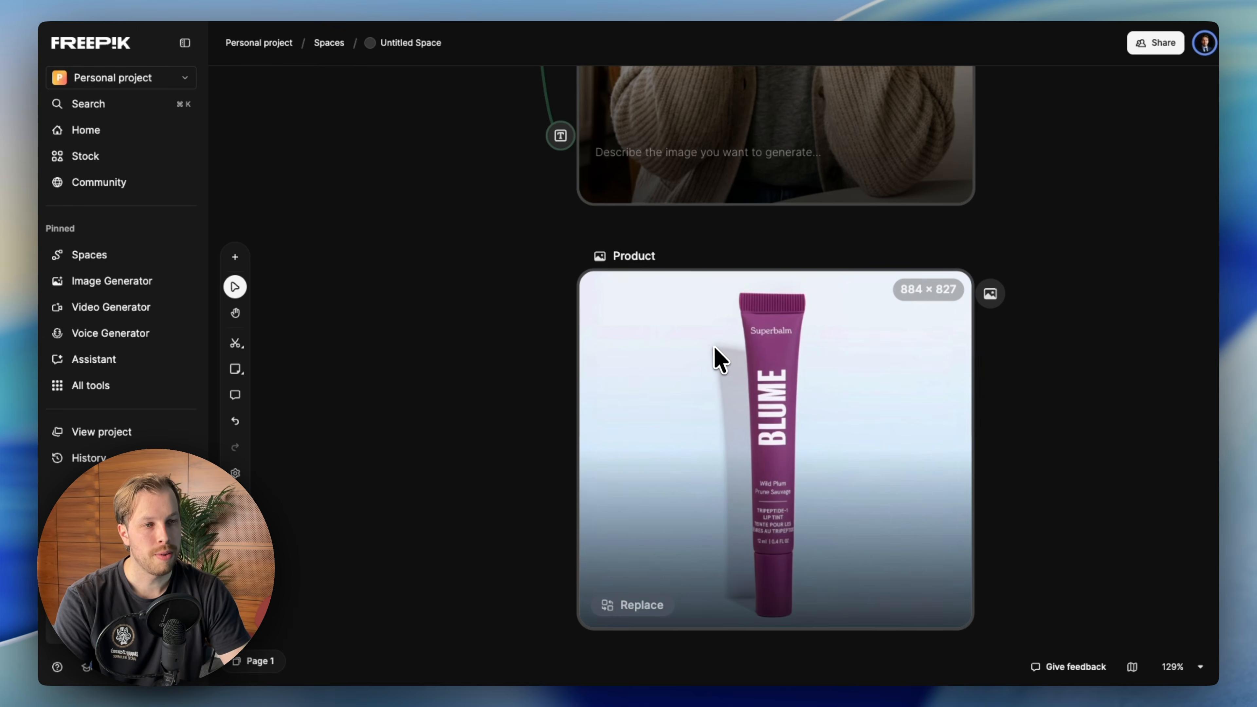
{"action": "left_click", "coordinate": [632, 254]}
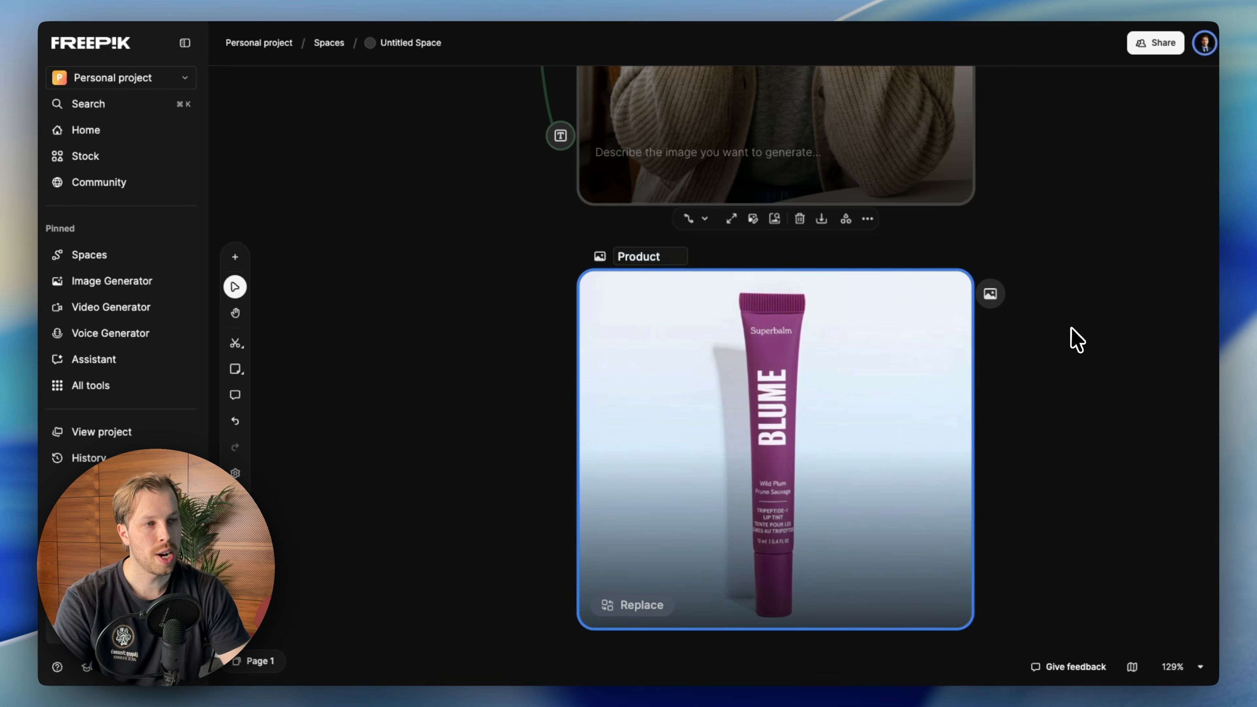
{"action": "left_click", "coordinate": [1073, 341]}
{"action": "scroll", "coordinate": [1075, 338], "scroll_direction": "up", "scroll_amount": 10}
{"action": "double_click", "coordinate": [643, 219]}
{"action": "left_click", "coordinate": [1048, 344]}
Add a second Image Generator node beside the Influencer node, on the side facing away from the description node.
{"action": "scroll", "coordinate": [1048, 344], "scroll_direction": "down", "scroll_amount": 1}
{"action": "scroll", "coordinate": [1047, 345], "scroll_direction": "down", "scroll_amount": 5}
{"action": "scroll", "coordinate": [1067, 386], "scroll_direction": "down", "scroll_amount": 4}
{"action": "scroll", "coordinate": [1073, 400], "scroll_direction": "down", "scroll_amount": 5}
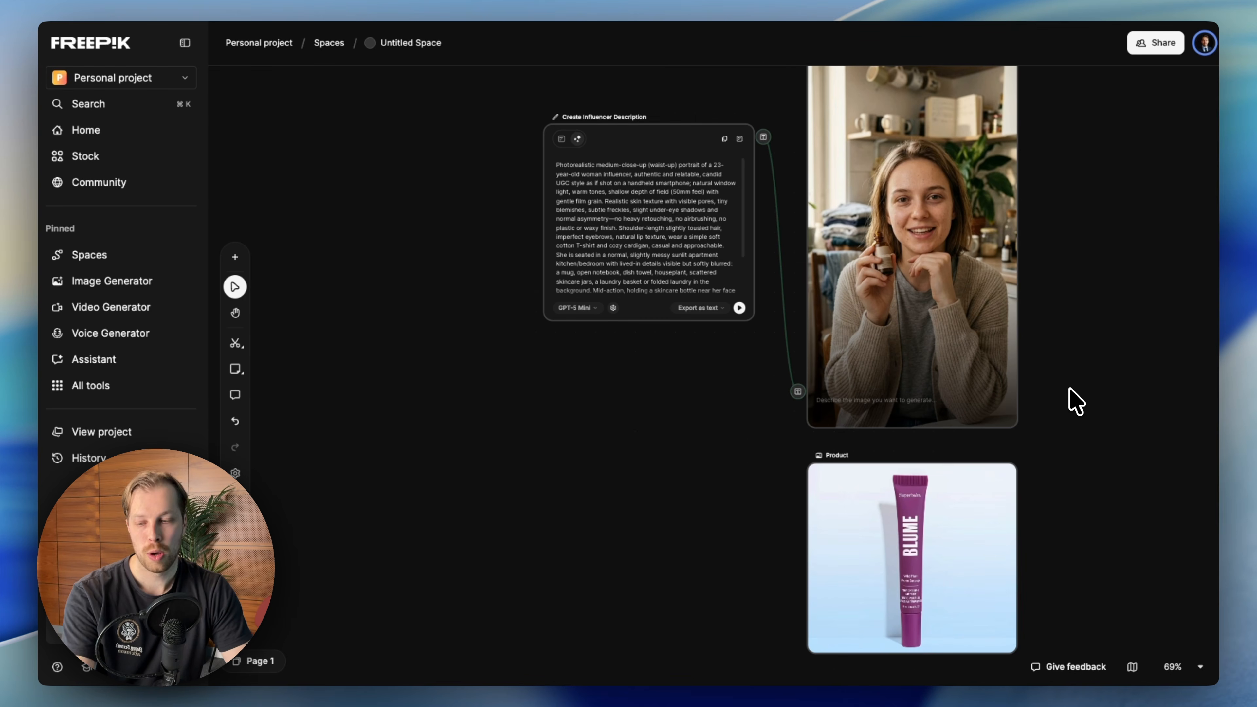
{"action": "scroll", "coordinate": [1076, 401], "scroll_direction": "right", "scroll_amount": 1}
{"action": "scroll", "coordinate": [1075, 402], "scroll_direction": "right", "scroll_amount": 3}
{"action": "scroll", "coordinate": [985, 388], "scroll_direction": "down", "scroll_amount": 2}
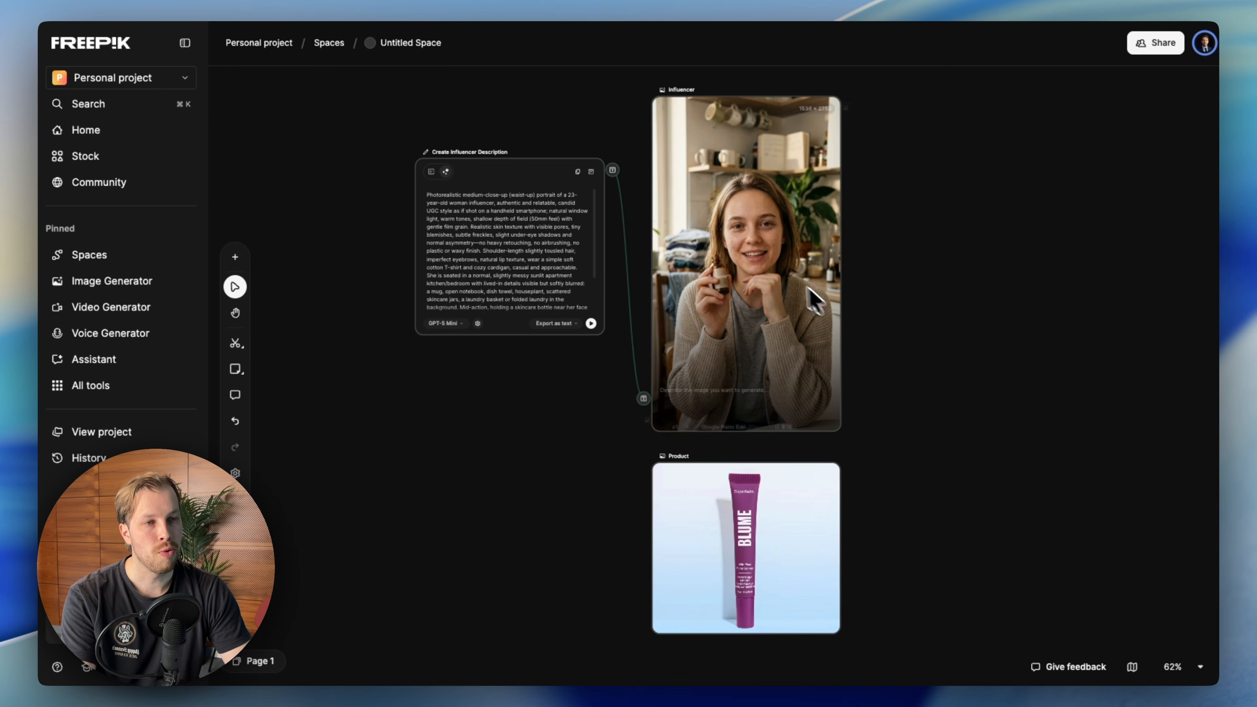
{"action": "scroll", "coordinate": [814, 303], "scroll_direction": "right", "scroll_amount": 2}
{"action": "mouse_move", "coordinate": [682, 266]}
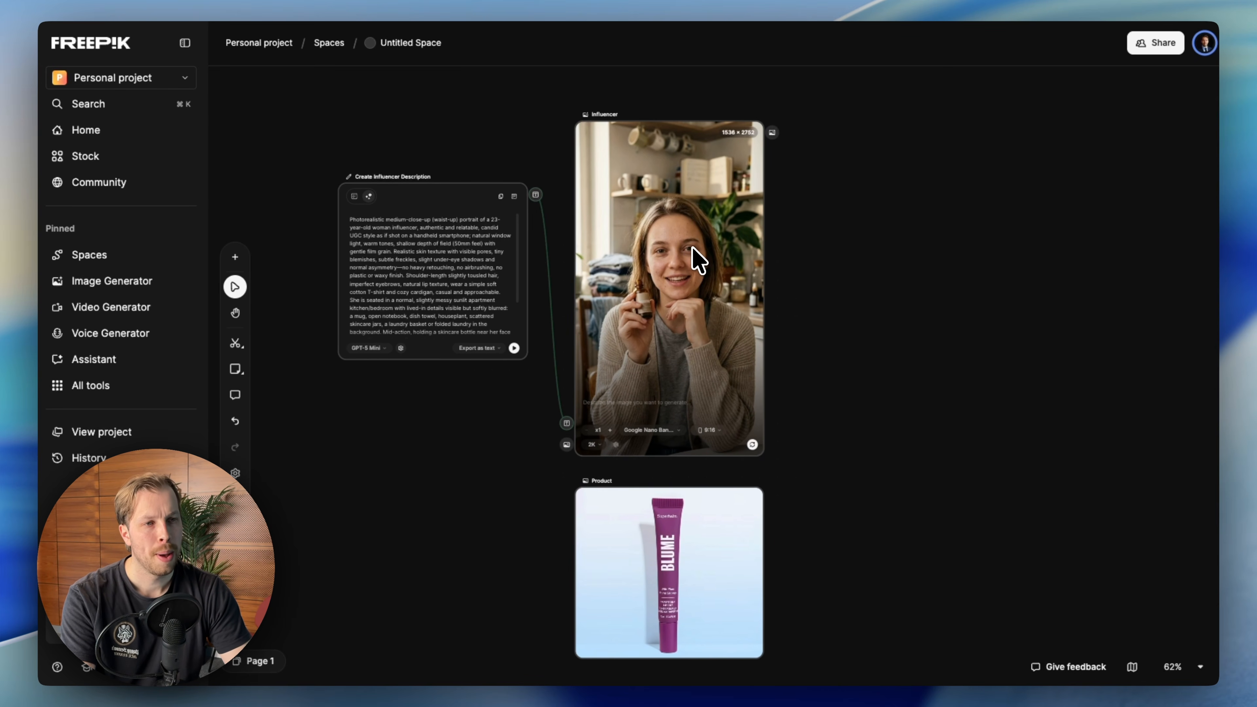
{"action": "scroll", "coordinate": [695, 259], "scroll_direction": "down", "scroll_amount": 2}
{"action": "scroll", "coordinate": [695, 259], "scroll_direction": "right", "scroll_amount": 1}
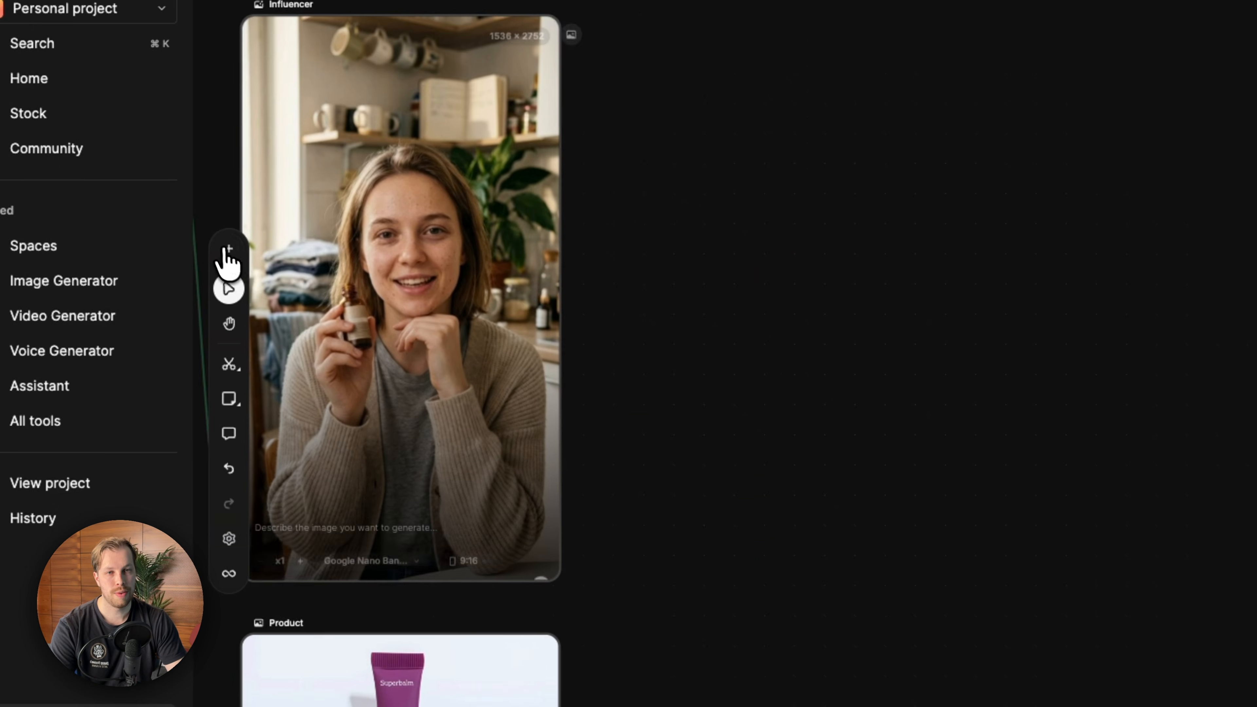
{"action": "left_click", "coordinate": [230, 249]}
{"action": "left_click", "coordinate": [328, 414]}
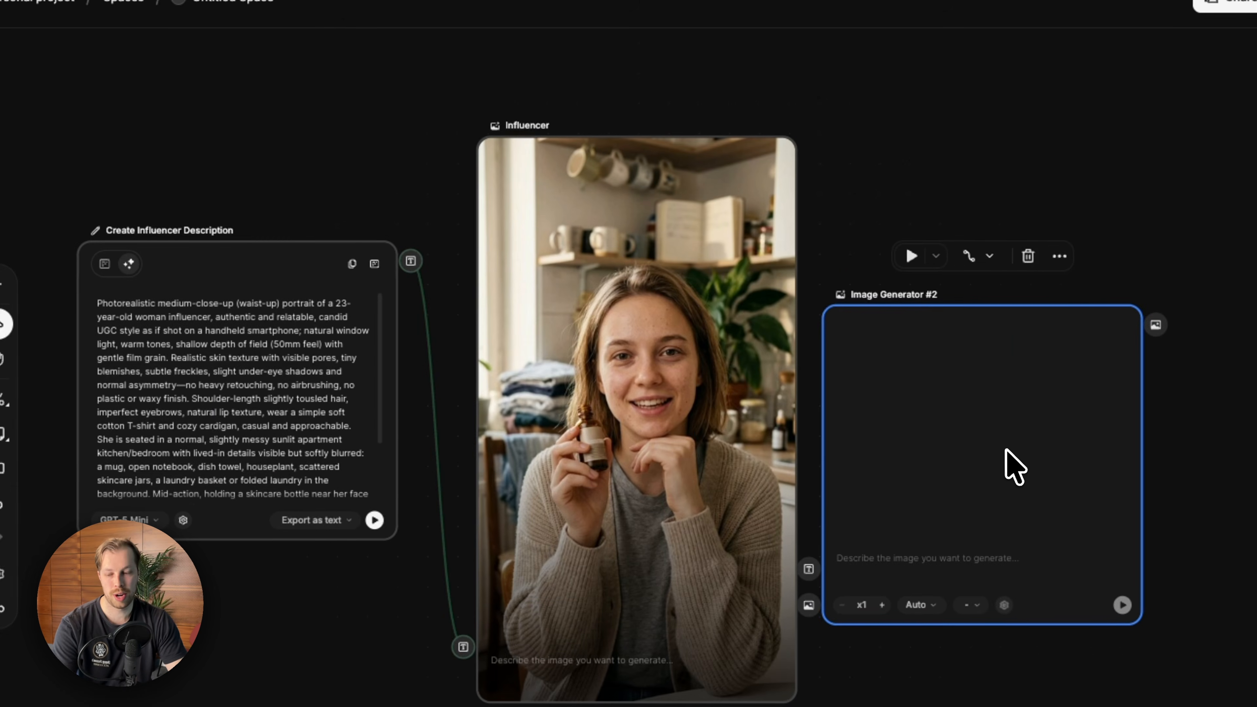
{"action": "left_click_drag", "start_coordinate": [1006, 450], "coordinate": [856, 474]}
Connect the image outputs of the Influencer and Product nodes to the second Image Generator's image input.
{"action": "left_click_drag", "start_coordinate": [497, 58], "coordinate": [692, 639]}
{"action": "left_click_drag", "start_coordinate": [791, 521], "coordinate": [794, 518]}
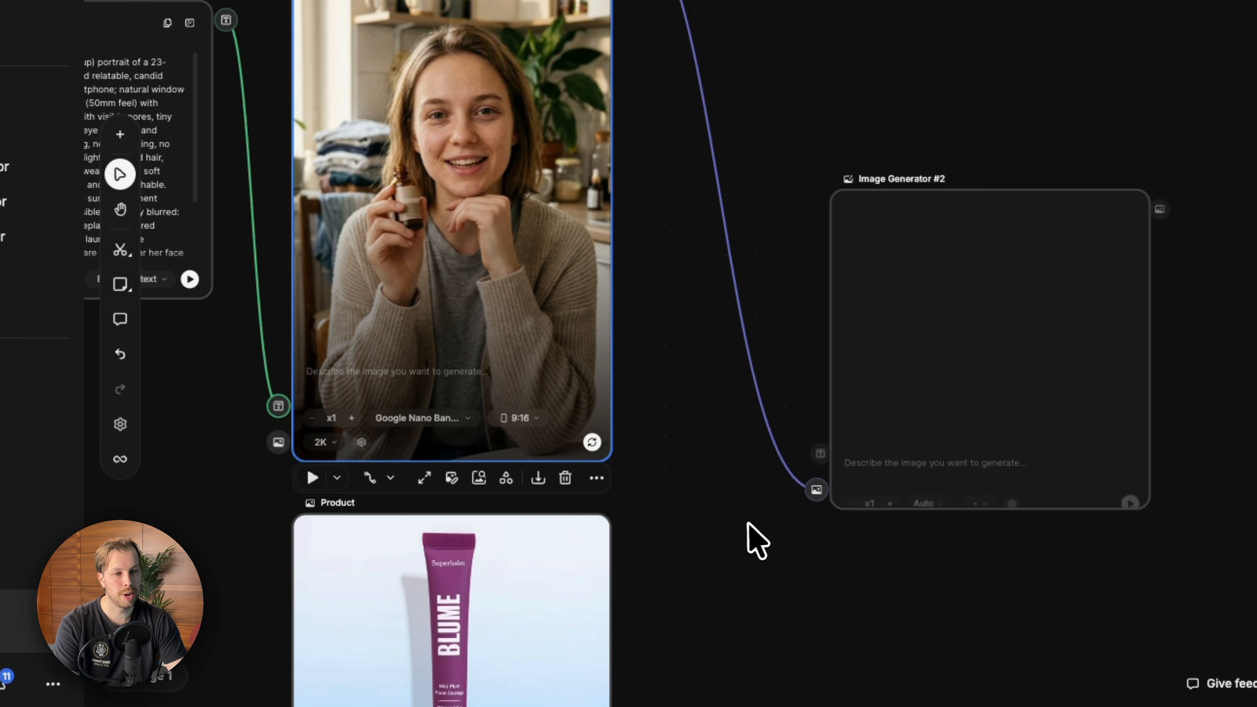
{"action": "scroll", "coordinate": [730, 549], "scroll_direction": "down", "scroll_amount": 1}
{"action": "scroll", "coordinate": [823, 448], "scroll_direction": "down", "scroll_amount": 1}
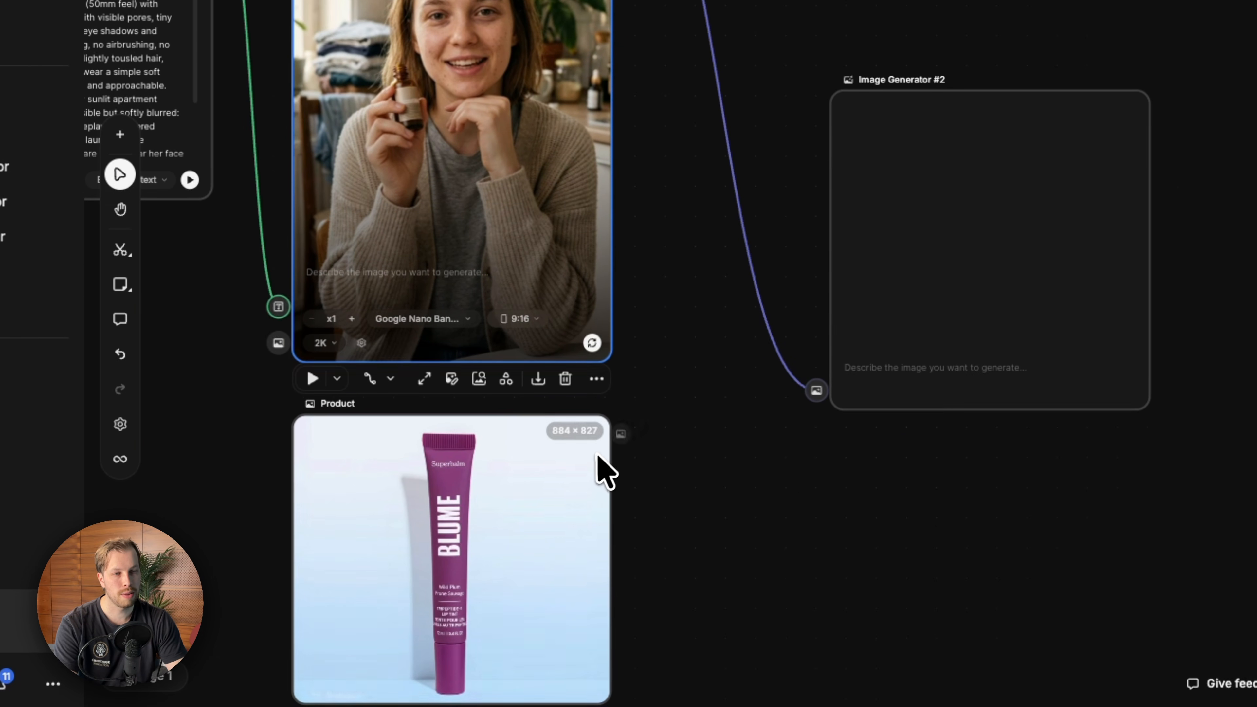
{"action": "left_click_drag", "start_coordinate": [624, 434], "coordinate": [819, 396]}
{"action": "scroll", "coordinate": [547, 500], "scroll_direction": "right", "scroll_amount": 5}
{"action": "scroll", "coordinate": [547, 500], "scroll_direction": "up", "scroll_amount": 2}
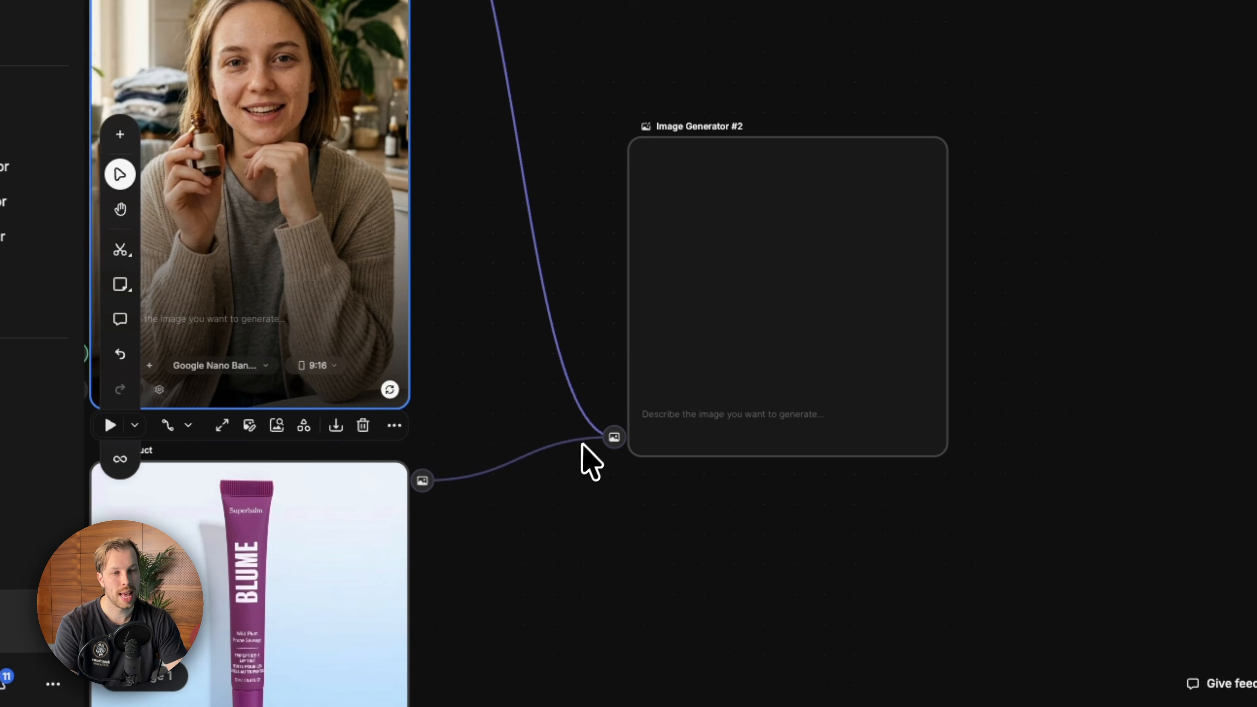
Check the names of the Influencer and Product nodes that feed the second image generator.
{"action": "left_click", "coordinate": [681, 445]}
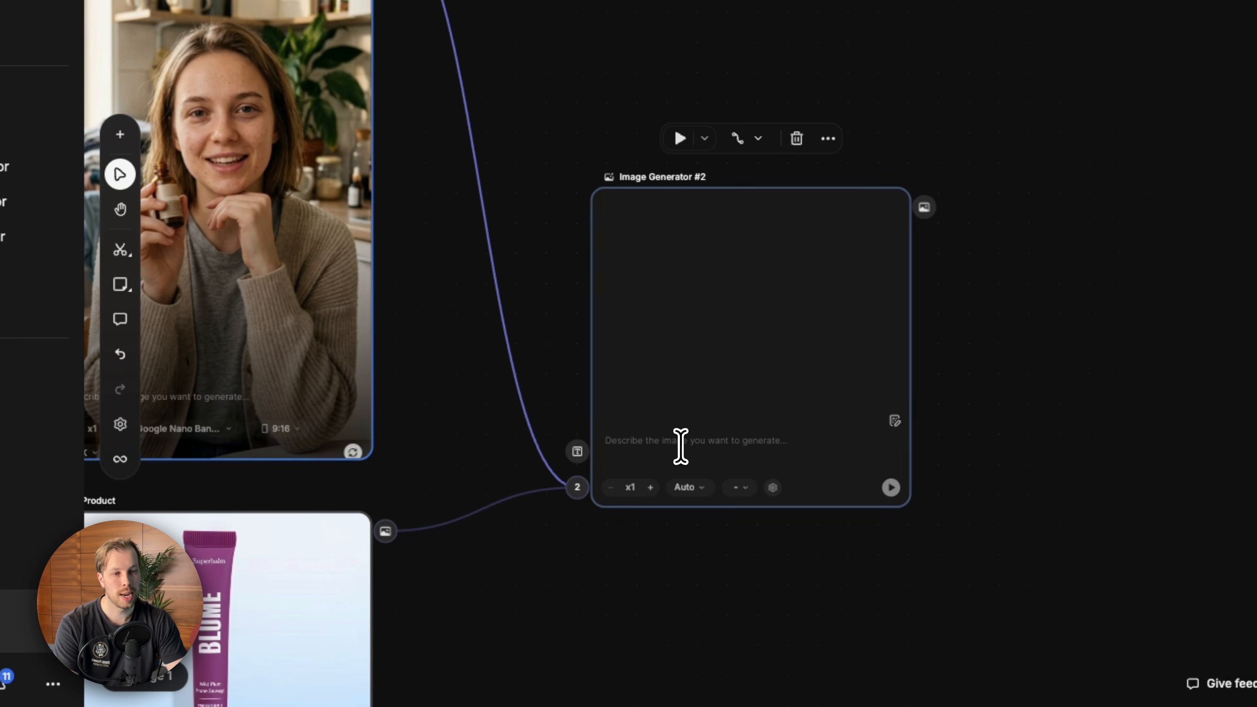
{"action": "scroll", "coordinate": [698, 429], "scroll_direction": "left", "scroll_amount": 3}
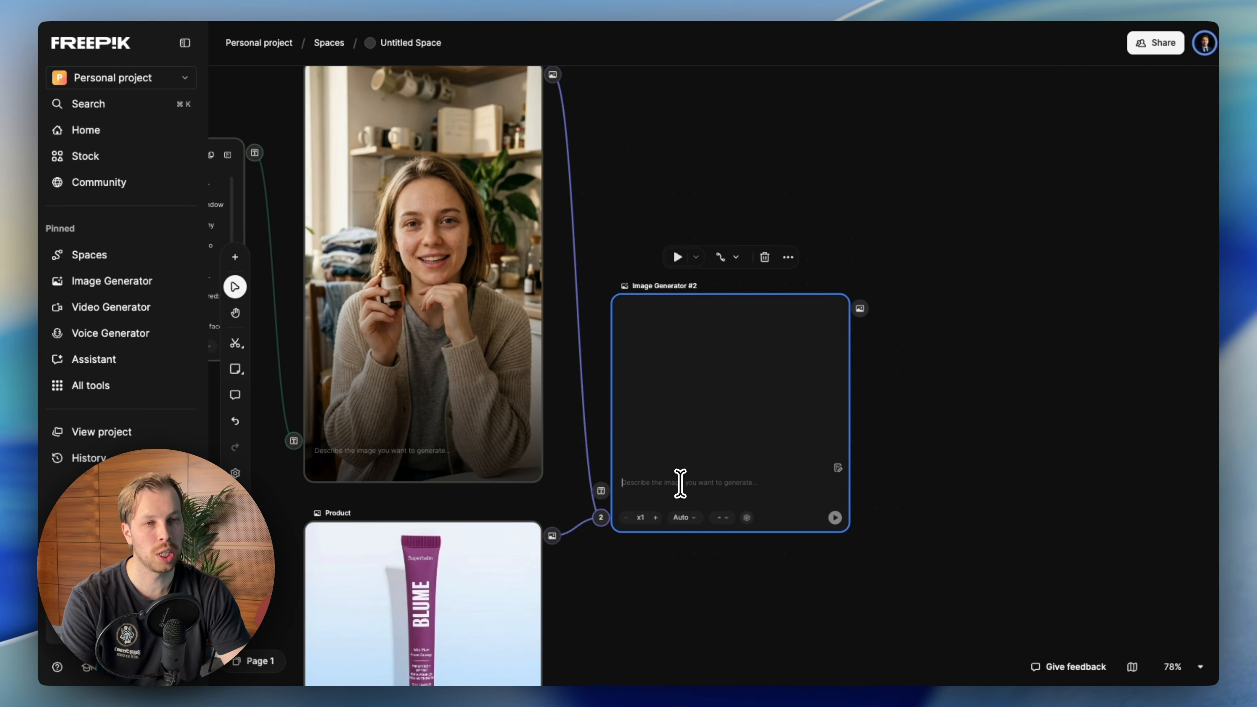
{"action": "scroll", "coordinate": [499, 337], "scroll_direction": "up", "scroll_amount": 2}
{"action": "scroll", "coordinate": [500, 336], "scroll_direction": "left", "scroll_amount": 1}
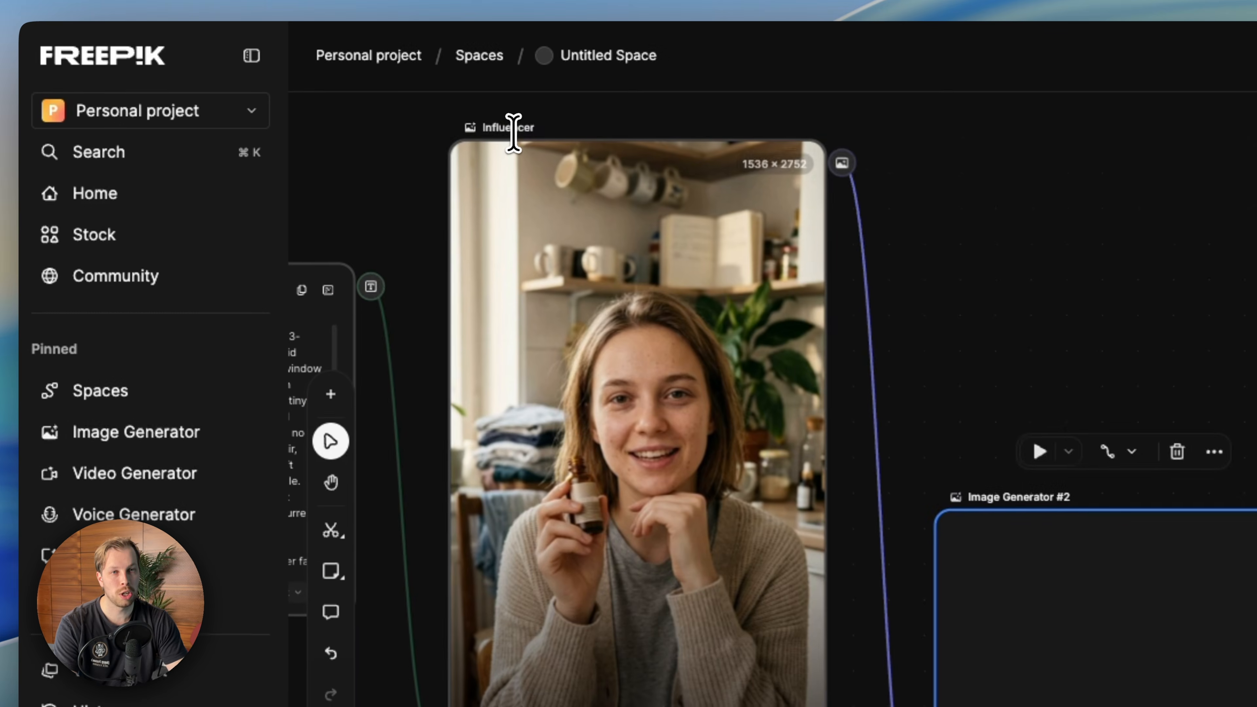
{"action": "left_click", "coordinate": [413, 106]}
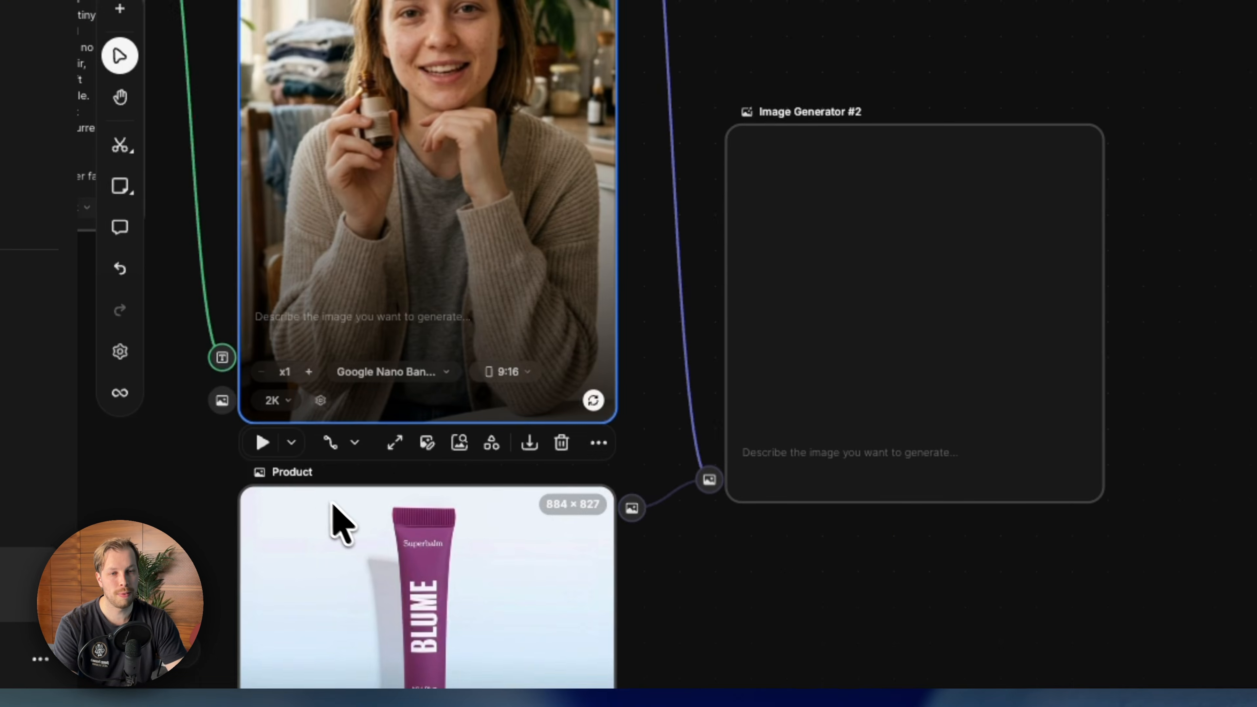
{"action": "double_click", "coordinate": [295, 471]}
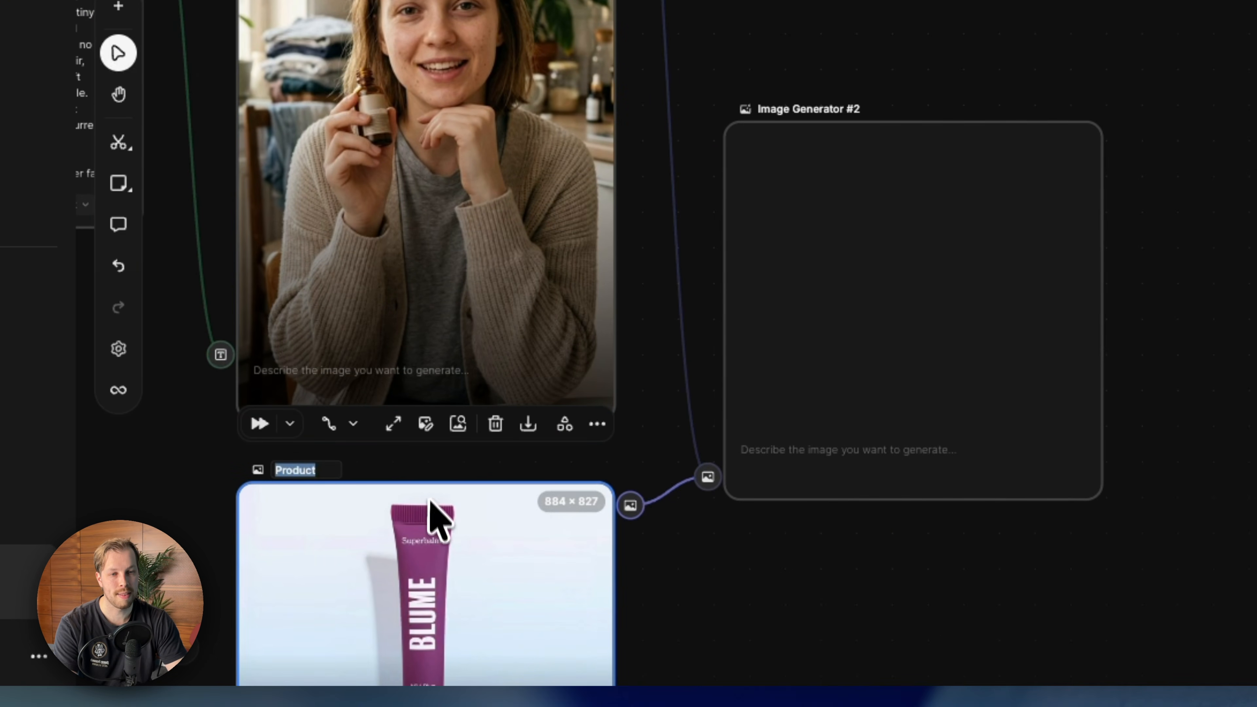
{"action": "left_click", "coordinate": [797, 421]}
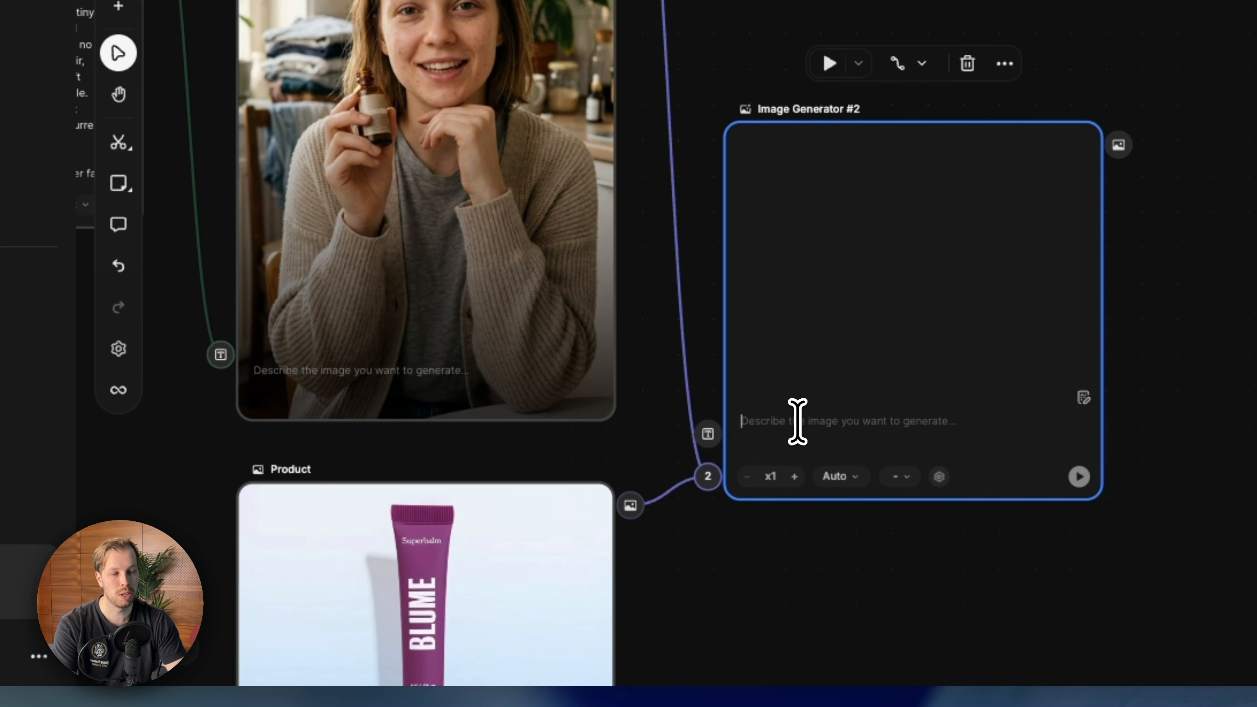
{"action": "scroll", "coordinate": [876, 421], "scroll_direction": "up", "scroll_amount": 3}
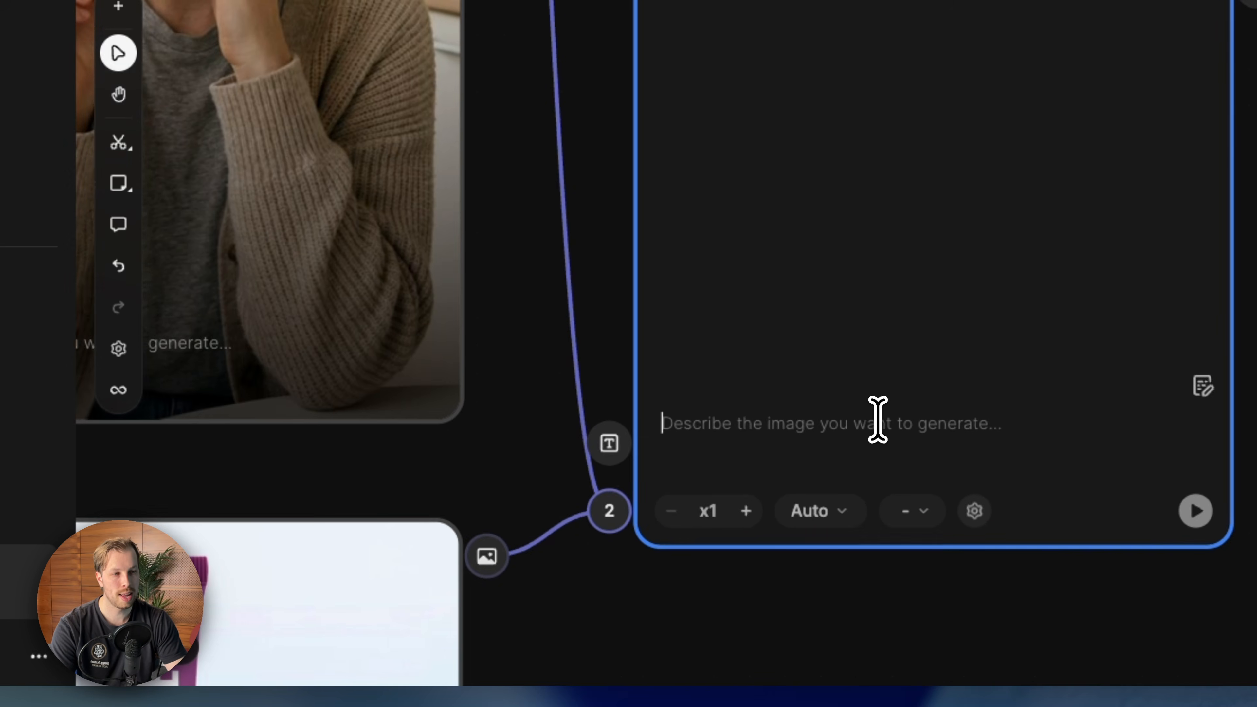
{"action": "type", "text": "Create an image of the @"}
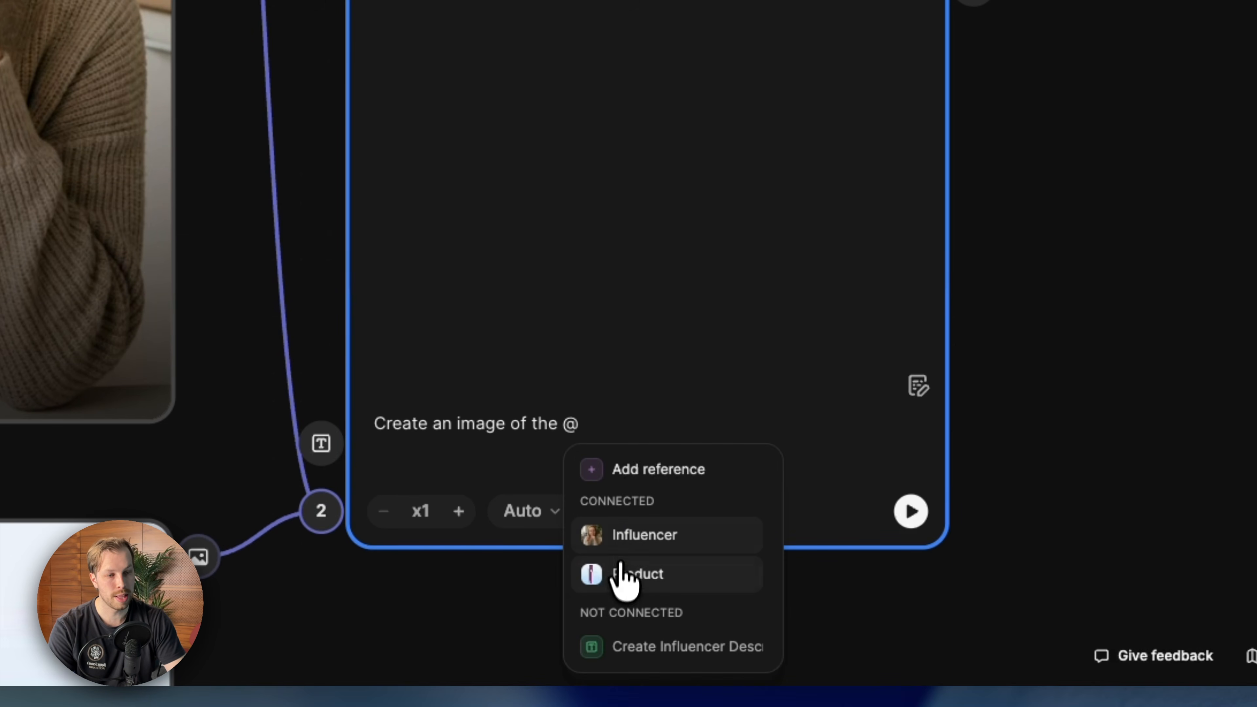
{"action": "left_click", "coordinate": [619, 536]}
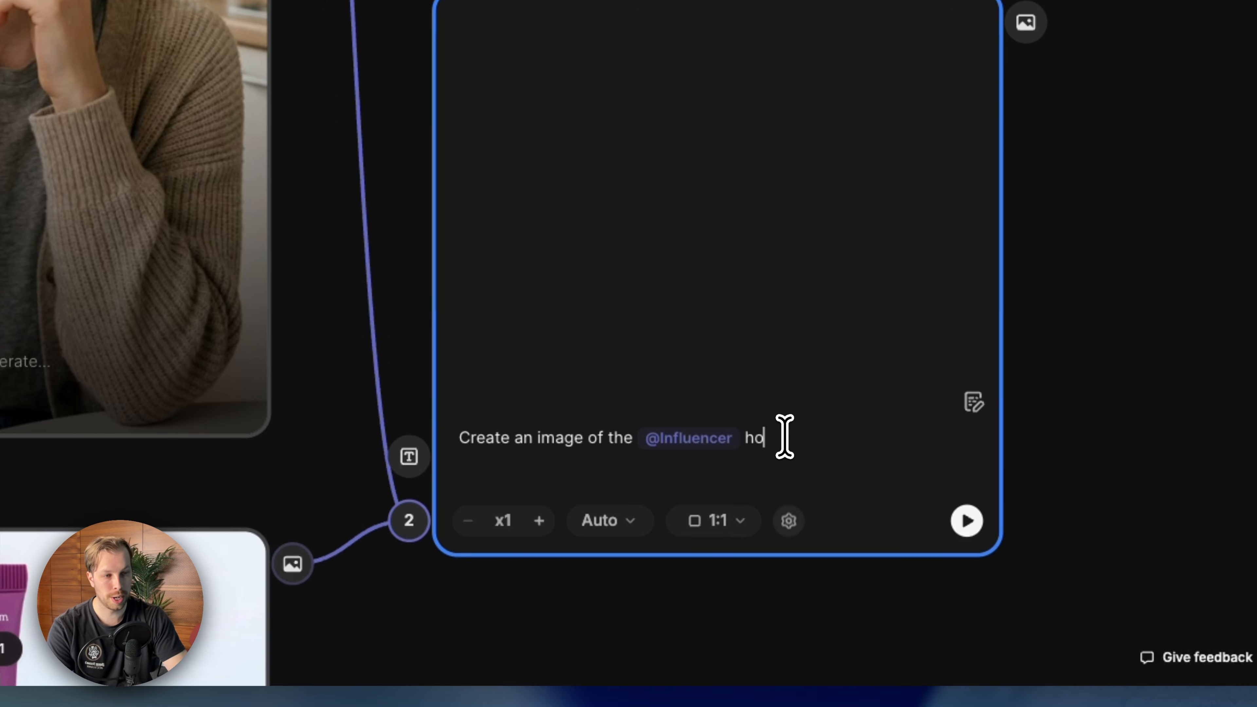
{"action": "type", "text": "holding the "}
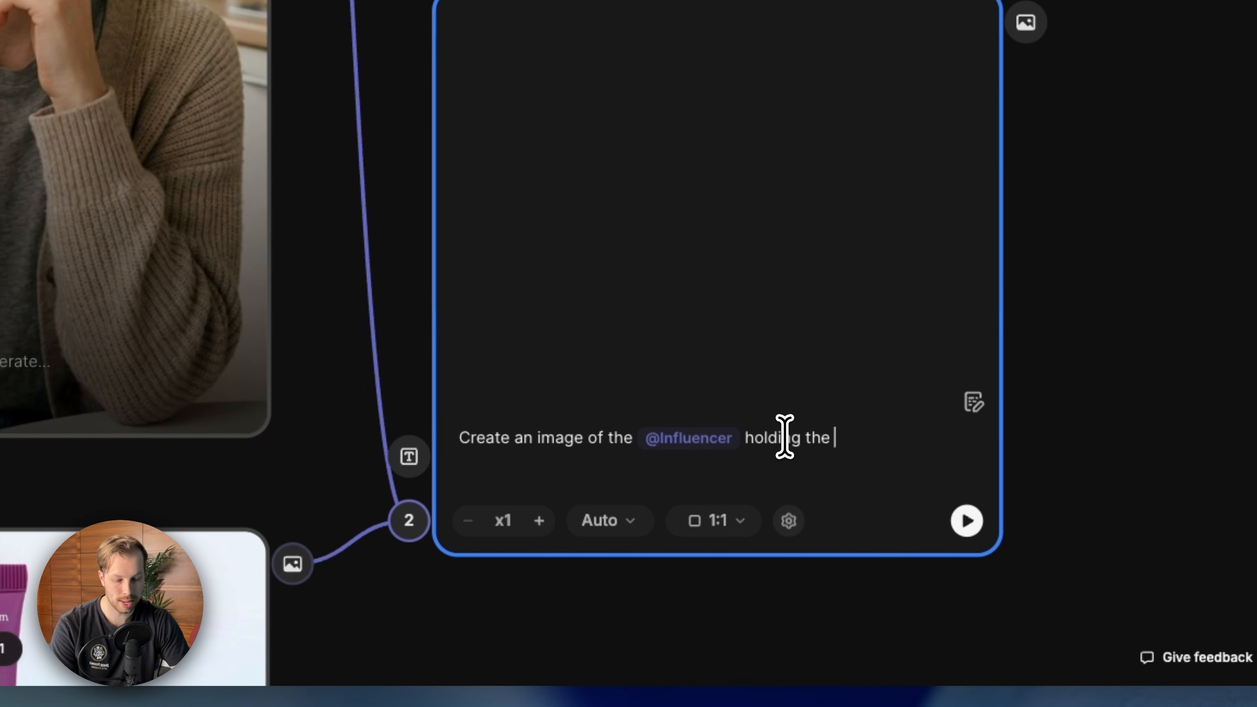
{"action": "type", "text": "@p"}
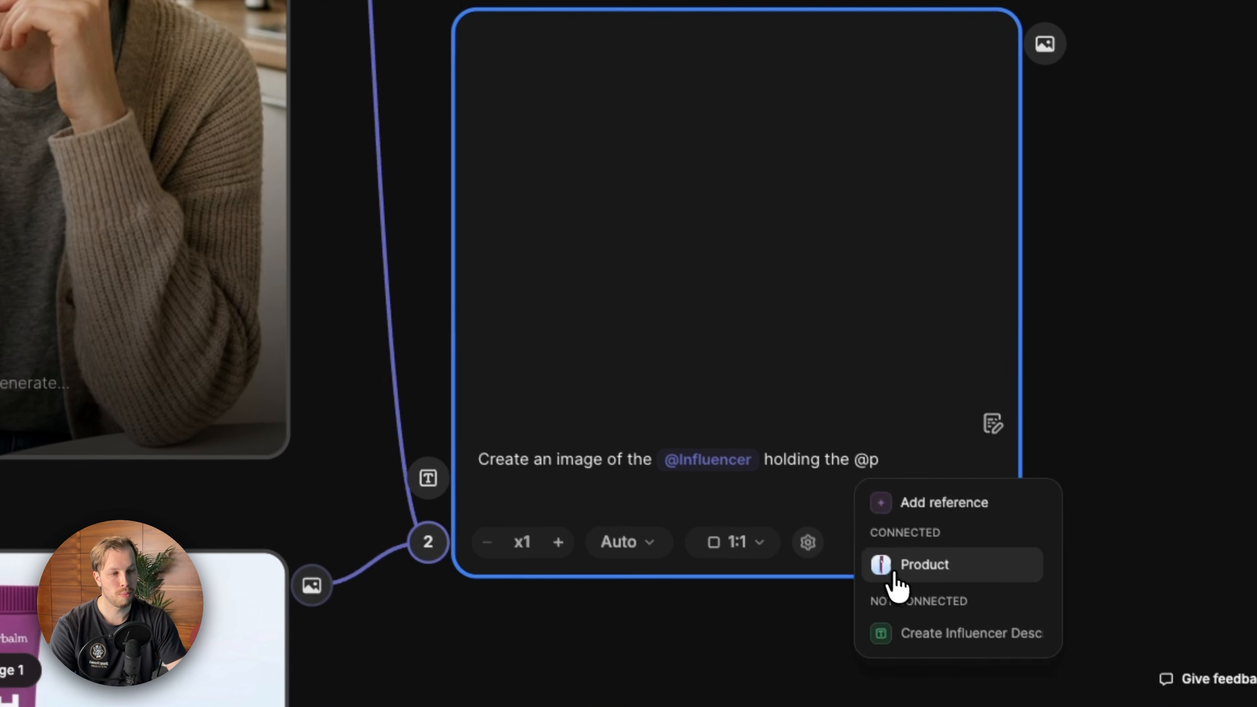
{"action": "left_click", "coordinate": [886, 543]}
{"action": "type", "text": "in"}
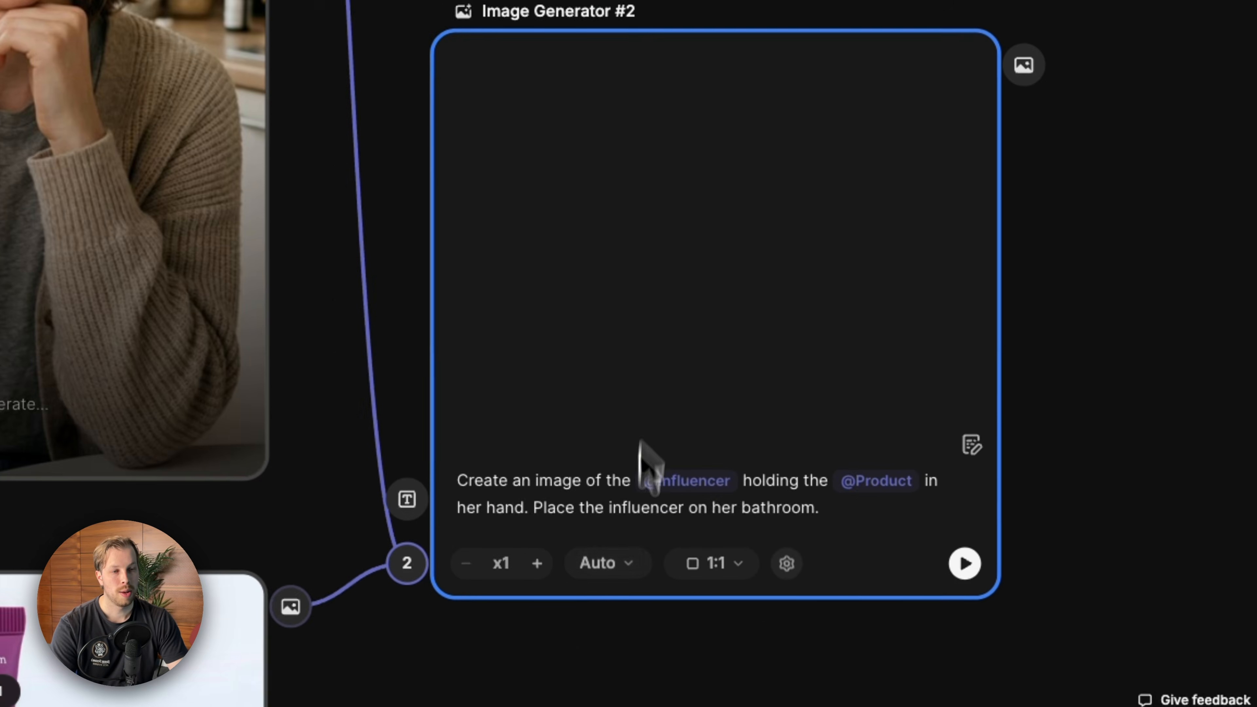
Set Image Generator #2 to Google Nano Banana 2, 9:16 aspect ratio and 2K resolution, and generate the image.
{"action": "left_click", "coordinate": [695, 611]}
{"action": "type", "text": "nano"}
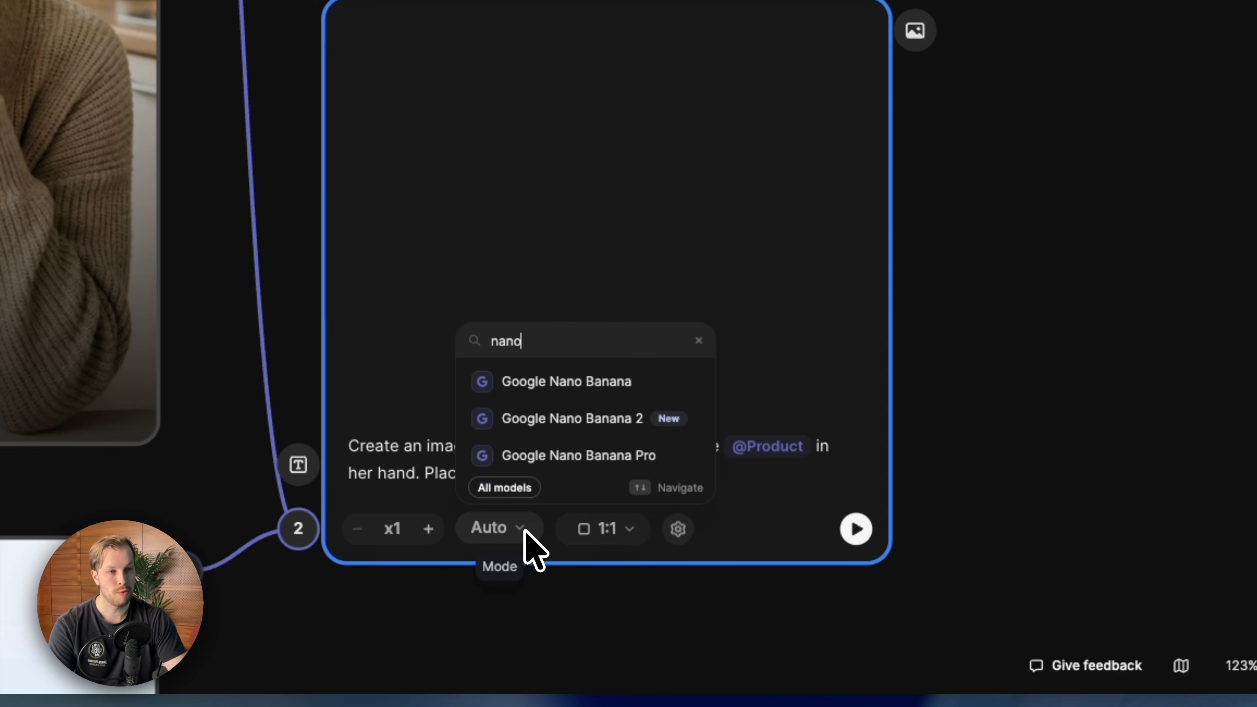
{"action": "left_click", "coordinate": [598, 421]}
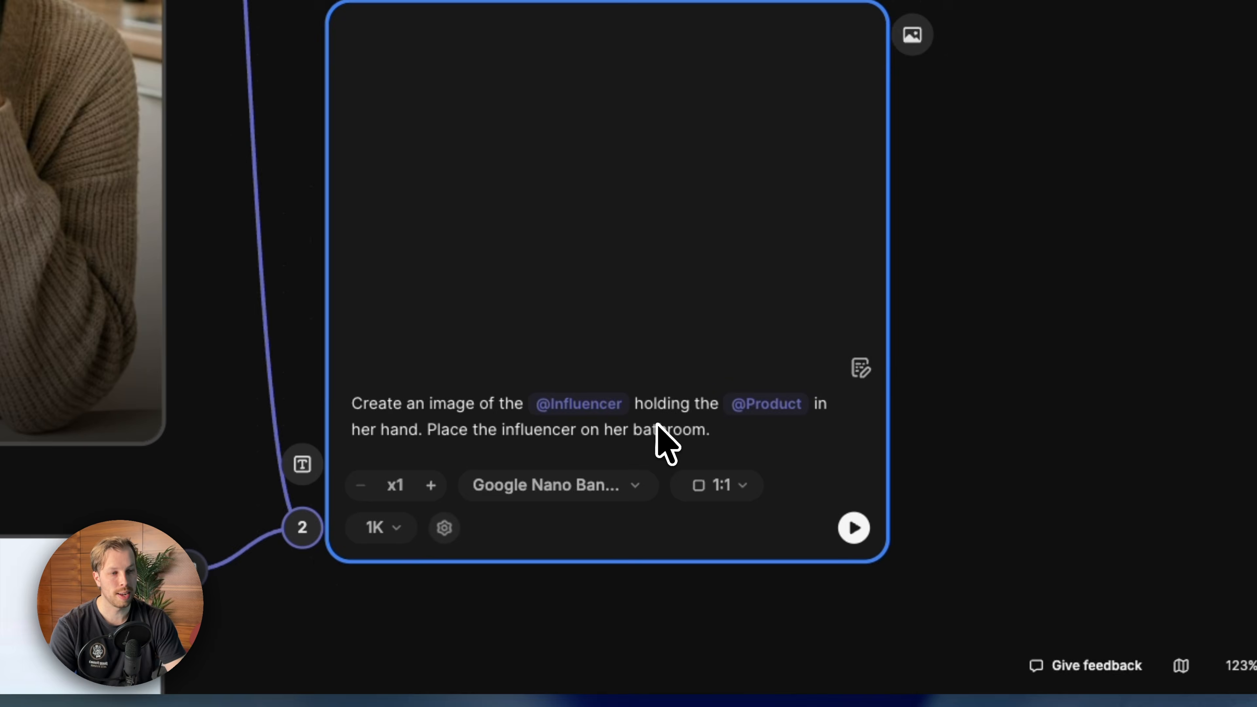
{"action": "left_click", "coordinate": [701, 488]}
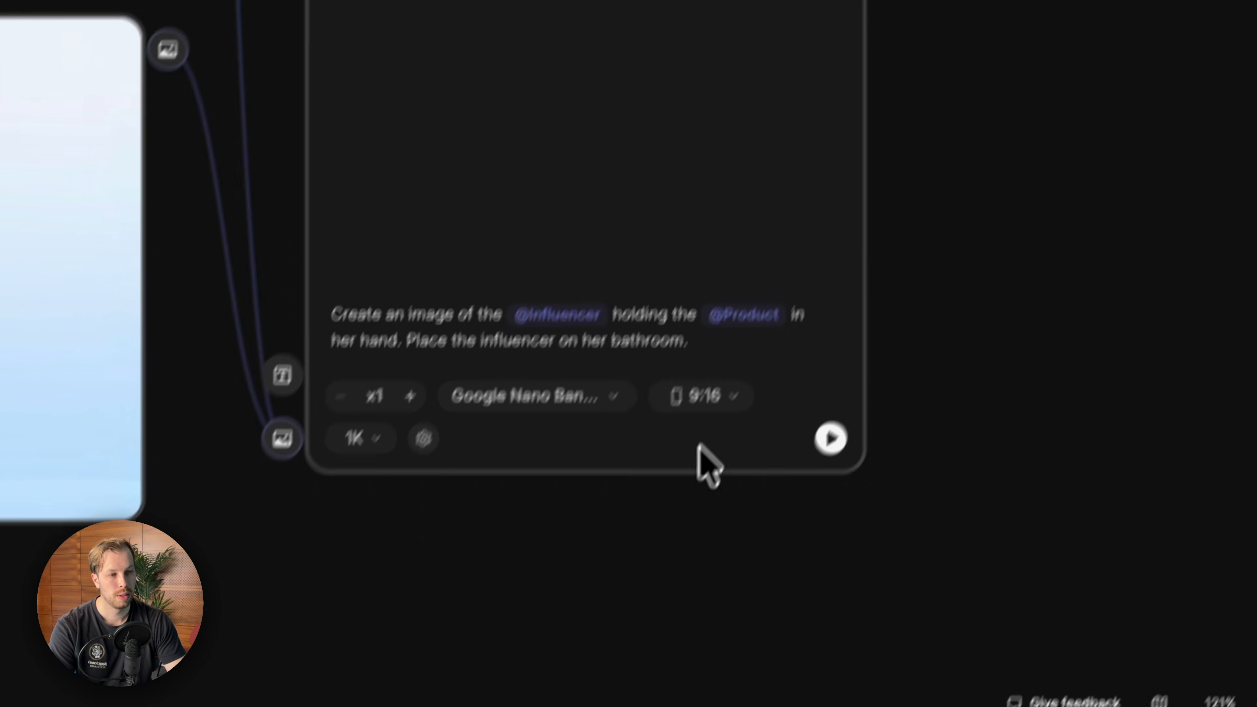
{"action": "left_click", "coordinate": [686, 457]}
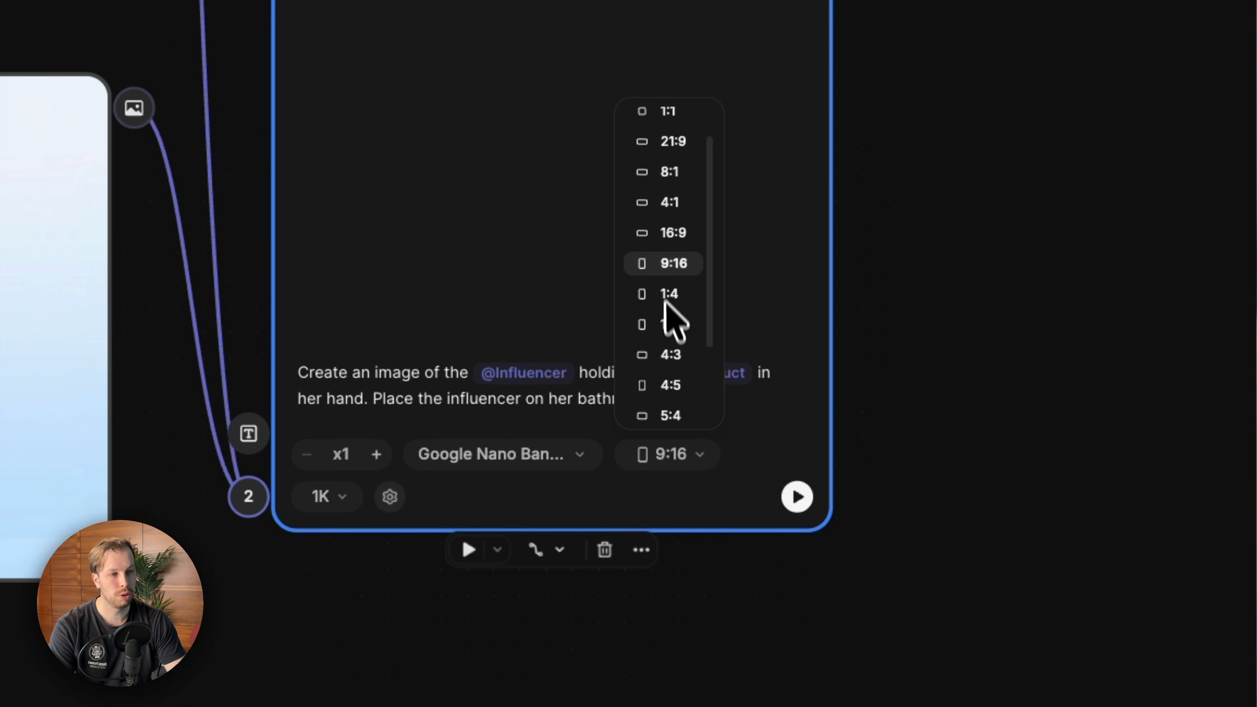
{"action": "left_click", "coordinate": [949, 323]}
{"action": "left_click", "coordinate": [347, 495]}
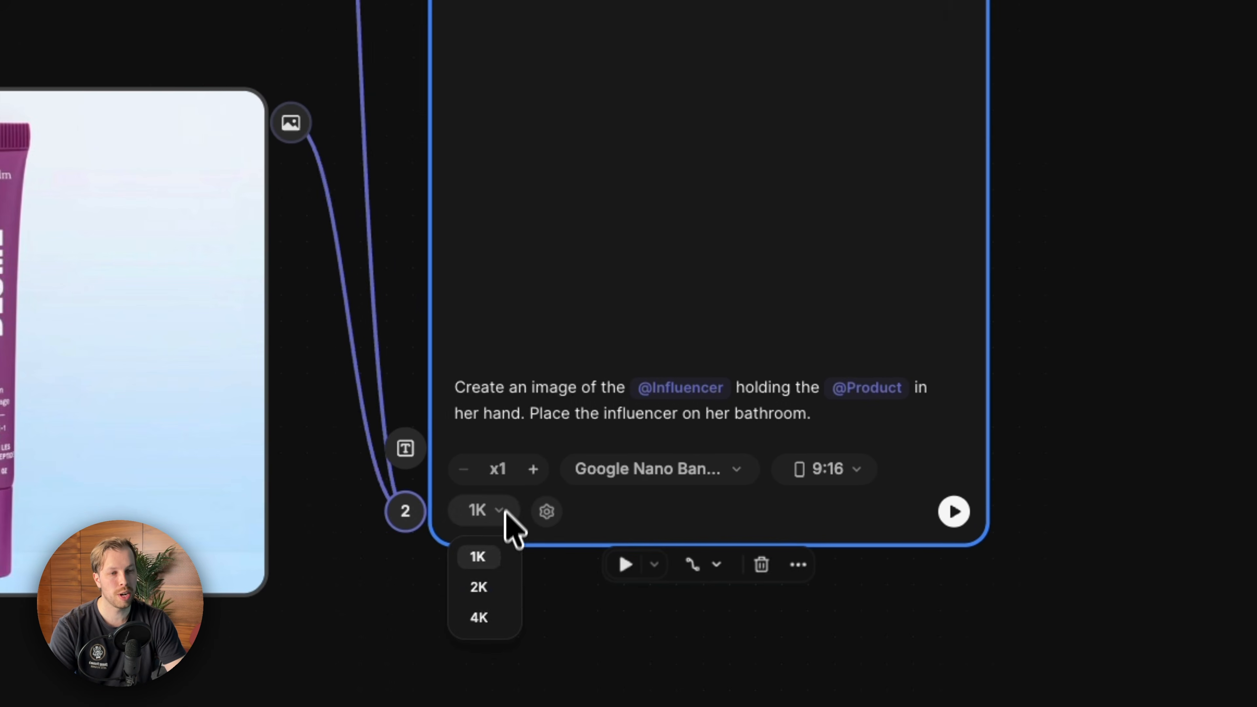
{"action": "left_click", "coordinate": [500, 584]}
Move Image Generator #2 up so its upper edge lines up with the Influencer node beside it.
{"action": "scroll", "coordinate": [542, 582], "scroll_direction": "down", "scroll_amount": 4}
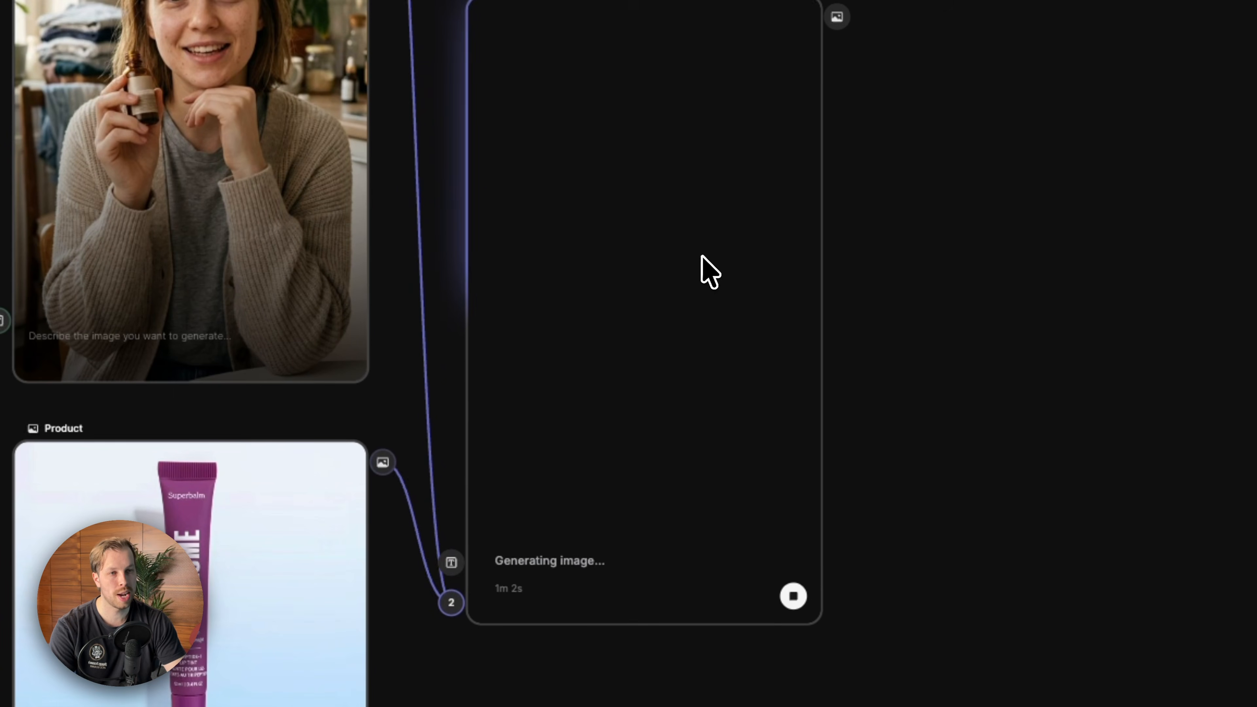
{"action": "left_click_drag", "start_coordinate": [656, 327], "coordinate": [629, 200]}
{"action": "scroll", "coordinate": [629, 247], "scroll_direction": "up", "scroll_amount": 2}
{"action": "left_click_drag", "start_coordinate": [629, 284], "coordinate": [609, 172]}
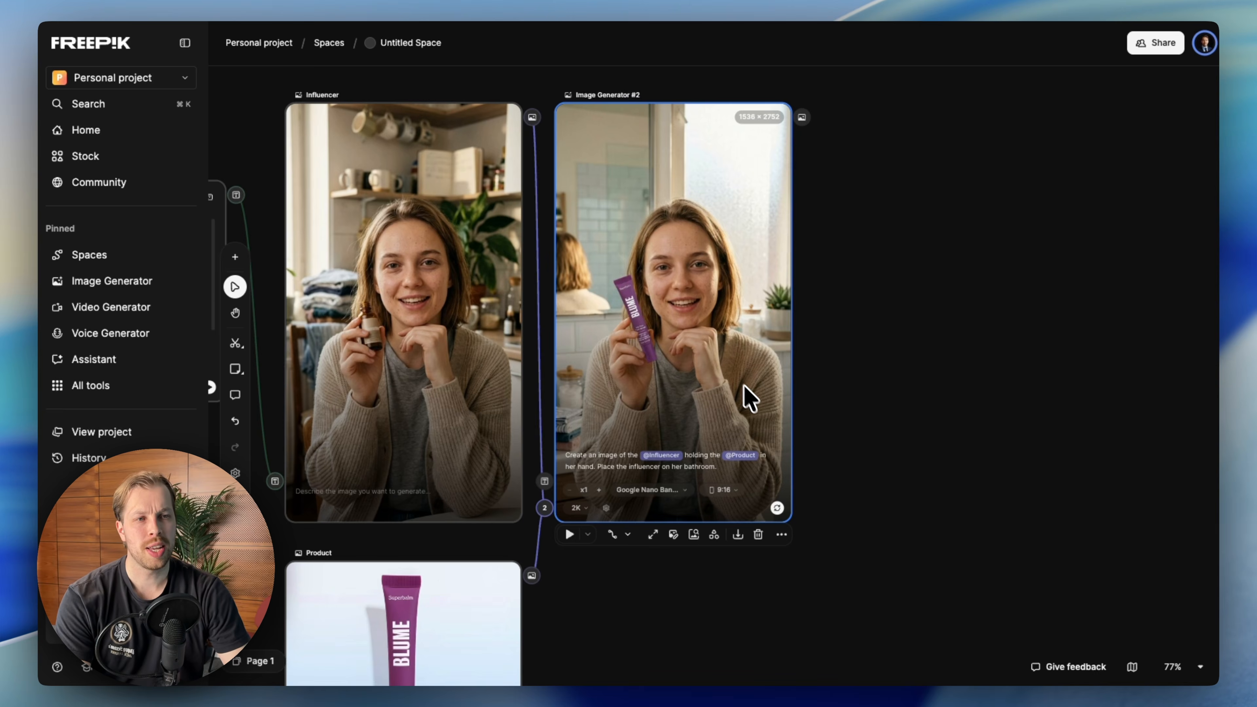
Examine the generated bathroom image for realism, product placement, lighting and outfit.
{"action": "scroll", "coordinate": [730, 361], "scroll_direction": "up", "scroll_amount": 5}
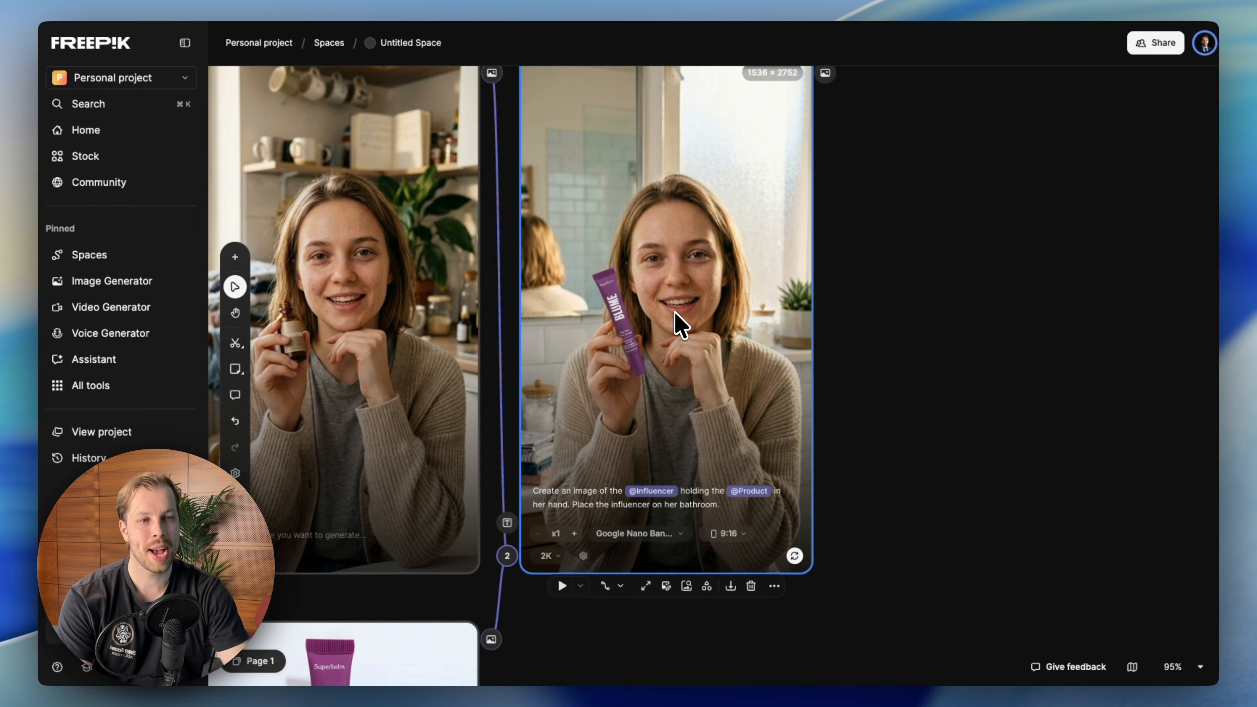
{"action": "scroll", "coordinate": [675, 314], "scroll_direction": "up", "scroll_amount": 2}
{"action": "scroll", "coordinate": [685, 314], "scroll_direction": "up", "scroll_amount": 1}
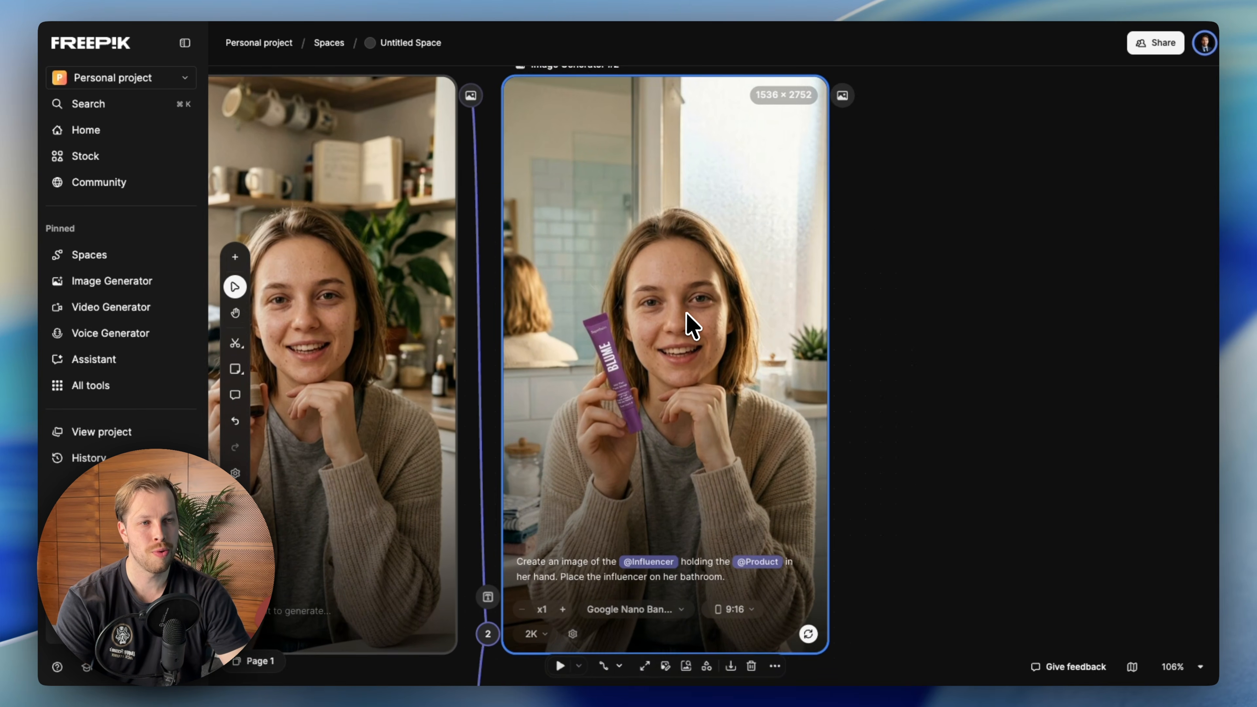
{"action": "scroll", "coordinate": [688, 315], "scroll_direction": "down", "scroll_amount": 1}
{"action": "scroll", "coordinate": [695, 312], "scroll_direction": "down", "scroll_amount": 1}
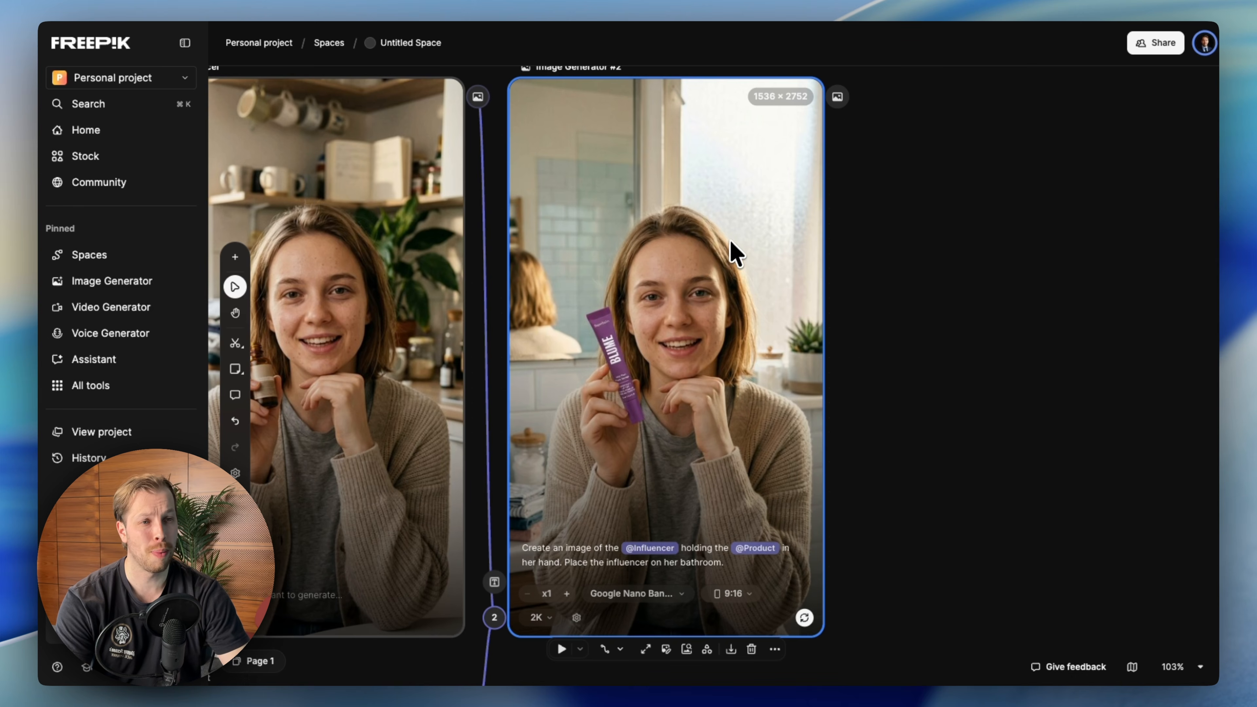
{"action": "scroll", "coordinate": [734, 247], "scroll_direction": "down", "scroll_amount": 2}
{"action": "scroll", "coordinate": [700, 203], "scroll_direction": "down", "scroll_amount": 2}
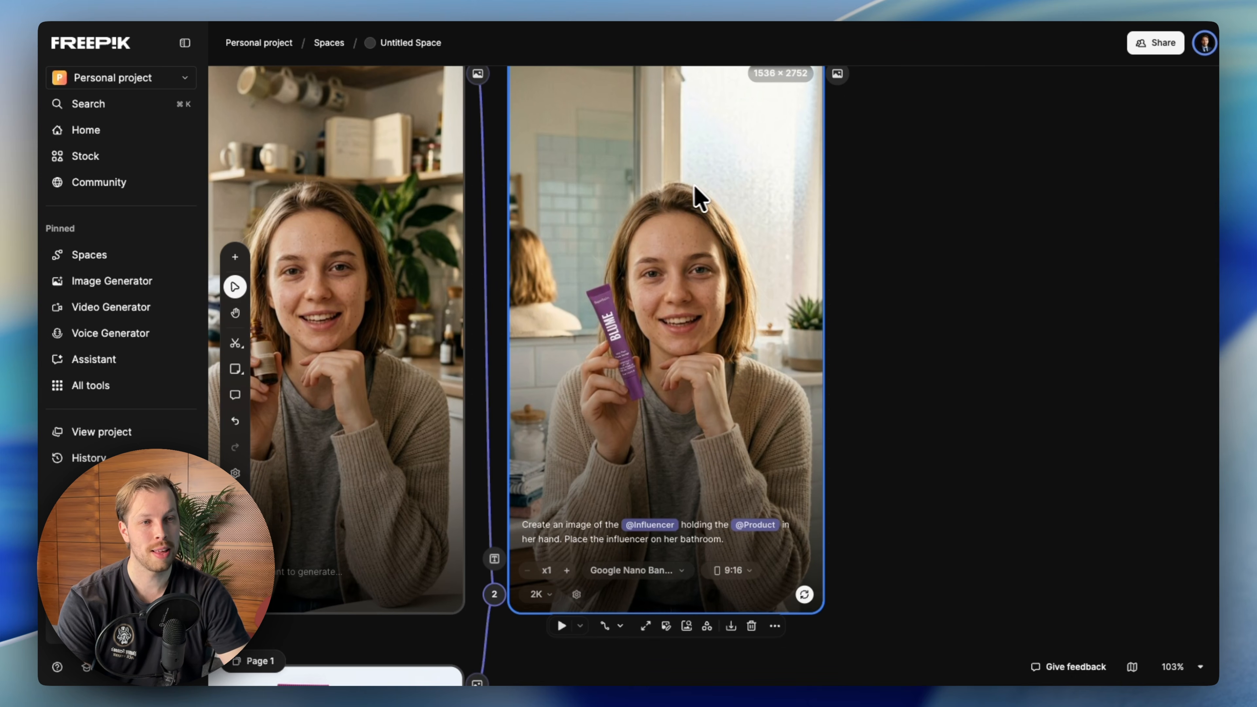
{"action": "left_click", "coordinate": [736, 539]}
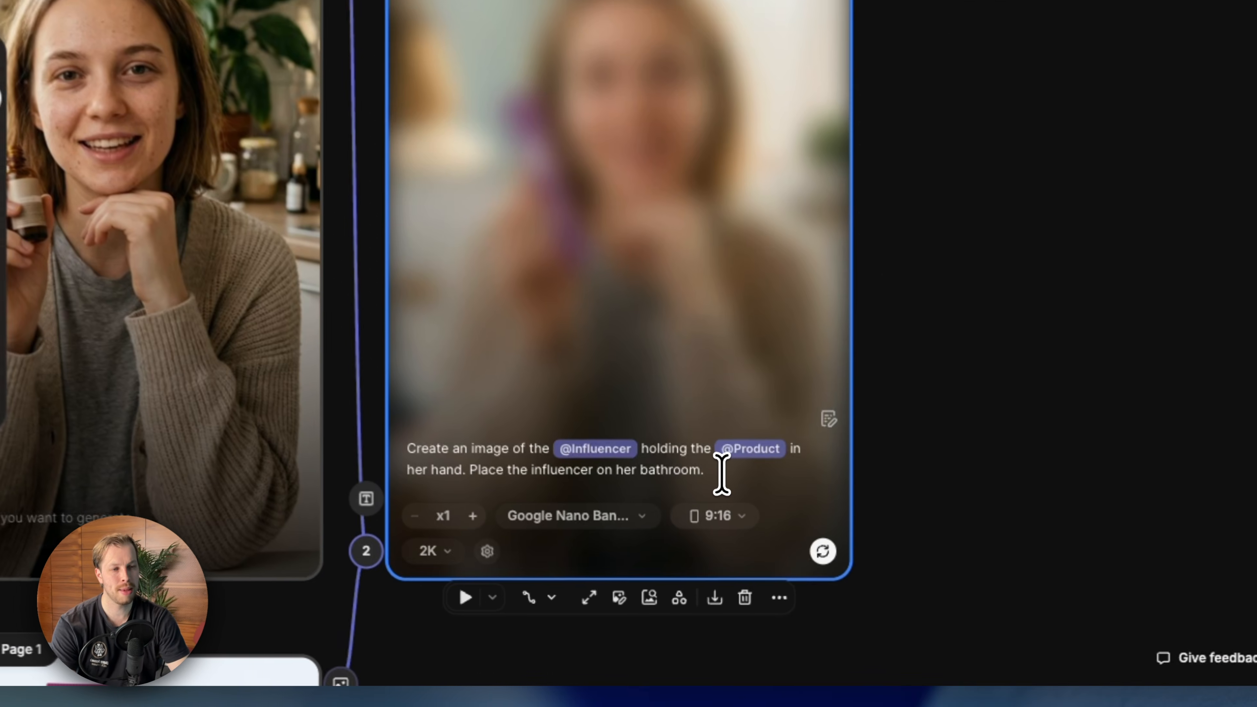
{"action": "key", "text": "ctrl+v"}
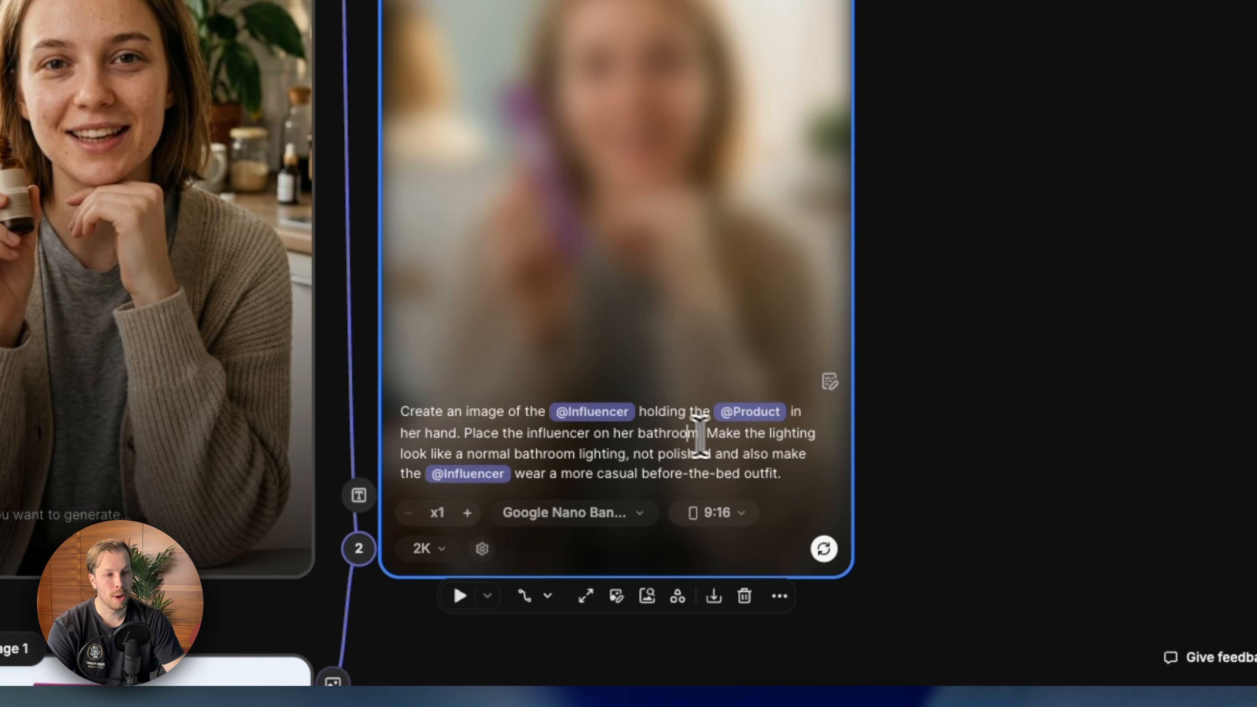
{"action": "left_click_drag", "start_coordinate": [464, 433], "coordinate": [553, 472]}
{"action": "left_click", "coordinate": [711, 438]}
{"action": "left_click", "coordinate": [623, 458]}
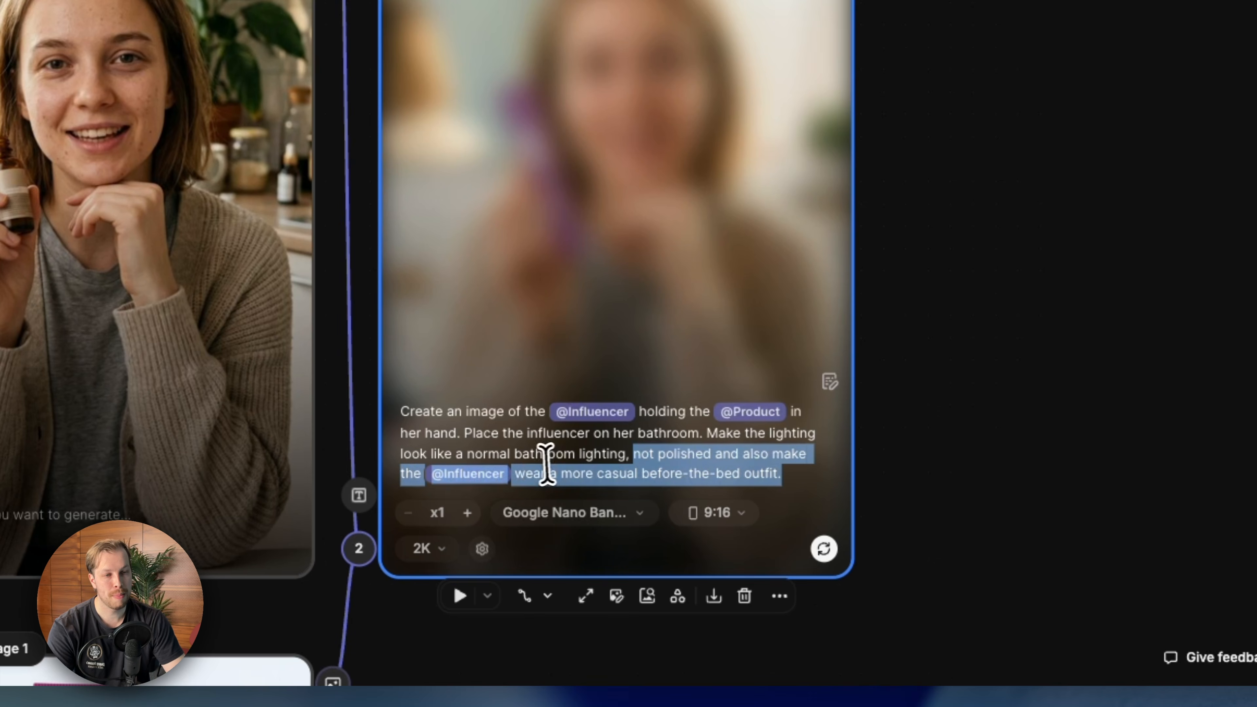
{"action": "left_click", "coordinate": [565, 465]}
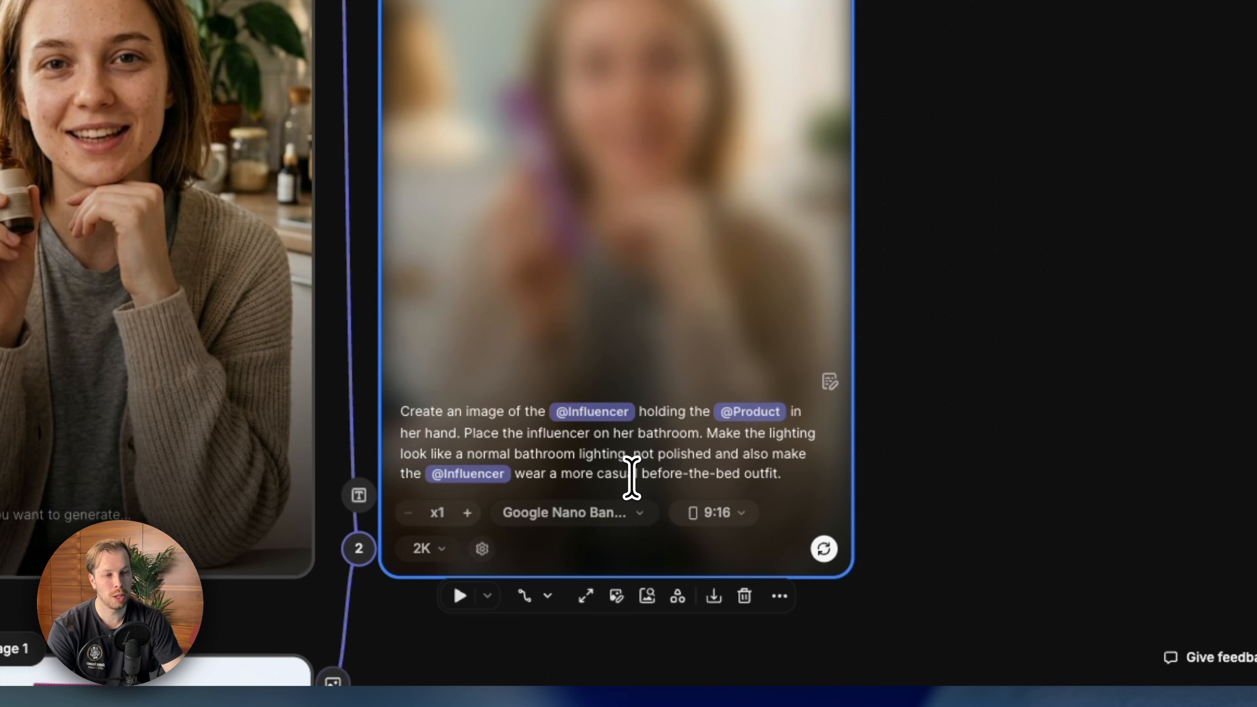
{"action": "left_click", "coordinate": [641, 439]}
{"action": "left_click", "coordinate": [824, 548]}
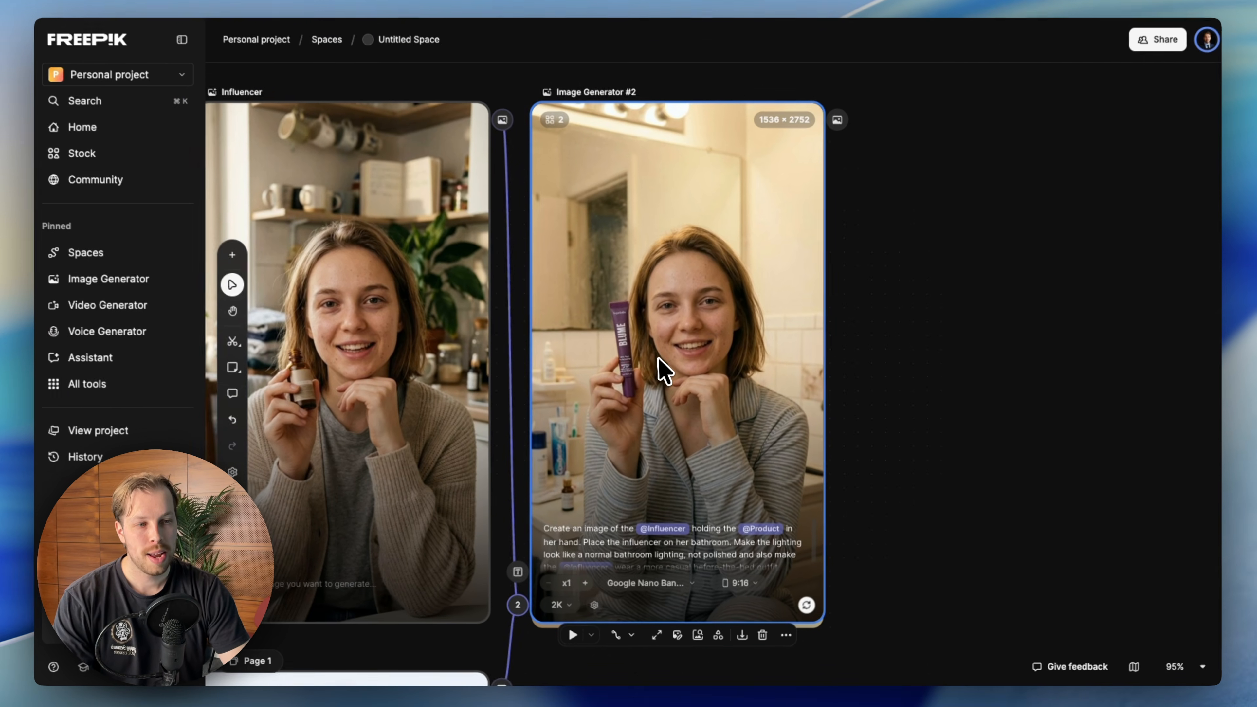
Examine the regenerated image's lighting, outfit and product against the original Influencer image.
{"action": "scroll", "coordinate": [659, 360], "scroll_direction": "up", "scroll_amount": 2}
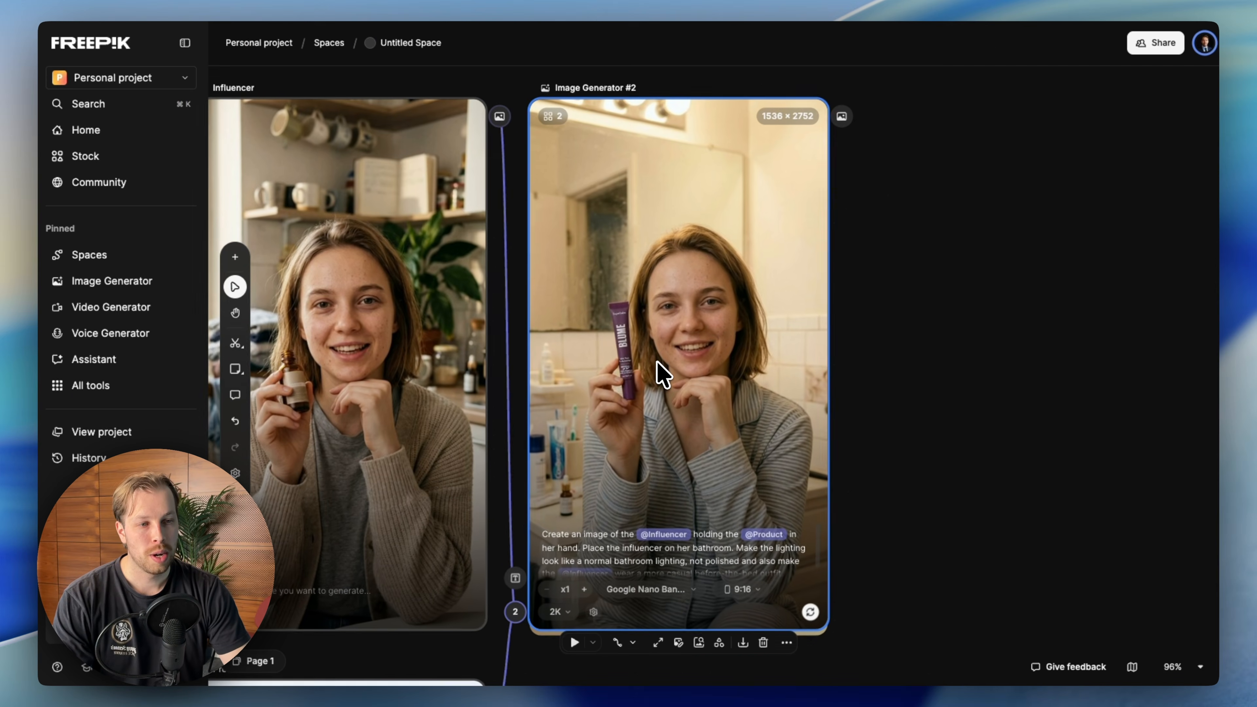
{"action": "scroll", "coordinate": [657, 361], "scroll_direction": "up", "scroll_amount": 1}
{"action": "scroll", "coordinate": [657, 359], "scroll_direction": "down", "scroll_amount": 2}
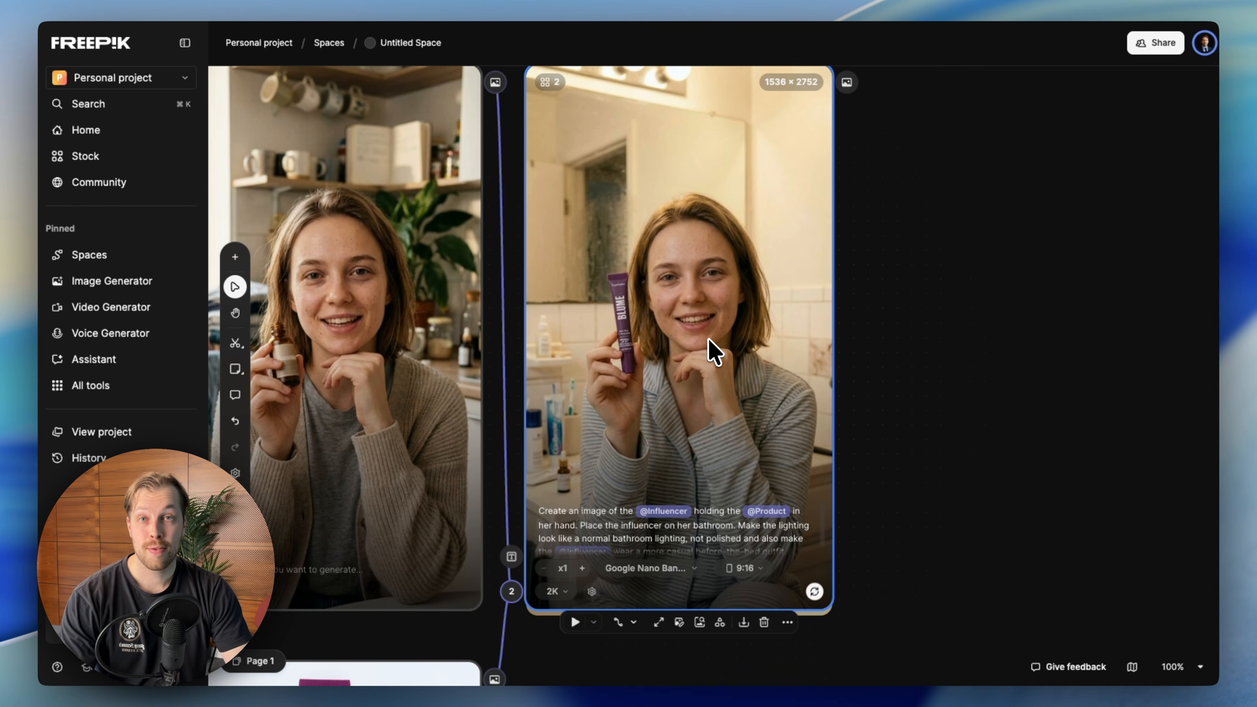
{"action": "scroll", "coordinate": [774, 319], "scroll_direction": "down", "scroll_amount": 2}
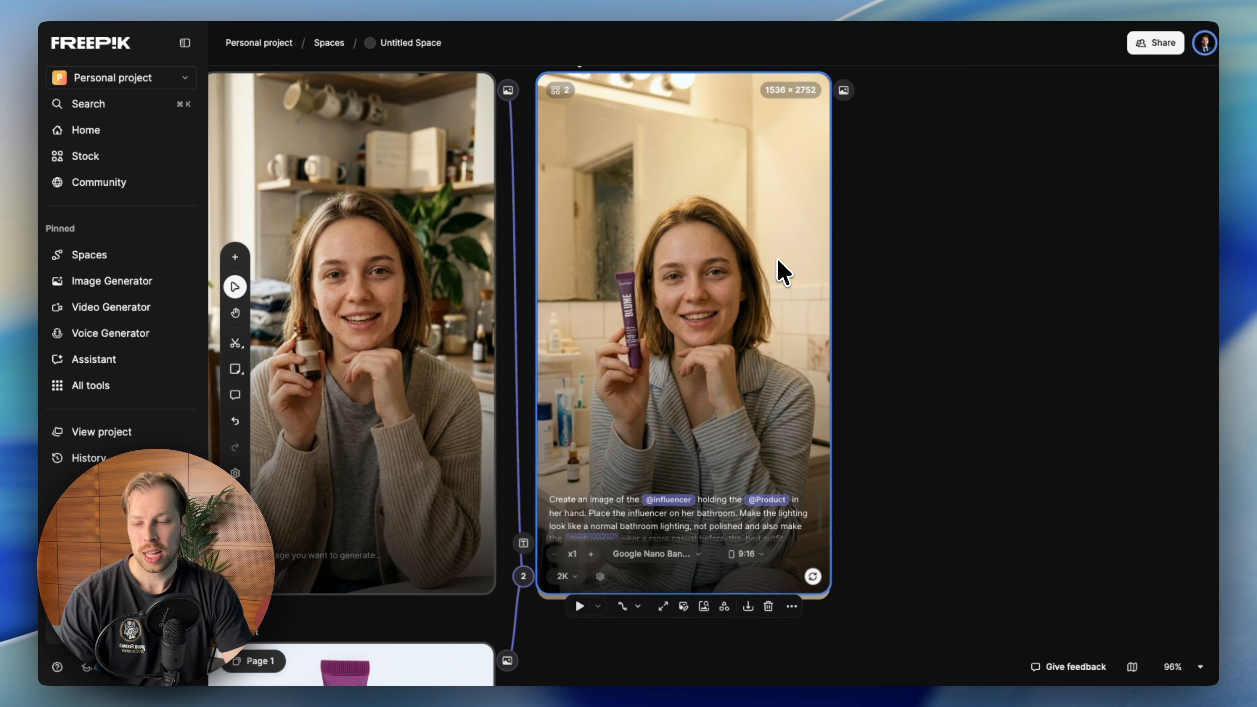
{"action": "scroll", "coordinate": [782, 271], "scroll_direction": "right", "scroll_amount": 3}
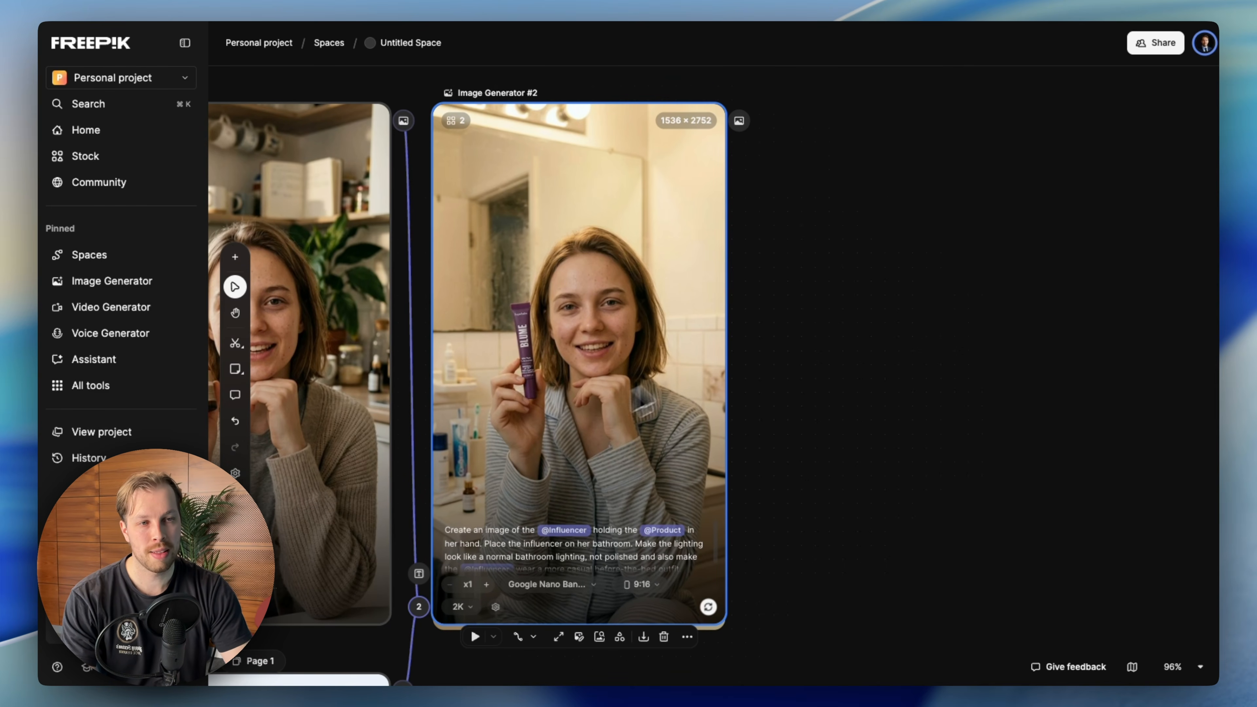
{"action": "scroll", "coordinate": [585, 290], "scroll_direction": "right", "scroll_amount": 2}
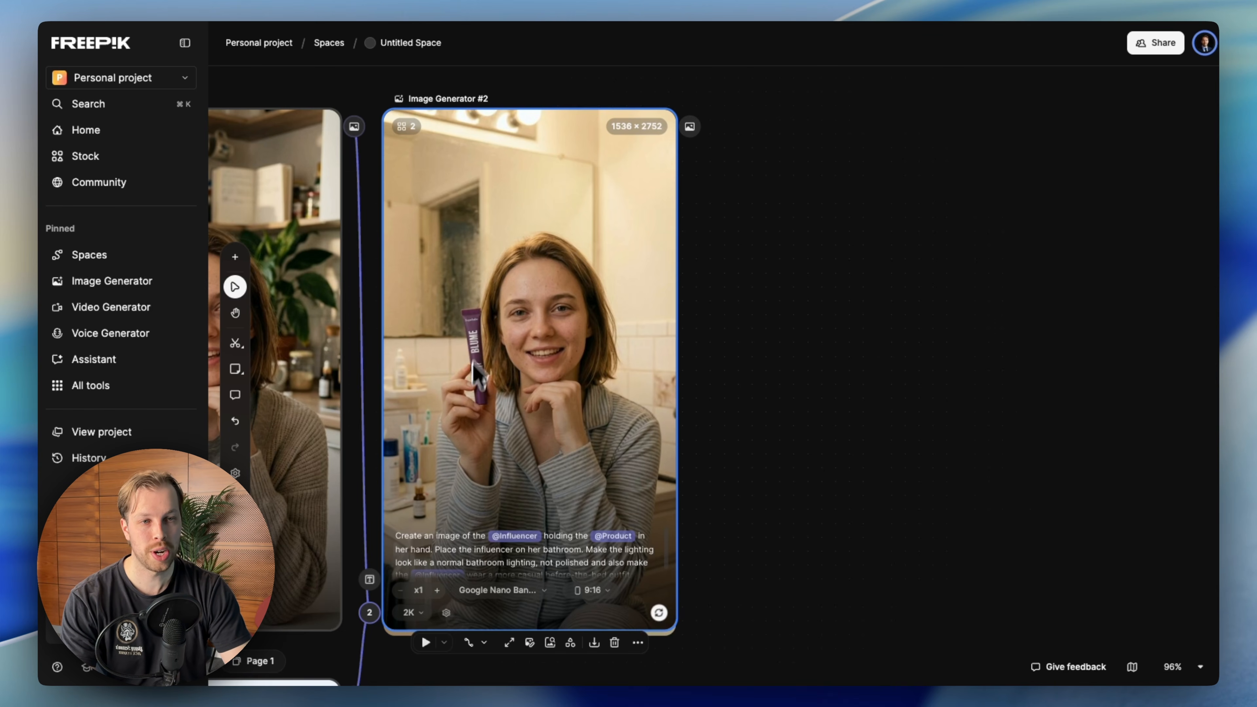
Add an Assistant node in the empty canvas area beside Image Generator #2.
{"action": "scroll", "coordinate": [588, 213], "scroll_direction": "right", "scroll_amount": 3}
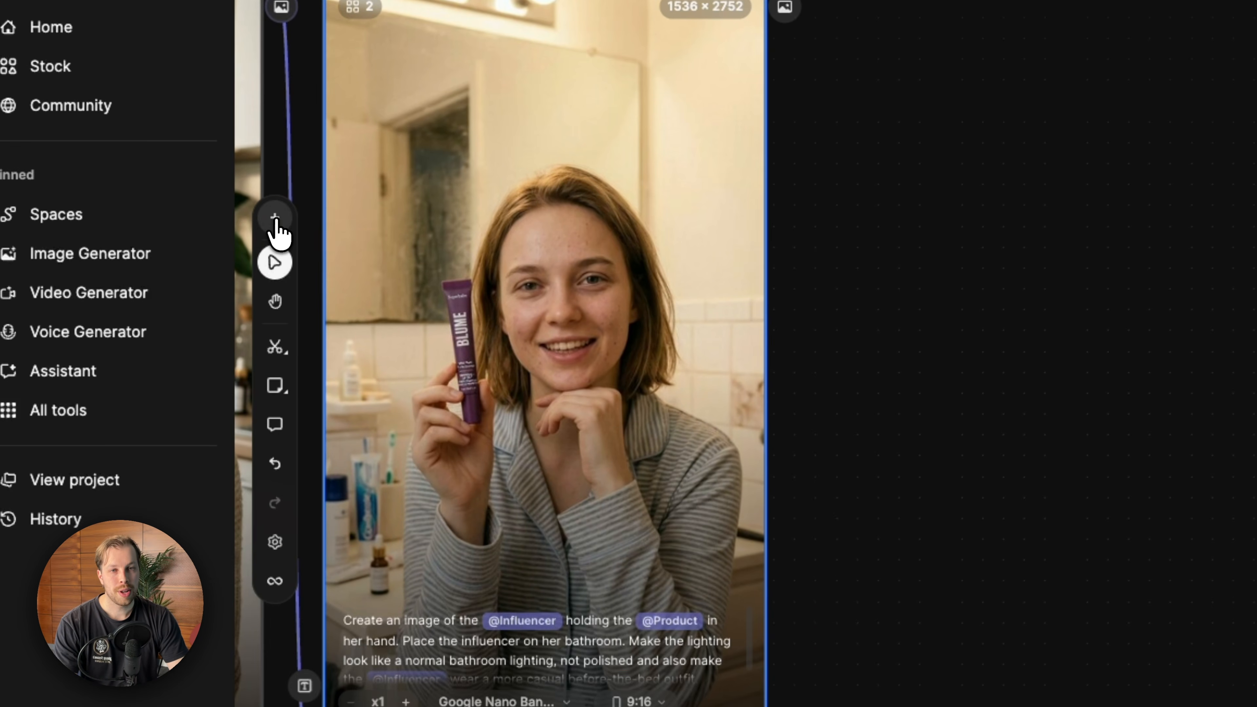
{"action": "left_click", "coordinate": [276, 222]}
{"action": "left_click_drag", "start_coordinate": [367, 483], "coordinate": [1030, 171]}
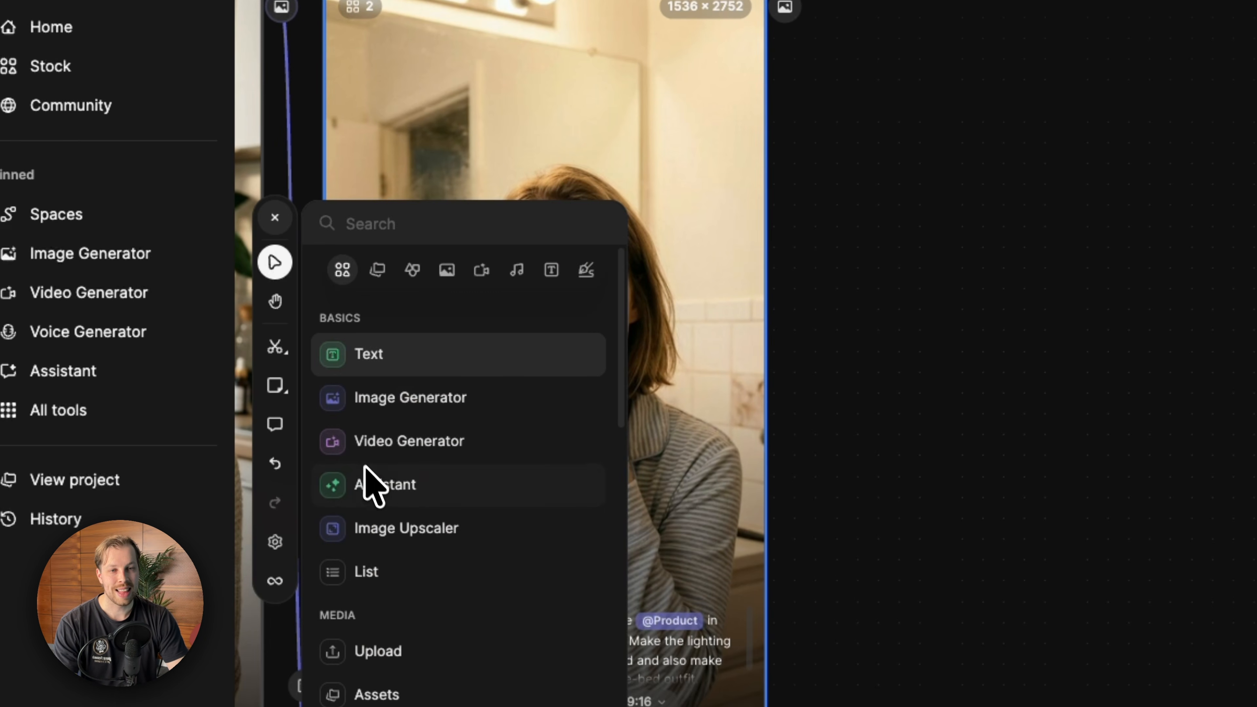
{"action": "scroll", "coordinate": [775, 237], "scroll_direction": "right", "scroll_amount": 5}
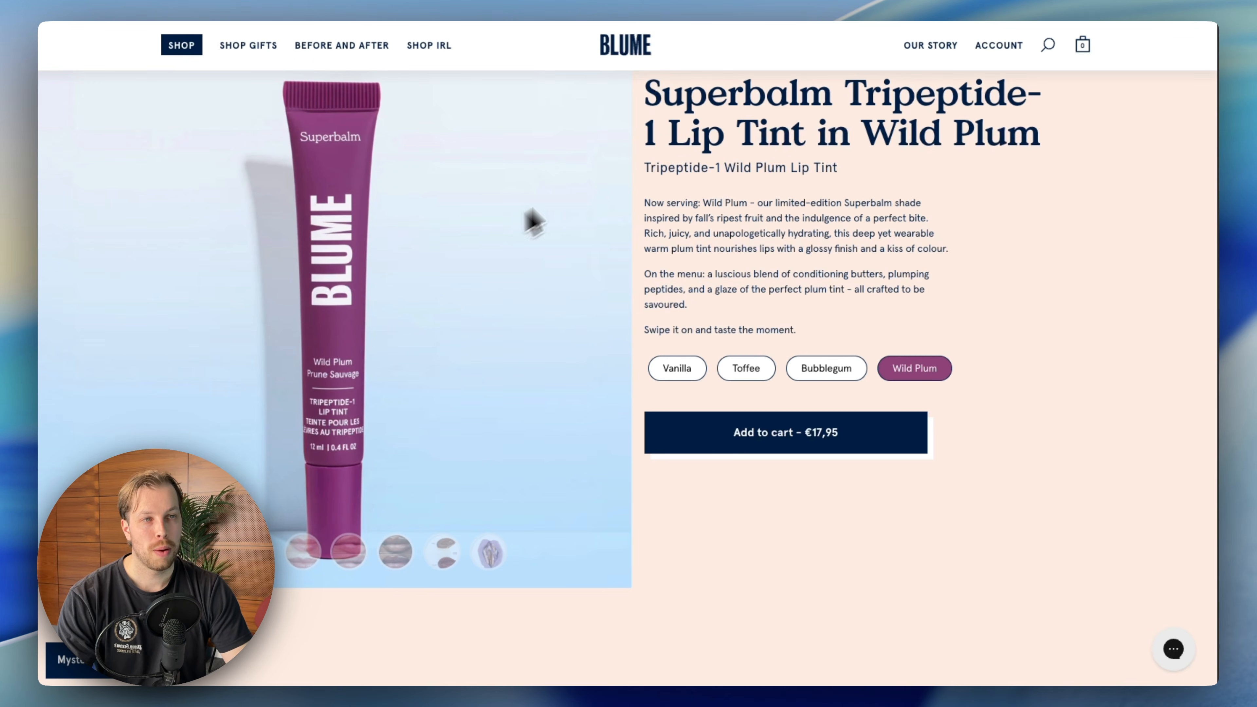
{"action": "scroll", "coordinate": [536, 296], "scroll_direction": "up", "scroll_amount": 2}
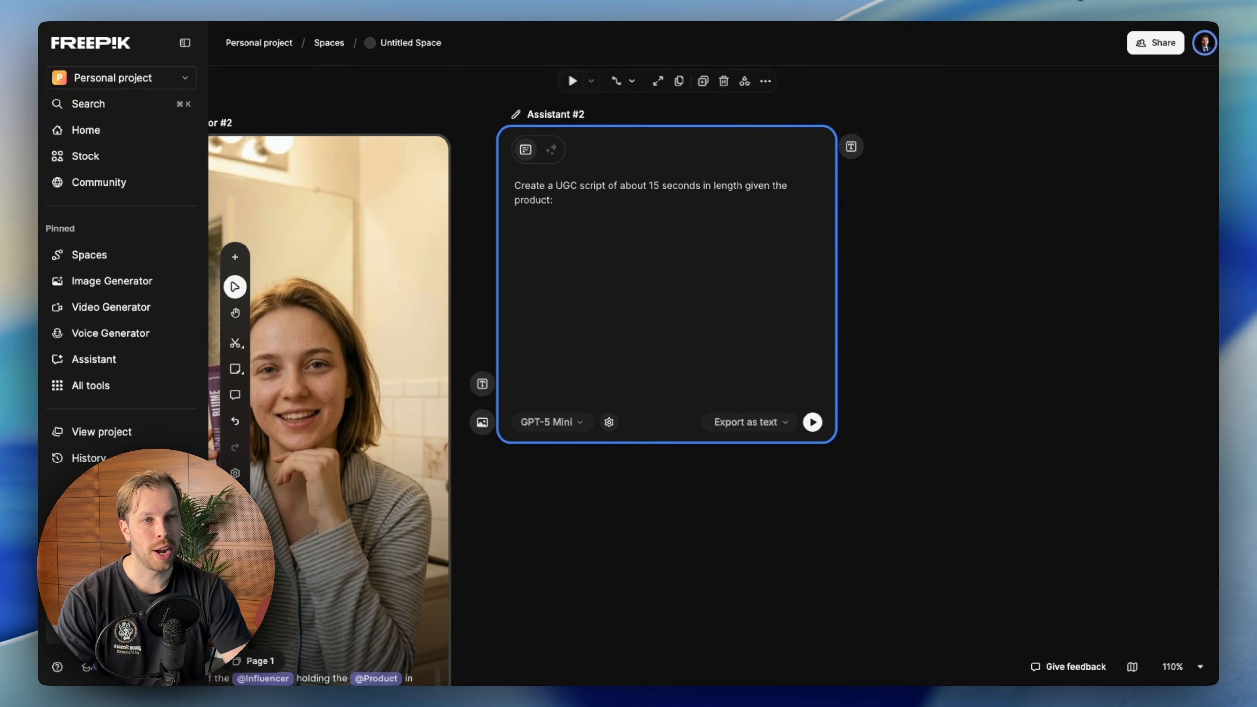
{"action": "type", "text": "https://www.blume.com/products/superbalm-tripeptide-1-lip-tint-in-plum"}
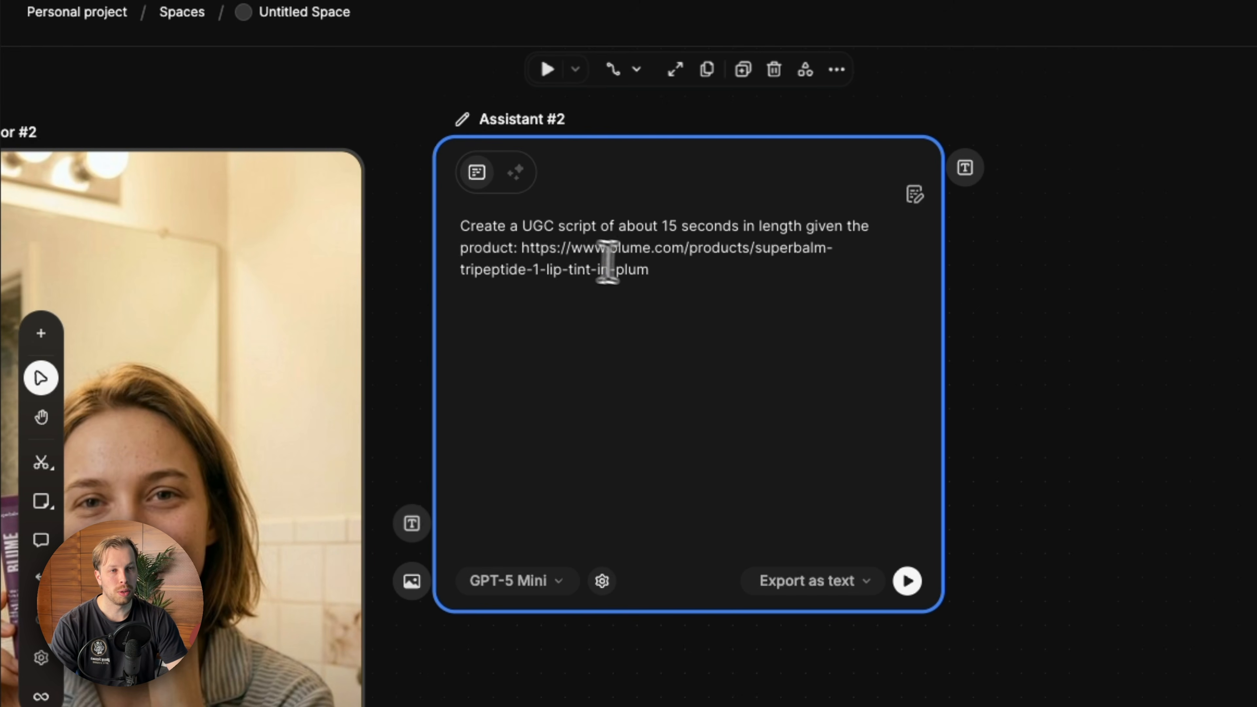
{"action": "left_click_drag", "start_coordinate": [665, 267], "coordinate": [539, 253]}
Extend the script prompt: read the product page, sound authentic and honest like a genuine recommendation for a friend, and format the result for an AI video generator.
{"action": "left_click", "coordinate": [703, 286]}
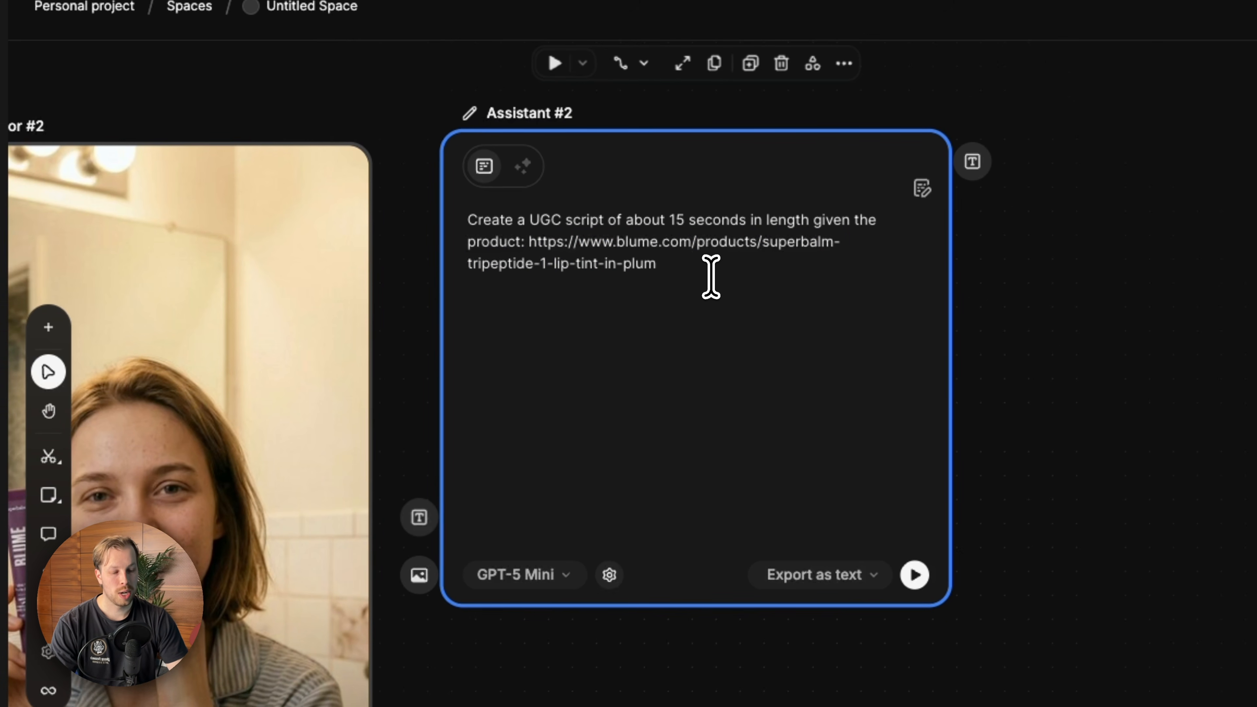
{"action": "type", "text": "Read the product page to learn what the product is and make the ad sound authentic, and honest. Like it's just a genuine recommendation for a friend."}
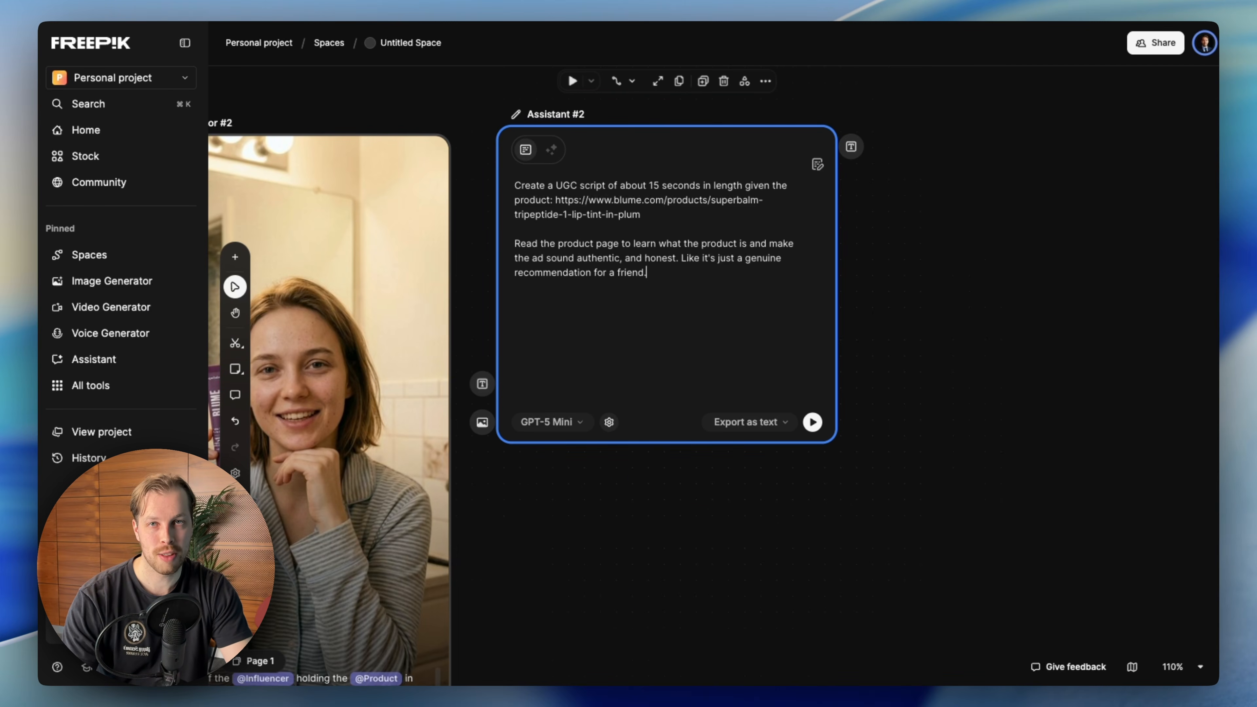
{"action": "key", "text": "Return"}
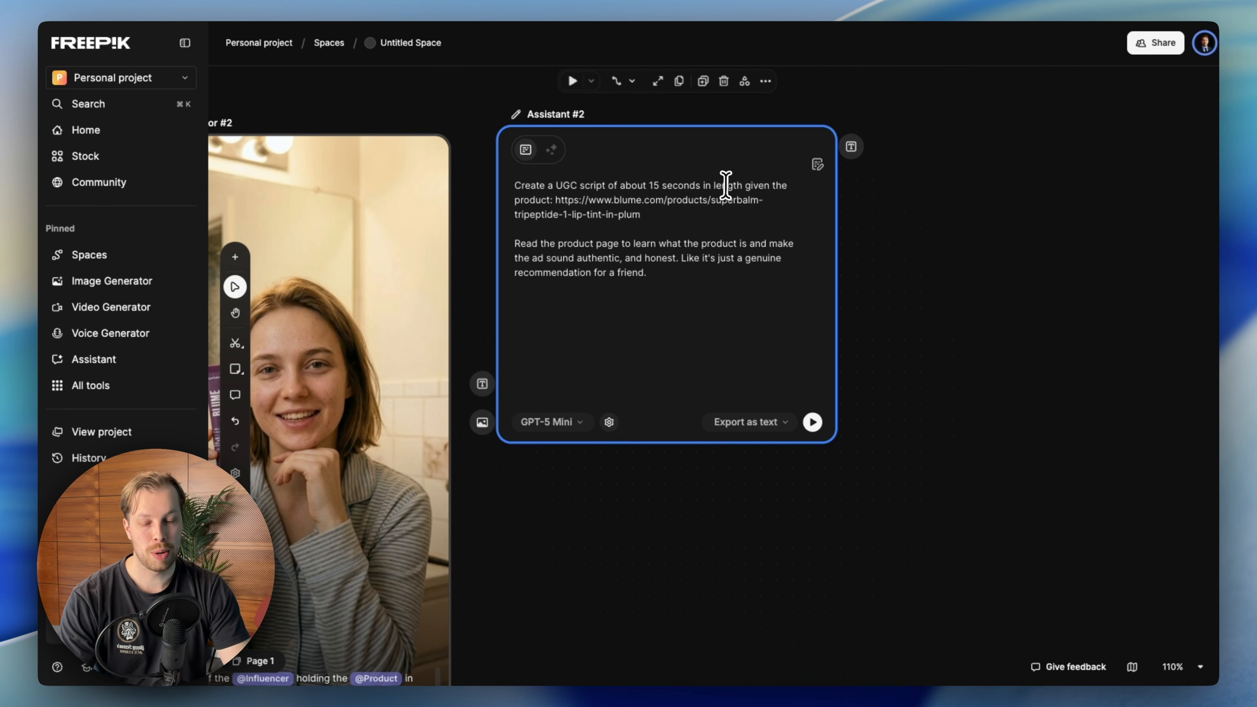
{"action": "type", "text": "Format the result in a way that I can send it directly to an AI video generator."}
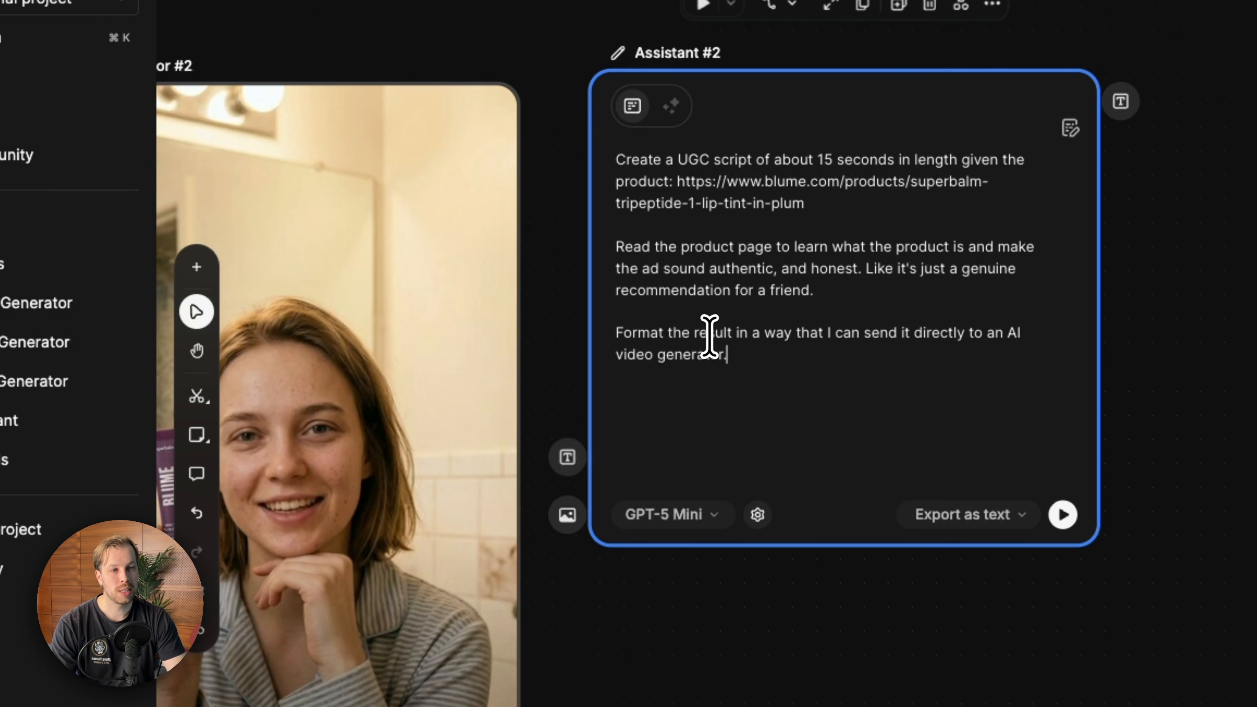
{"action": "key", "text": "super+a"}
{"action": "left_click", "coordinate": [762, 347]}
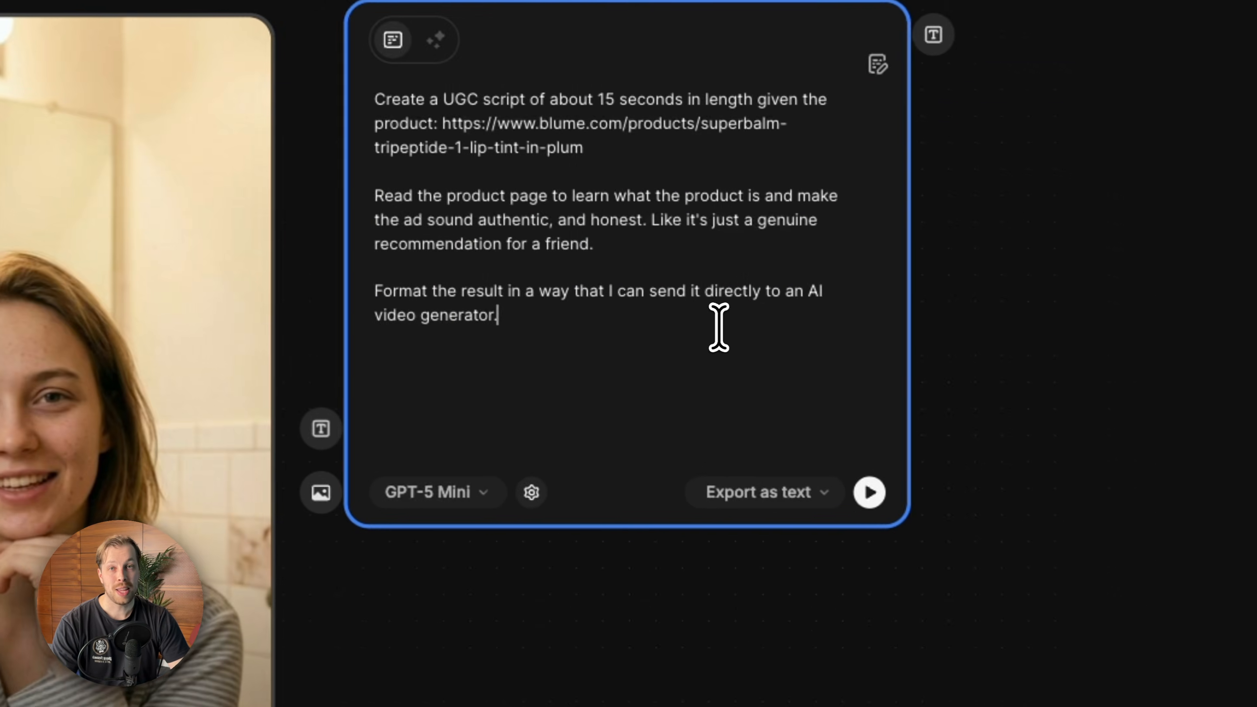
Add an instruction to precede the short script with "Create a UGC-style video where the influencer says:..." and replace the dots with the script.
{"action": "key", "text": "Return"}
{"action": "key", "text": "Return"}
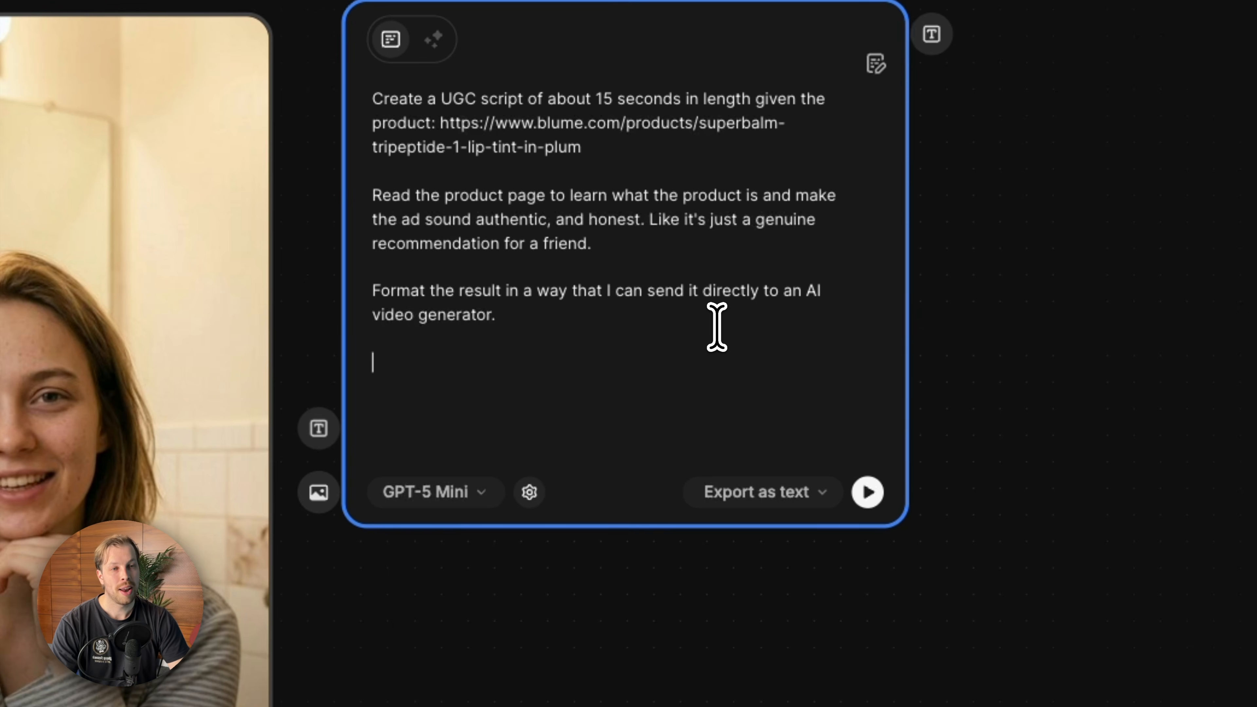
{"action": "type", "text": "So basically, before the short script, just say \"Create a UGC-style video where the influencer says:...\" And then replace the dots with the script."}
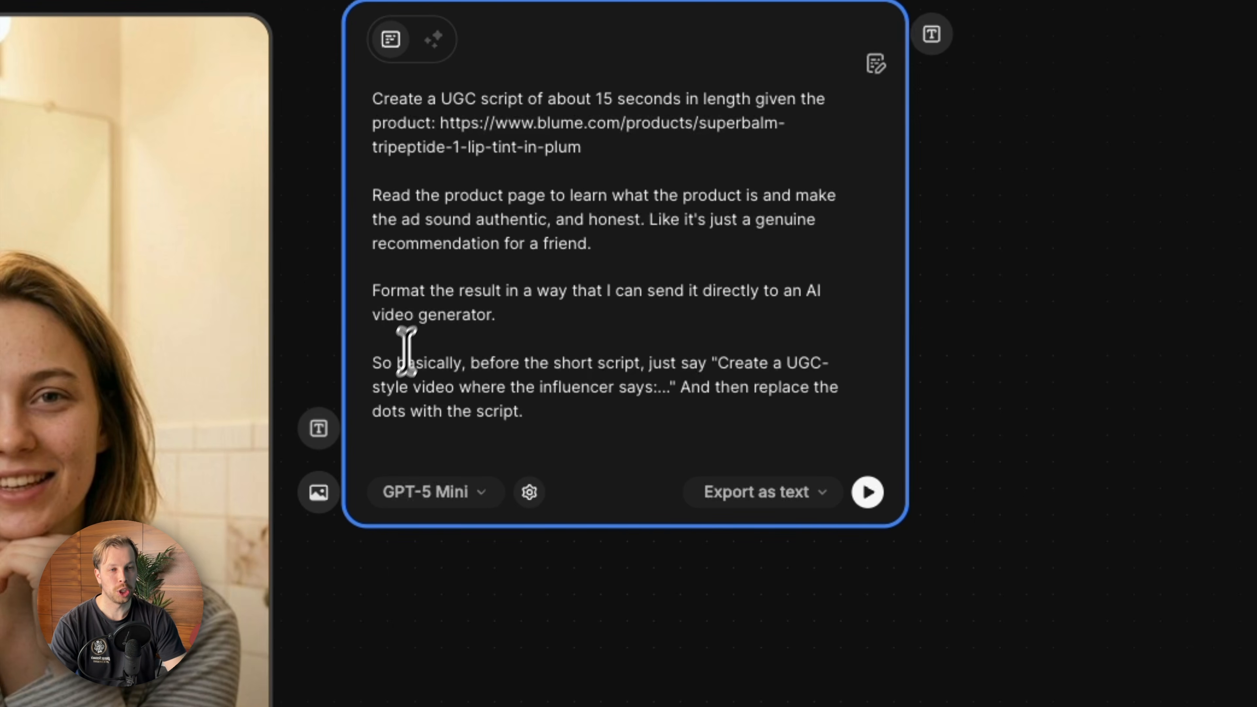
{"action": "left_click_drag", "start_coordinate": [478, 367], "coordinate": [618, 365]}
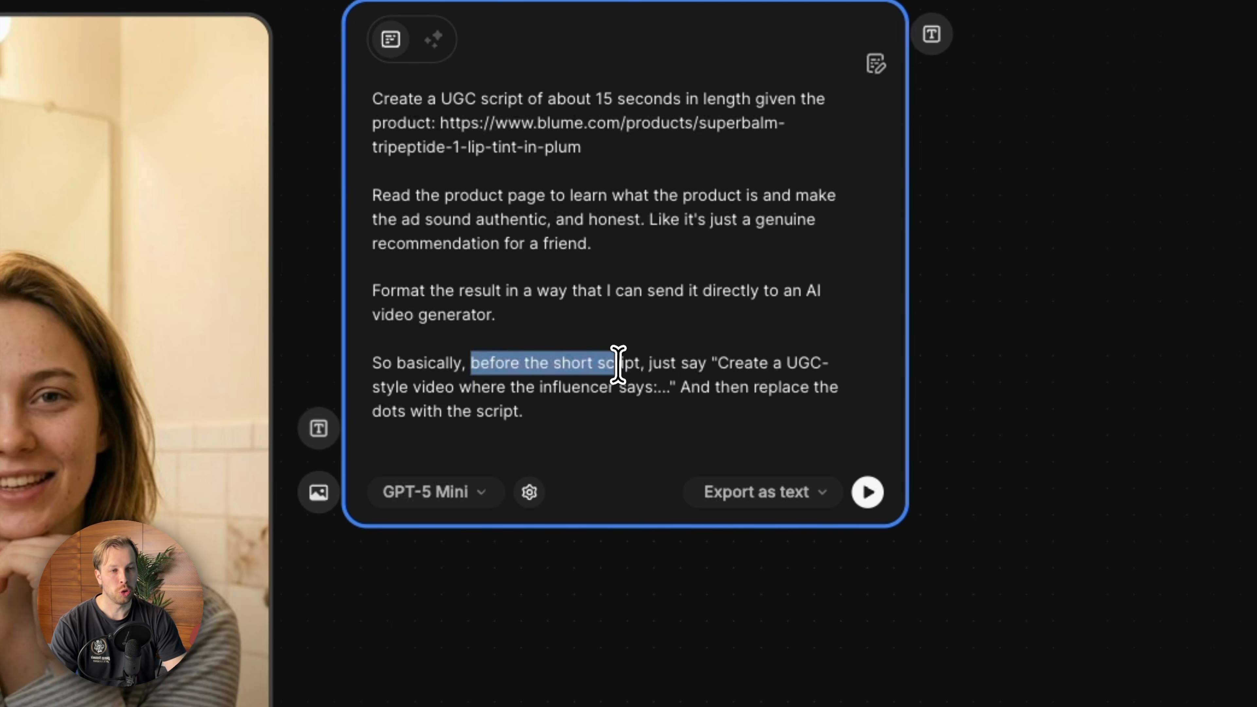
{"action": "left_click", "coordinate": [645, 364]}
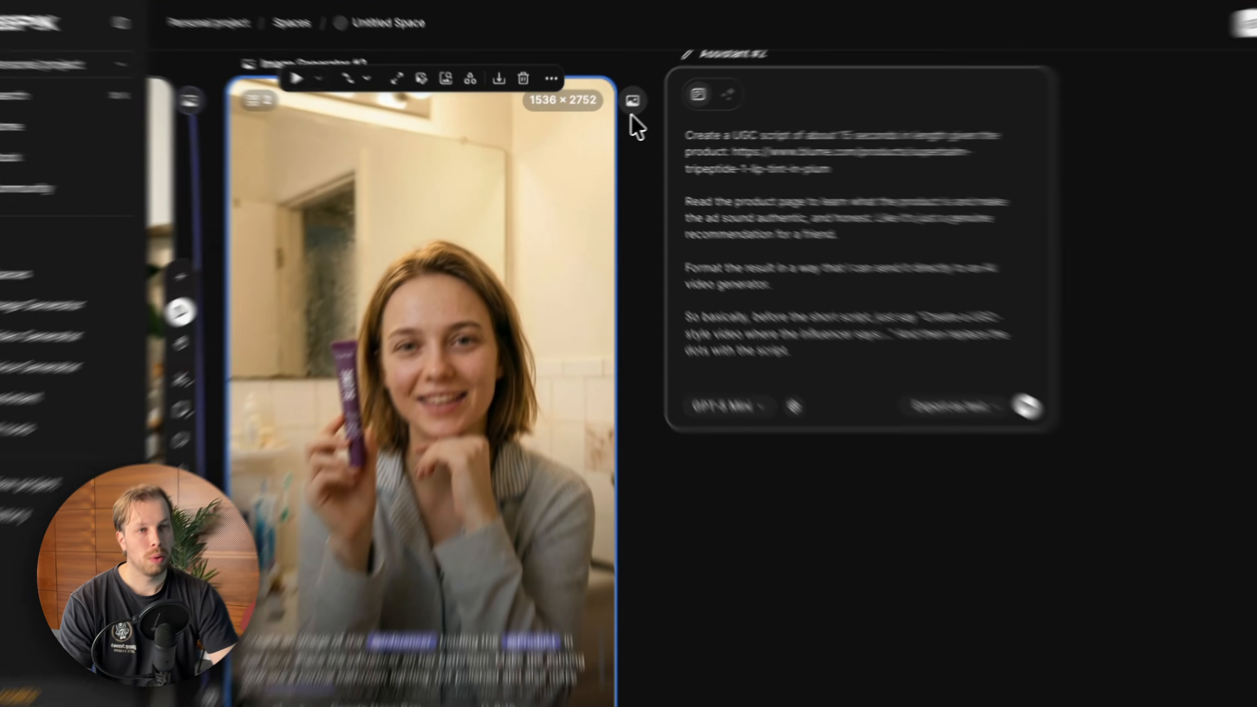
Connect Image Generator #2's image output to Assistant #2's image input and run the assistant.
{"action": "left_click_drag", "start_coordinate": [615, 109], "coordinate": [691, 167]}
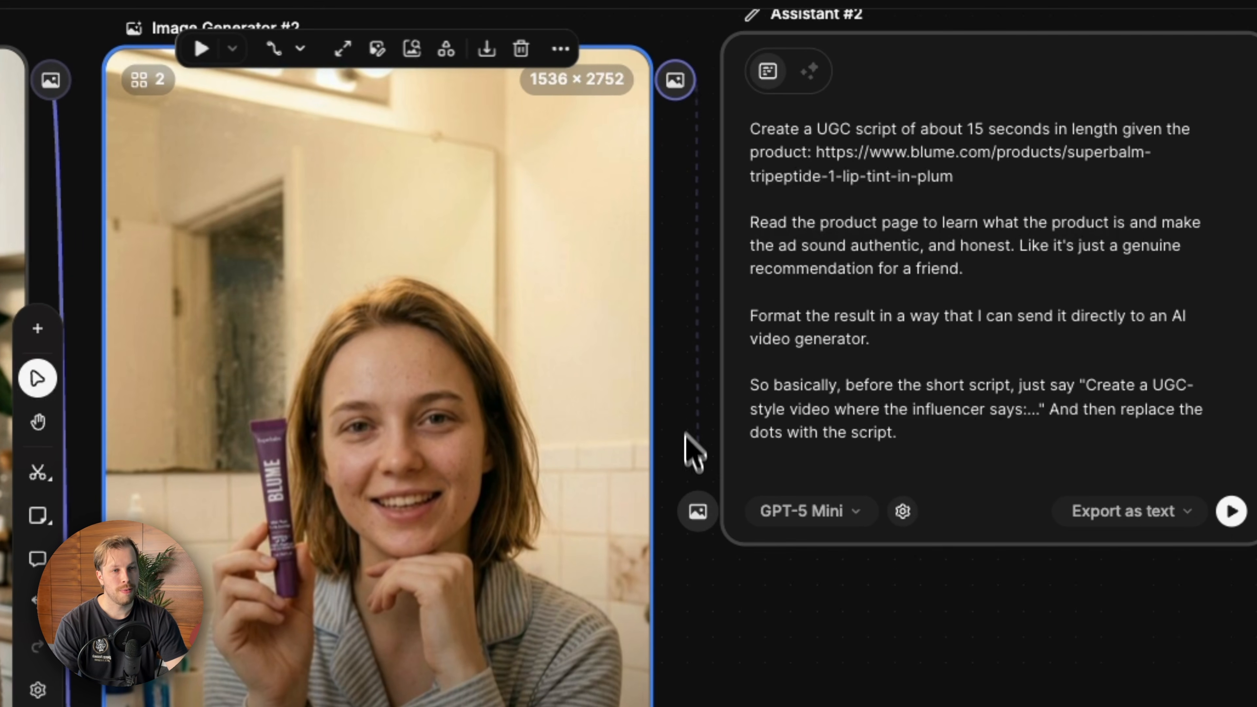
{"action": "left_click_drag", "start_coordinate": [698, 510], "coordinate": [698, 511]}
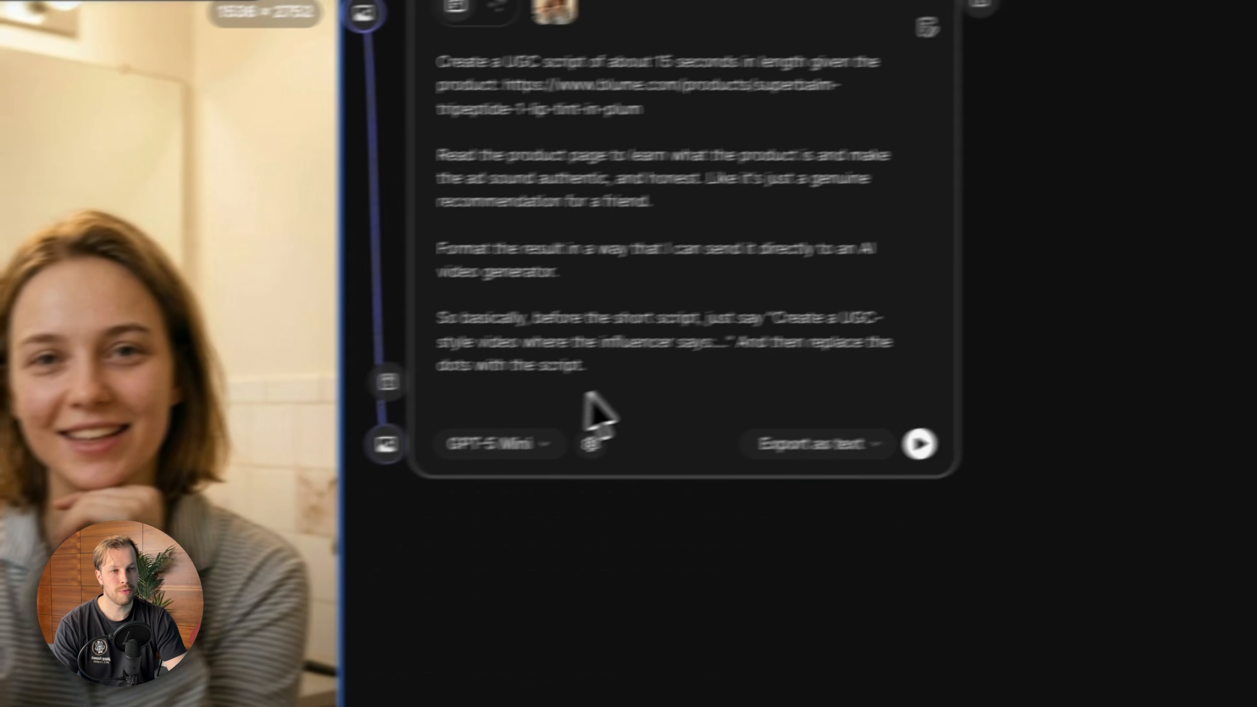
{"action": "left_click_drag", "start_coordinate": [598, 381], "coordinate": [460, 131]}
{"action": "left_click", "coordinate": [618, 443]}
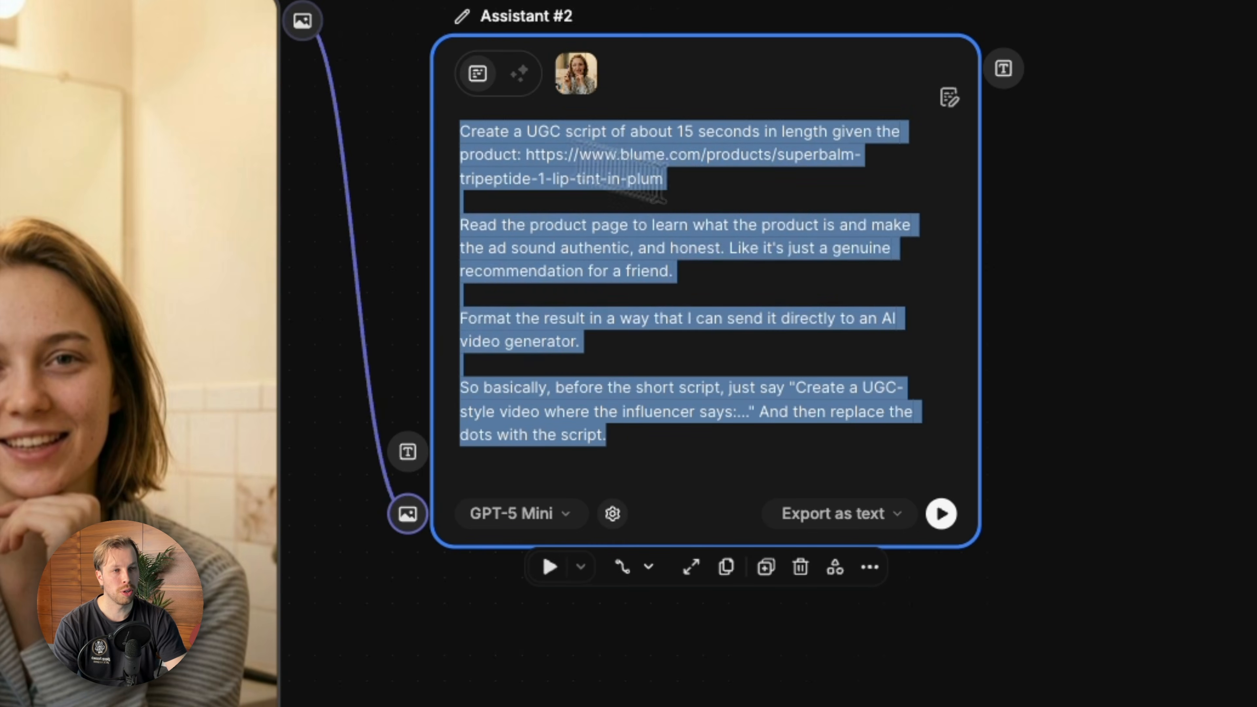
{"action": "left_click", "coordinate": [801, 224]}
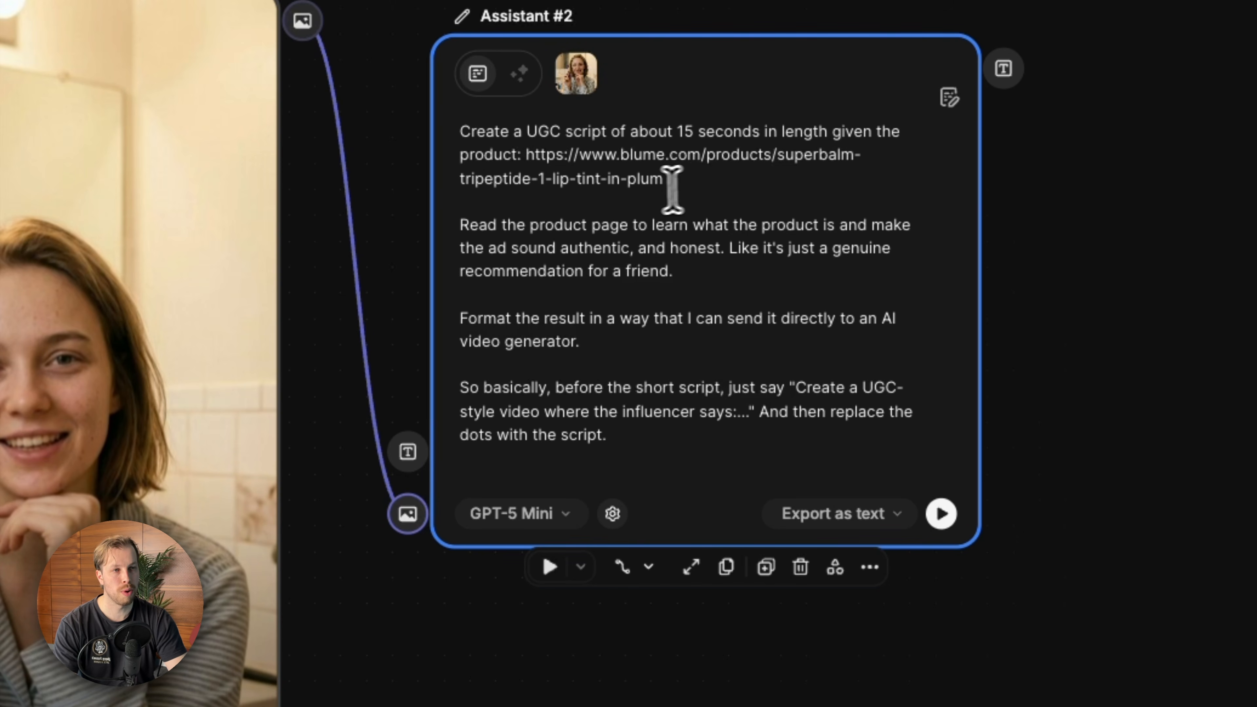
{"action": "left_click", "coordinate": [941, 515]}
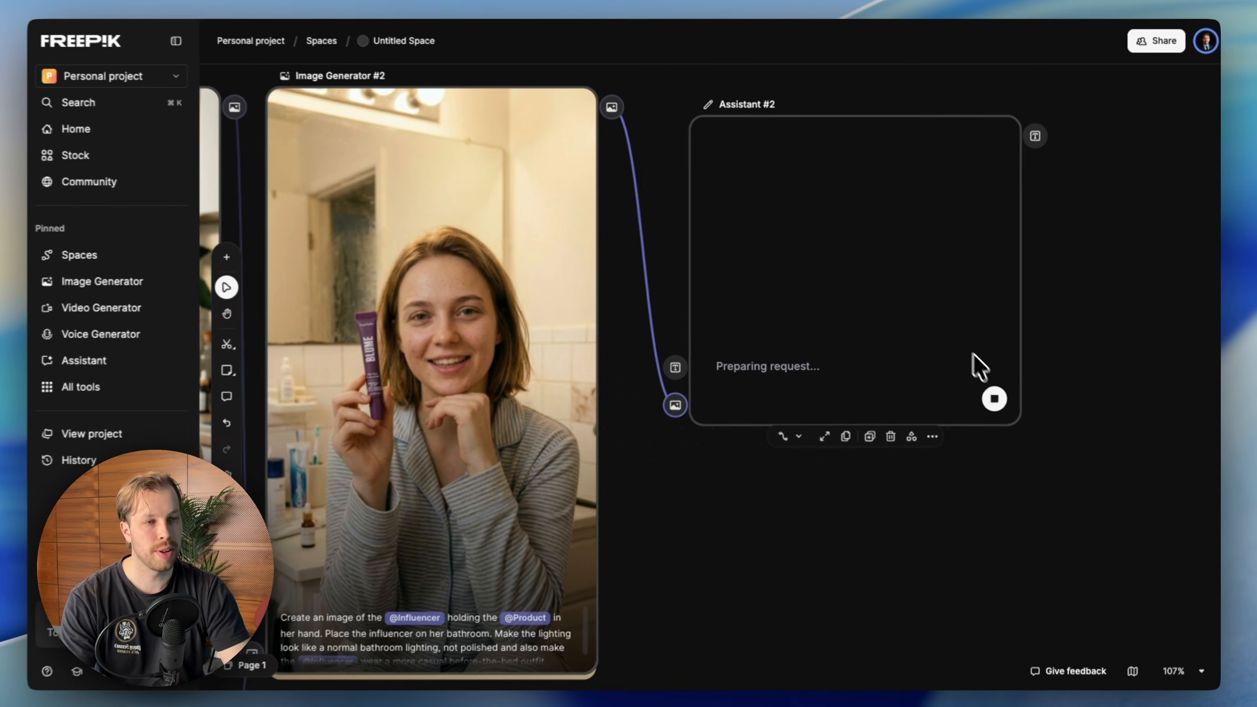
Examine the script generated by Assistant #2 alongside the Influencer and Image Generator #2 images.
{"action": "scroll", "coordinate": [967, 348], "scroll_direction": "right", "scroll_amount": 2}
{"action": "scroll", "coordinate": [892, 317], "scroll_direction": "down", "scroll_amount": 1}
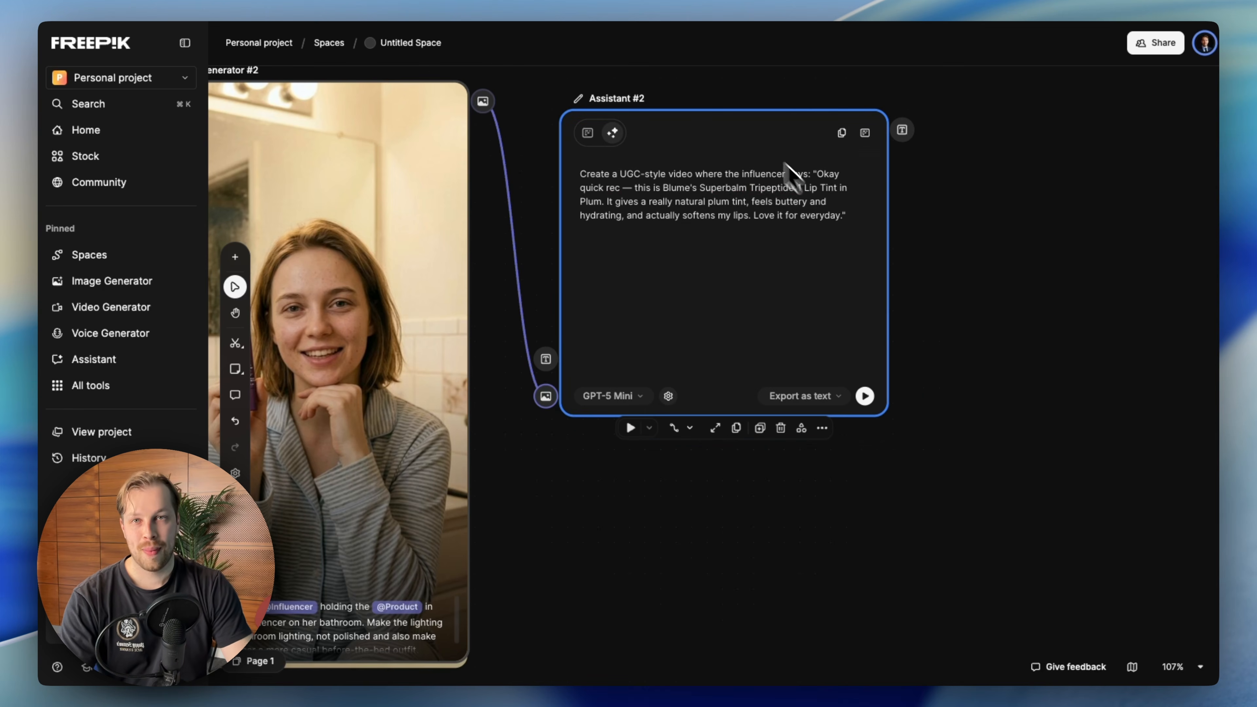
{"action": "triple_click", "coordinate": [673, 177]}
{"action": "left_click", "coordinate": [661, 182]}
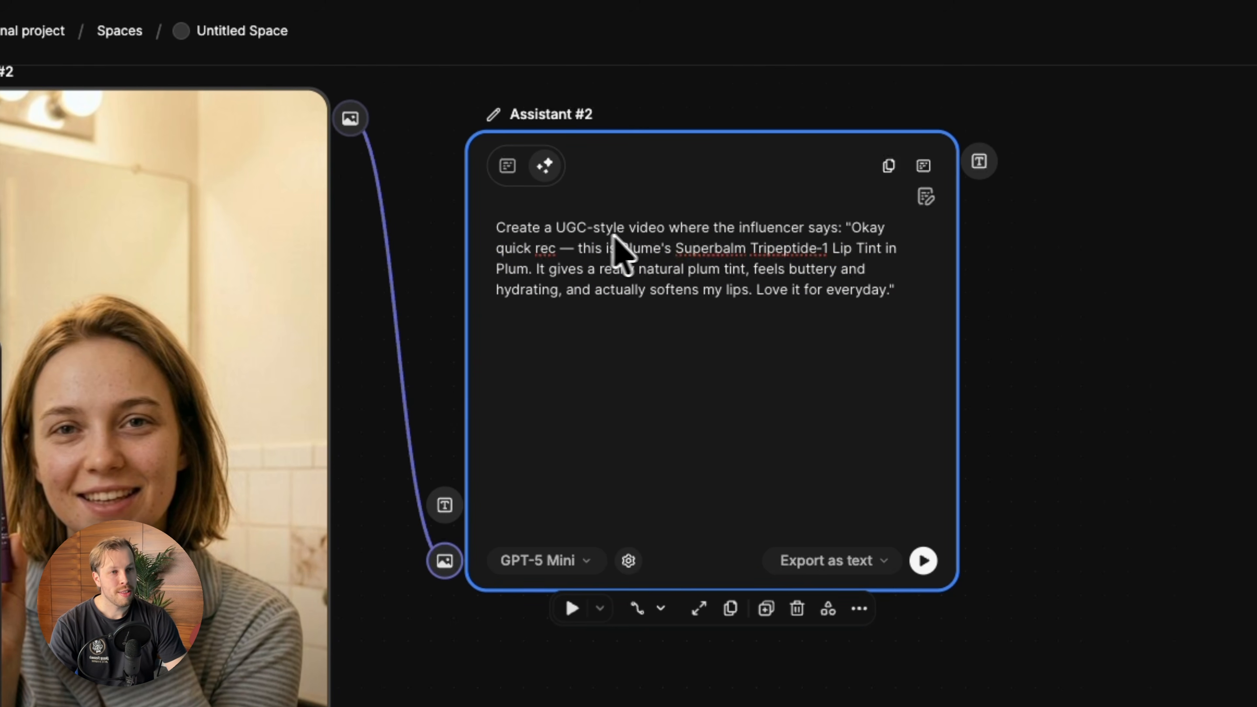
{"action": "scroll", "coordinate": [811, 248], "scroll_direction": "up", "scroll_amount": 3}
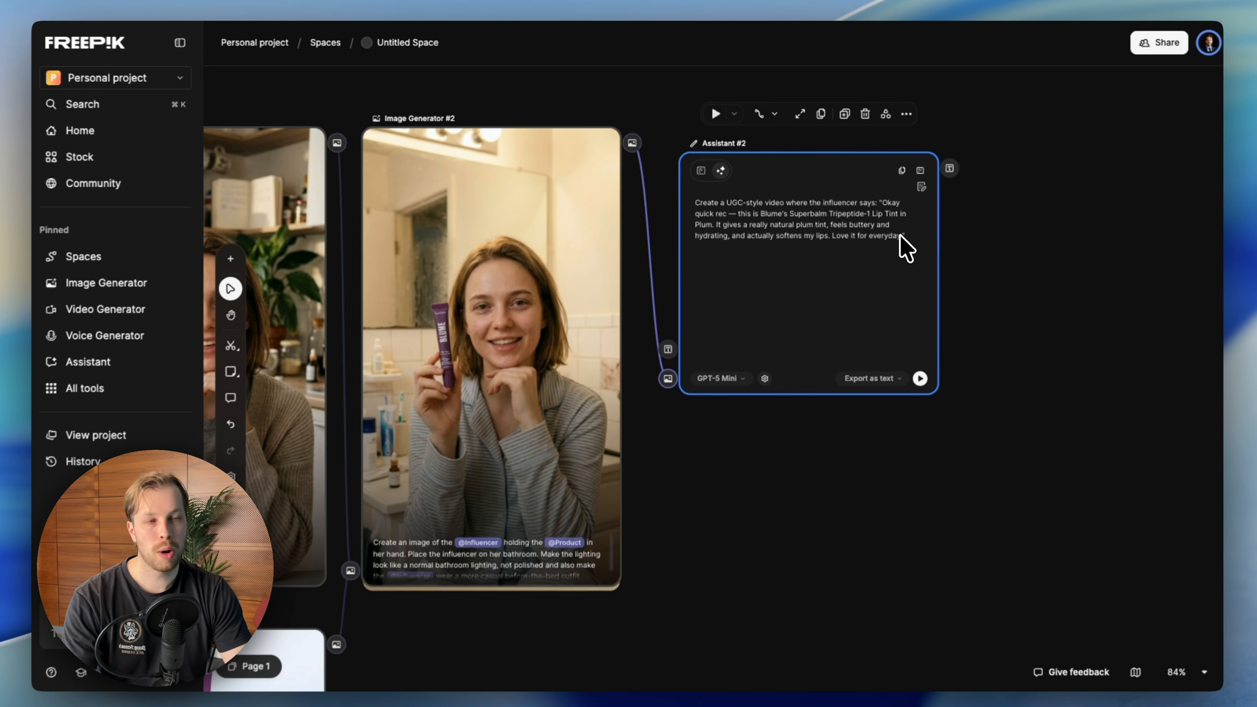
{"action": "scroll", "coordinate": [907, 248], "scroll_direction": "down", "scroll_amount": 5}
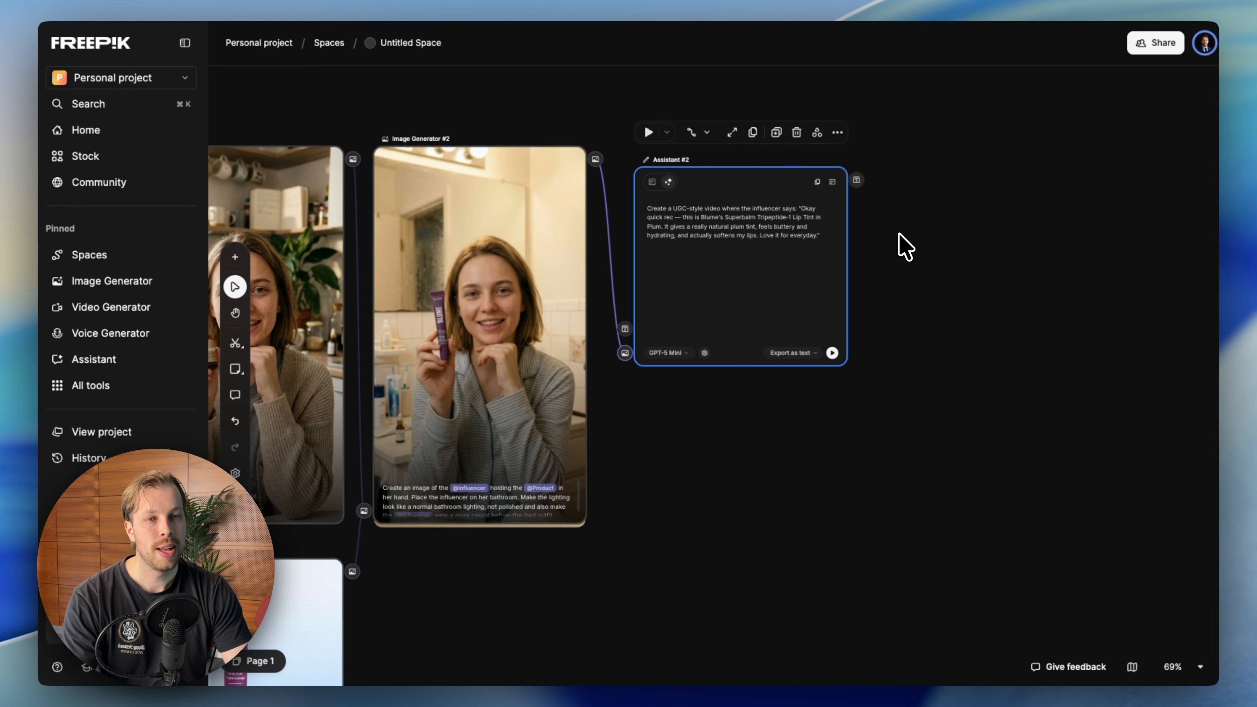
{"action": "scroll", "coordinate": [905, 248], "scroll_direction": "left", "scroll_amount": 3}
{"action": "scroll", "coordinate": [906, 247], "scroll_direction": "down", "scroll_amount": 2}
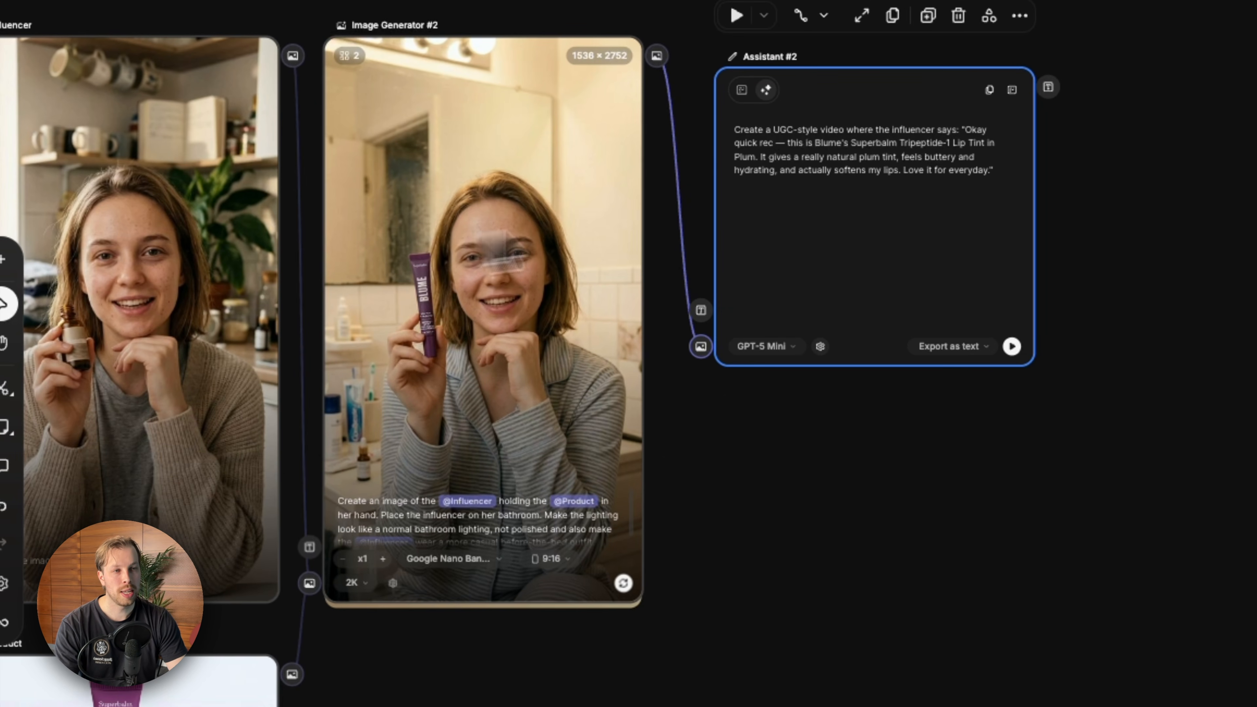
{"action": "triple_click", "coordinate": [940, 174]}
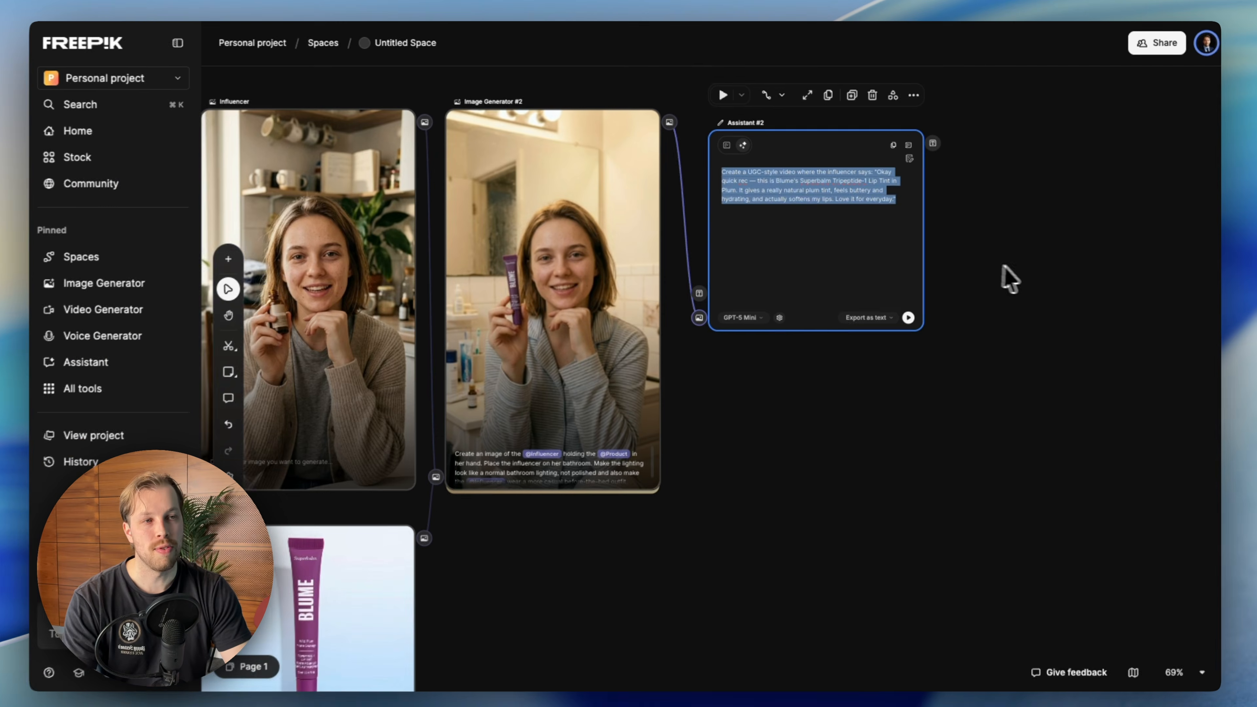
{"action": "left_click", "coordinate": [1030, 377]}
Add a Video Generator node fed by Assistant #2's text output.
{"action": "scroll", "coordinate": [1037, 378], "scroll_direction": "right", "scroll_amount": 5}
{"action": "left_click", "coordinate": [597, 246]}
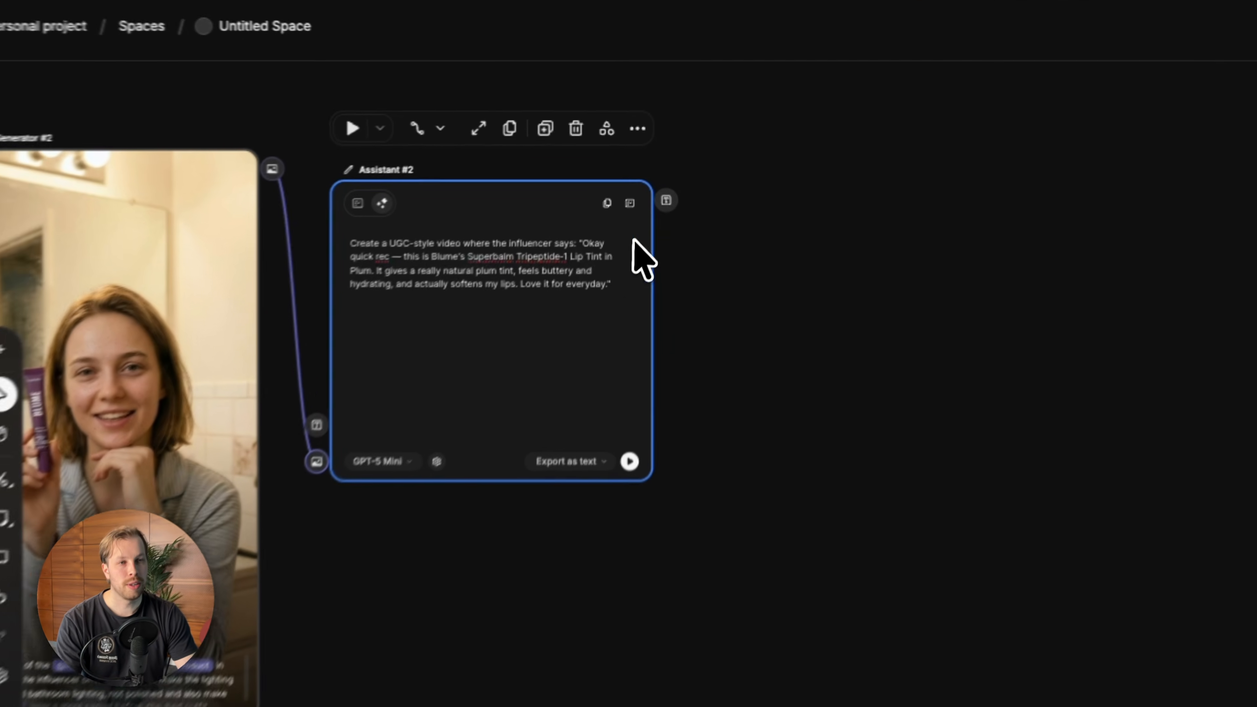
{"action": "left_click_drag", "start_coordinate": [666, 200], "coordinate": [816, 228]}
{"action": "left_click", "coordinate": [918, 359]}
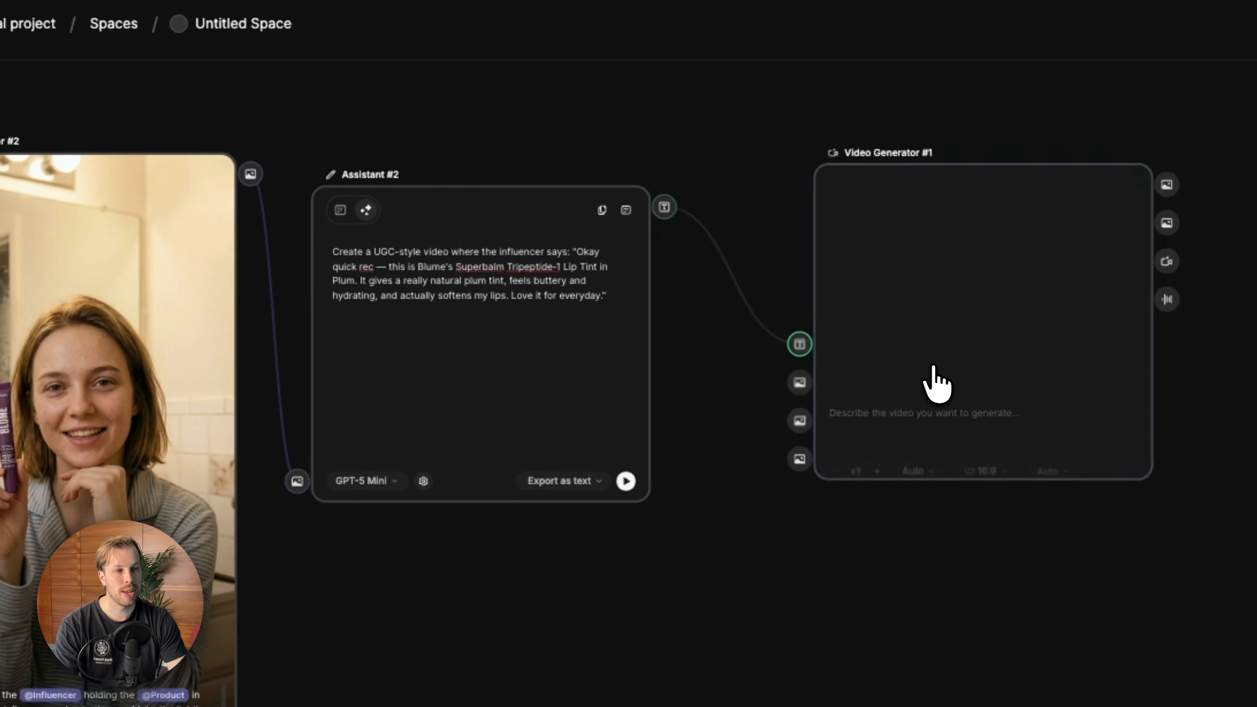
Connect Image Generator #2's image output to the first image input of Video Generator #1.
{"action": "scroll", "coordinate": [934, 370], "scroll_direction": "left", "scroll_amount": 6}
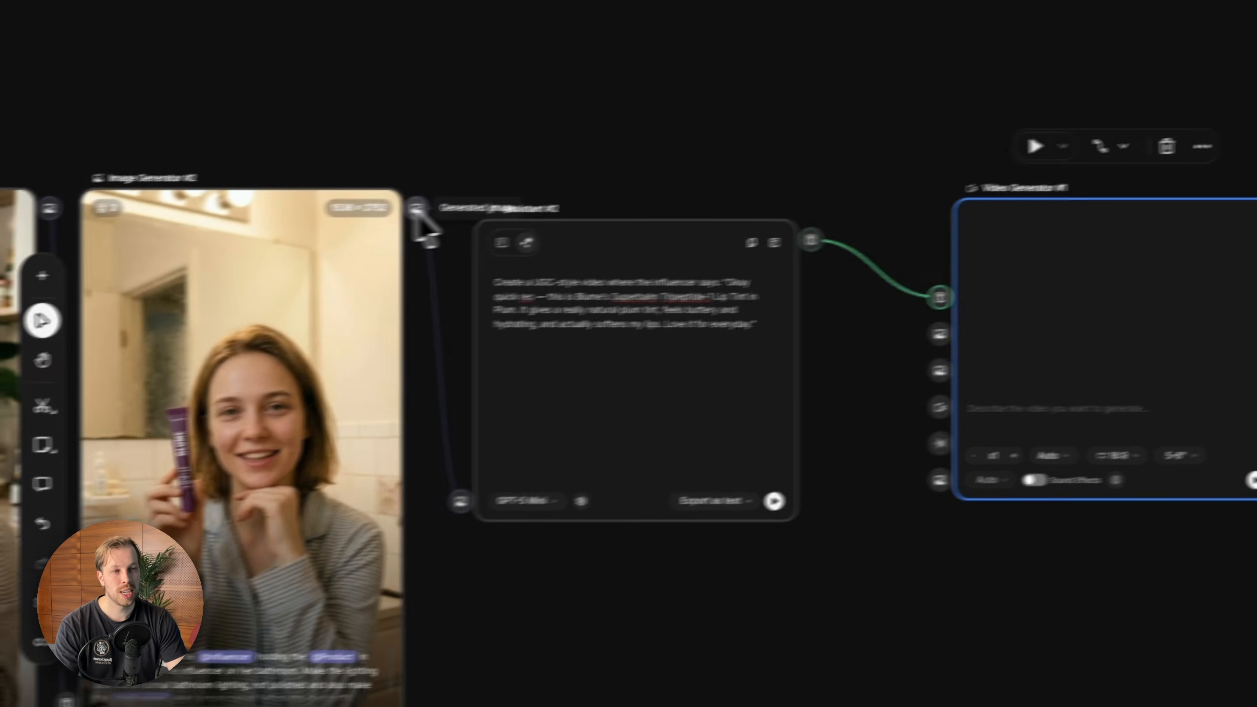
{"action": "left_click_drag", "start_coordinate": [682, 164], "coordinate": [1140, 338]}
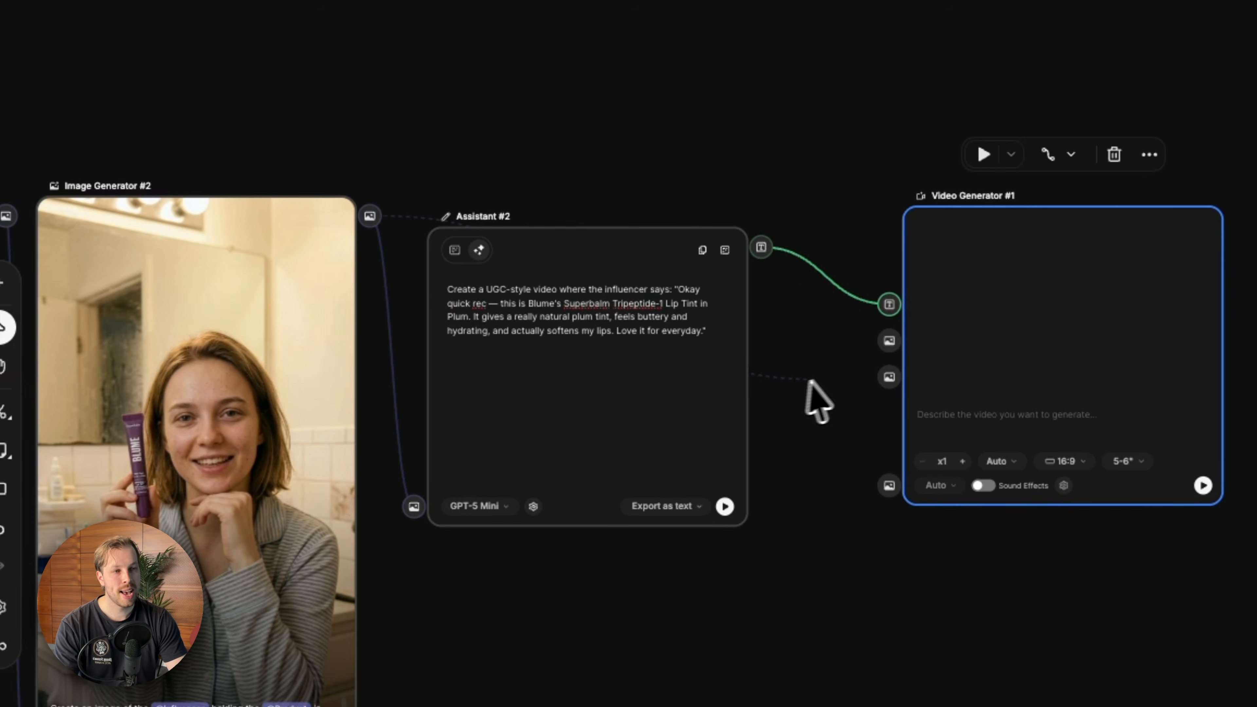
{"action": "left_click_drag", "start_coordinate": [891, 344], "coordinate": [890, 342]}
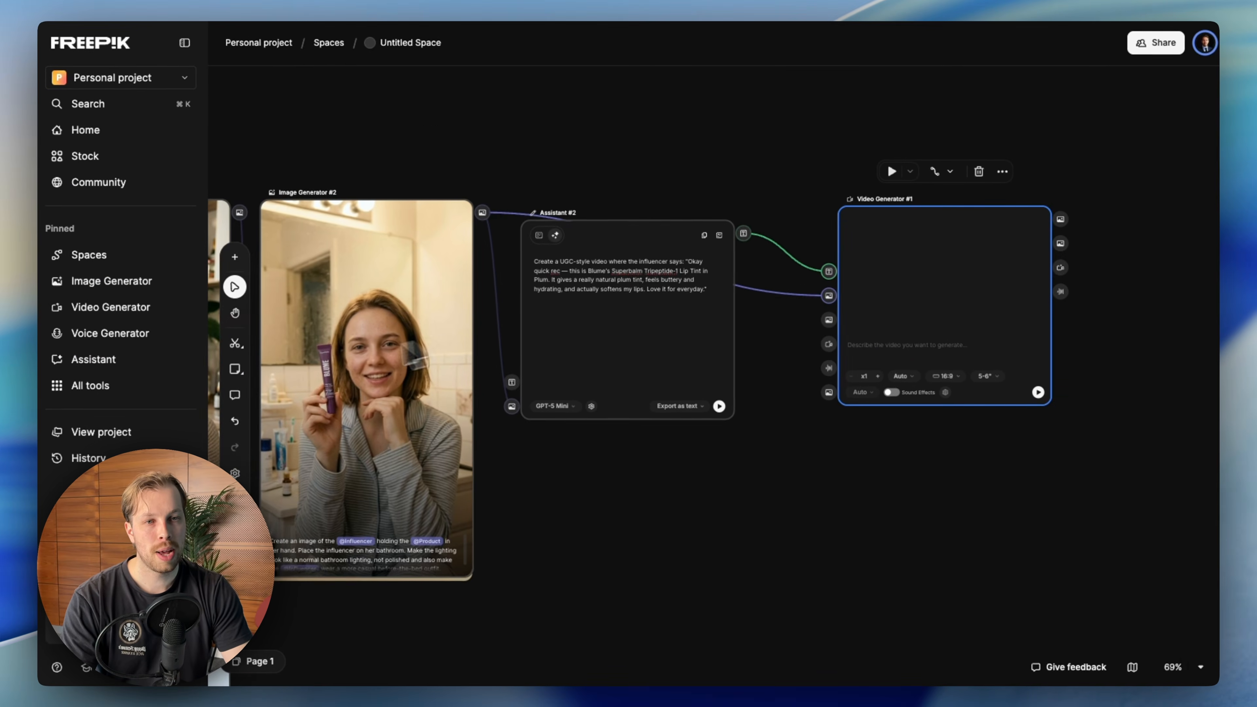
Review the bathroom image and the script feeding into Video Generator #1.
{"action": "scroll", "coordinate": [121, 447], "scroll_direction": "up", "scroll_amount": 3}
{"action": "scroll", "coordinate": [321, 377], "scroll_direction": "up", "scroll_amount": 1}
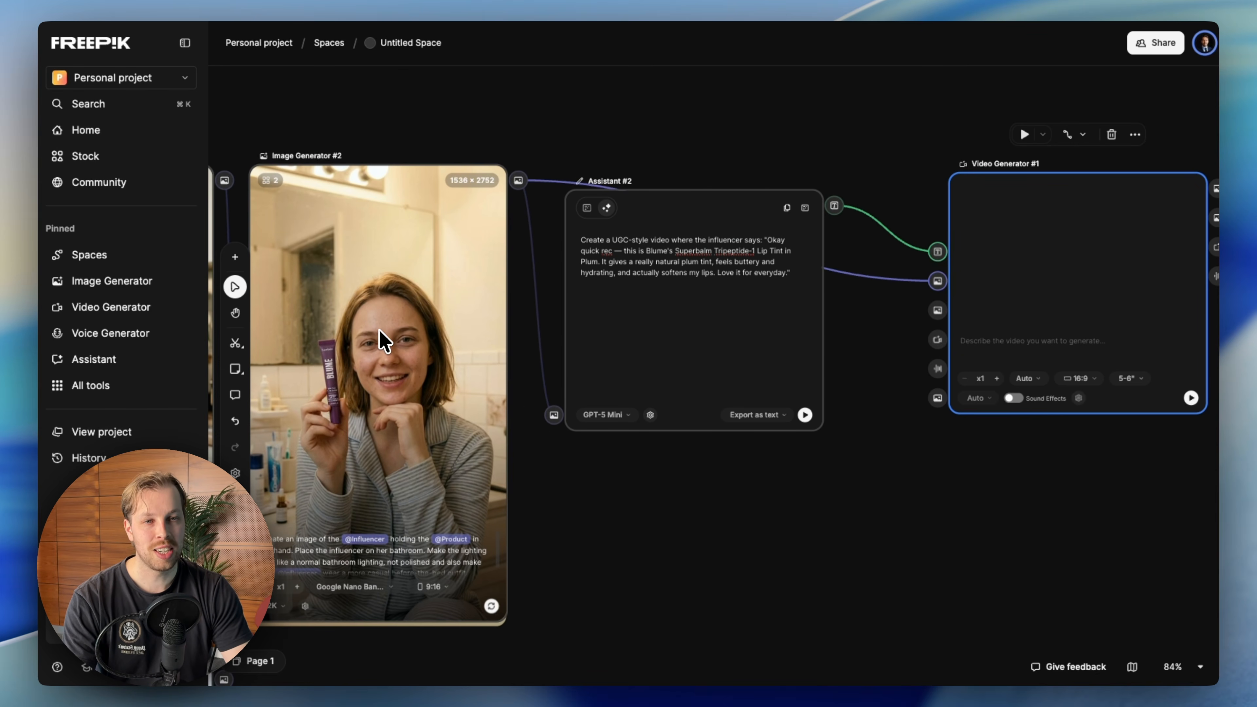
{"action": "left_click", "coordinate": [368, 365]}
{"action": "scroll", "coordinate": [396, 371], "scroll_direction": "right", "scroll_amount": 5}
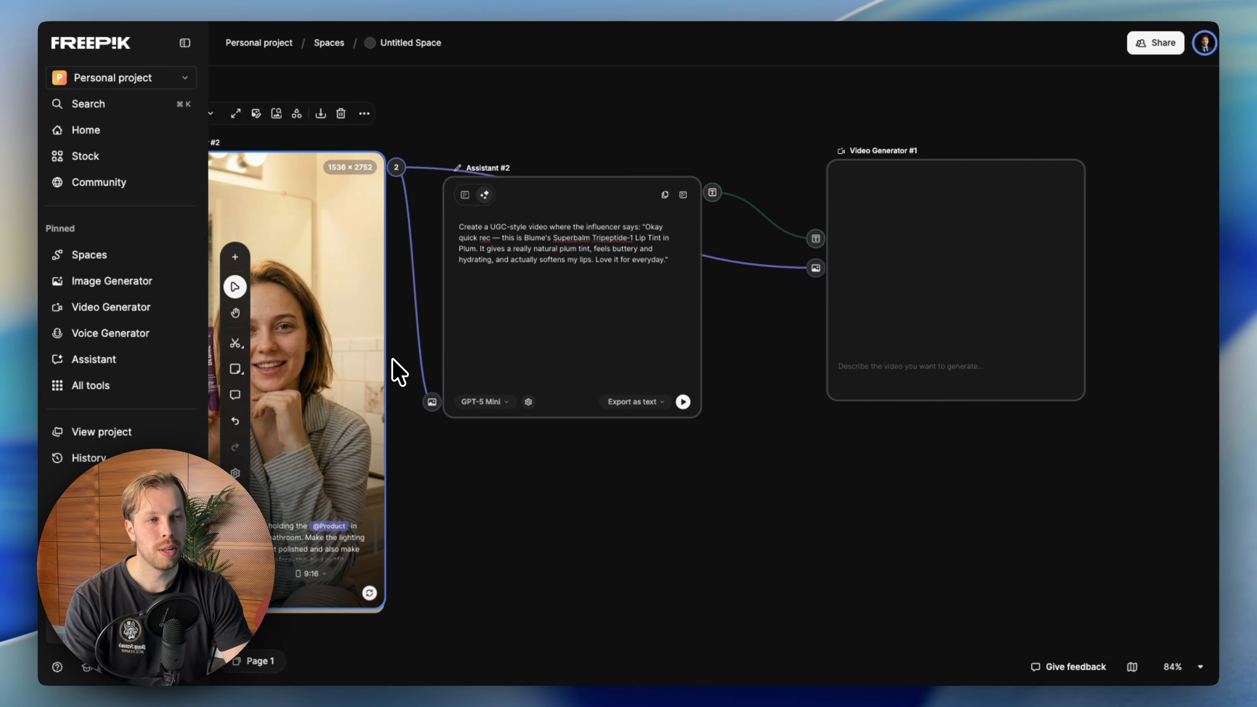
{"action": "left_click", "coordinate": [787, 263]}
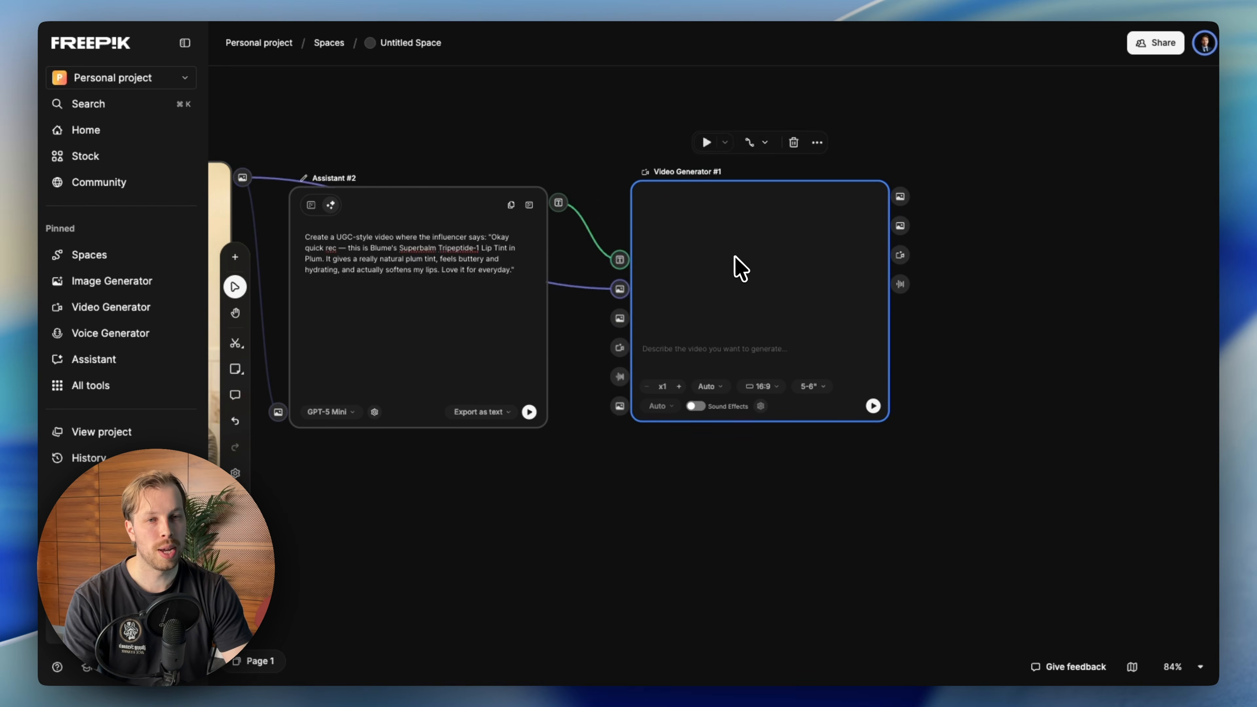
{"action": "scroll", "coordinate": [735, 267], "scroll_direction": "left", "scroll_amount": 5}
{"action": "scroll", "coordinate": [904, 241], "scroll_direction": "right", "scroll_amount": 7}
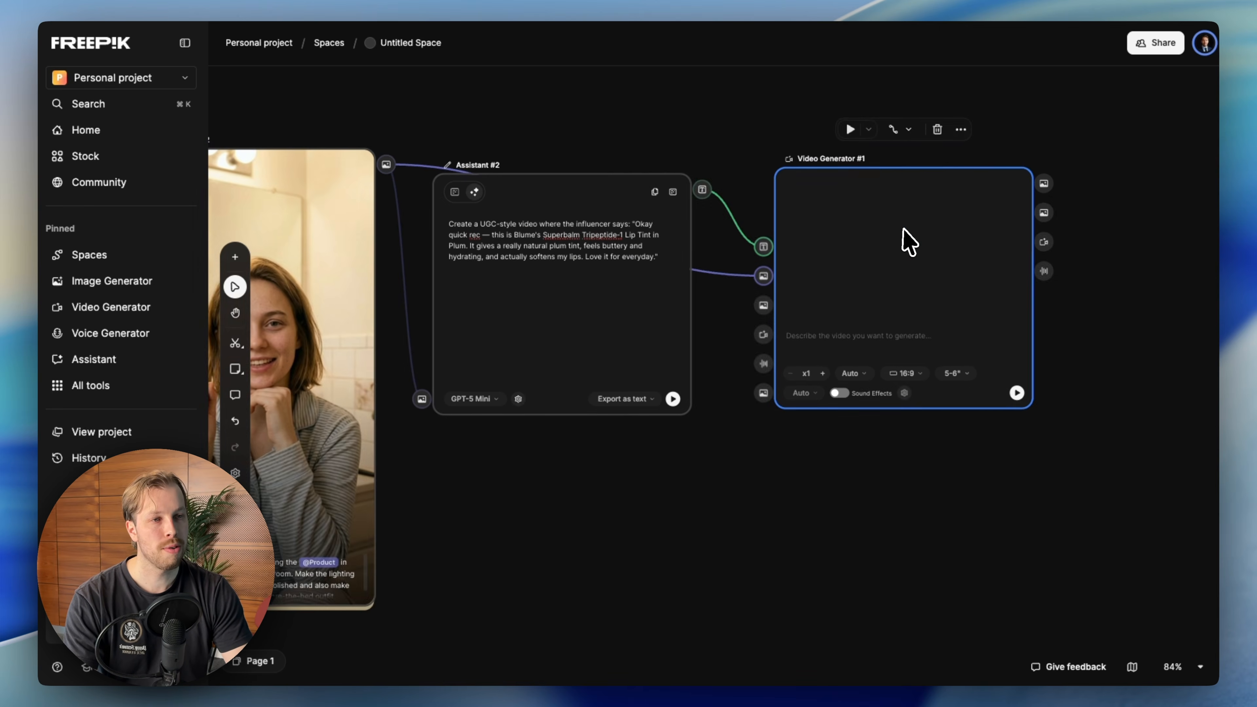
Set the video model of Video Generator #1 to Kling 3.0.
{"action": "scroll", "coordinate": [634, 225], "scroll_direction": "up", "scroll_amount": 3}
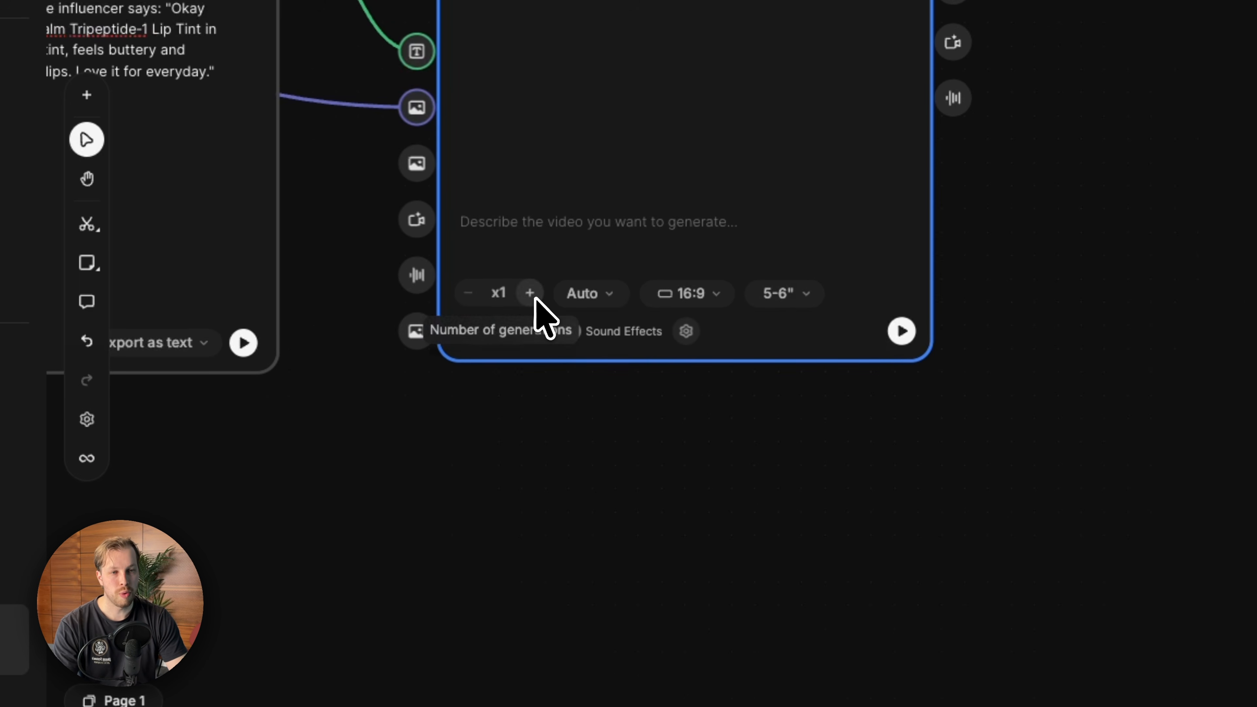
{"action": "left_click", "coordinate": [612, 296]}
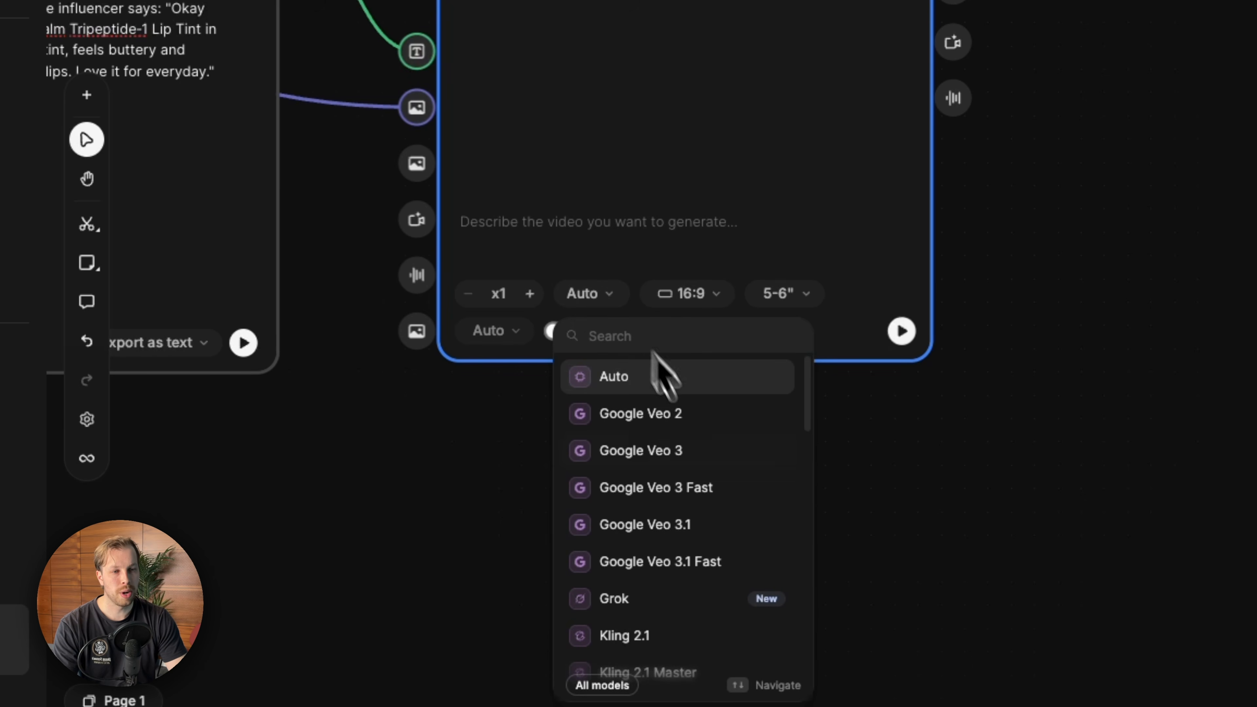
{"action": "scroll", "coordinate": [708, 471], "scroll_direction": "down", "scroll_amount": 3}
{"action": "scroll", "coordinate": [708, 472], "scroll_direction": "down", "scroll_amount": 7}
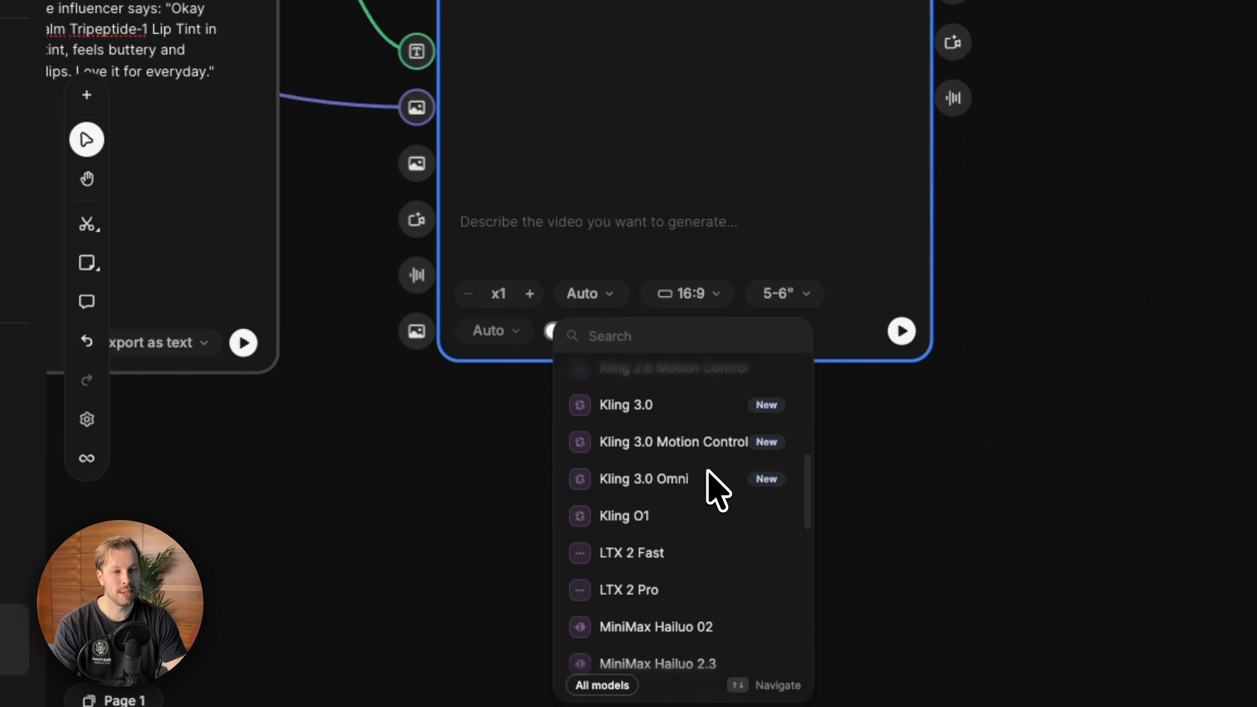
{"action": "scroll", "coordinate": [708, 472], "scroll_direction": "down", "scroll_amount": 6}
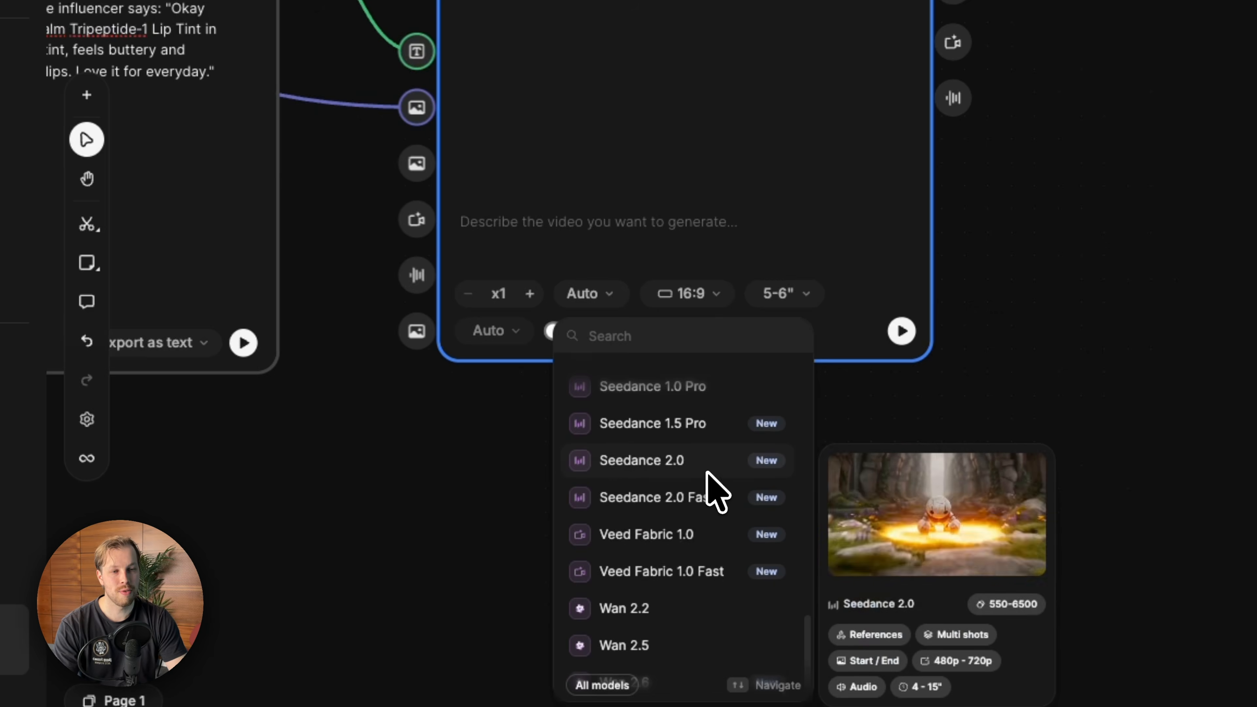
{"action": "scroll", "coordinate": [703, 475], "scroll_direction": "down", "scroll_amount": 1}
{"action": "scroll", "coordinate": [689, 468], "scroll_direction": "up", "scroll_amount": 8}
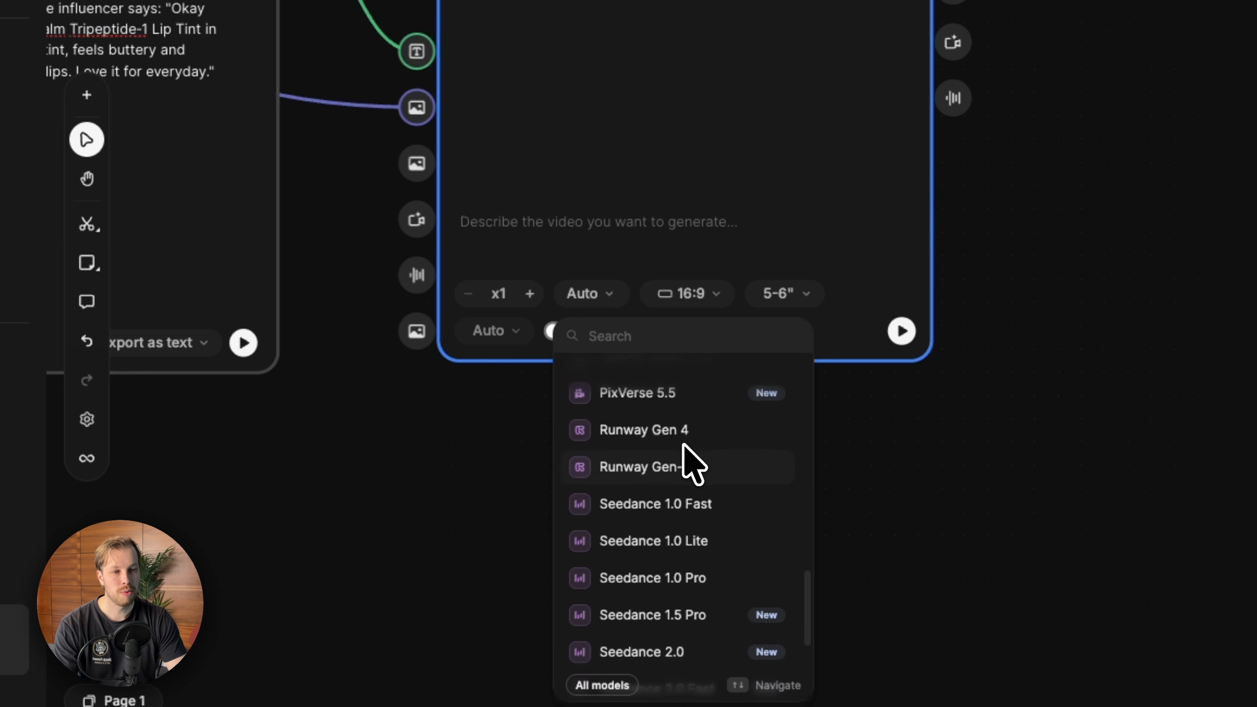
{"action": "scroll", "coordinate": [687, 446], "scroll_direction": "up", "scroll_amount": 8}
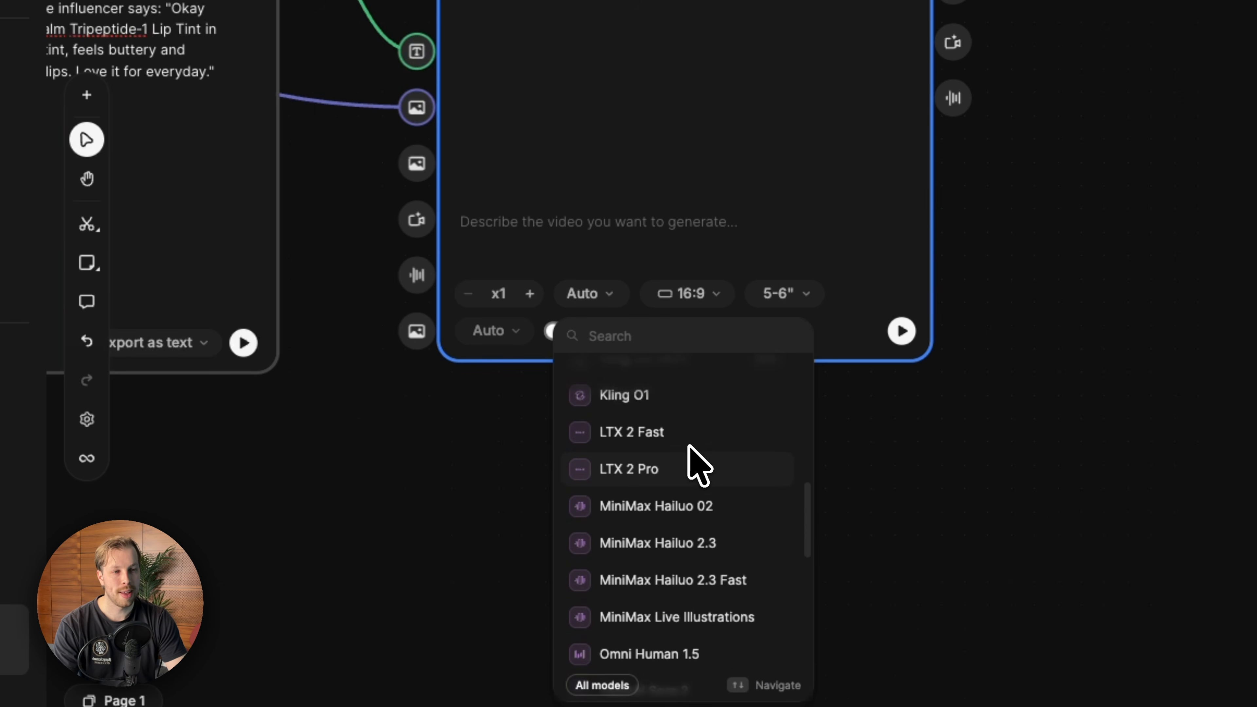
{"action": "mouse_move", "coordinate": [690, 447]}
{"action": "scroll", "coordinate": [690, 466], "scroll_direction": "down", "scroll_amount": 1}
{"action": "mouse_move", "coordinate": [692, 545]}
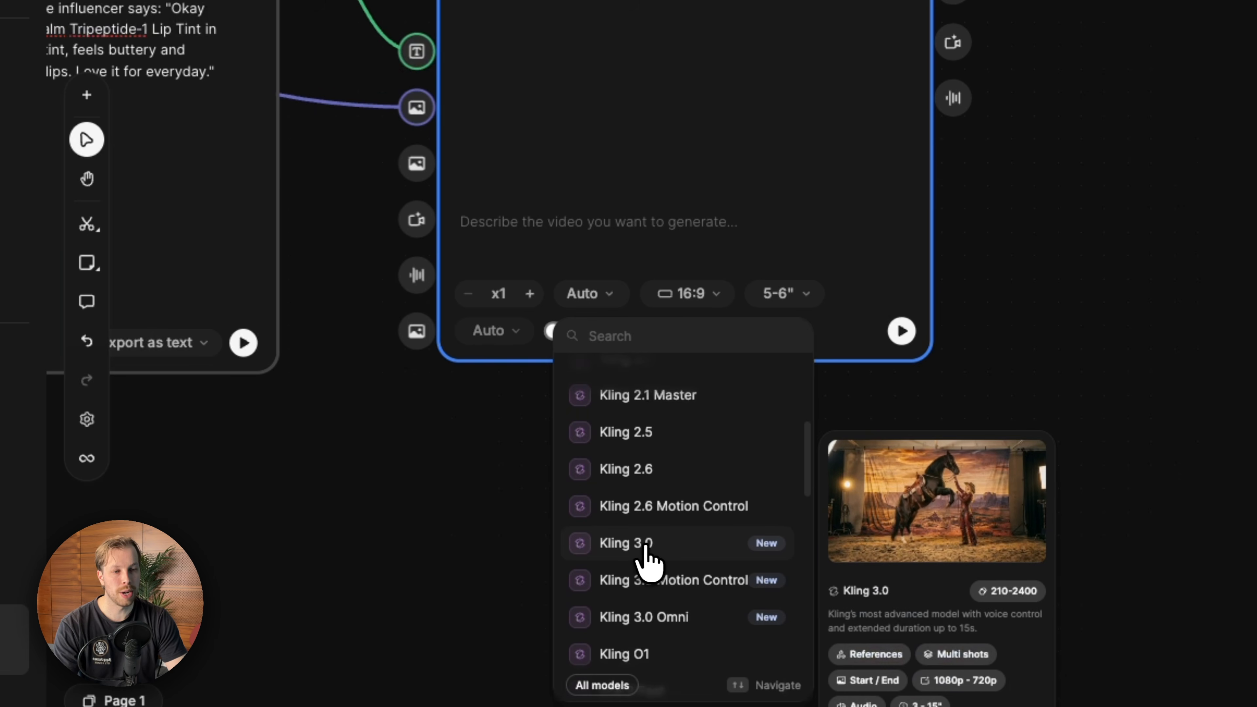
{"action": "left_click", "coordinate": [687, 544]}
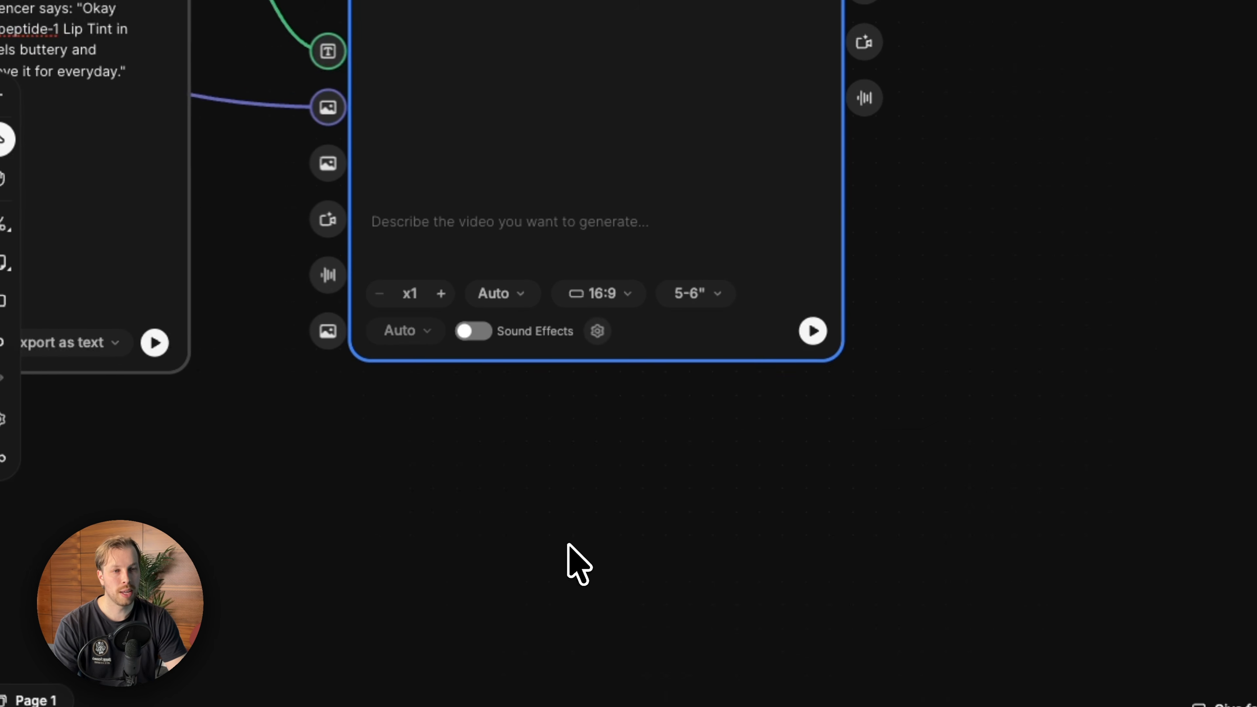
Set the video duration of Video Generator #1 to 15s.
{"action": "left_click", "coordinate": [712, 298]}
{"action": "scroll", "coordinate": [695, 569], "scroll_direction": "down", "scroll_amount": 3}
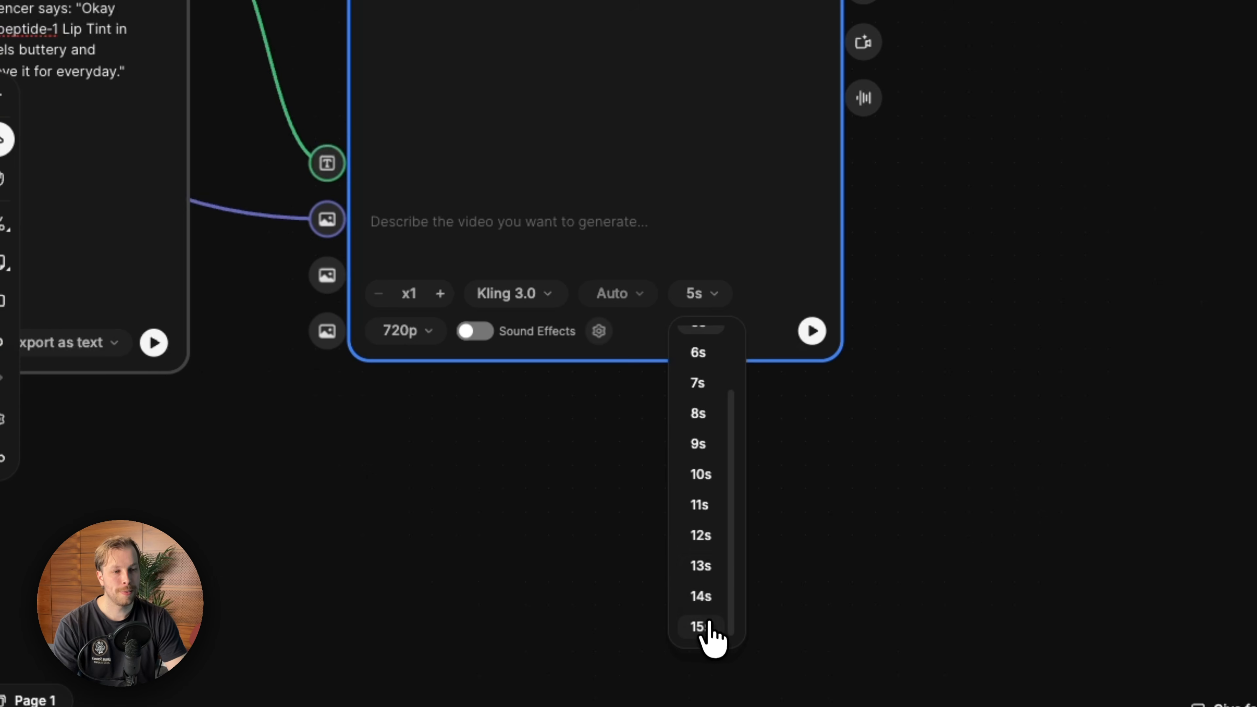
{"action": "left_click", "coordinate": [701, 625]}
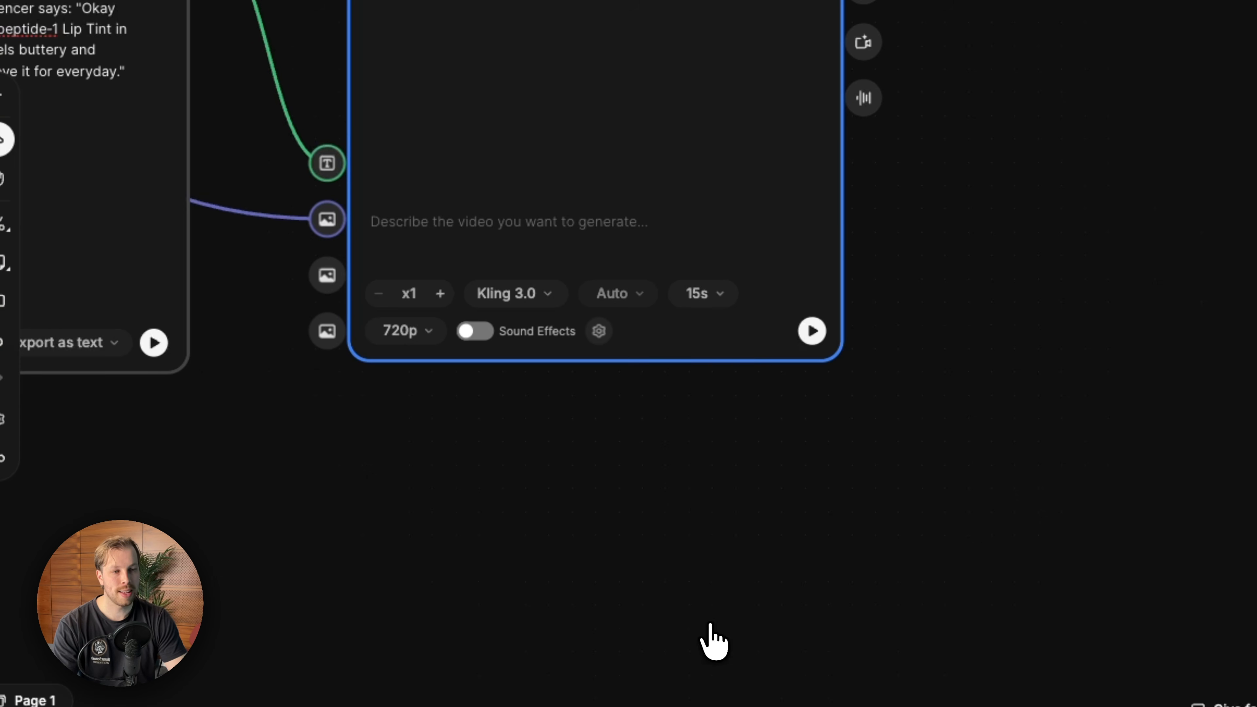
{"action": "left_click", "coordinate": [439, 332]}
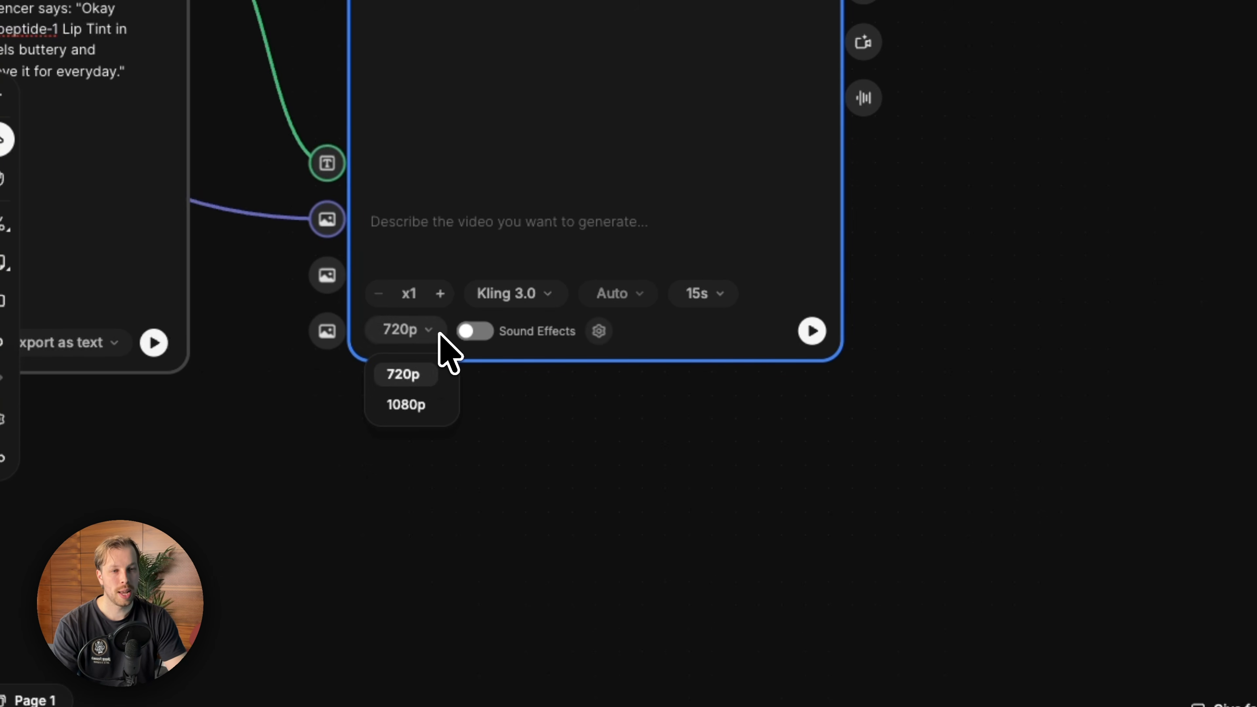
{"action": "left_click", "coordinate": [401, 416]}
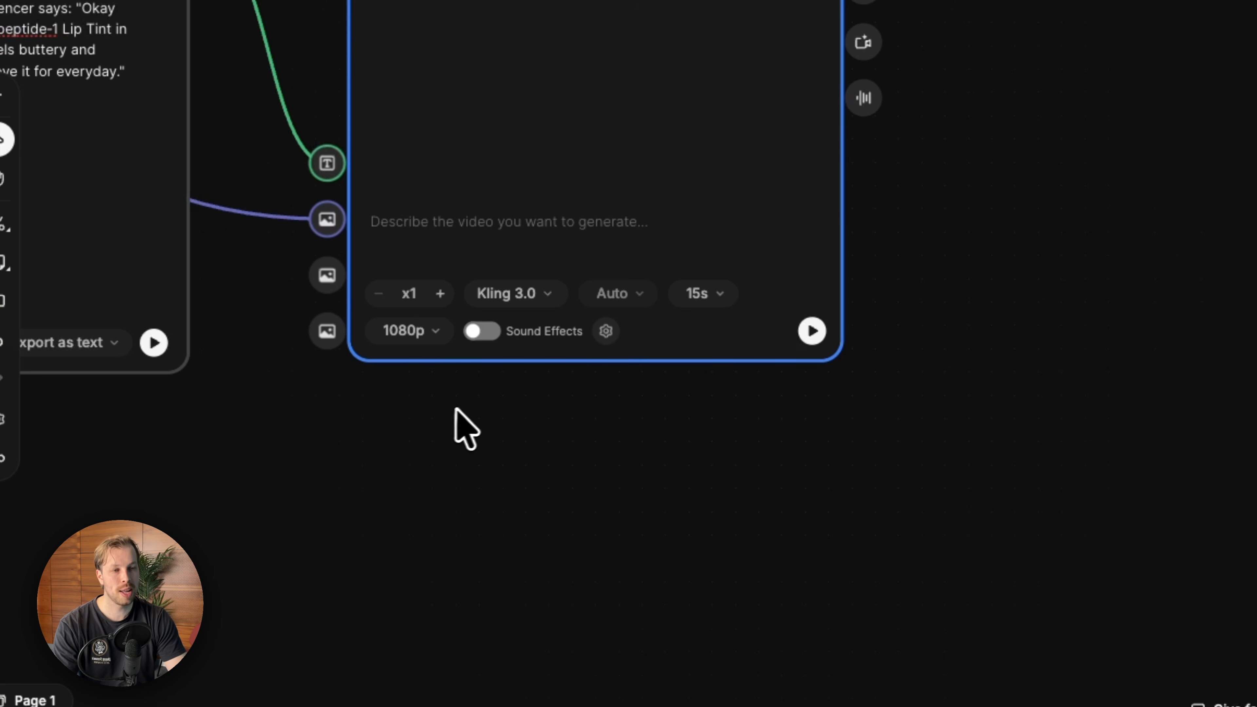
{"action": "left_click", "coordinate": [430, 337]}
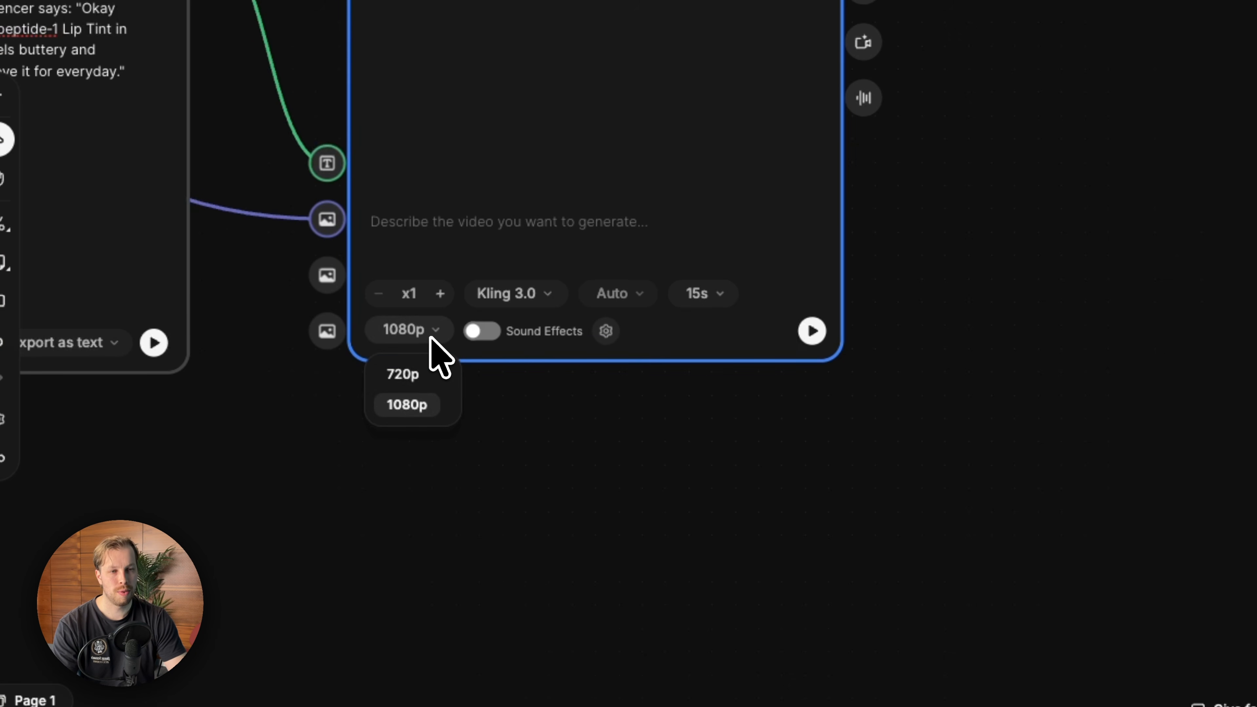
{"action": "left_click", "coordinate": [414, 379]}
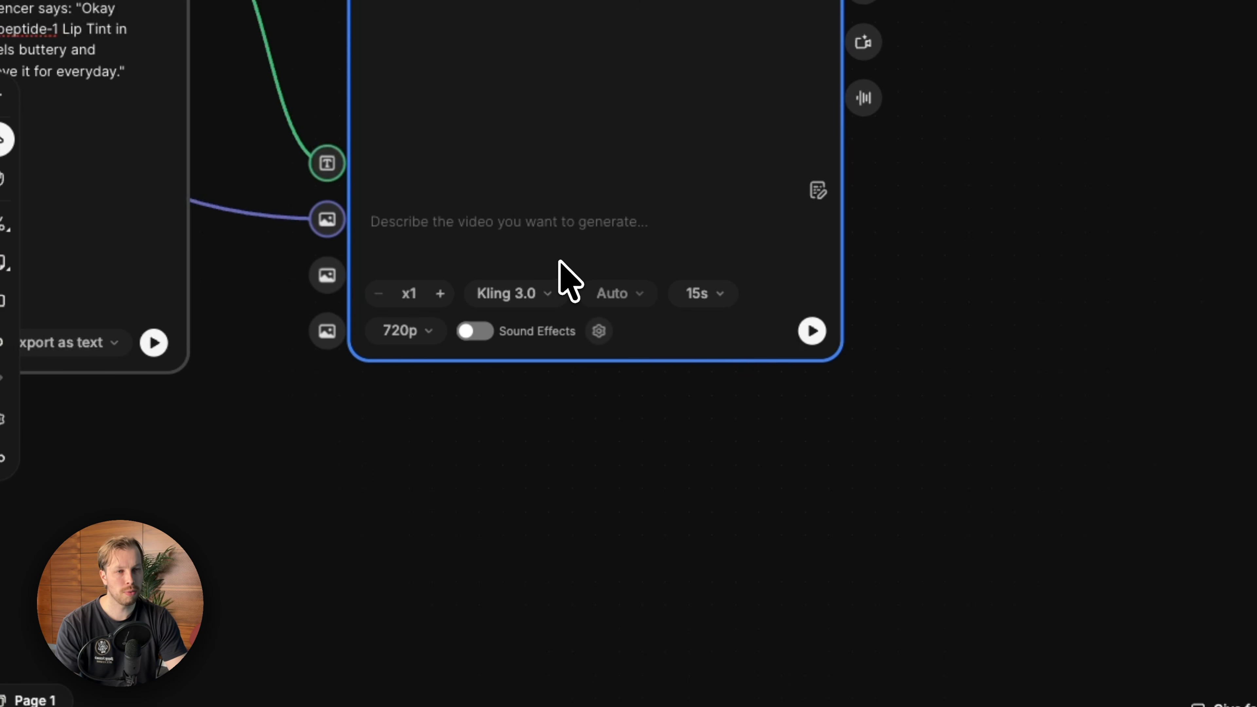
Enable Sound Effects on Video Generator #1, align the node beside Assistant #2, and generate the video.
{"action": "left_click", "coordinate": [729, 389]}
{"action": "scroll", "coordinate": [717, 354], "scroll_direction": "left", "scroll_amount": 1}
{"action": "left_click", "coordinate": [662, 198]}
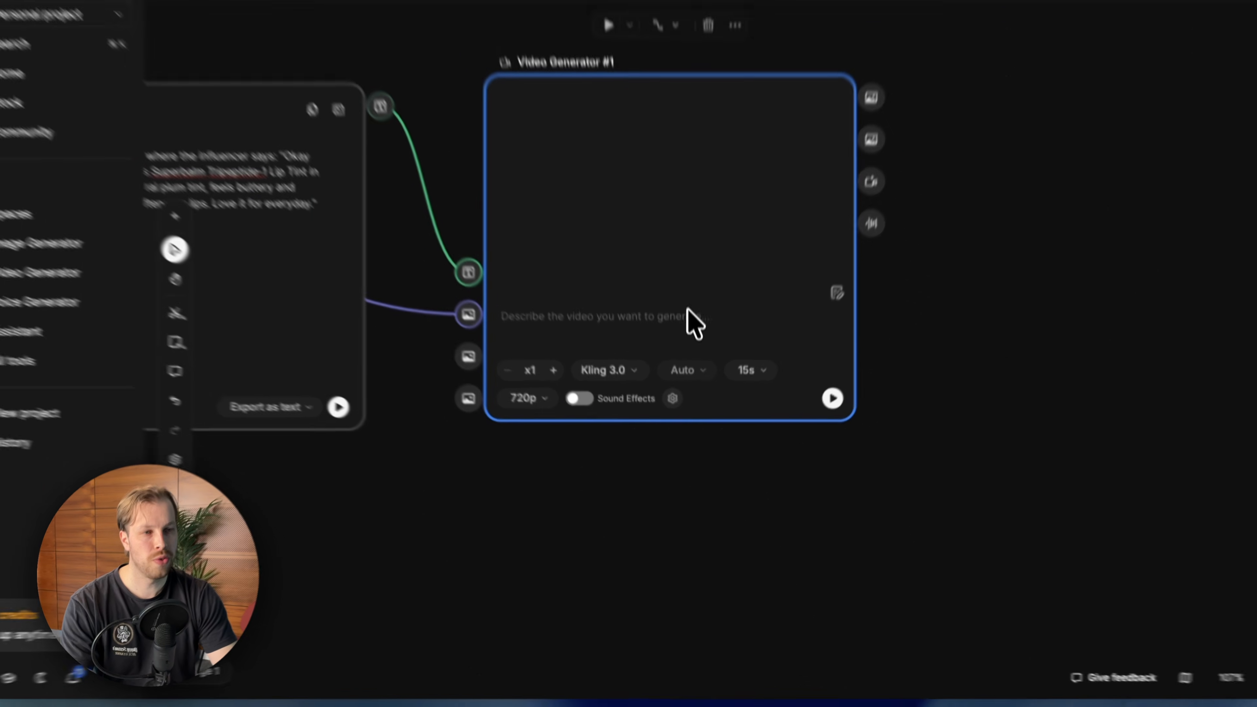
{"action": "scroll", "coordinate": [693, 316], "scroll_direction": "left", "scroll_amount": 1}
{"action": "scroll", "coordinate": [745, 358], "scroll_direction": "down", "scroll_amount": 2}
{"action": "scroll", "coordinate": [741, 265], "scroll_direction": "left", "scroll_amount": 1}
{"action": "scroll", "coordinate": [744, 312], "scroll_direction": "right", "scroll_amount": 1}
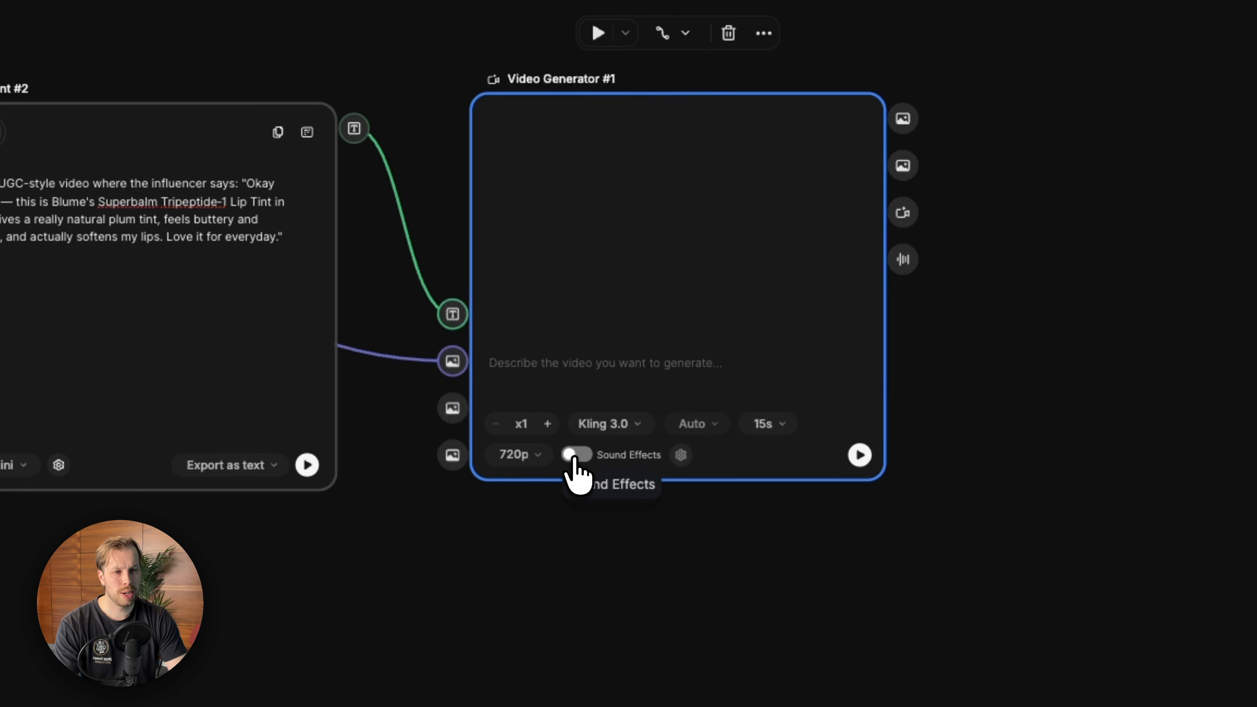
{"action": "left_click_drag", "start_coordinate": [718, 202], "coordinate": [705, 203]}
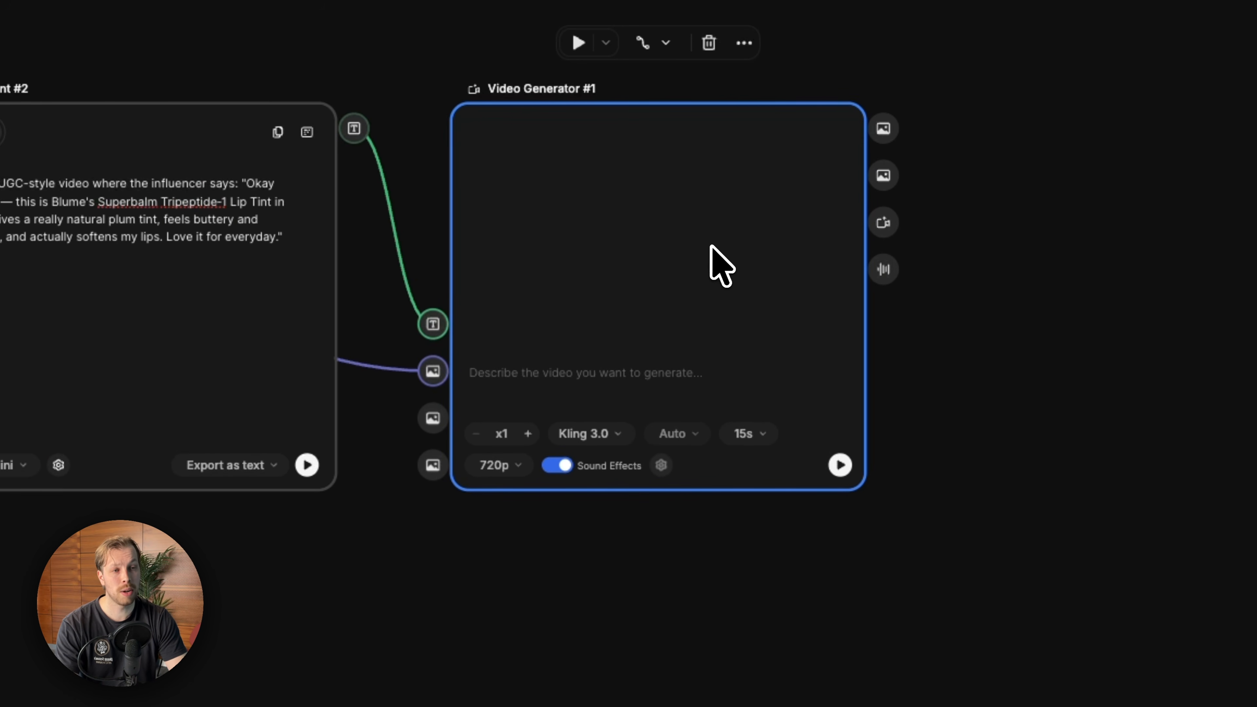
{"action": "scroll", "coordinate": [720, 265], "scroll_direction": "right", "scroll_amount": 2}
{"action": "scroll", "coordinate": [713, 247], "scroll_direction": "left", "scroll_amount": 3}
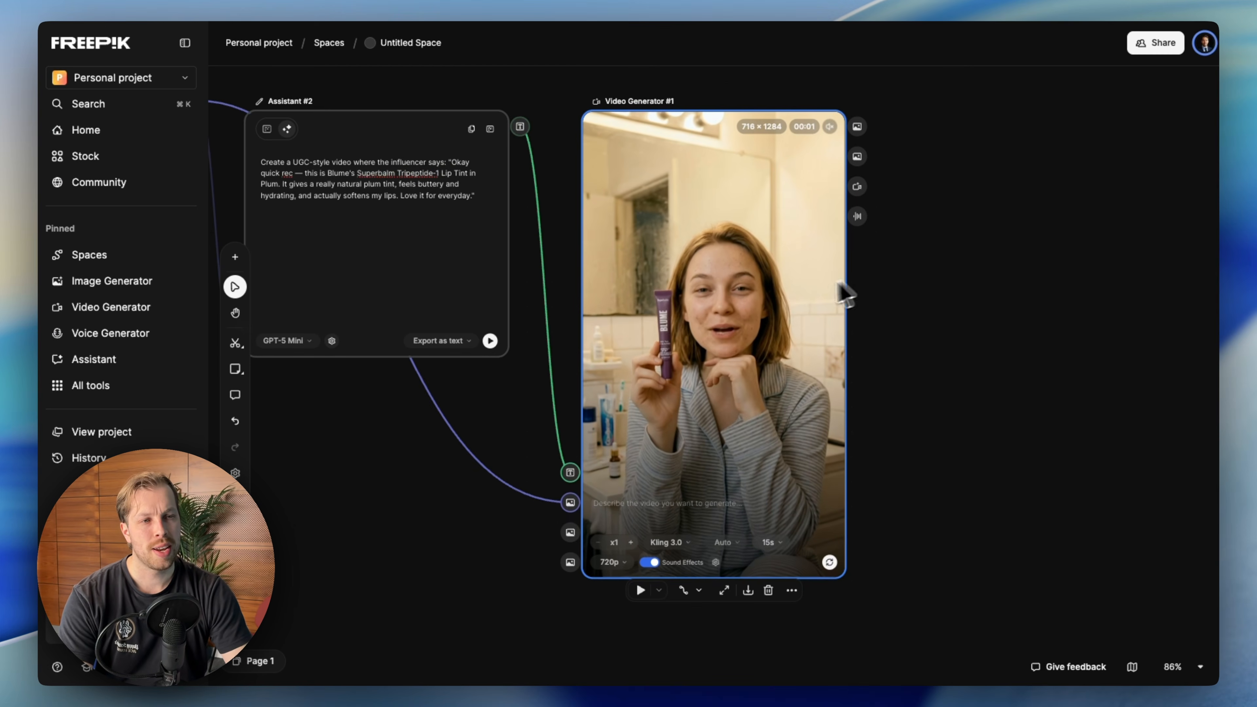
Watch the generated video in Video Generator #1, checking the influencer and the product up close.
{"action": "scroll", "coordinate": [791, 303], "scroll_direction": "up", "scroll_amount": 4}
{"action": "scroll", "coordinate": [786, 298], "scroll_direction": "up", "scroll_amount": 4}
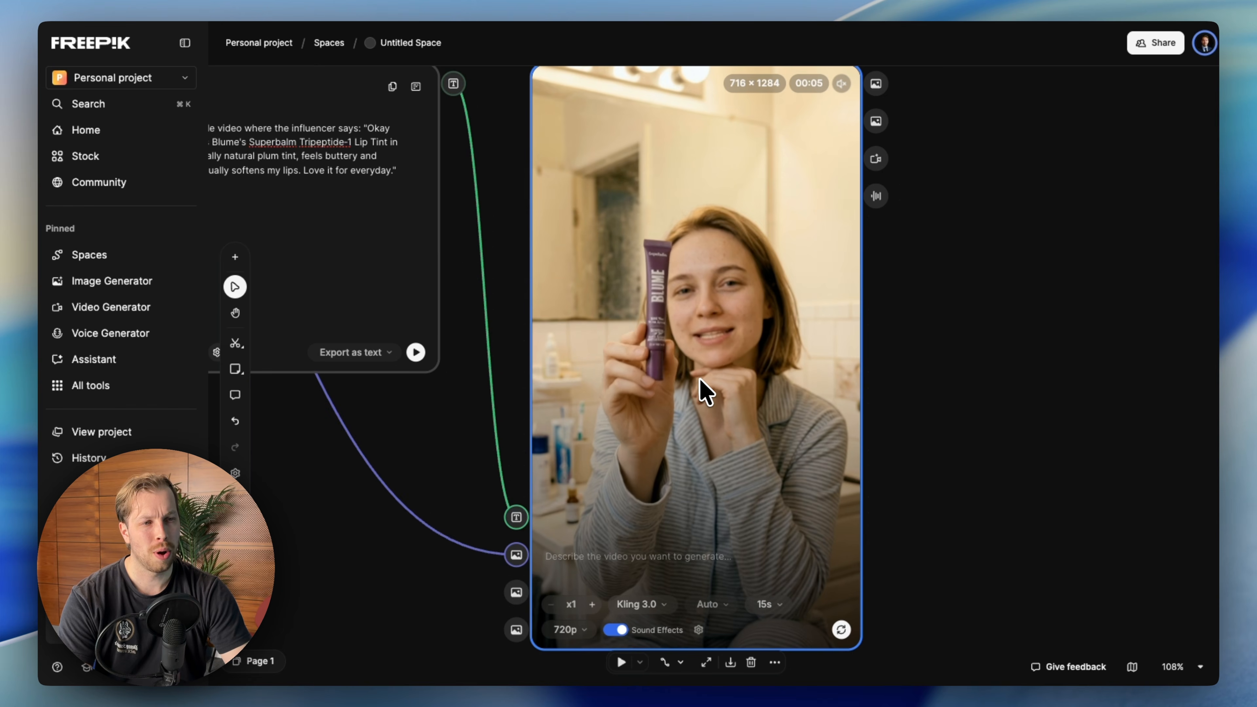
{"action": "scroll", "coordinate": [732, 410], "scroll_direction": "down", "scroll_amount": 2}
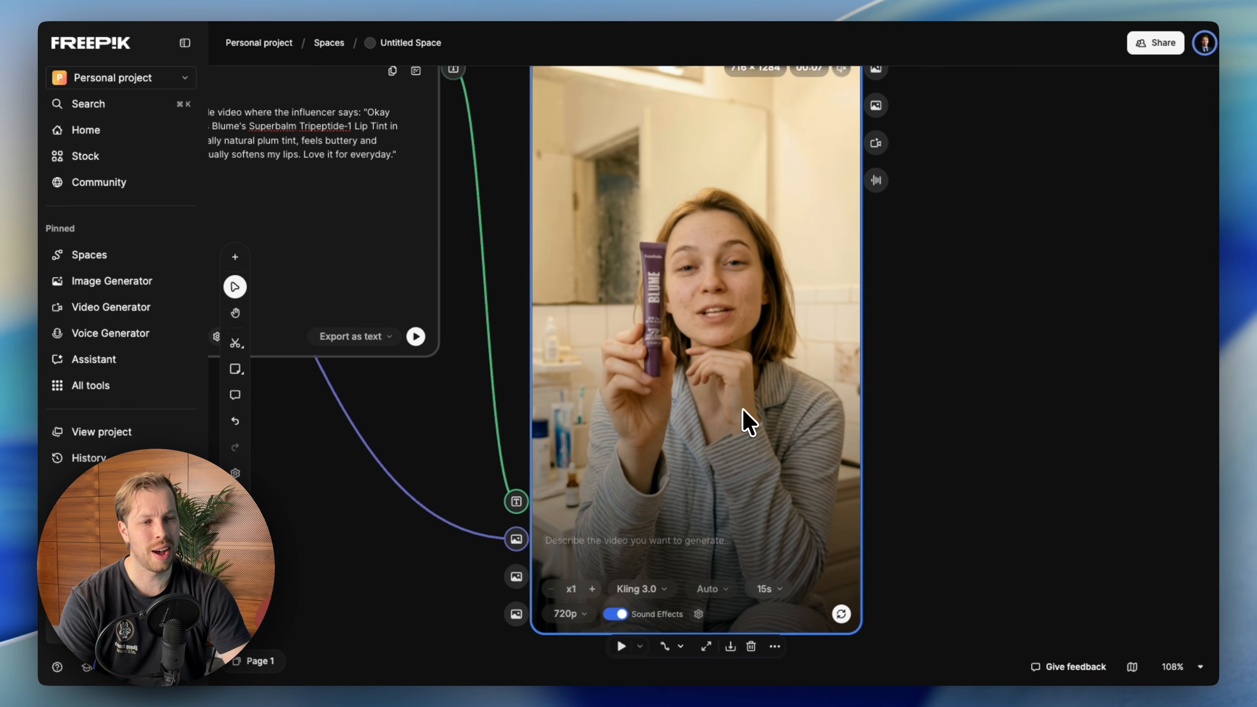
{"action": "scroll", "coordinate": [722, 391], "scroll_direction": "up", "scroll_amount": 3}
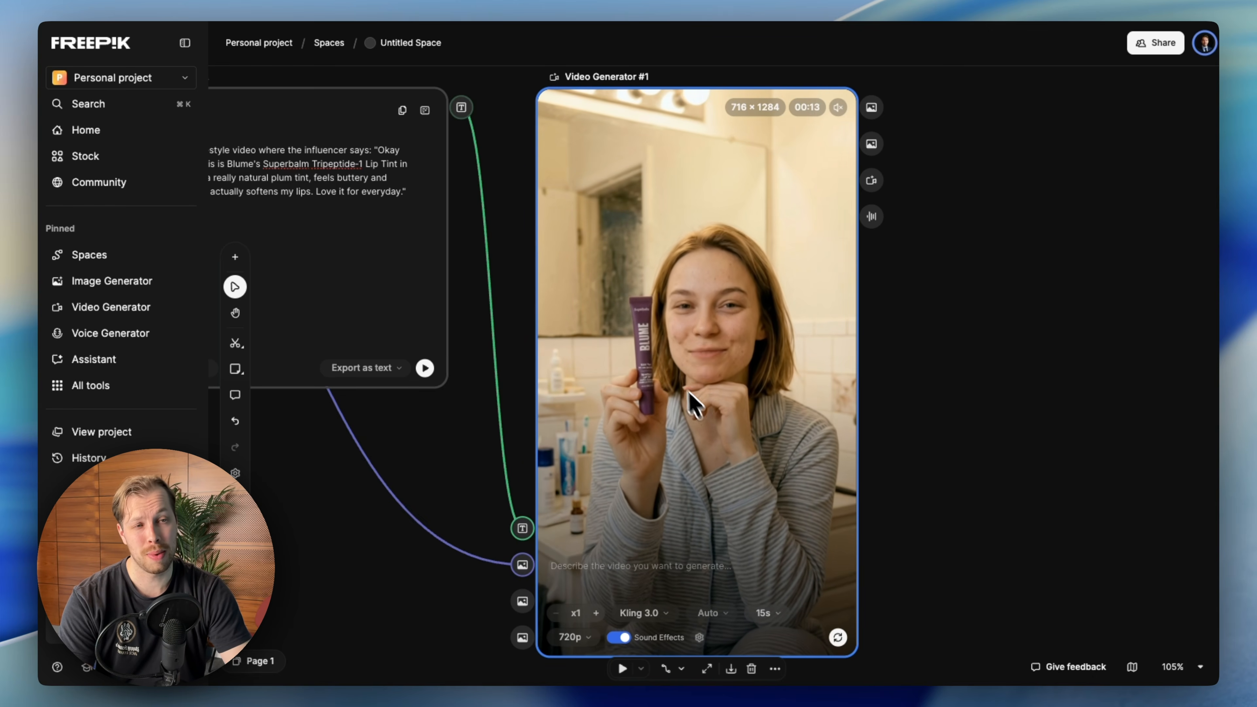
{"action": "scroll", "coordinate": [742, 460], "scroll_direction": "down", "scroll_amount": 1}
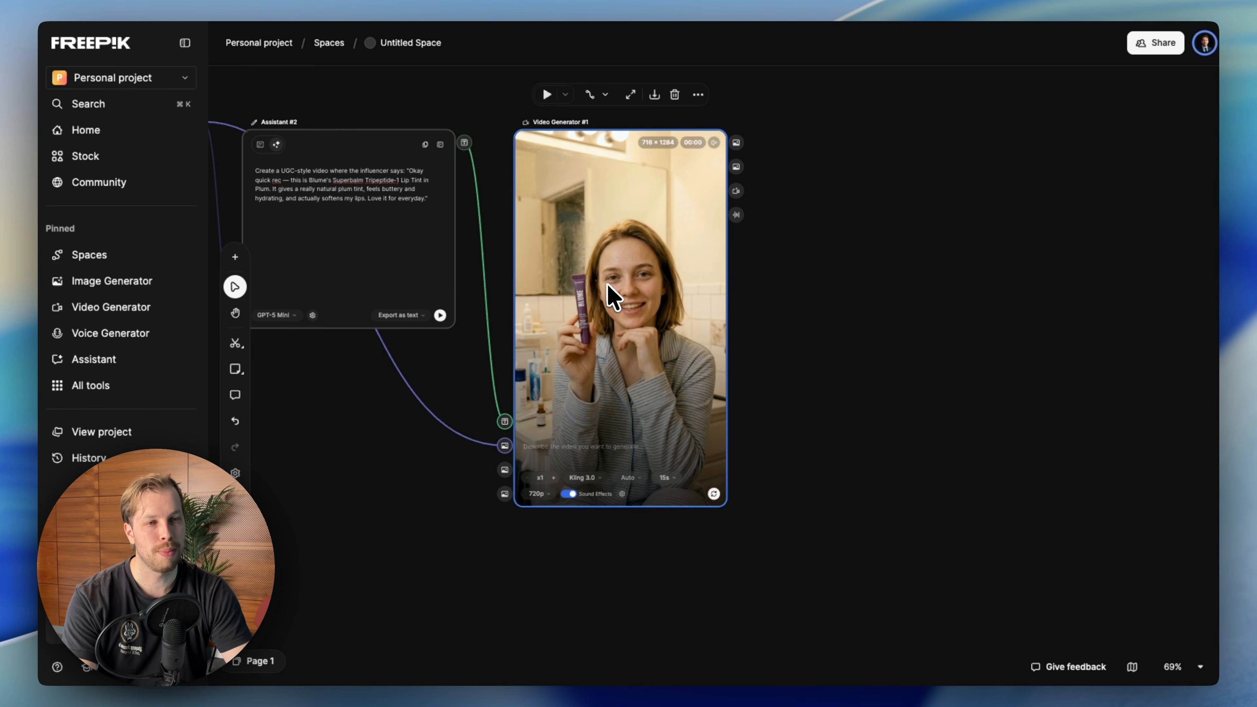
{"action": "scroll", "coordinate": [610, 294], "scroll_direction": "up", "scroll_amount": 5}
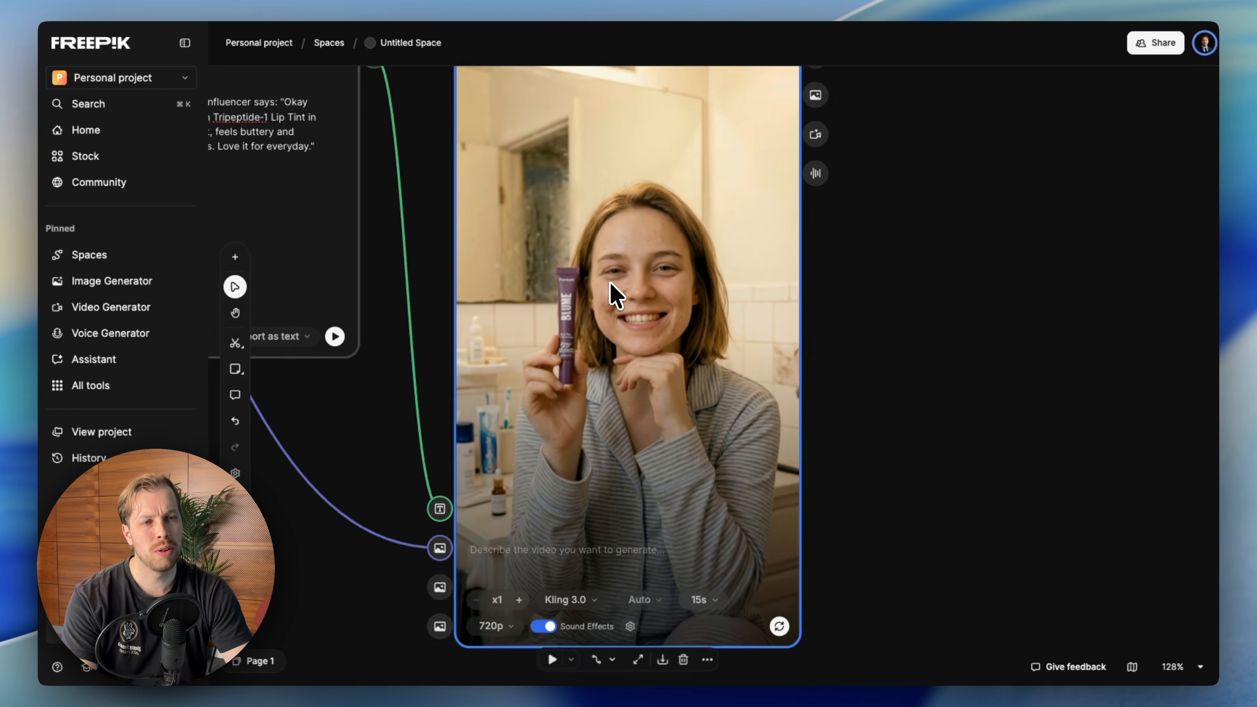
{"action": "scroll", "coordinate": [610, 294], "scroll_direction": "up", "scroll_amount": 1}
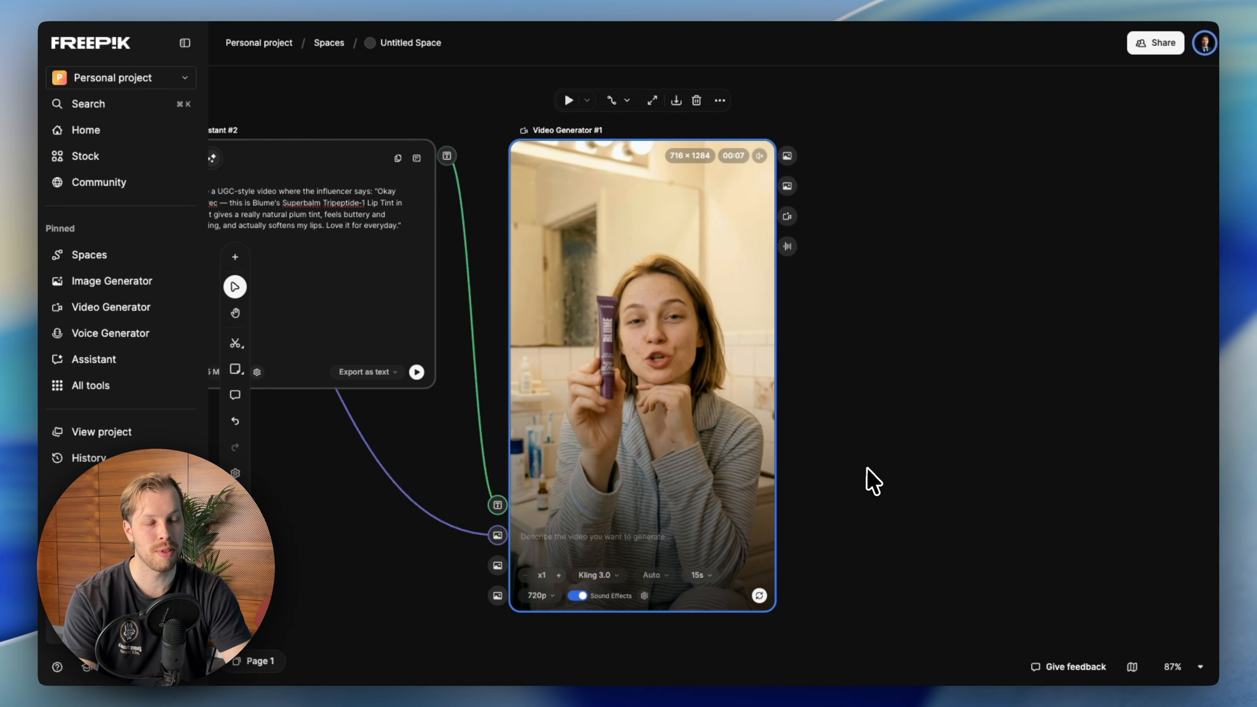
Move Video Generator #1 upward to free space beneath it on the canvas.
{"action": "scroll", "coordinate": [873, 482], "scroll_direction": "down", "scroll_amount": 4}
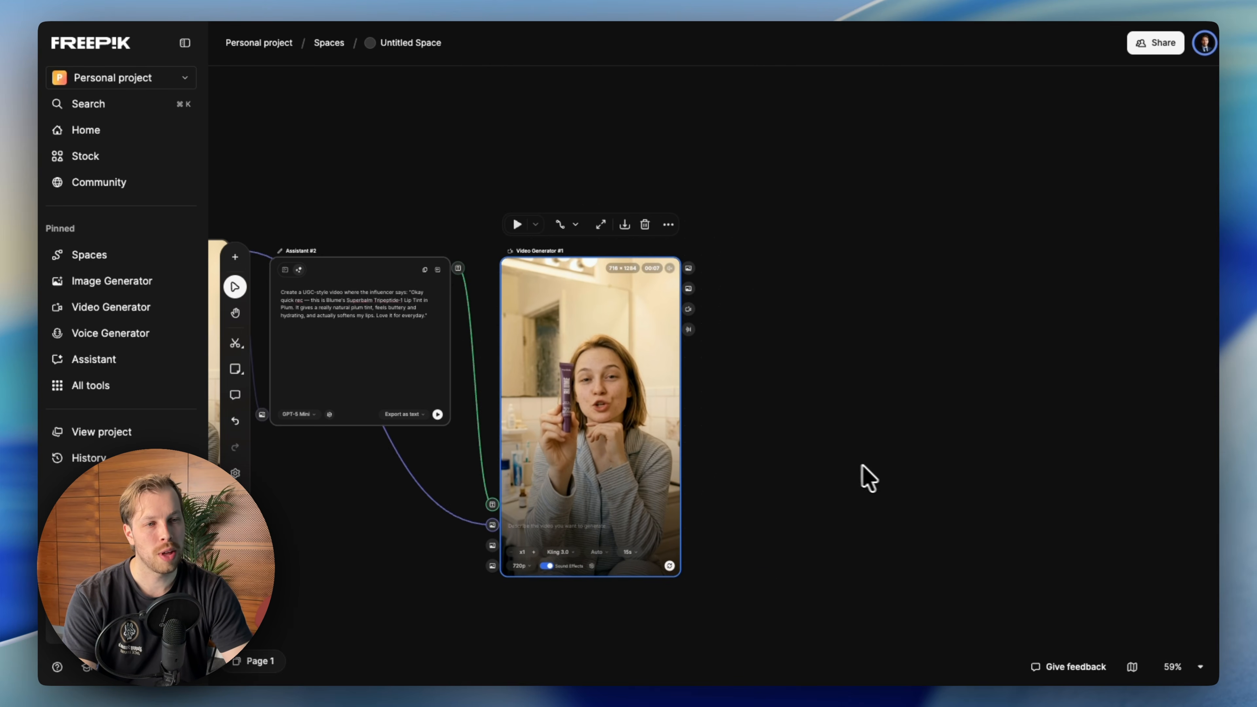
{"action": "left_click_drag", "start_coordinate": [634, 452], "coordinate": [642, 269]}
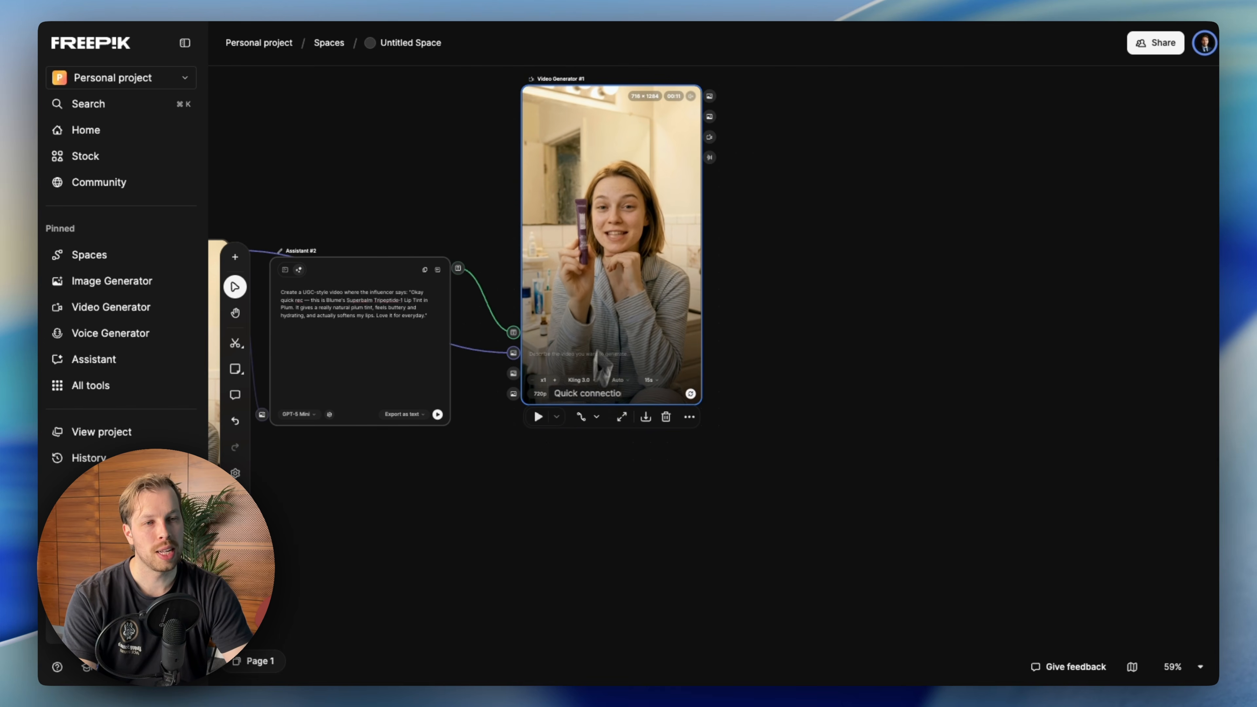
{"action": "scroll", "coordinate": [625, 250], "scroll_direction": "left", "scroll_amount": 3}
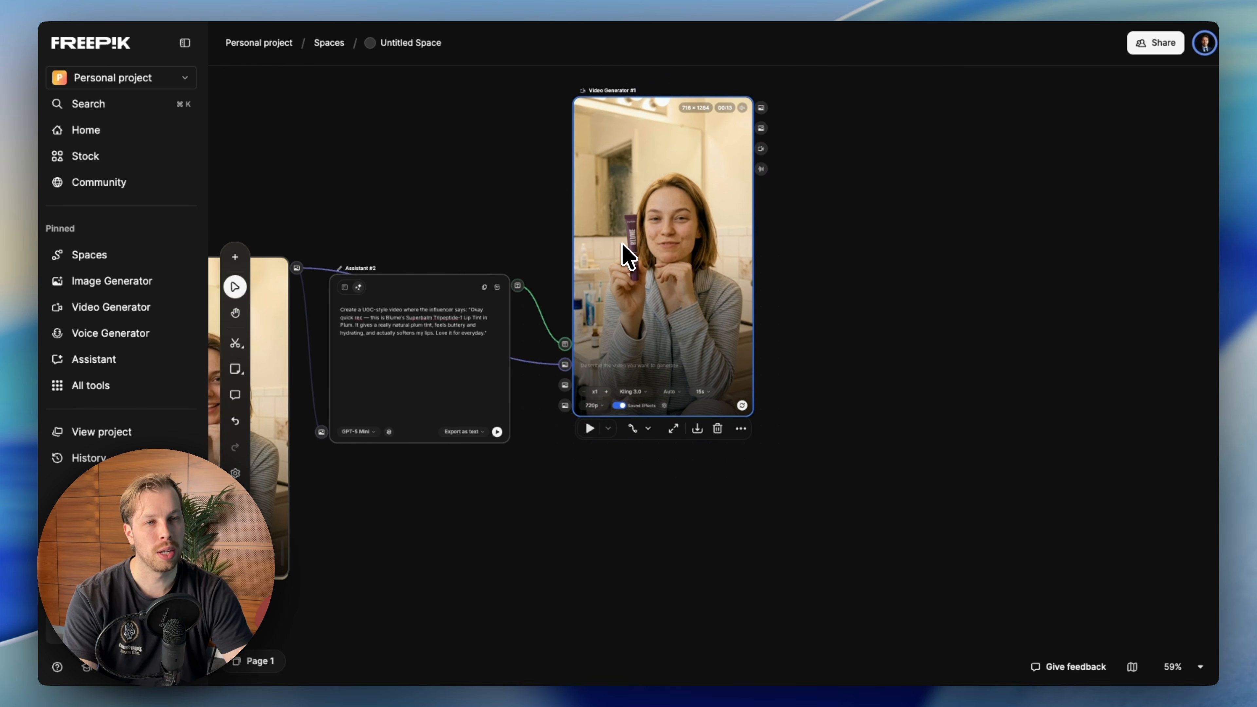
{"action": "scroll", "coordinate": [627, 256], "scroll_direction": "left", "scroll_amount": 3}
{"action": "scroll", "coordinate": [626, 257], "scroll_direction": "down", "scroll_amount": 3}
{"action": "scroll", "coordinate": [818, 338], "scroll_direction": "right", "scroll_amount": 1}
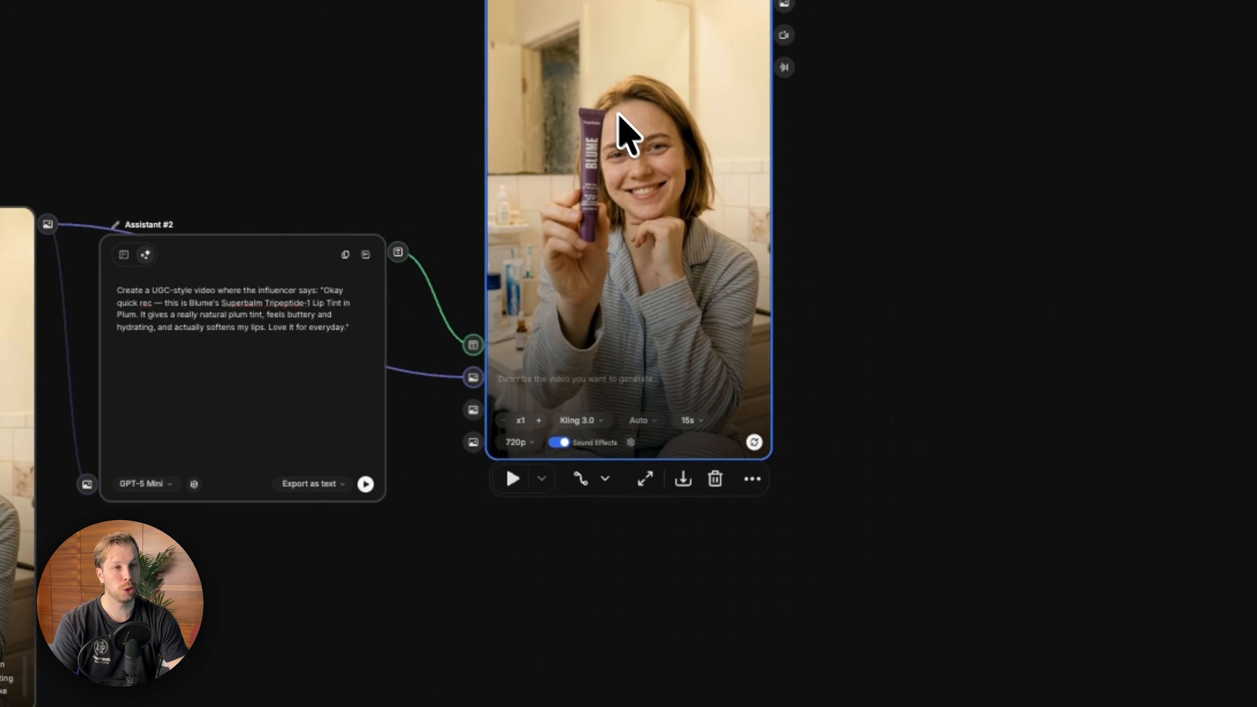
Duplicate Video Generator #1 with its text and image connections and place the copy below the original.
{"action": "scroll", "coordinate": [619, 115], "scroll_direction": "down", "scroll_amount": 3}
{"action": "left_click_drag", "start_coordinate": [623, 123], "coordinate": [666, 644]}
{"action": "scroll", "coordinate": [687, 535], "scroll_direction": "down", "scroll_amount": 3}
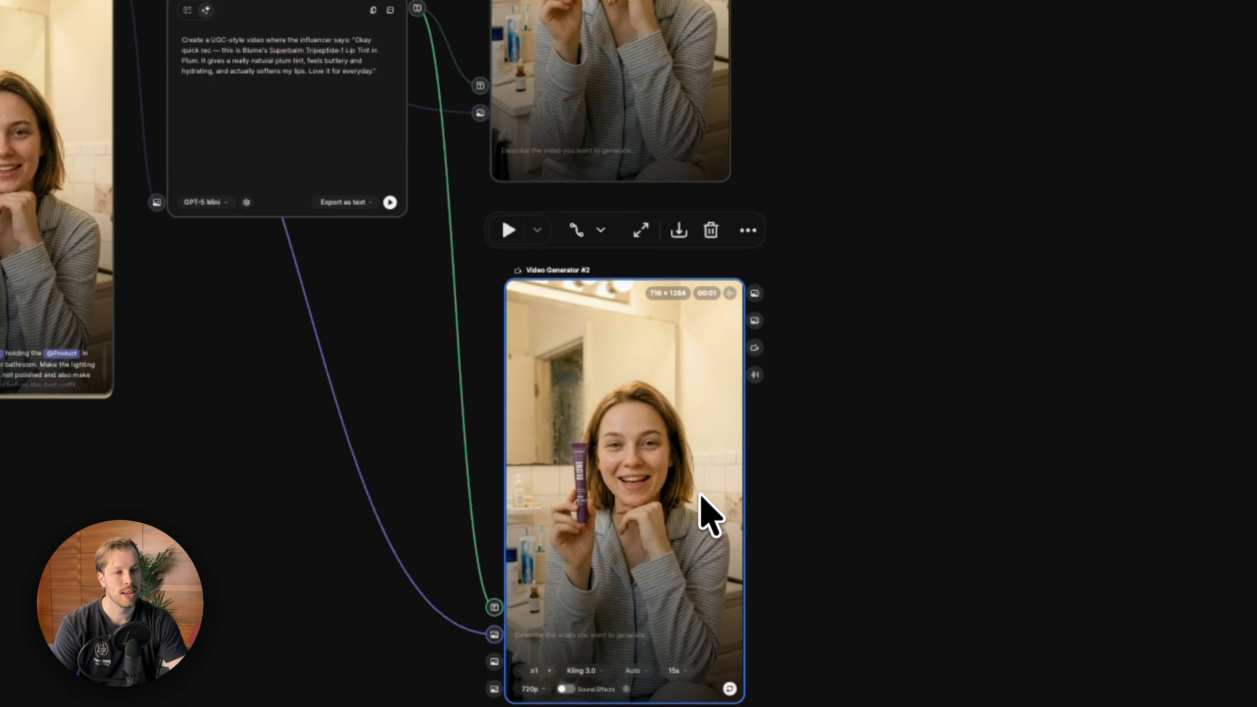
{"action": "scroll", "coordinate": [700, 497], "scroll_direction": "down", "scroll_amount": 5}
{"action": "left_click_drag", "start_coordinate": [653, 187], "coordinate": [699, 173]}
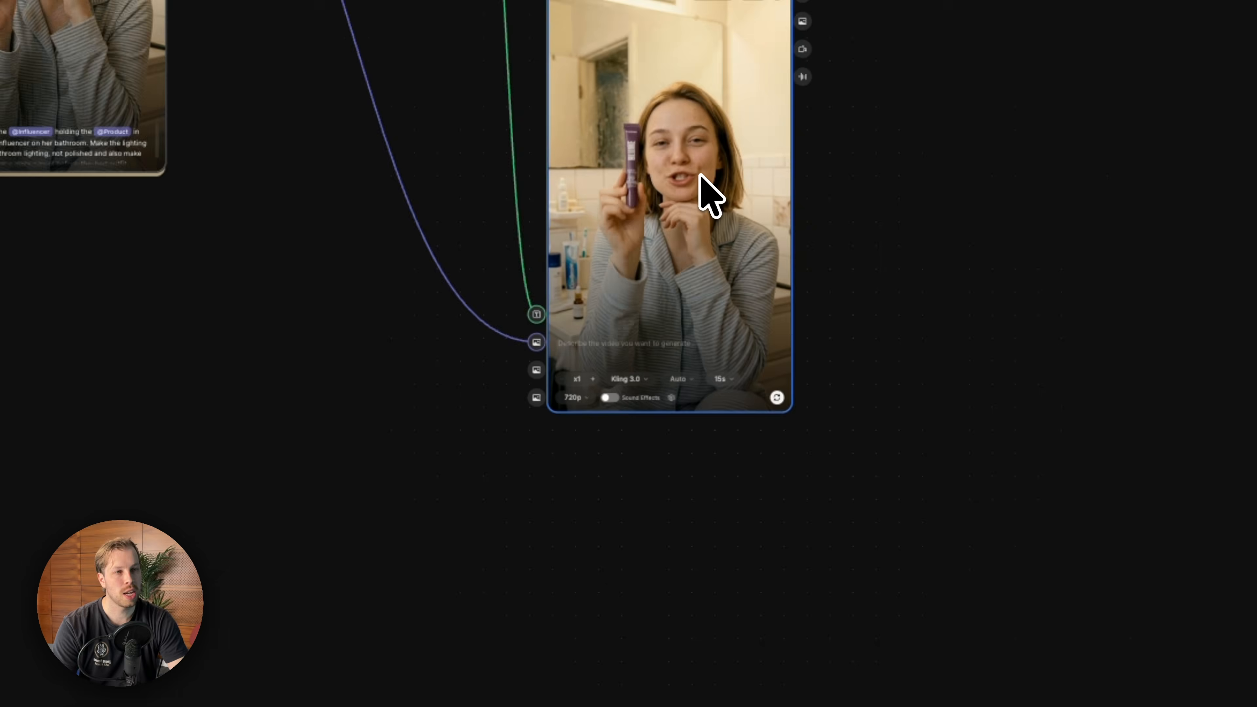
Change the video model of Video Generator #2 to Grok and check its duration options.
{"action": "scroll", "coordinate": [710, 195], "scroll_direction": "up", "scroll_amount": 5}
{"action": "left_click", "coordinate": [592, 484]}
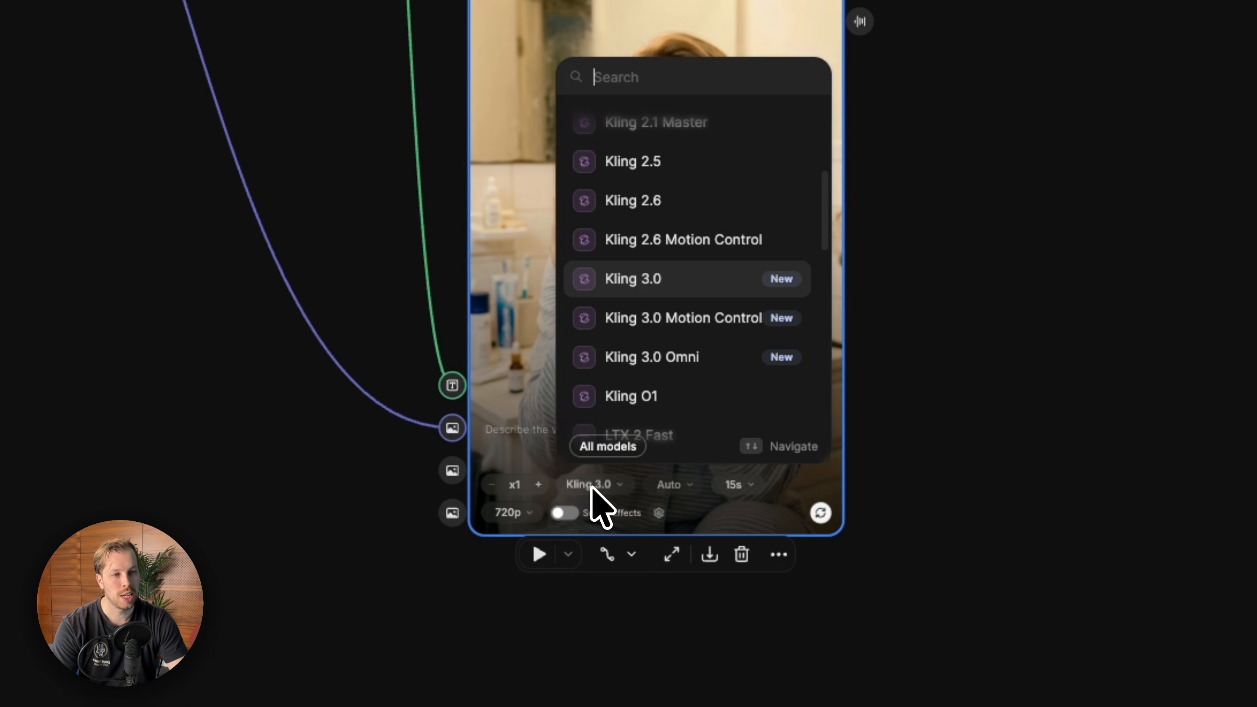
{"action": "scroll", "coordinate": [696, 281], "scroll_direction": "up", "scroll_amount": 5}
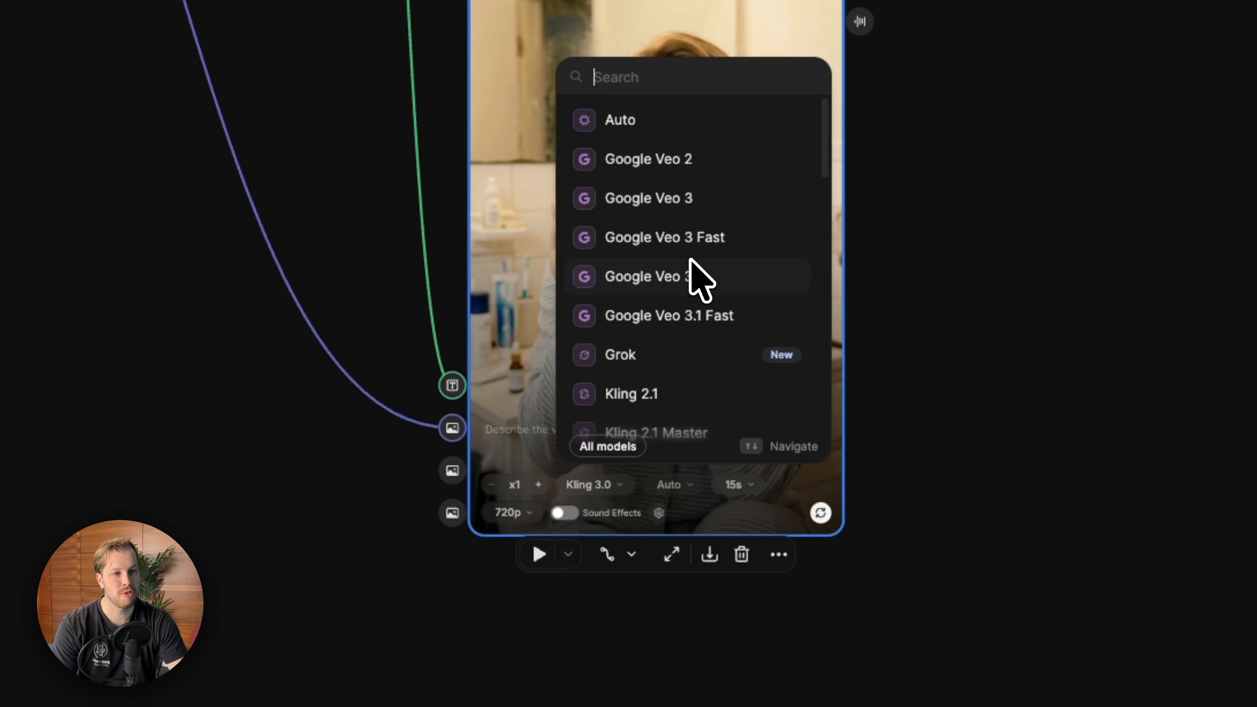
{"action": "mouse_move", "coordinate": [645, 356]}
{"action": "left_click", "coordinate": [637, 360]}
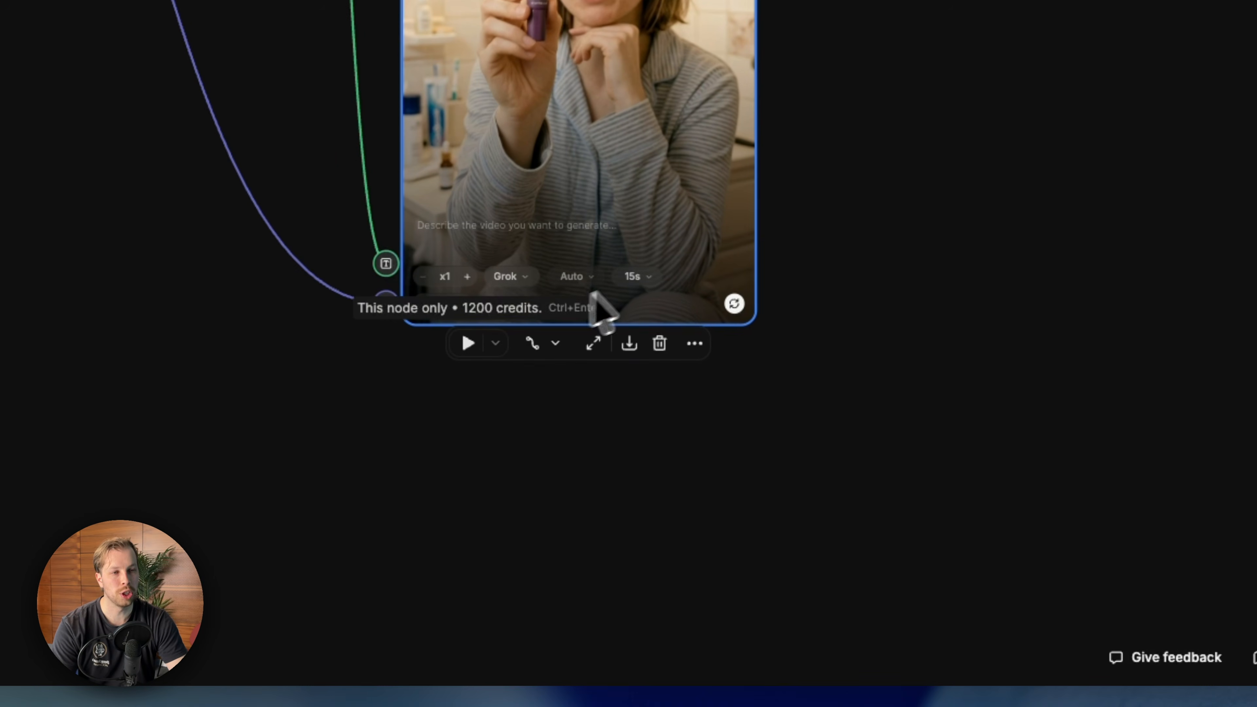
{"action": "left_click", "coordinate": [638, 277]}
{"action": "left_click", "coordinate": [815, 477]}
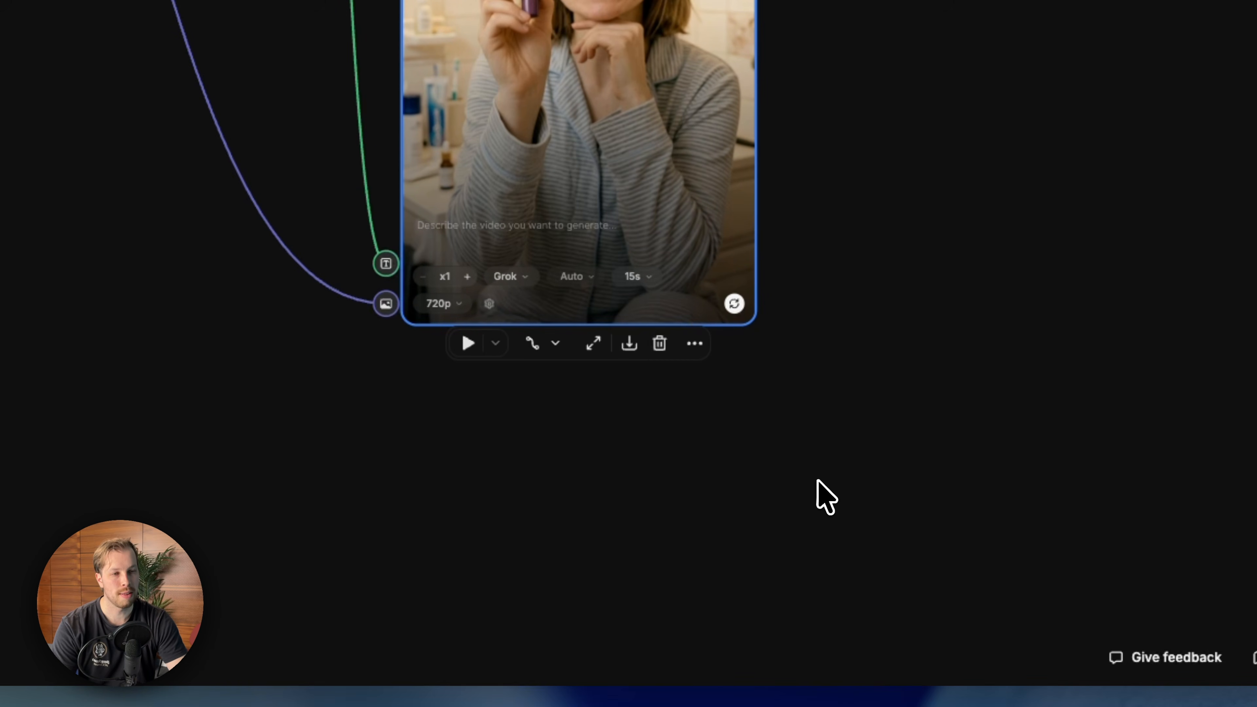
{"action": "scroll", "coordinate": [819, 474], "scroll_direction": "up", "scroll_amount": 5}
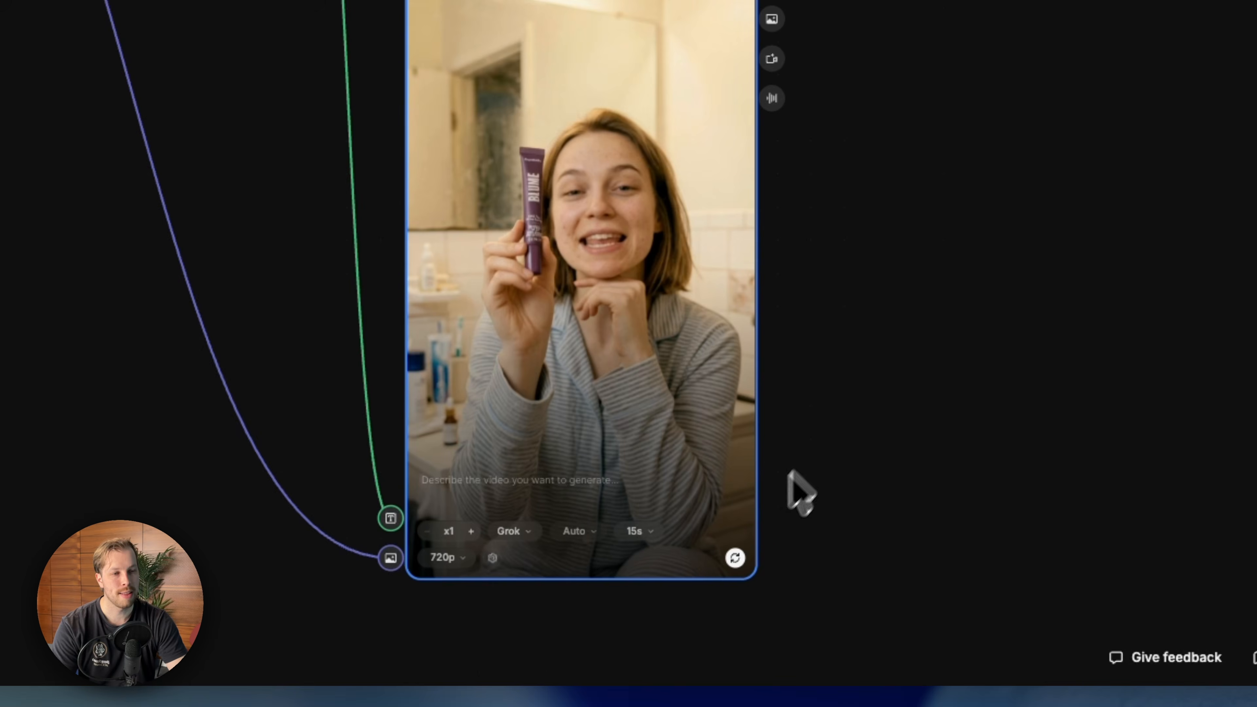
Generate the video in Video Generator #2 with Grok at 15s and 720p.
{"action": "left_click", "coordinate": [735, 558]}
{"action": "scroll", "coordinate": [886, 549], "scroll_direction": "down", "scroll_amount": 5}
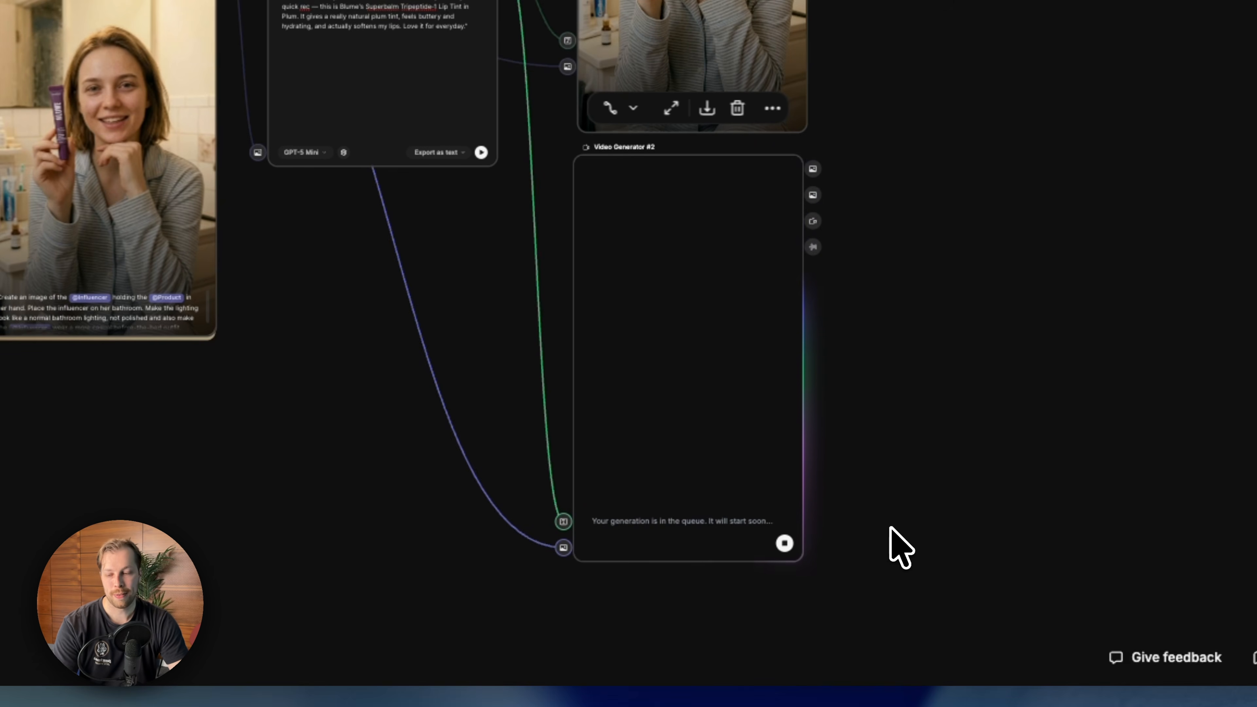
{"action": "scroll", "coordinate": [891, 526], "scroll_direction": "right", "scroll_amount": 5}
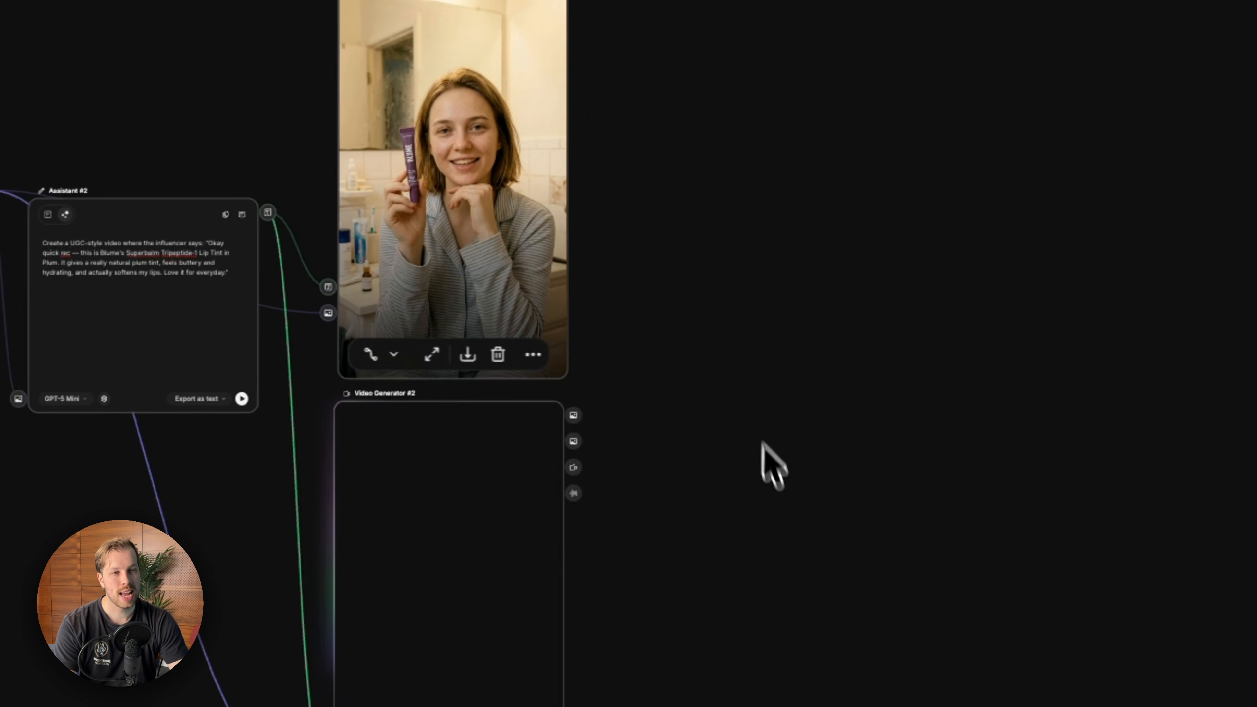
Duplicate the pair of Video Generators #1 and #2 twice with their connections, placing the copies as two more columns beside the originals.
{"action": "left_click_drag", "start_coordinate": [768, 521], "coordinate": [452, 275]}
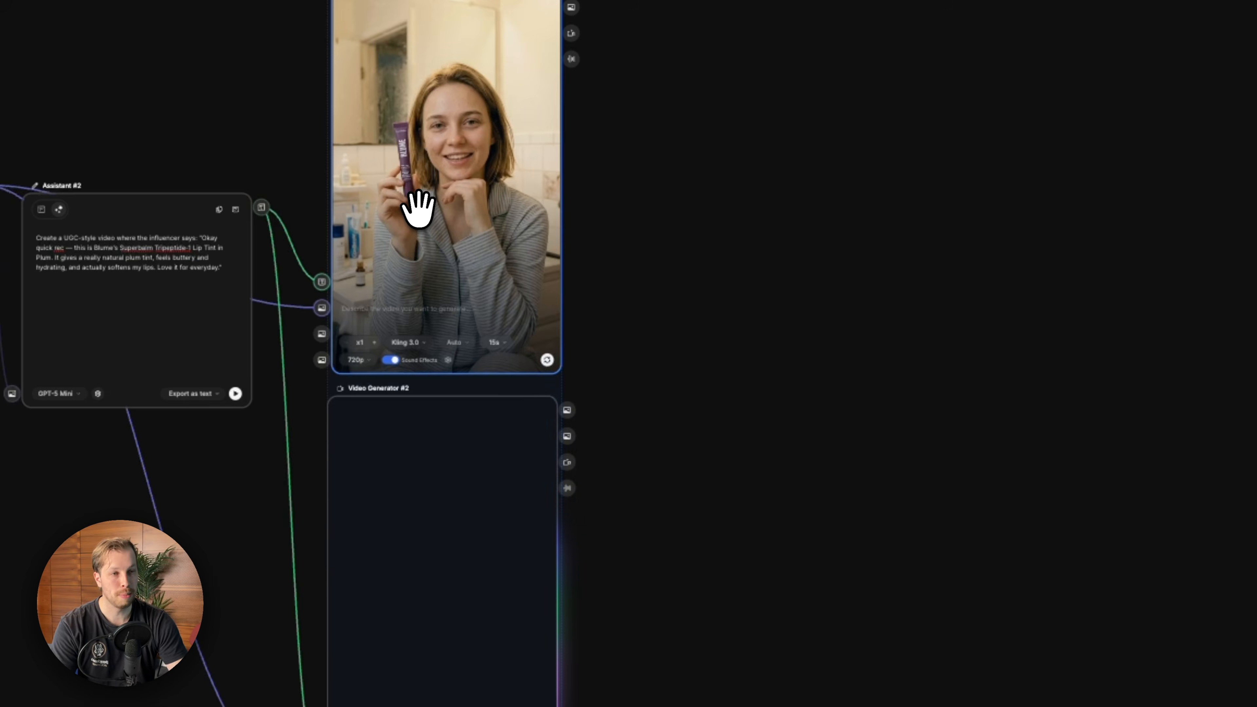
{"action": "key", "text": "ctrl+v"}
{"action": "scroll", "coordinate": [429, 210], "scroll_direction": "down", "scroll_amount": 2}
{"action": "left_click_drag", "start_coordinate": [442, 201], "coordinate": [669, 336]}
{"action": "key", "text": "ctrl+v"}
{"action": "scroll", "coordinate": [687, 359], "scroll_direction": "down", "scroll_amount": 2}
{"action": "left_click_drag", "start_coordinate": [503, 200], "coordinate": [887, 396]}
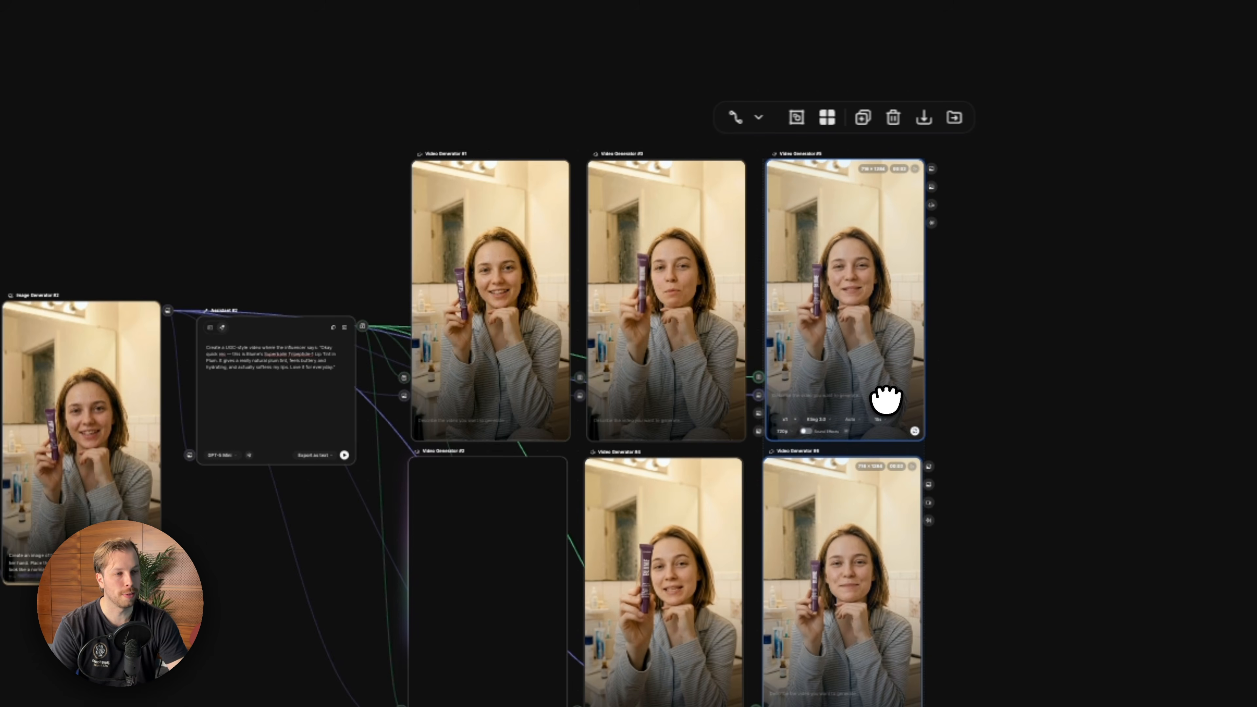
Change the video model of Video Generator #3 to Kling O1.
{"action": "scroll", "coordinate": [870, 464], "scroll_direction": "up", "scroll_amount": 2}
{"action": "scroll", "coordinate": [948, 424], "scroll_direction": "down", "scroll_amount": 1}
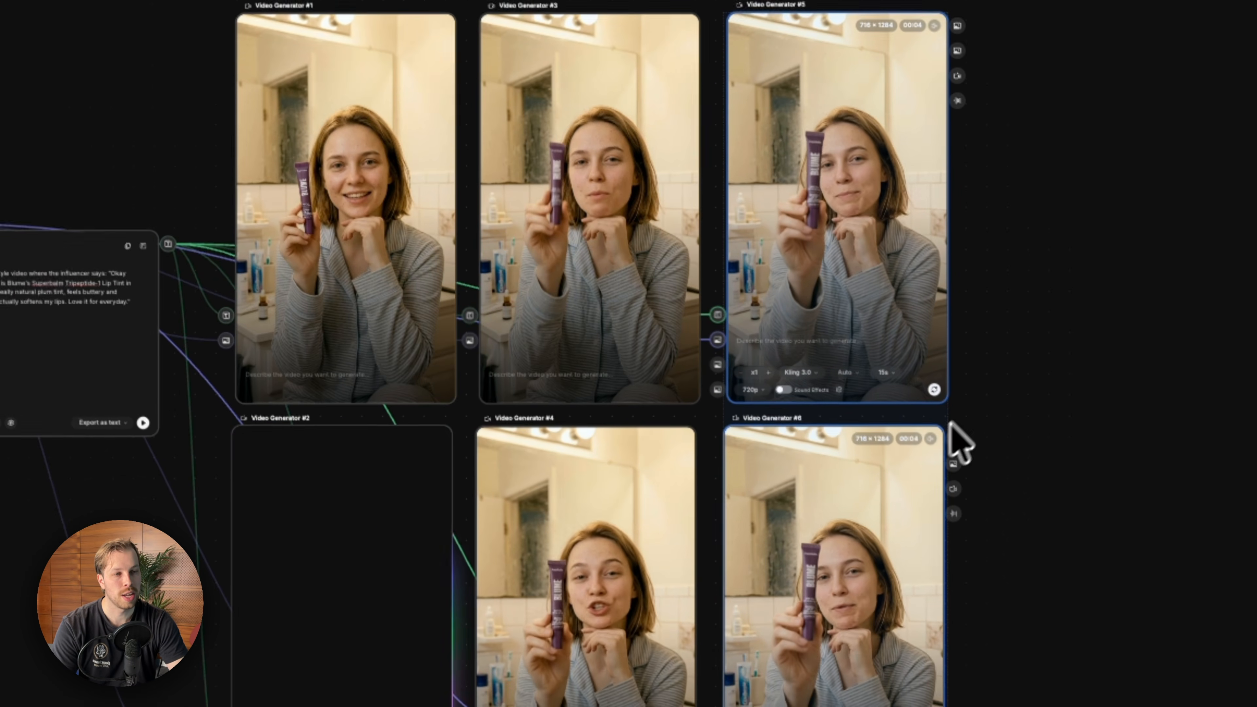
{"action": "scroll", "coordinate": [488, 272], "scroll_direction": "up", "scroll_amount": 5}
{"action": "left_click", "coordinate": [469, 283]}
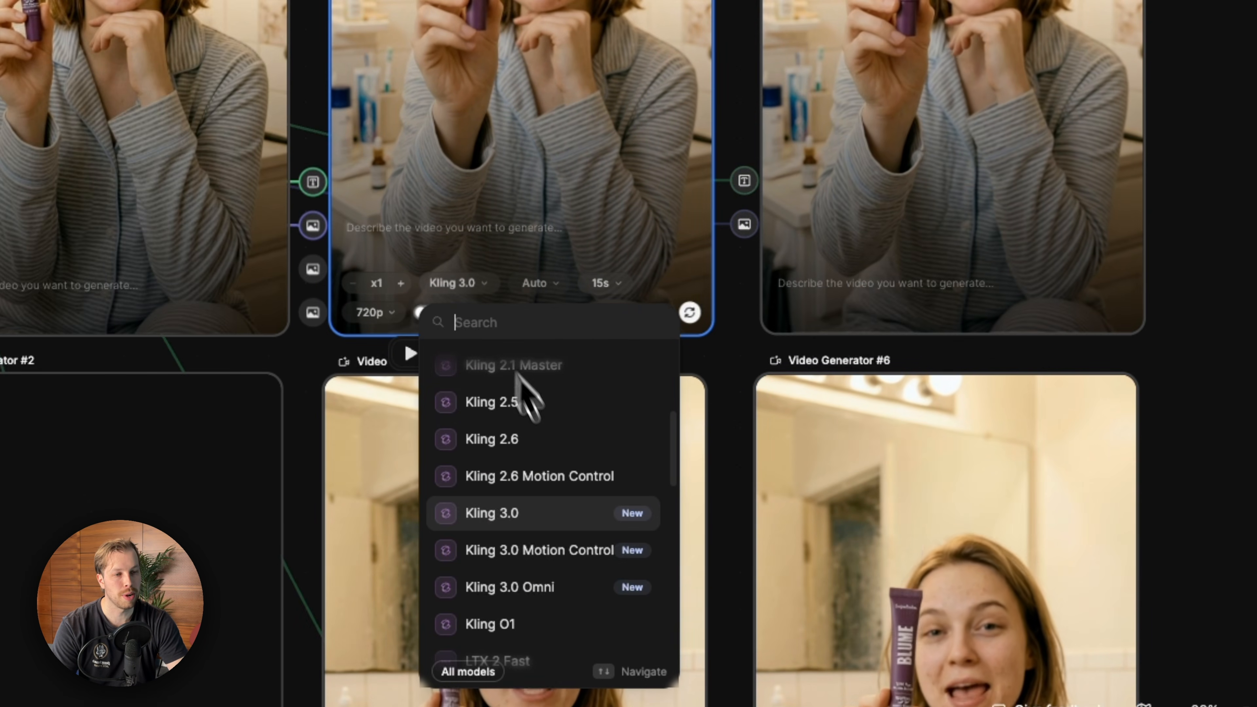
{"action": "scroll", "coordinate": [545, 500], "scroll_direction": "down", "scroll_amount": 2}
{"action": "key", "text": "Escape"}
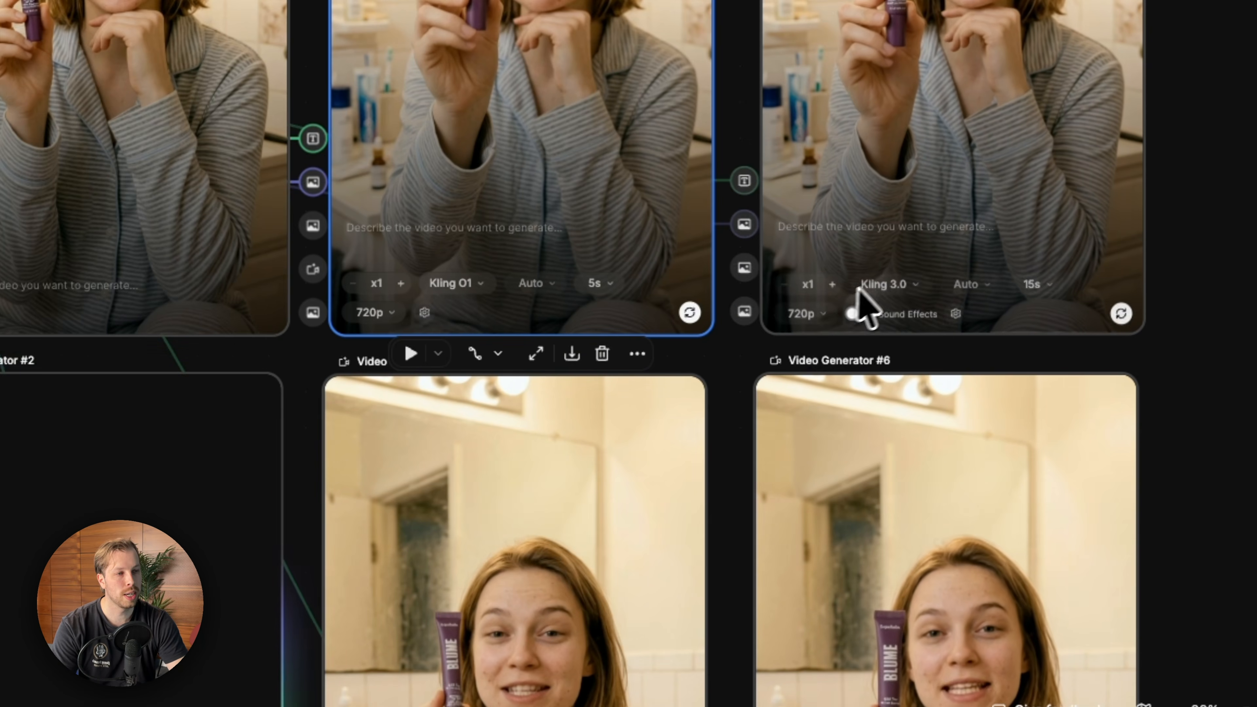
Change the video model of Video Generator #5 to OpenAI Sora 2 Pro and generate its video.
{"action": "left_click", "coordinate": [889, 282]}
{"action": "scroll", "coordinate": [899, 528], "scroll_direction": "down", "scroll_amount": 5}
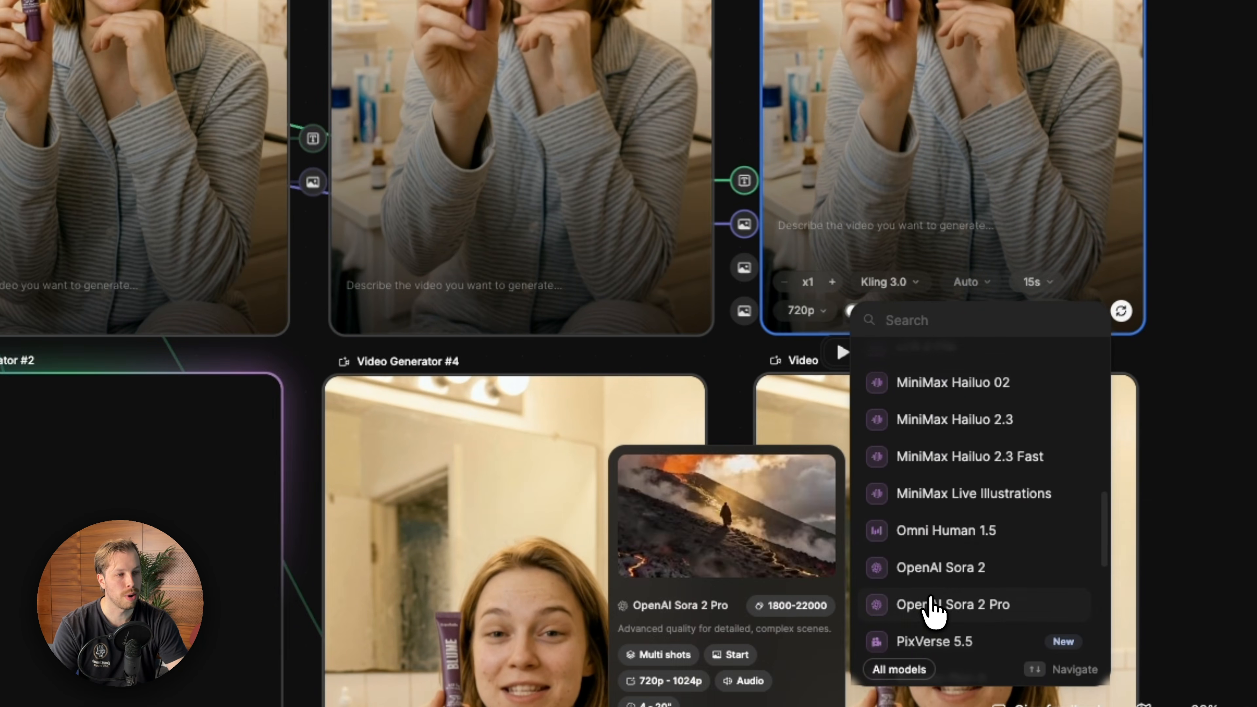
{"action": "left_click", "coordinate": [914, 604]}
{"action": "left_click", "coordinate": [1066, 346]}
Switch Video Generator #4 from Grok to OpenAI Sora 2 and generate its video.
{"action": "scroll", "coordinate": [1075, 402], "scroll_direction": "down", "scroll_amount": 4}
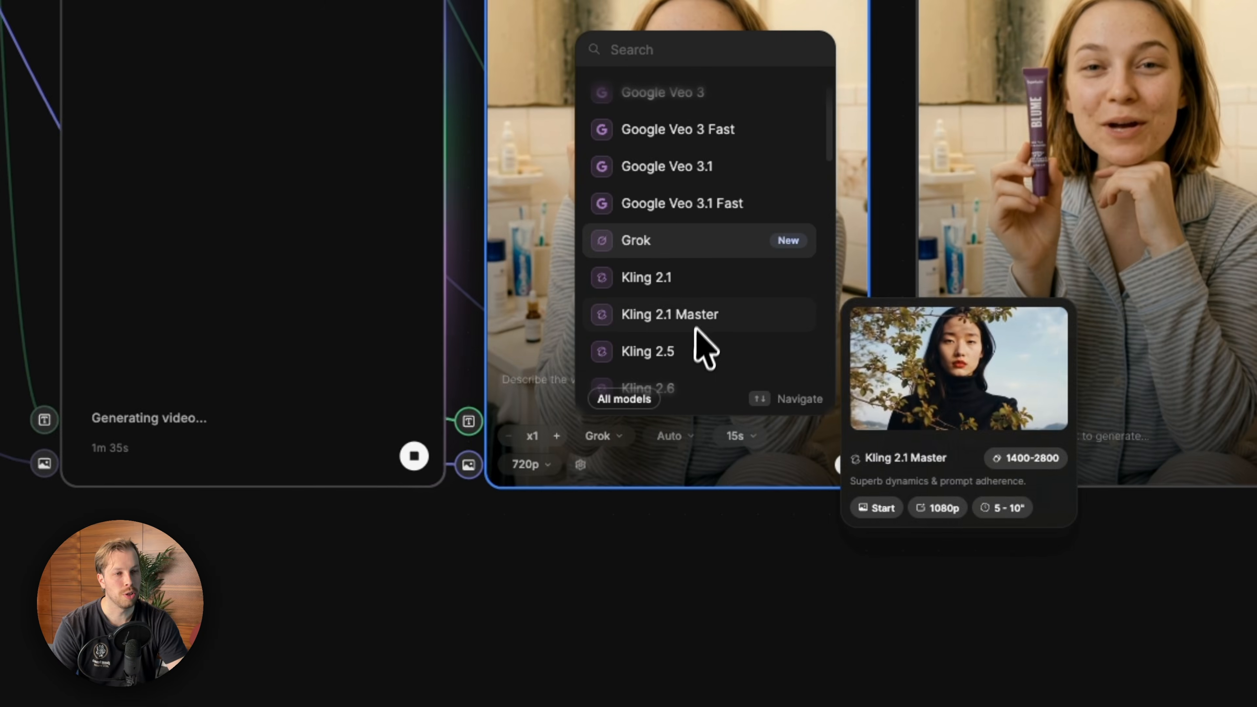
{"action": "scroll", "coordinate": [696, 337], "scroll_direction": "down", "scroll_amount": 5}
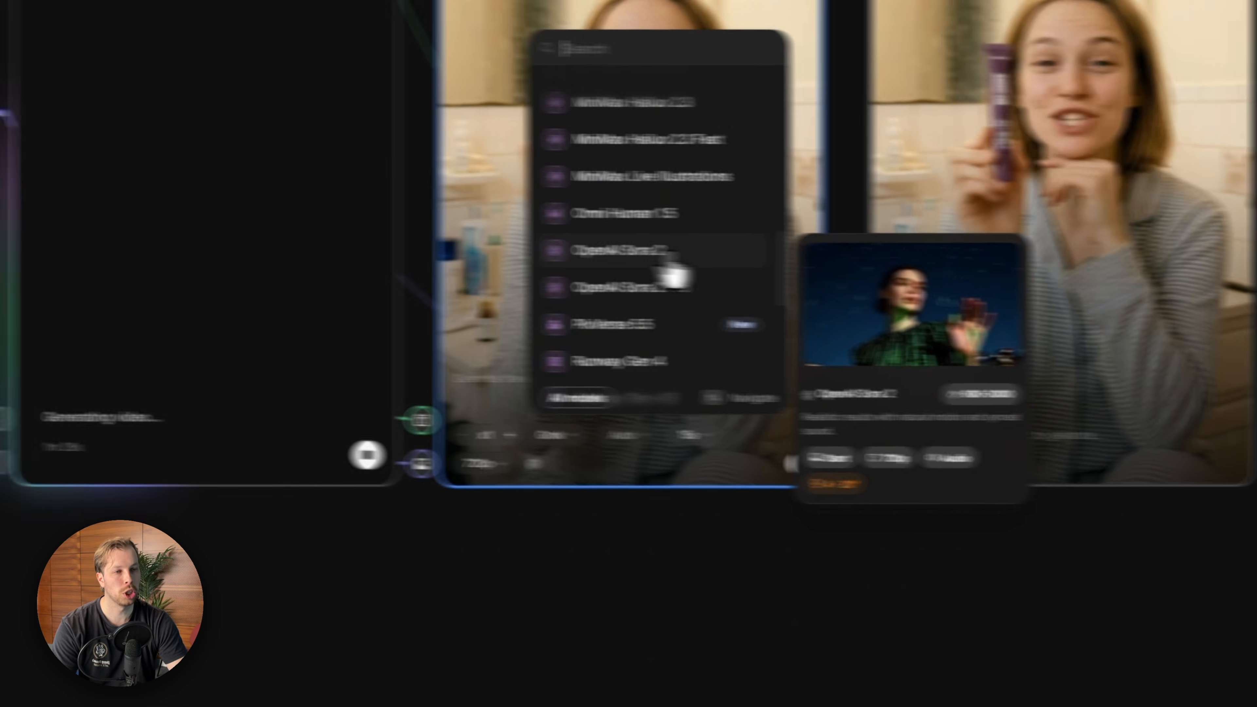
{"action": "left_click", "coordinate": [688, 251]}
{"action": "left_click", "coordinate": [627, 459]}
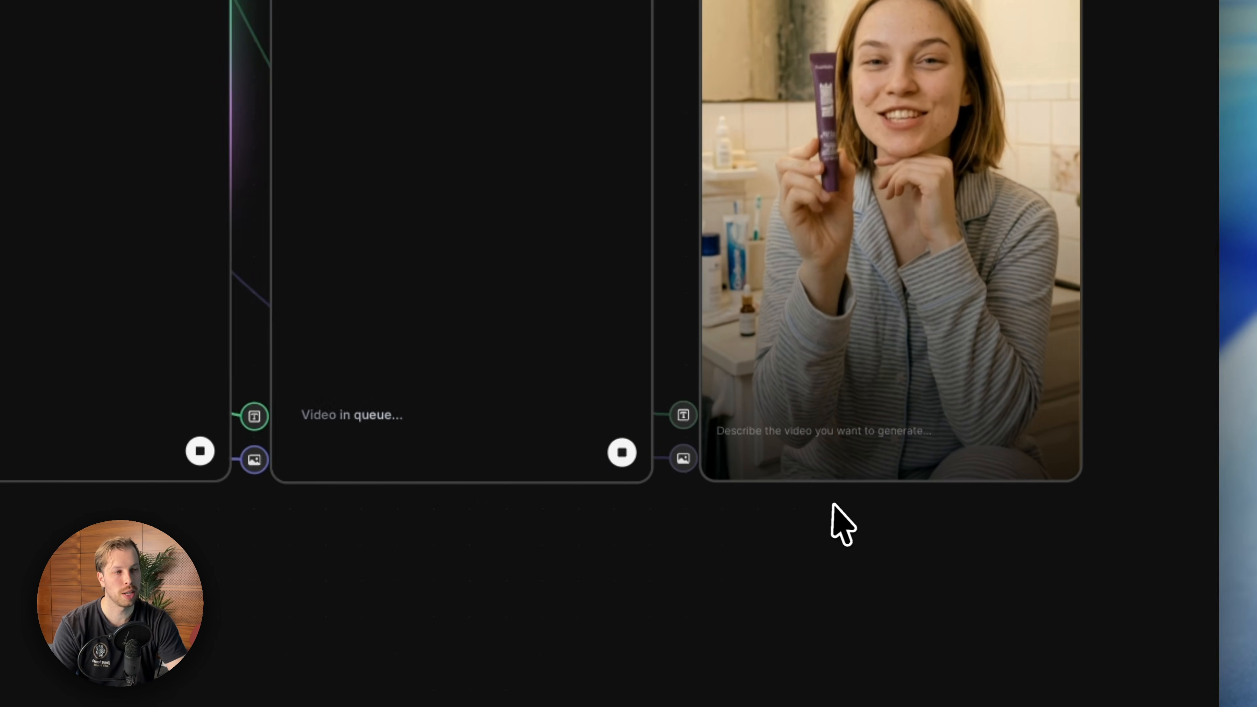
Set the video model of Video Generator #6 to LTX 2 Pro and try to generate its video.
{"action": "left_click", "coordinate": [812, 430]}
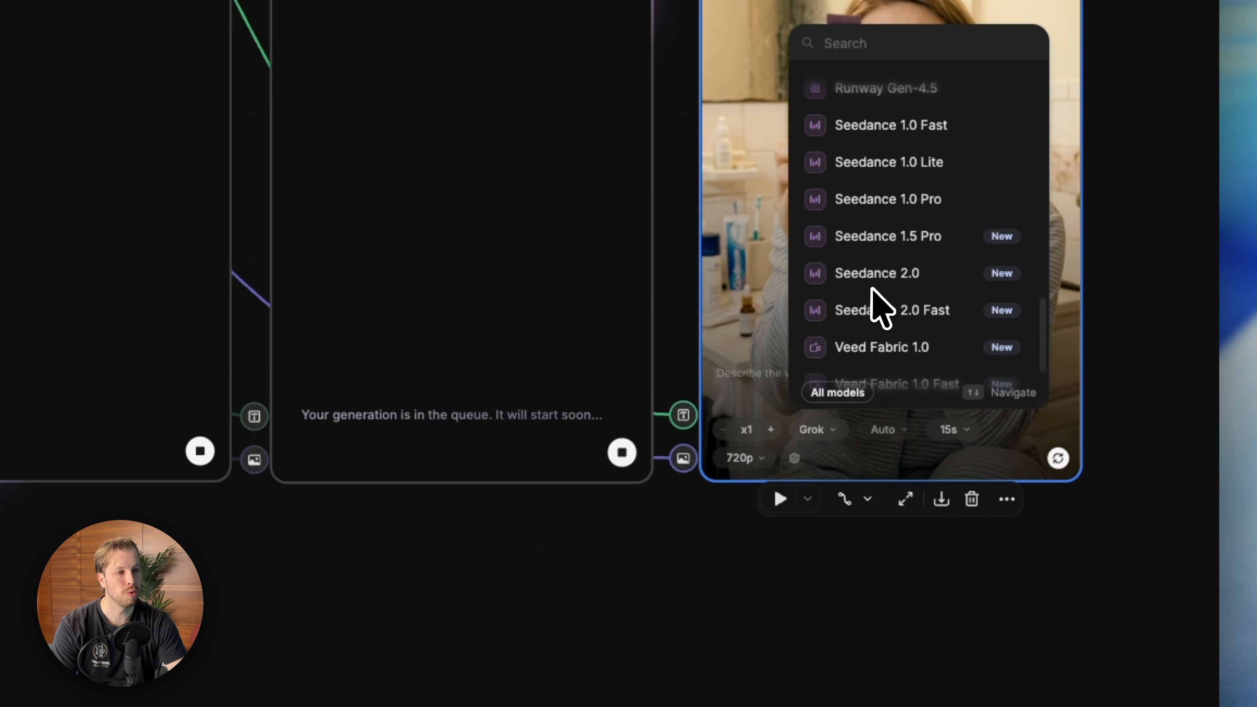
{"action": "left_click", "coordinate": [863, 280]}
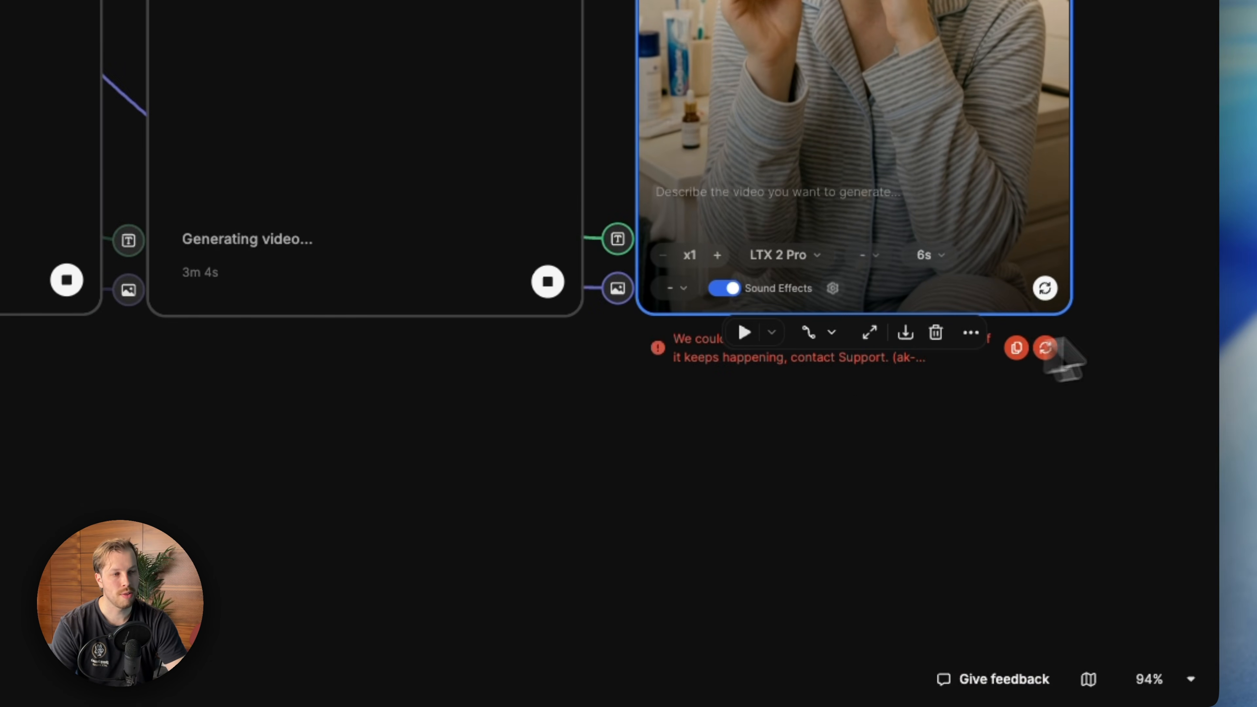
{"action": "left_click", "coordinate": [1175, 320]}
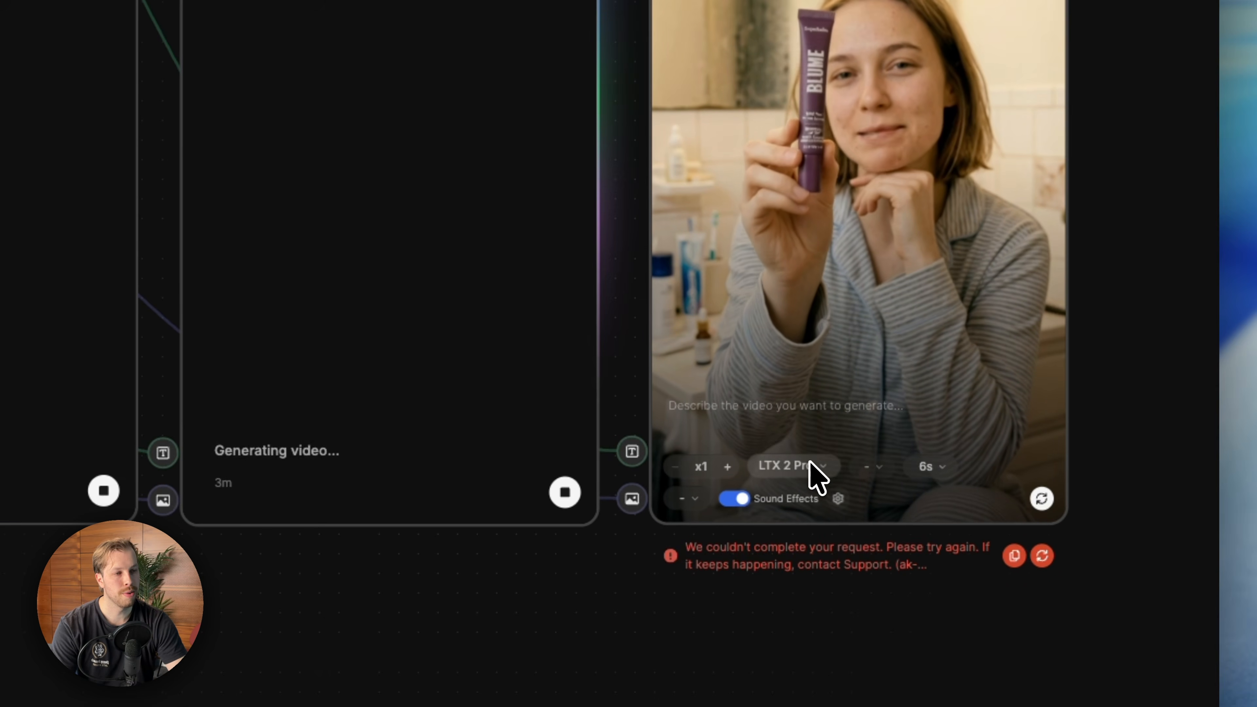
{"action": "left_click", "coordinate": [809, 465]}
{"action": "left_click", "coordinate": [1091, 307]}
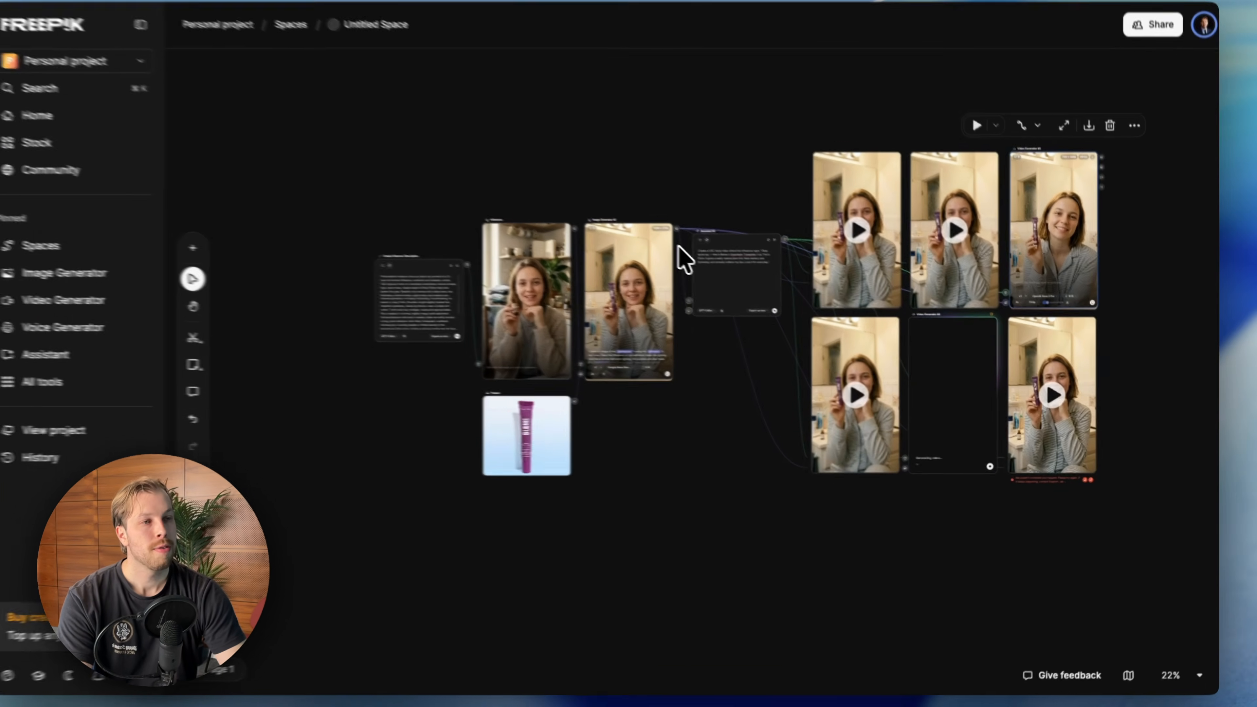
Examine the whole workflow, from the influencer description and product image through the script assistant to the six video generators.
{"action": "scroll", "coordinate": [779, 262], "scroll_direction": "right", "scroll_amount": 2}
{"action": "scroll", "coordinate": [824, 255], "scroll_direction": "up", "scroll_amount": 3}
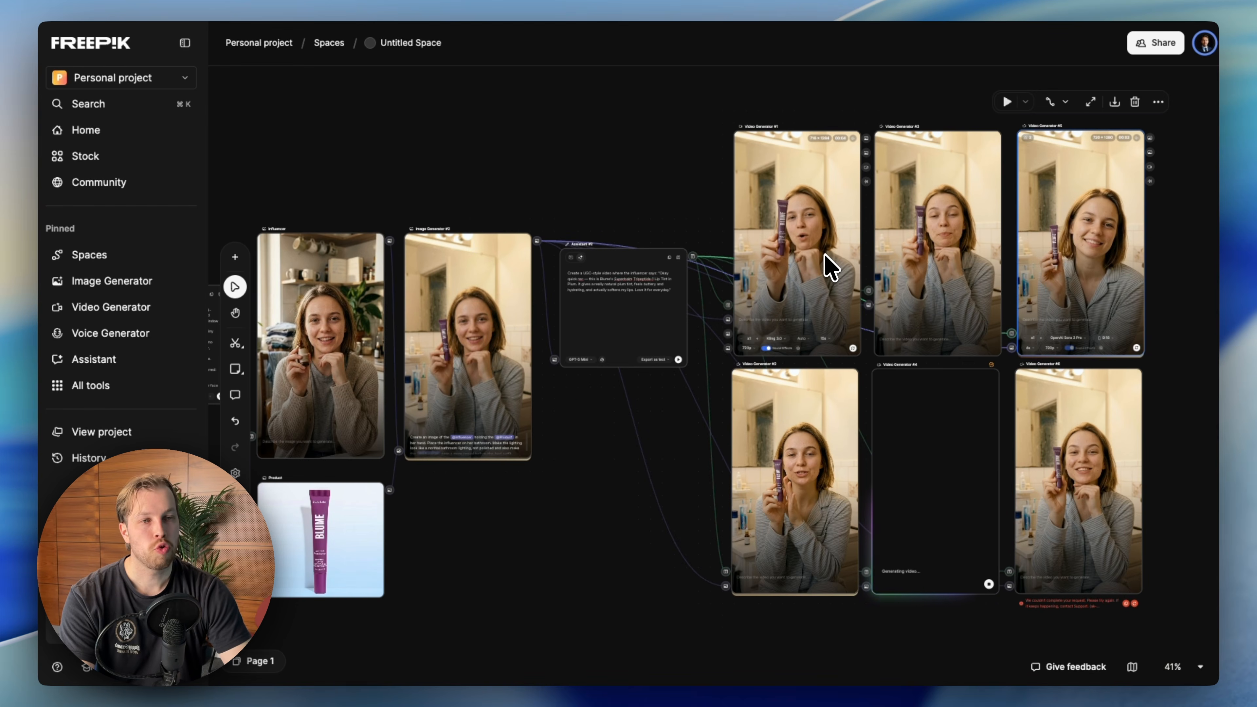
{"action": "scroll", "coordinate": [811, 268], "scroll_direction": "down", "scroll_amount": 2}
{"action": "scroll", "coordinate": [799, 258], "scroll_direction": "up", "scroll_amount": 1}
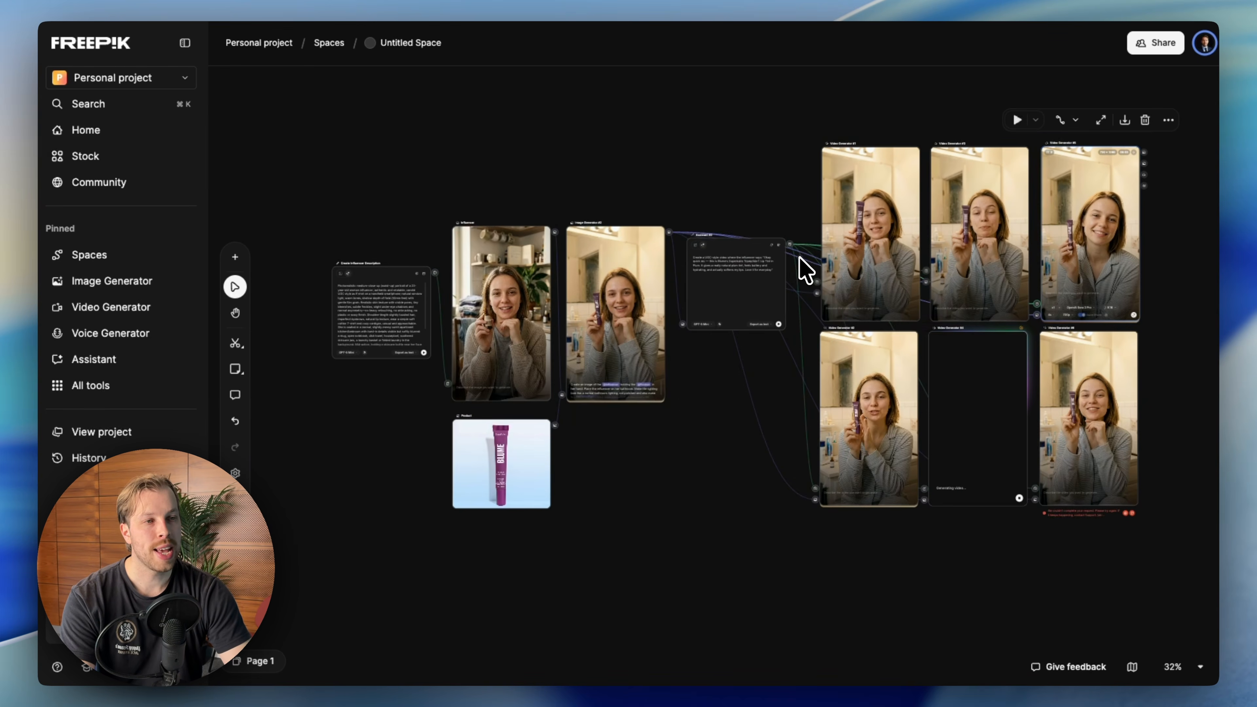
{"action": "scroll", "coordinate": [799, 257], "scroll_direction": "right", "scroll_amount": 1}
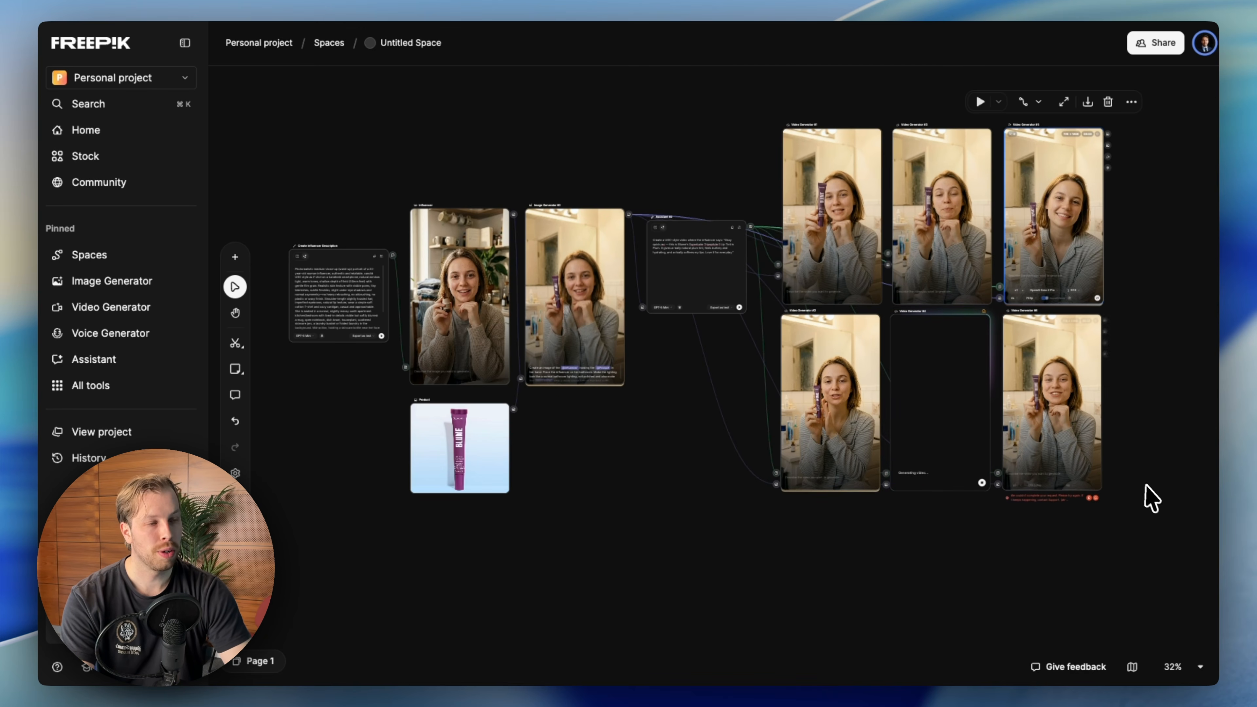
{"action": "scroll", "coordinate": [1135, 449], "scroll_direction": "up", "scroll_amount": 1}
{"action": "scroll", "coordinate": [1135, 450], "scroll_direction": "down", "scroll_amount": 1}
{"action": "scroll", "coordinate": [1135, 449], "scroll_direction": "left", "scroll_amount": 1}
{"action": "scroll", "coordinate": [1136, 449], "scroll_direction": "up", "scroll_amount": 1}
{"action": "left_click_drag", "start_coordinate": [1183, 547], "coordinate": [398, 151]}
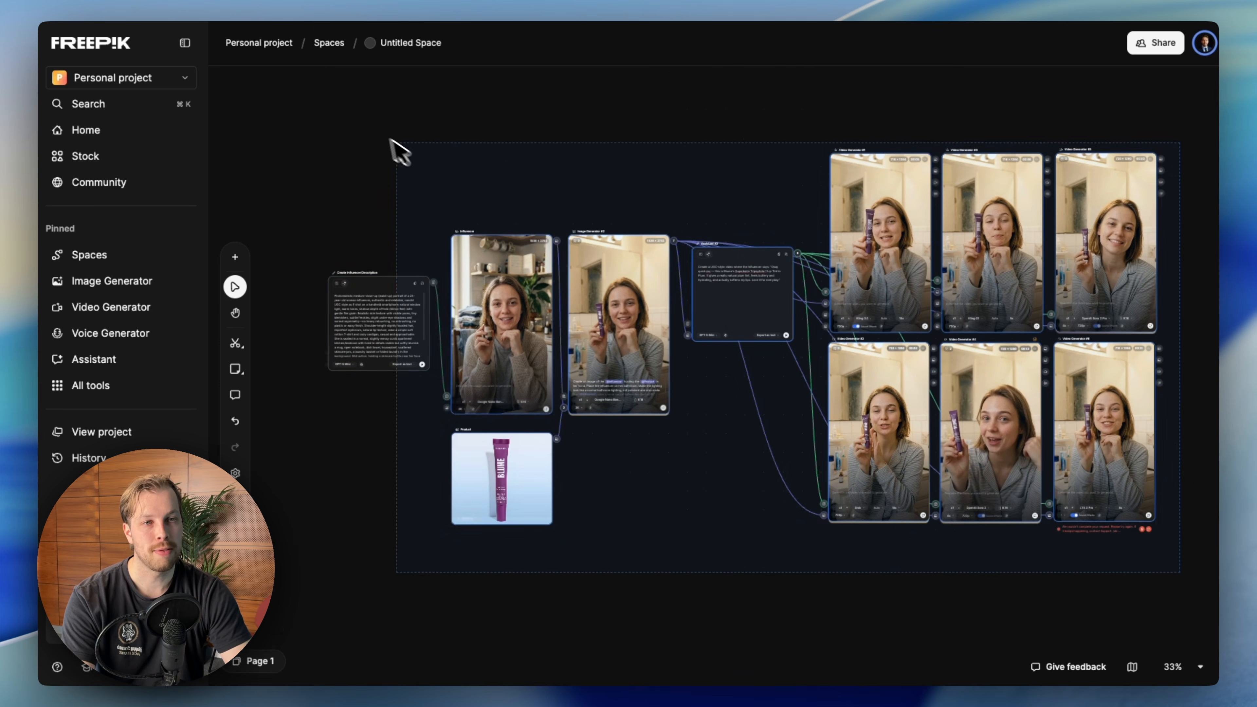
{"action": "left_click", "coordinate": [347, 127]}
{"action": "left_click_drag", "start_coordinate": [1187, 569], "coordinate": [520, 203]}
{"action": "left_click_drag", "start_coordinate": [316, 104], "coordinate": [1052, 510]}
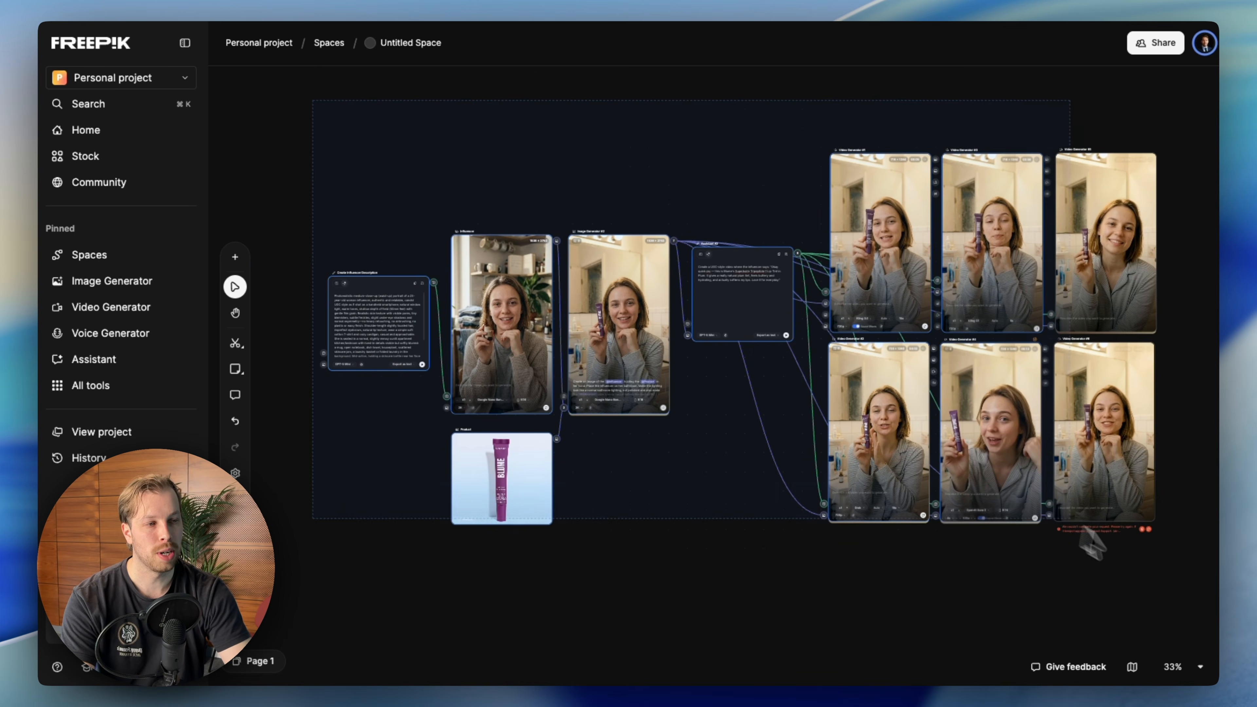
{"action": "left_click", "coordinate": [1182, 583]}
Inspect the results in Video Generators #2, #4 and #6 up close and compare them with the rest of the workflow.
{"action": "scroll", "coordinate": [1093, 529], "scroll_direction": "up", "scroll_amount": 5}
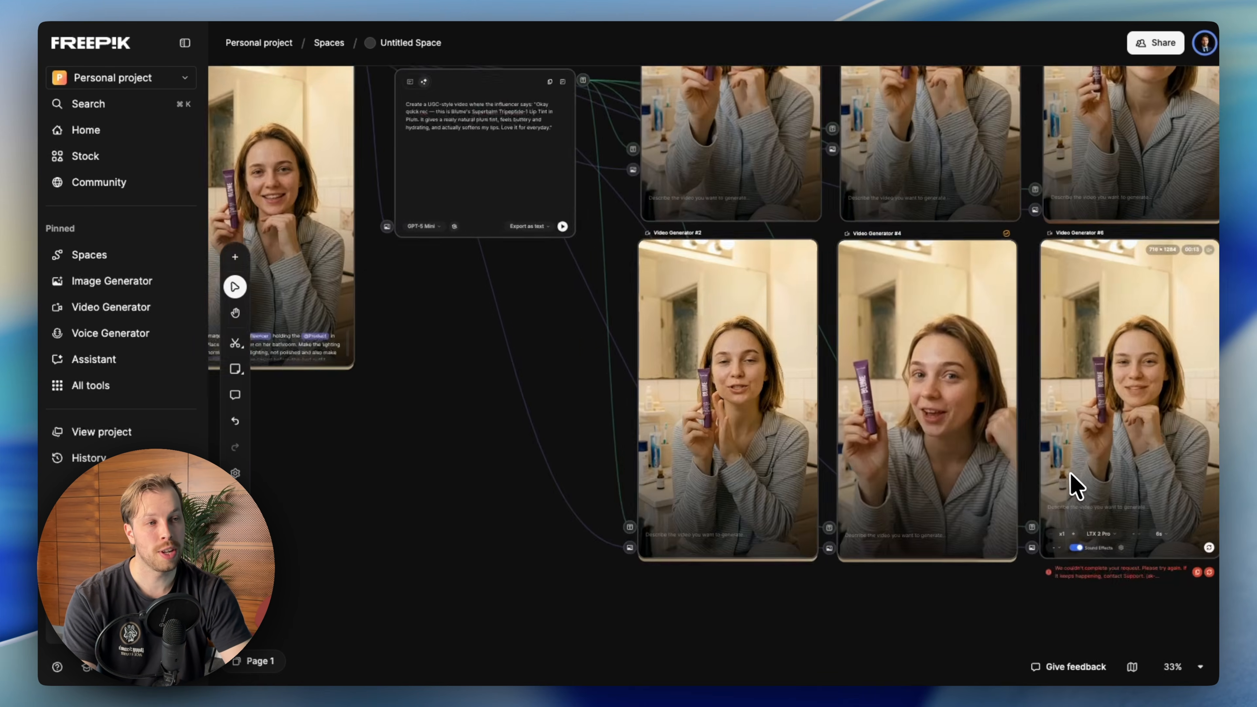
{"action": "scroll", "coordinate": [525, 319], "scroll_direction": "up", "scroll_amount": 5}
{"action": "scroll", "coordinate": [525, 317], "scroll_direction": "down", "scroll_amount": 4}
{"action": "scroll", "coordinate": [529, 327], "scroll_direction": "down", "scroll_amount": 6}
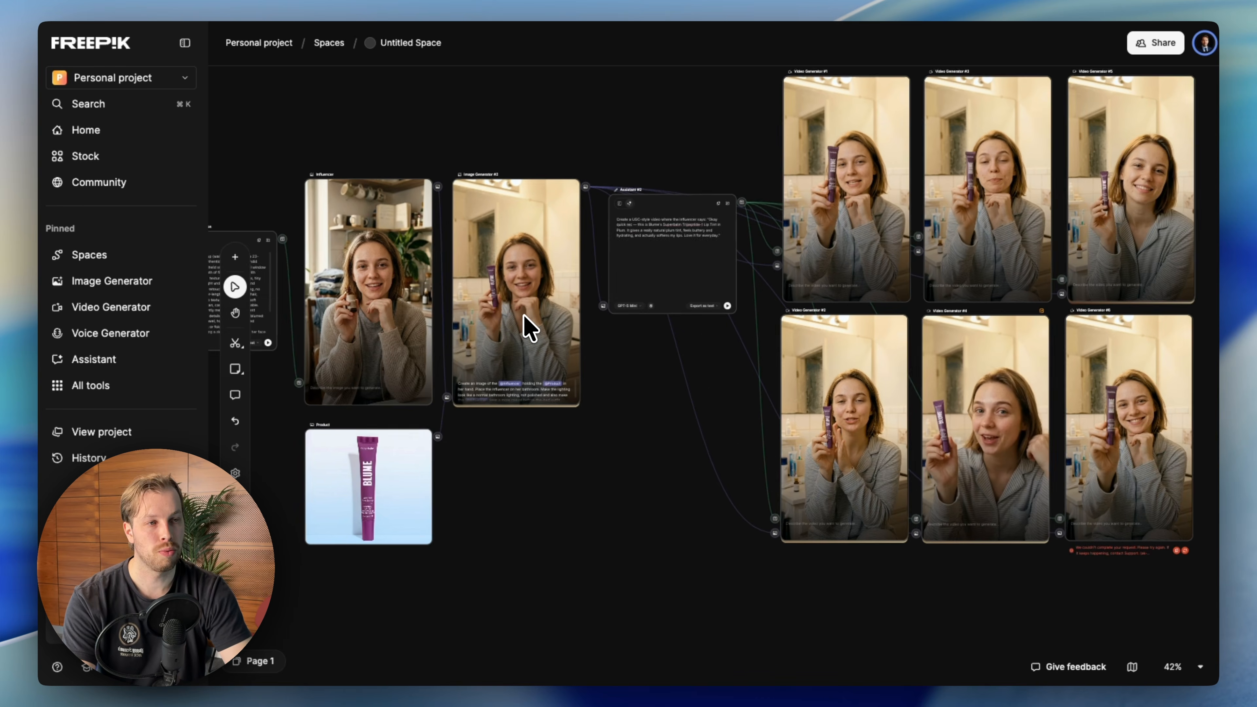
{"action": "scroll", "coordinate": [529, 326], "scroll_direction": "up", "scroll_amount": 1}
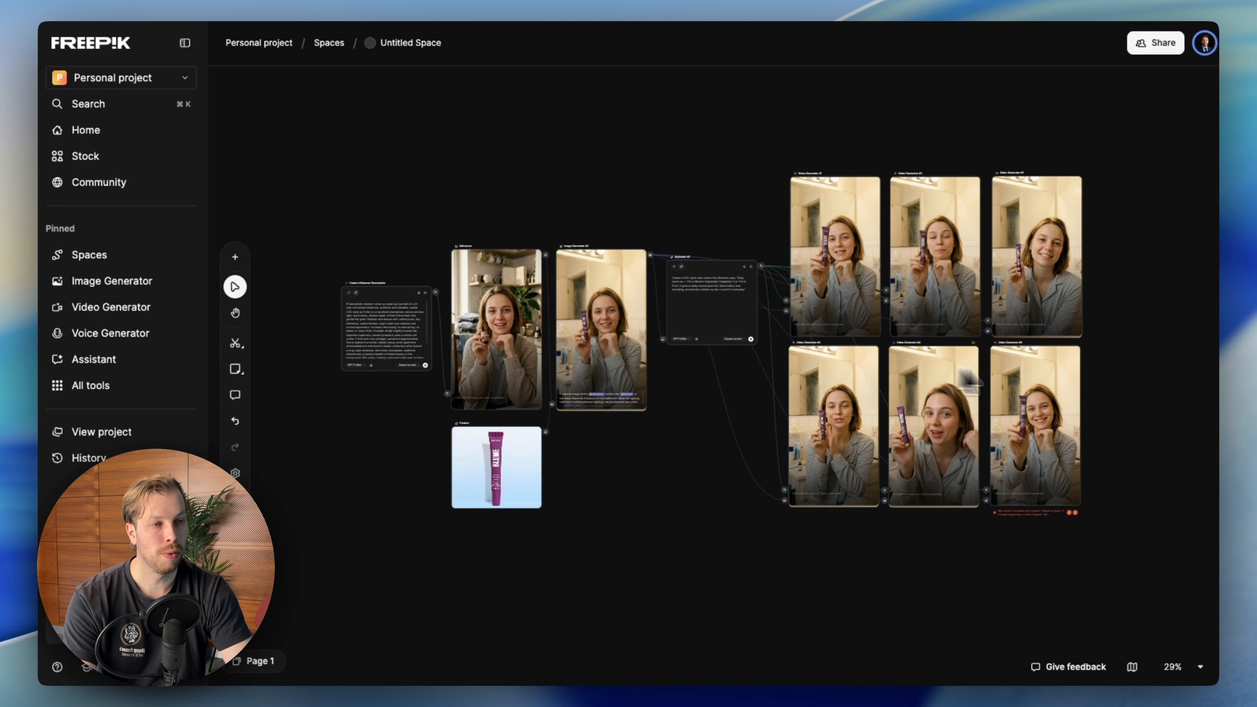
{"action": "scroll", "coordinate": [1052, 374], "scroll_direction": "right", "scroll_amount": 2}
{"action": "scroll", "coordinate": [1052, 373], "scroll_direction": "down", "scroll_amount": 1}
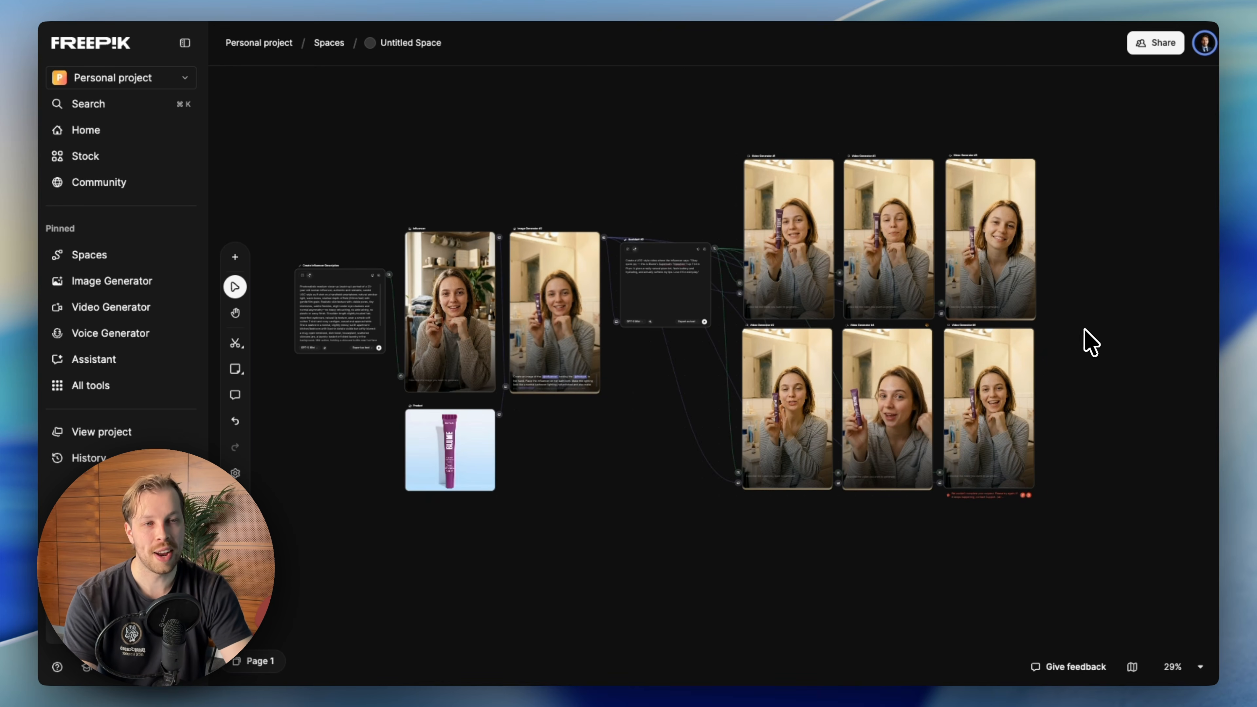
{"action": "left_click_drag", "start_coordinate": [306, 127], "coordinate": [1039, 437]}
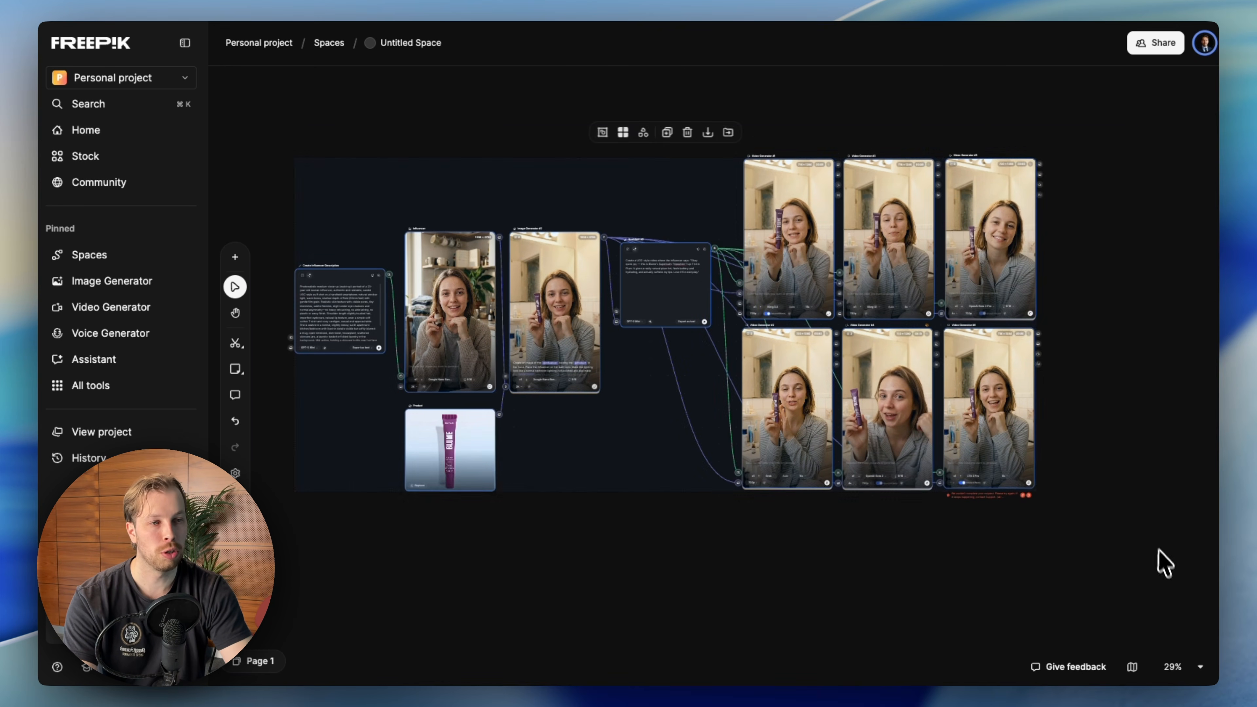
{"action": "left_click_drag", "start_coordinate": [281, 132], "coordinate": [1212, 594]}
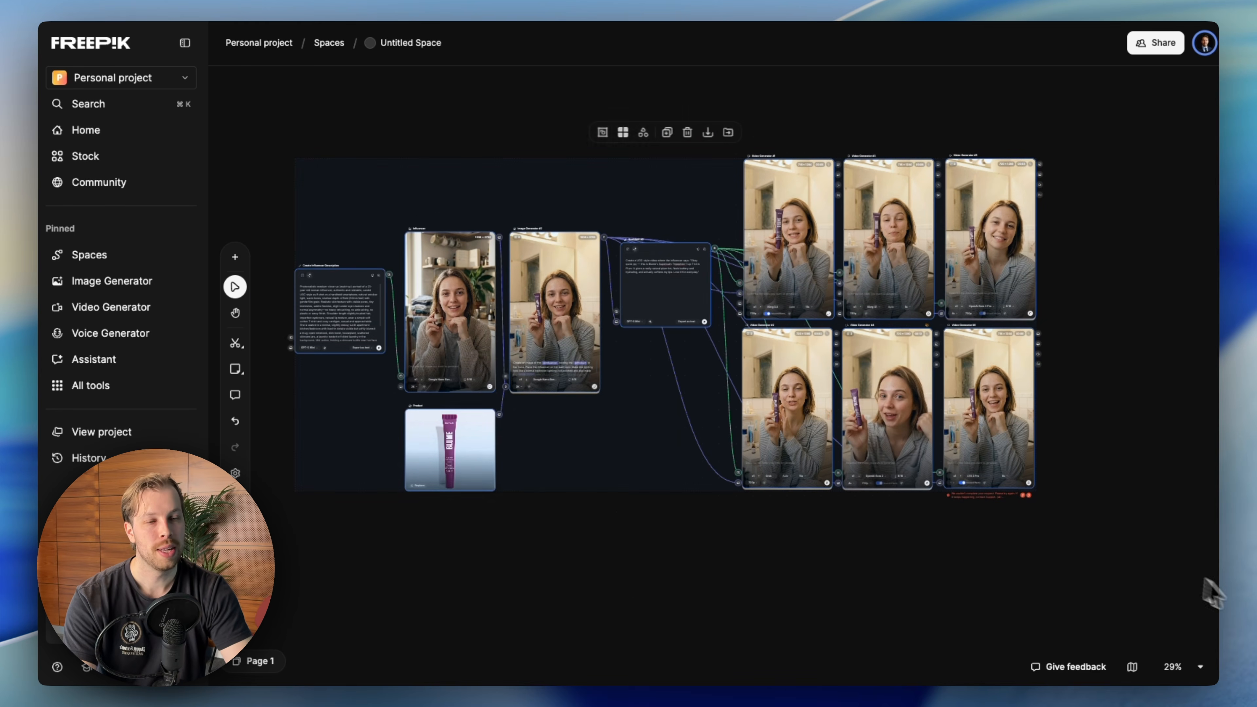
{"action": "scroll", "coordinate": [449, 323], "scroll_direction": "up", "scroll_amount": 5}
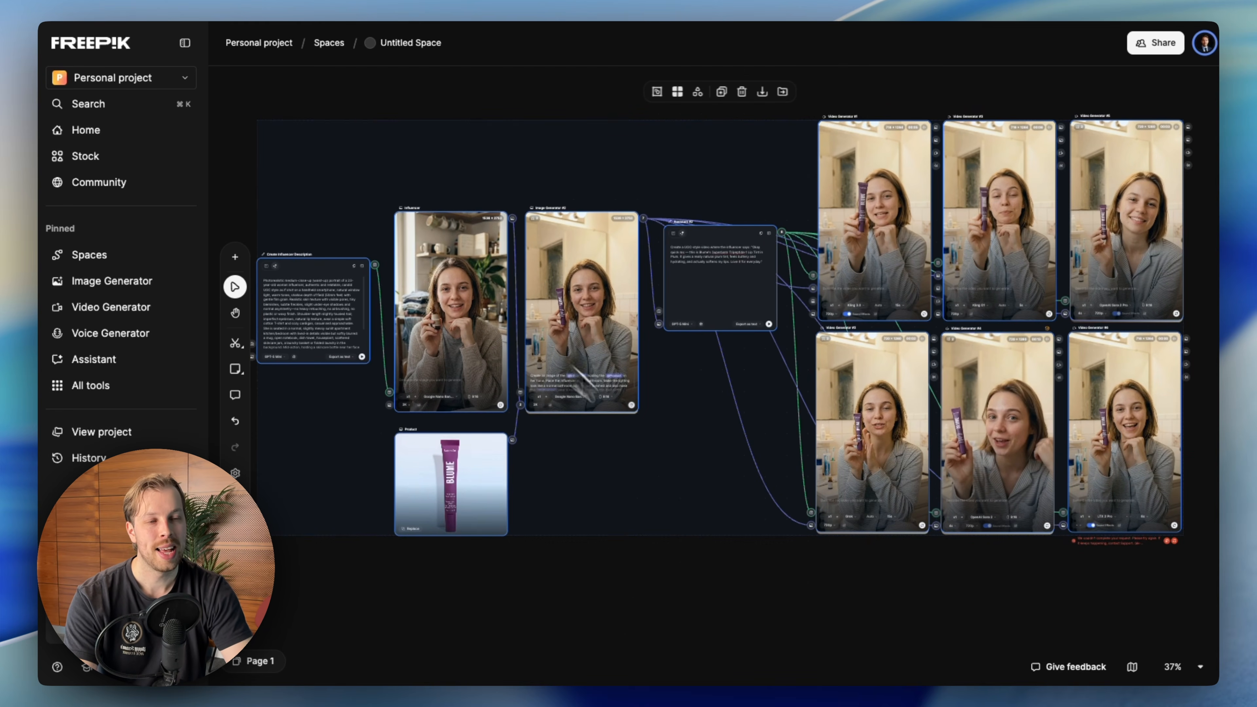
{"action": "left_click", "coordinate": [700, 568]}
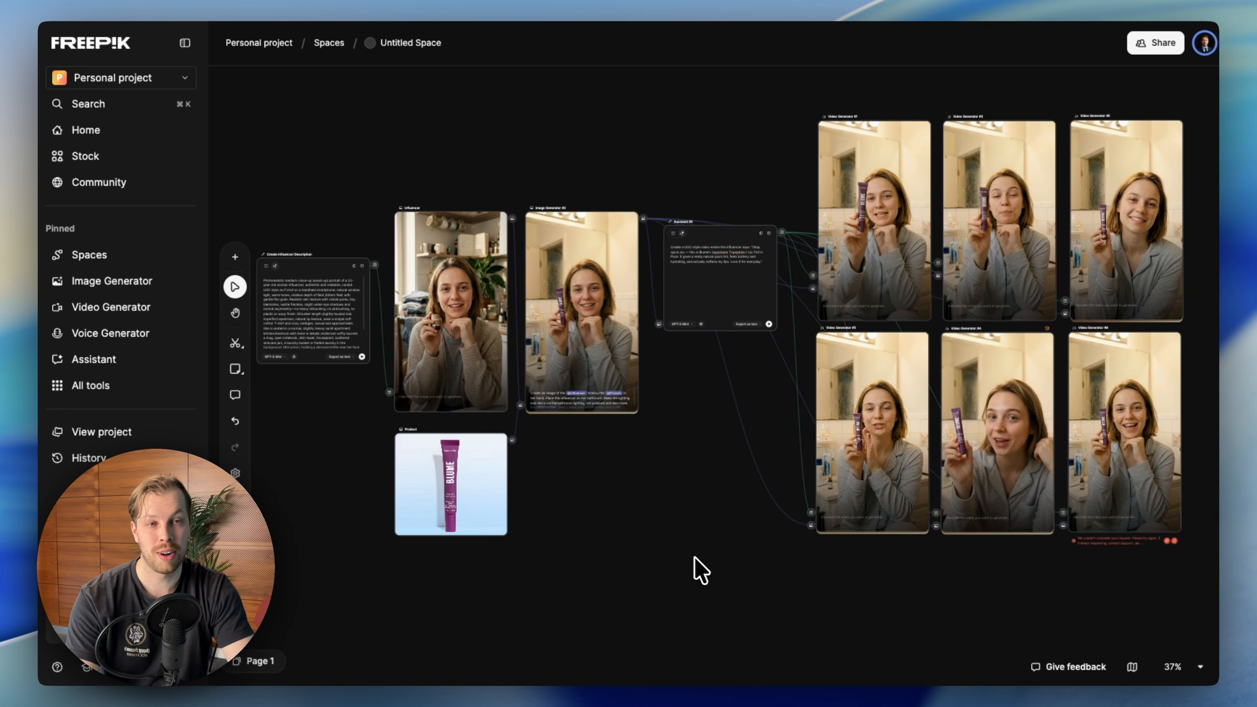
{"action": "left_click_drag", "start_coordinate": [1167, 578], "coordinate": [562, 216]}
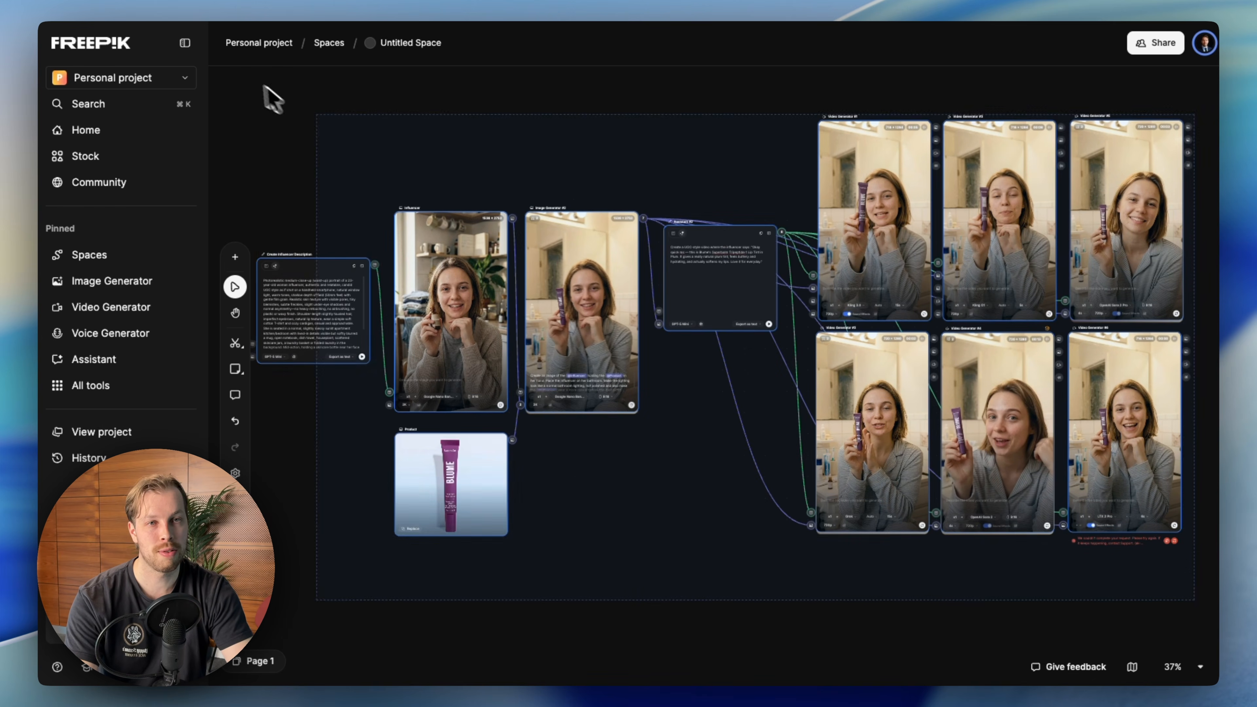
{"action": "left_click_drag", "start_coordinate": [1205, 599], "coordinate": [244, 99]}
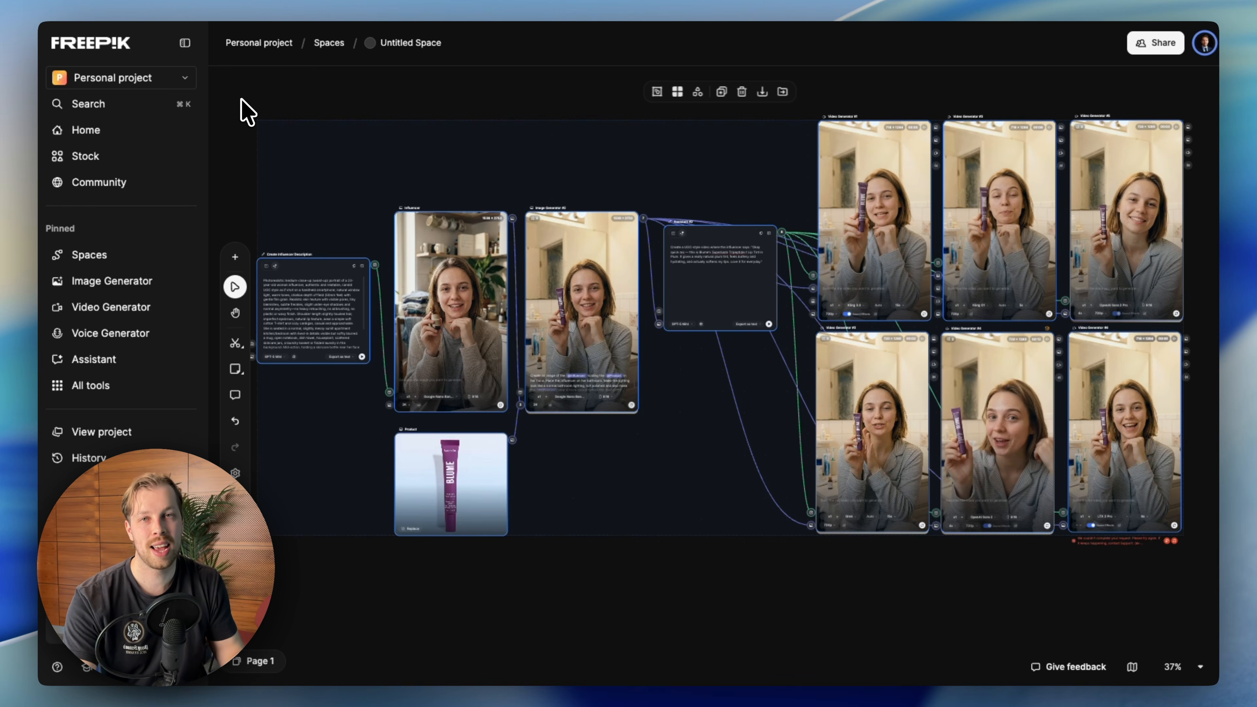
{"action": "left_click_drag", "start_coordinate": [259, 99], "coordinate": [1180, 566]}
{"action": "left_click", "coordinate": [1180, 565]}
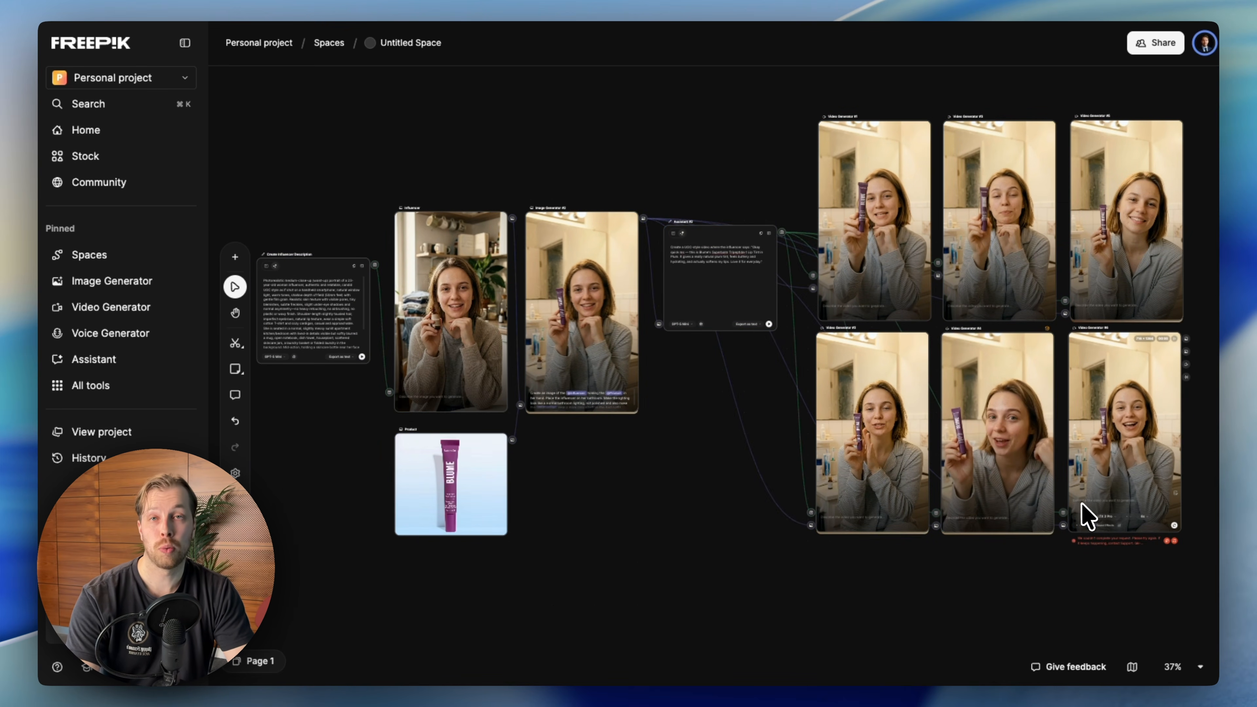